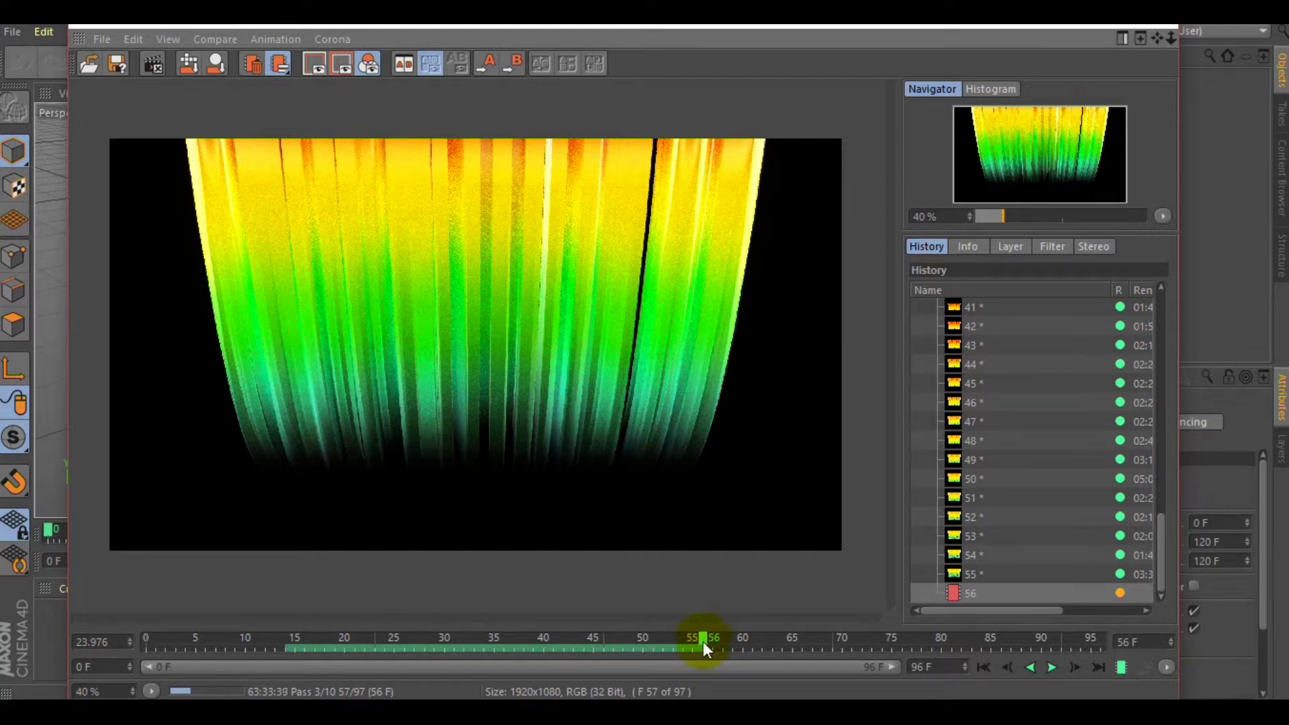
Step: Browse the rendered frames 45 and 44, then return to the latest frame 56
drag(706, 637, 724, 611)
drag(707, 638, 561, 653)
click(699, 644)
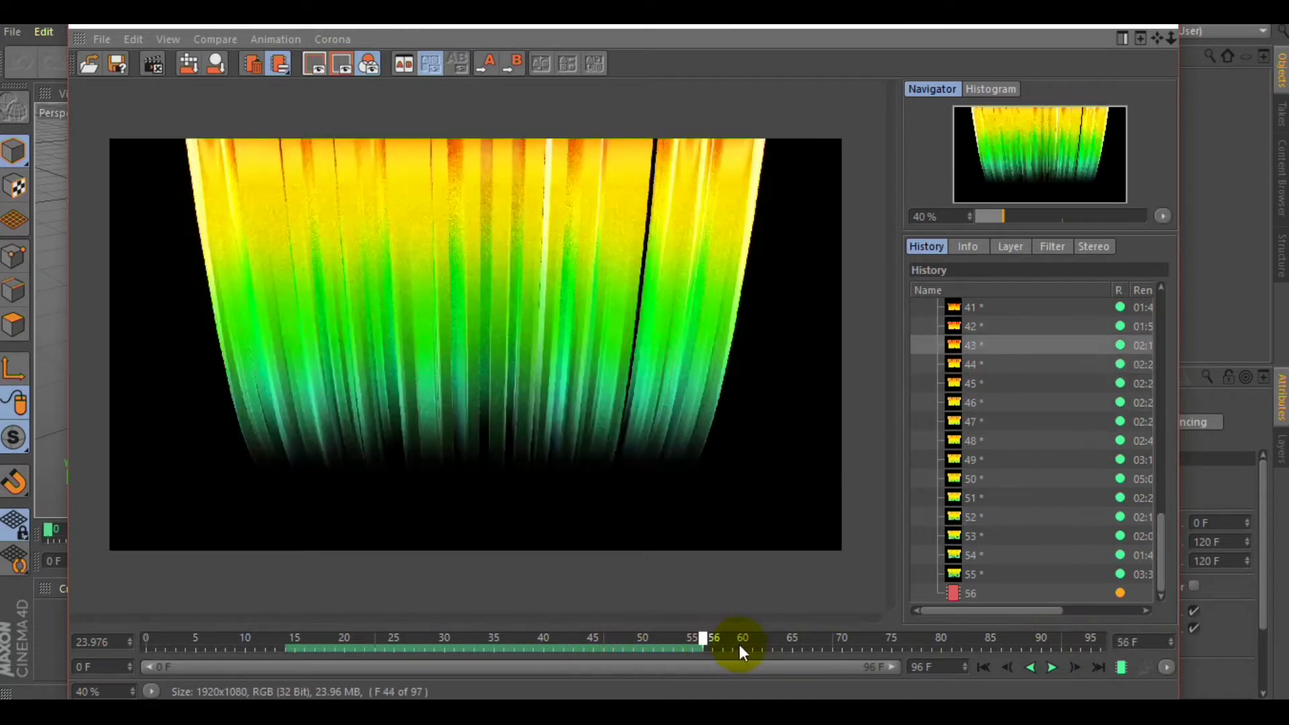
drag(1010, 611, 1079, 609)
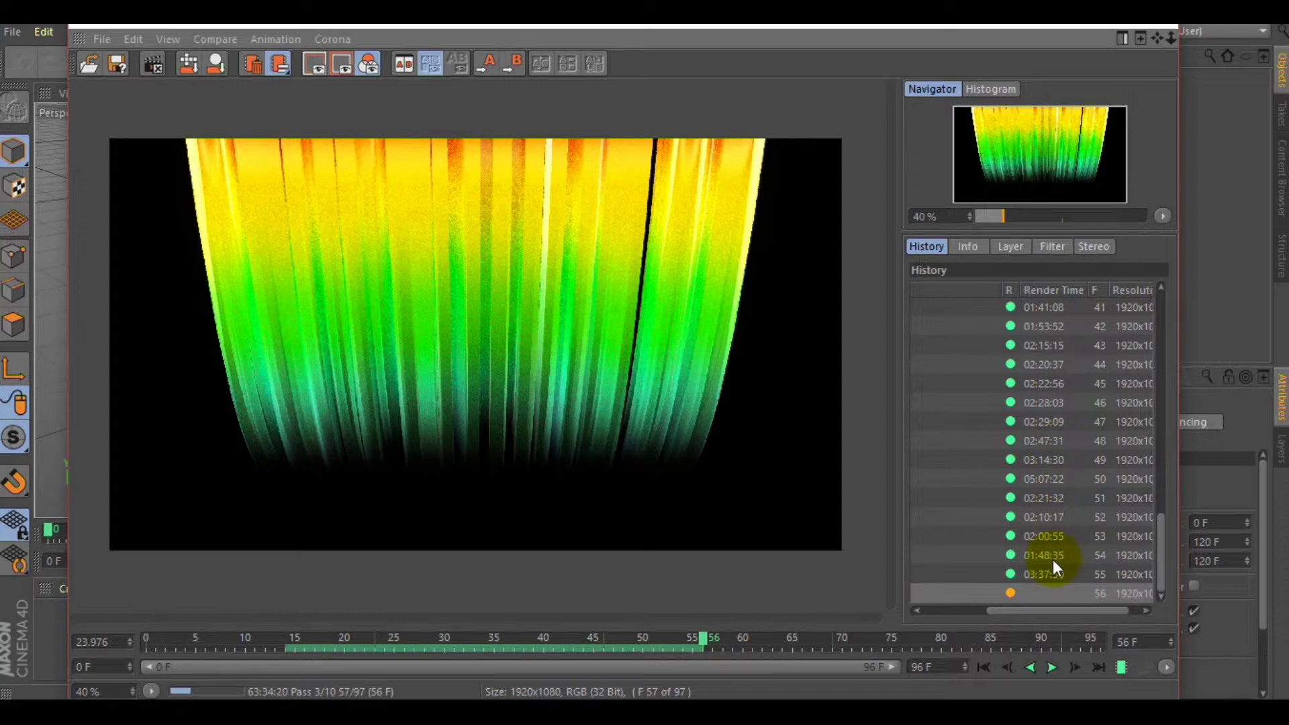
drag(1065, 611, 1061, 610)
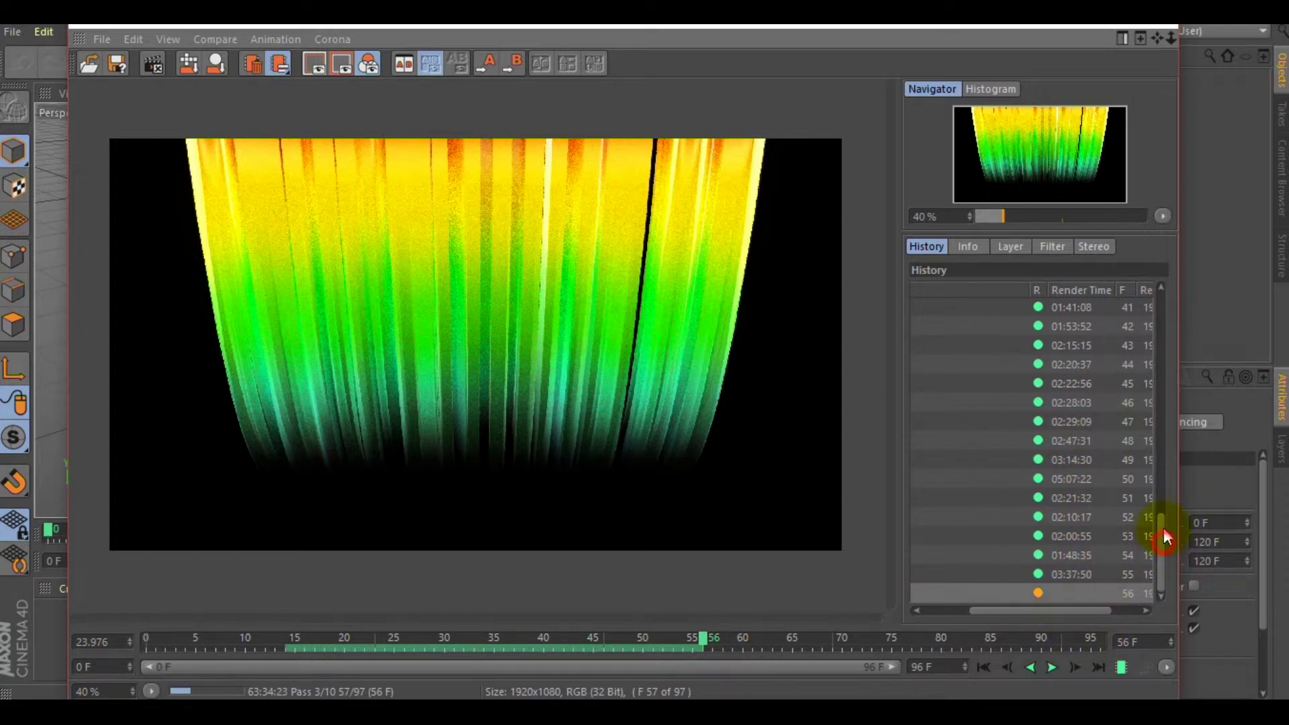
Step: Scroll and drag within the Picture Viewer to inspect the render
scroll(1163, 530, up, 2)
drag(1163, 530, 1160, 549)
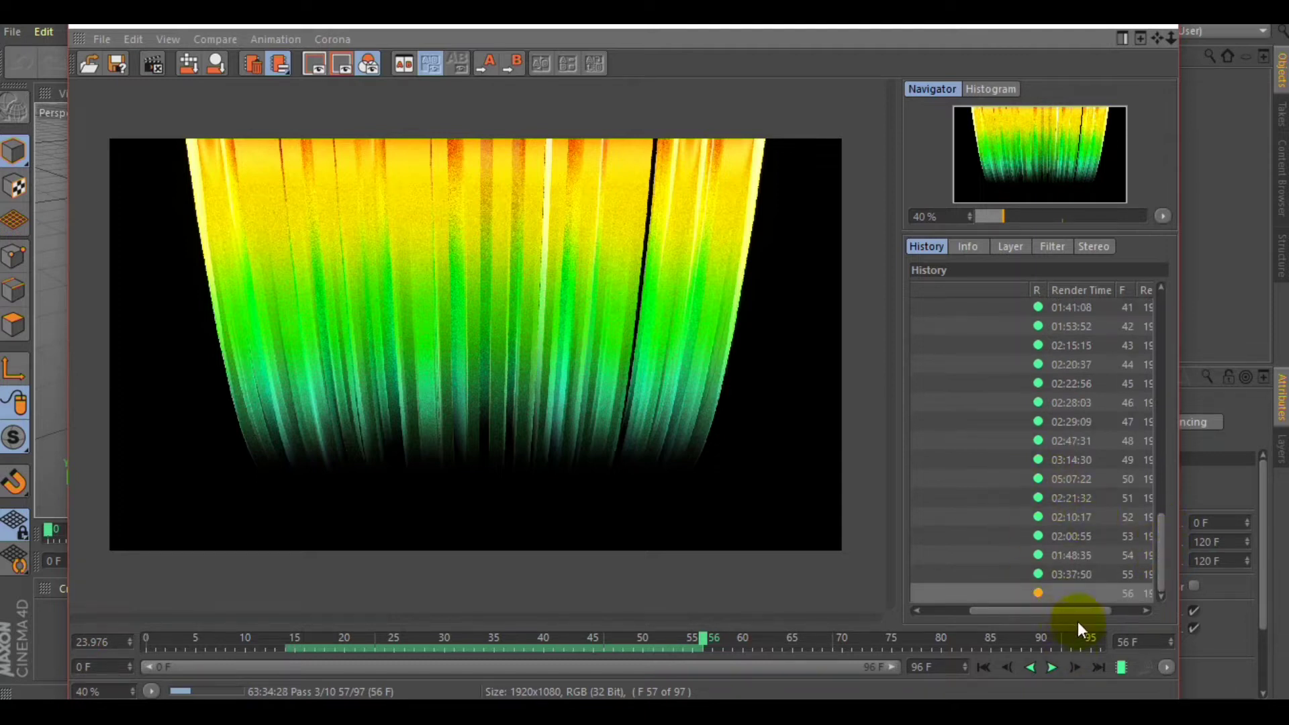
drag(1077, 610, 1026, 614)
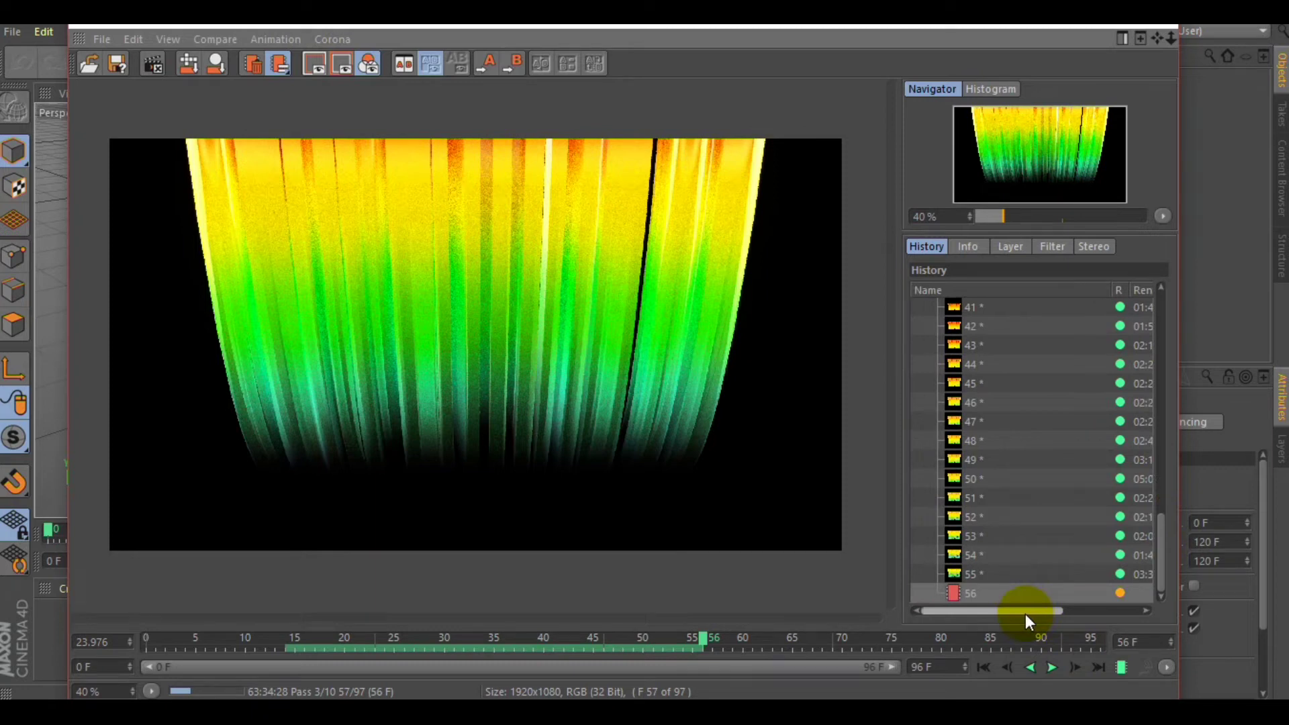
drag(1027, 614, 1065, 607)
drag(1157, 559, 1158, 376)
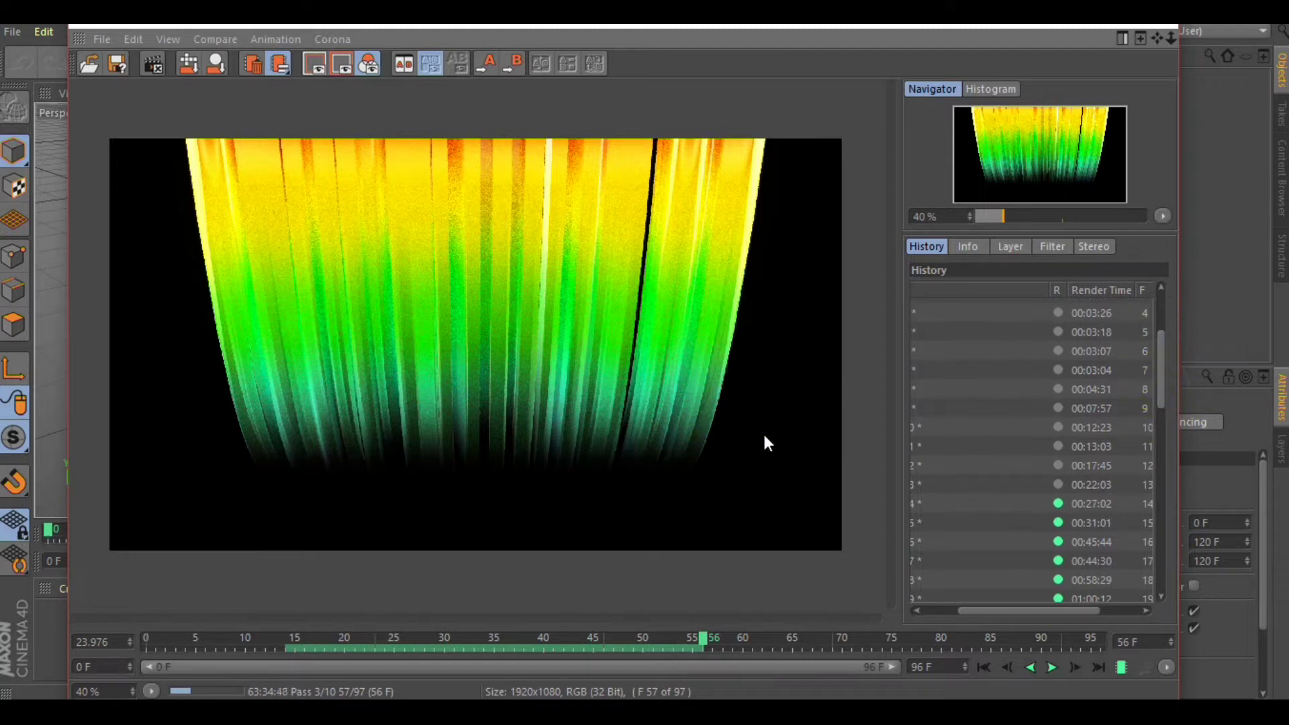
drag(1033, 605, 1000, 618)
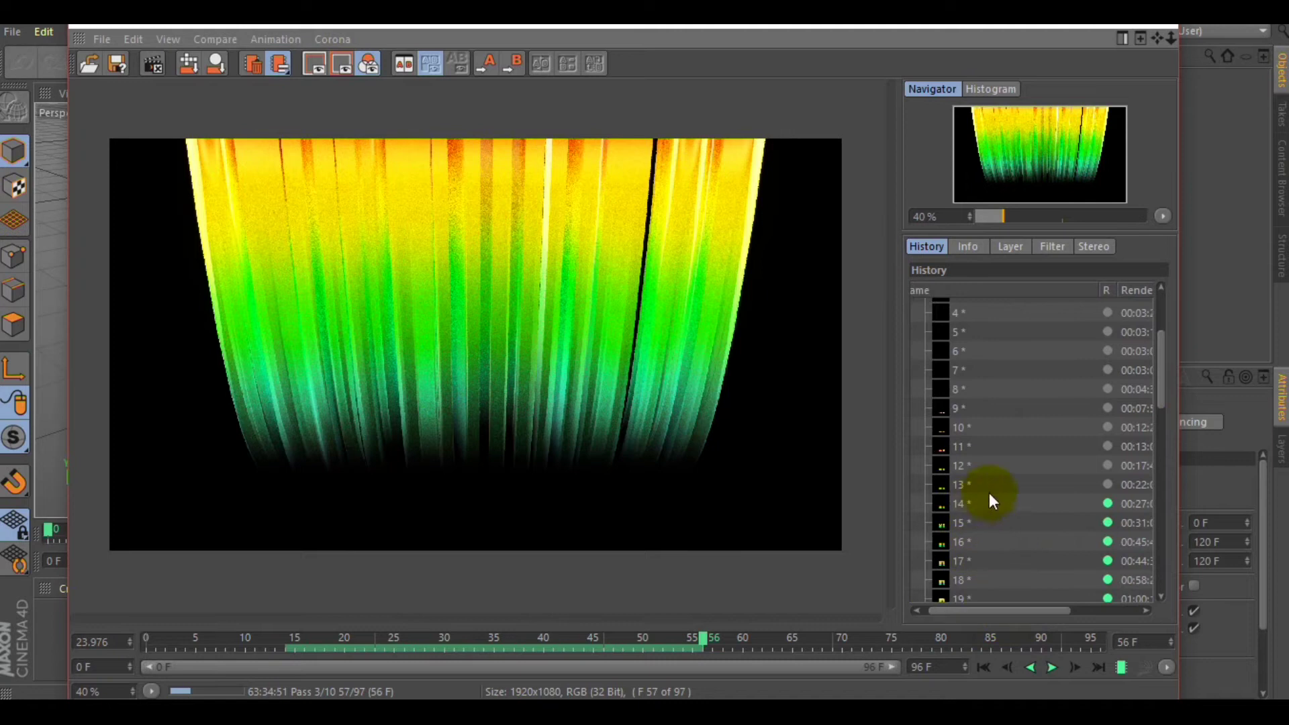
drag(1161, 370, 1167, 575)
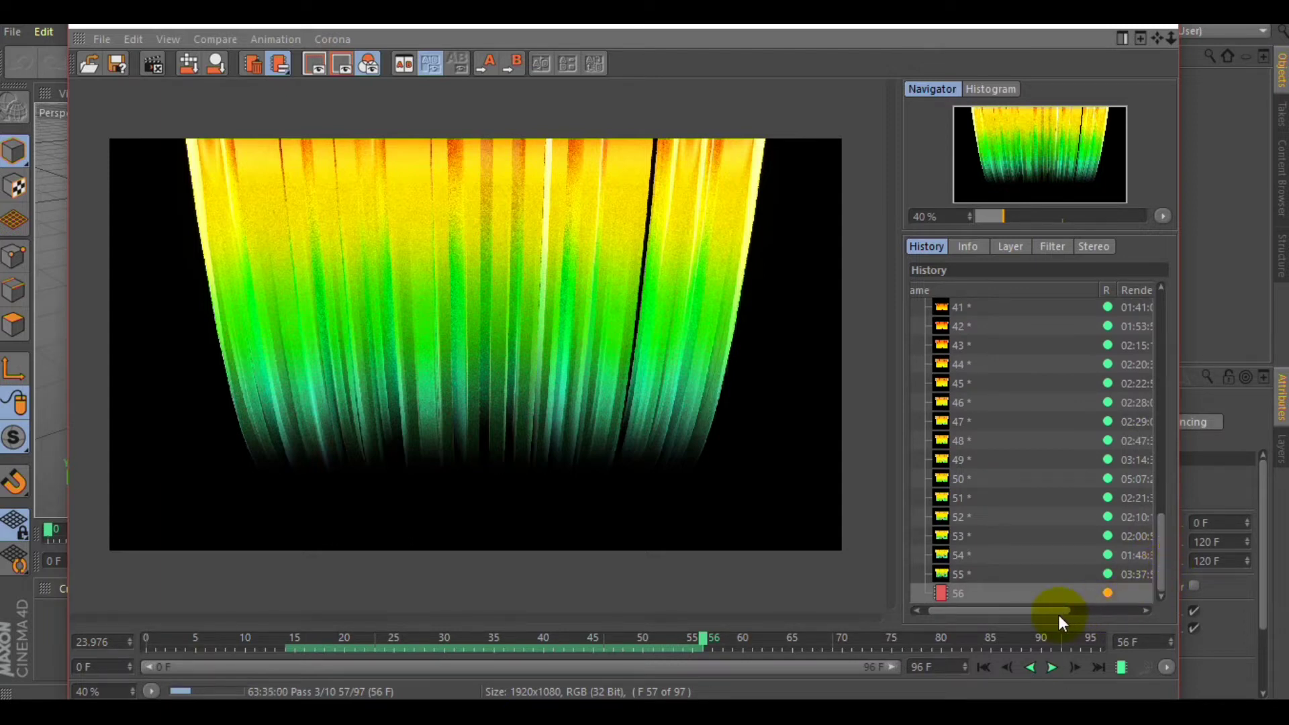
drag(1058, 612, 1150, 605)
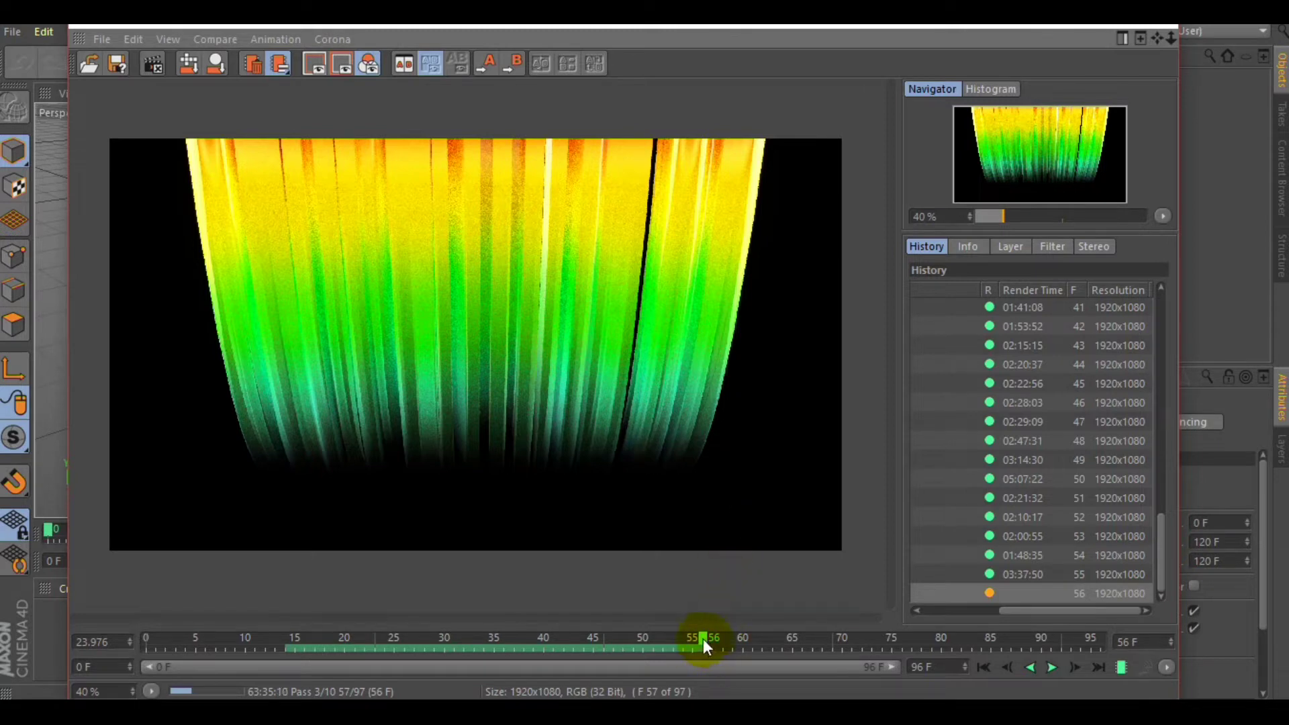
Step: Compare with rendered frame 51, go back to frame 56, and pause the reference video
mouse_move(703, 639)
mouse_down()
mouse_move(560, 647)
mouse_move(718, 633)
mouse_up()
drag(714, 630, 715, 631)
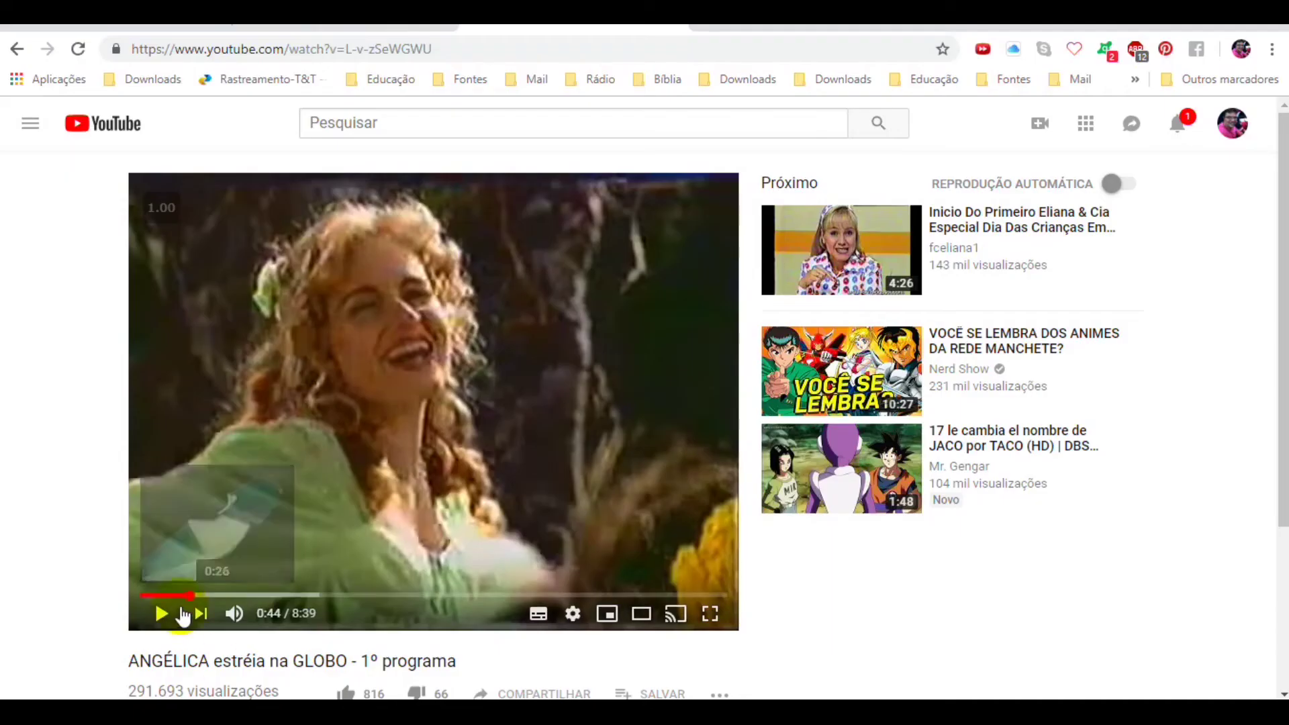
click(156, 617)
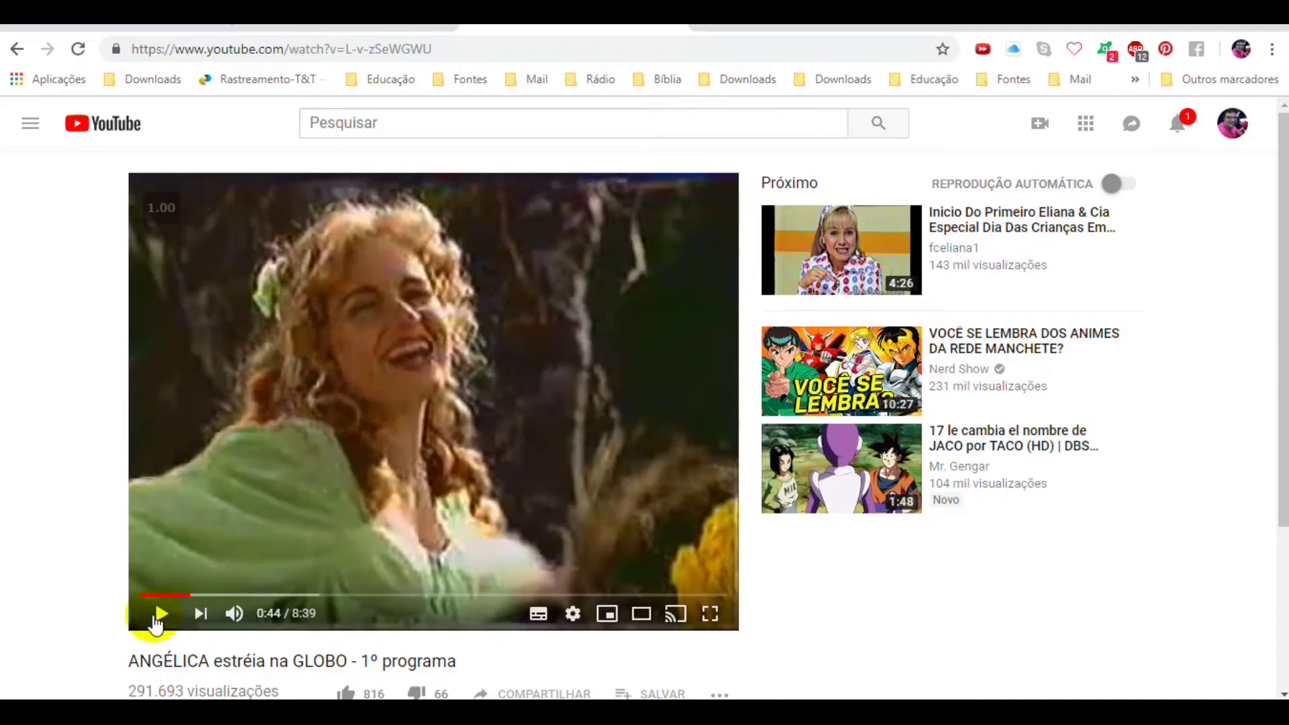
Step: Resume the ANGÉLICA video, stop at 0:56 on the rainbow logo, and return to the JESSÉ render
click(158, 615)
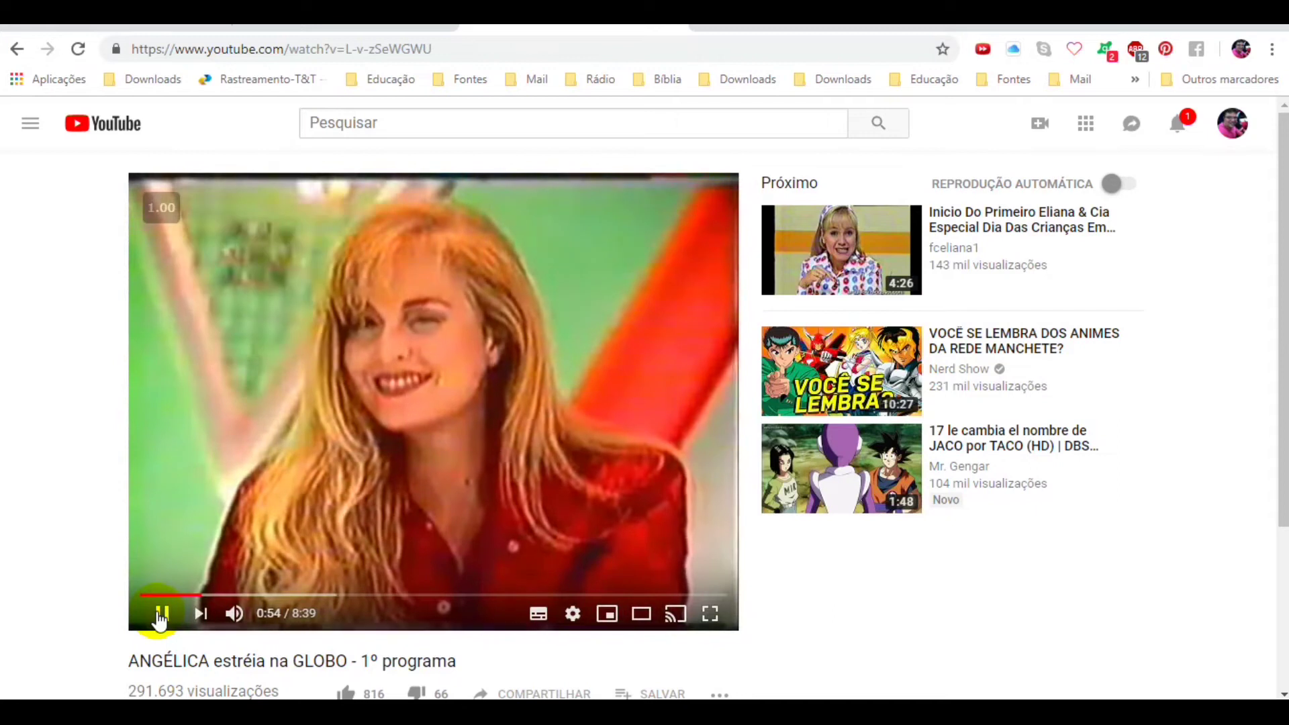
click(159, 614)
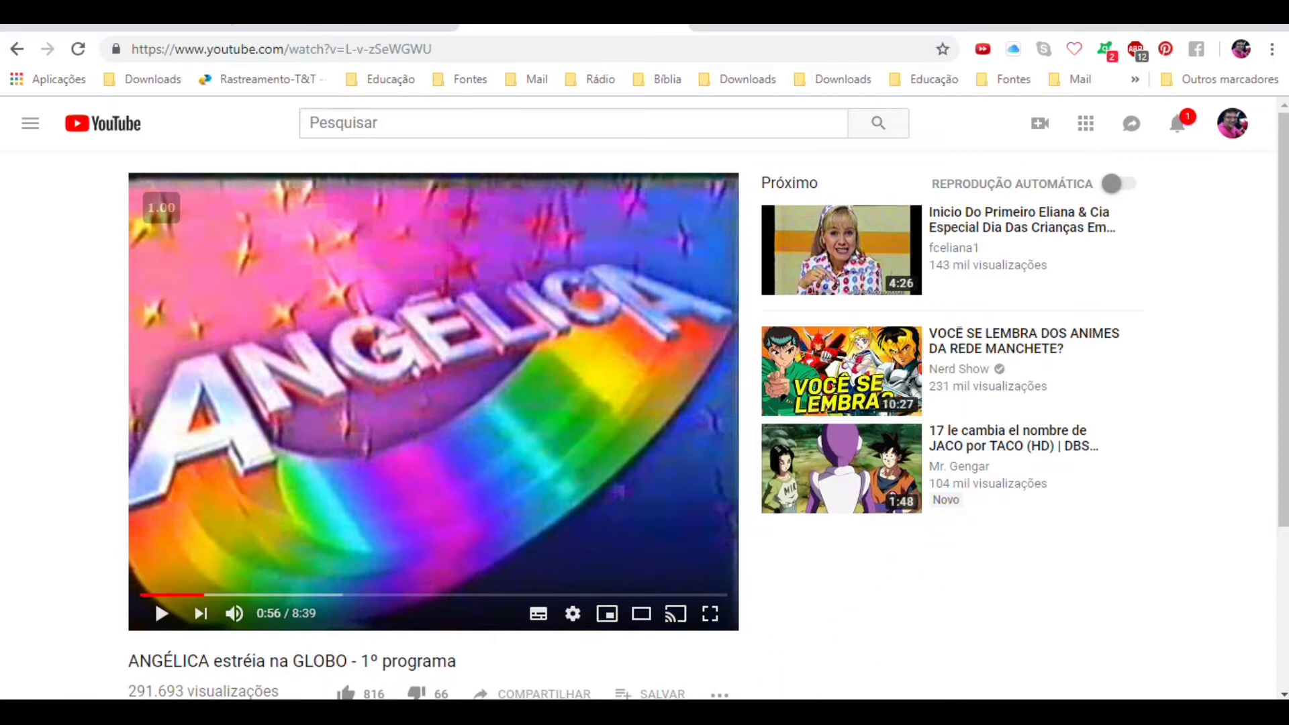
mouse_move(826, 698)
click(989, 658)
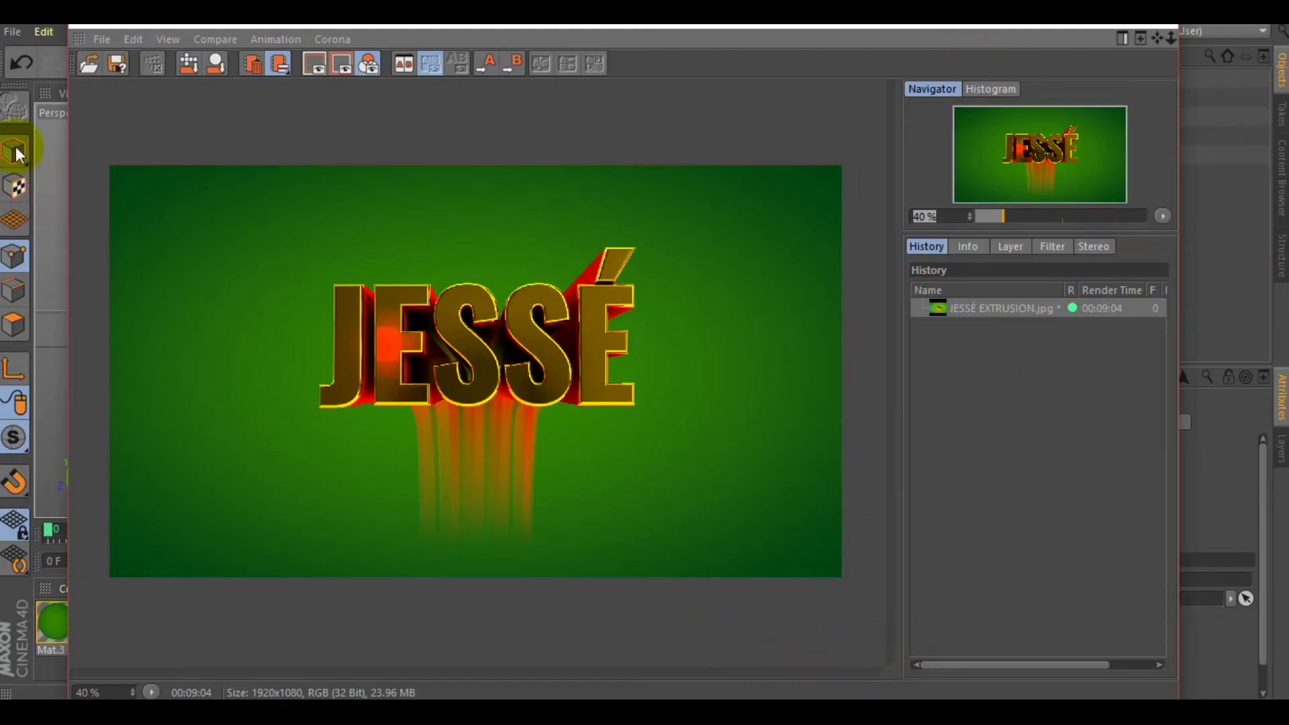
Step: Close all projects, including GLOBO DESLIZANDO.c4d, without saving, and close the Picture Viewer
click(13, 31)
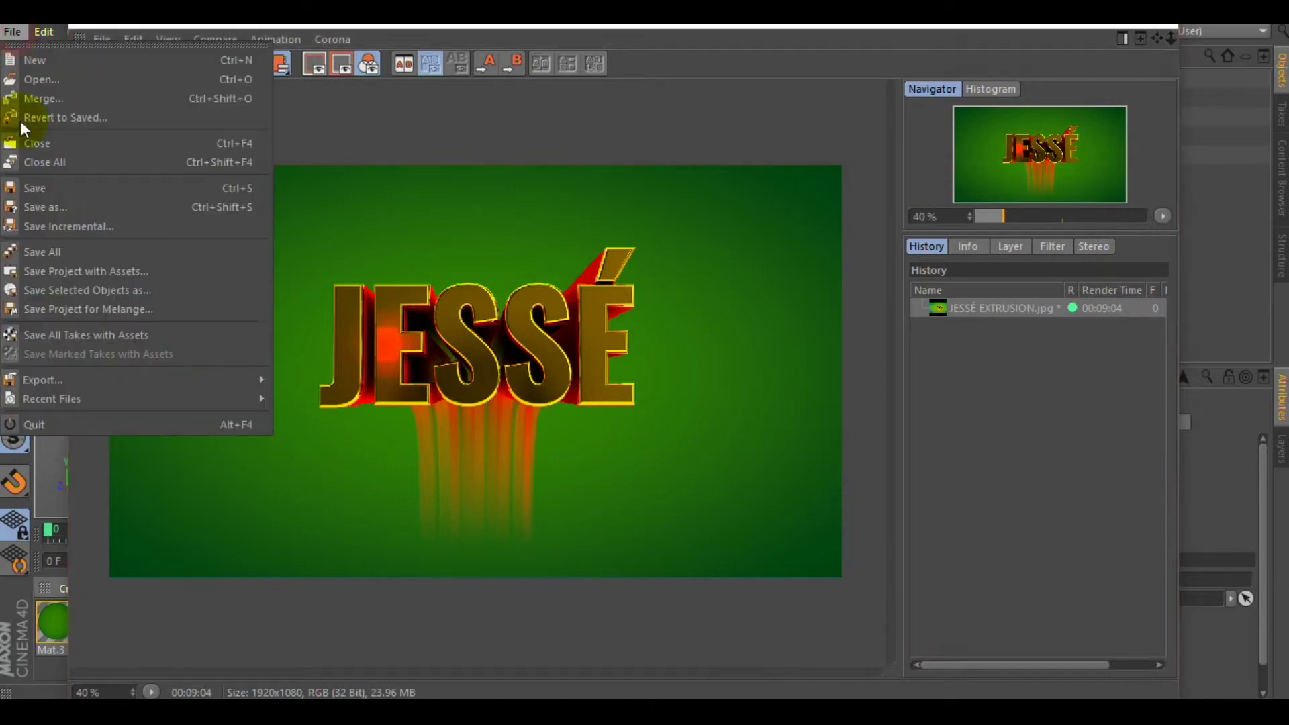
click(59, 165)
click(669, 432)
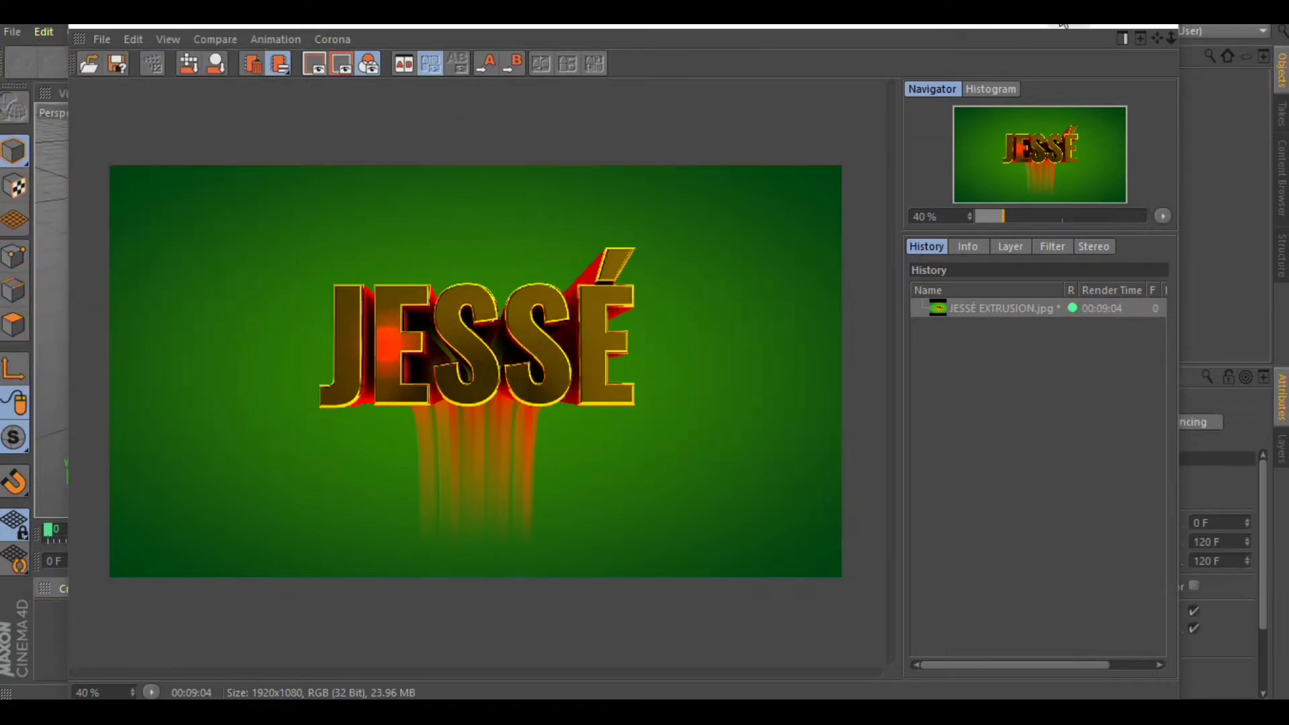
click(1150, 34)
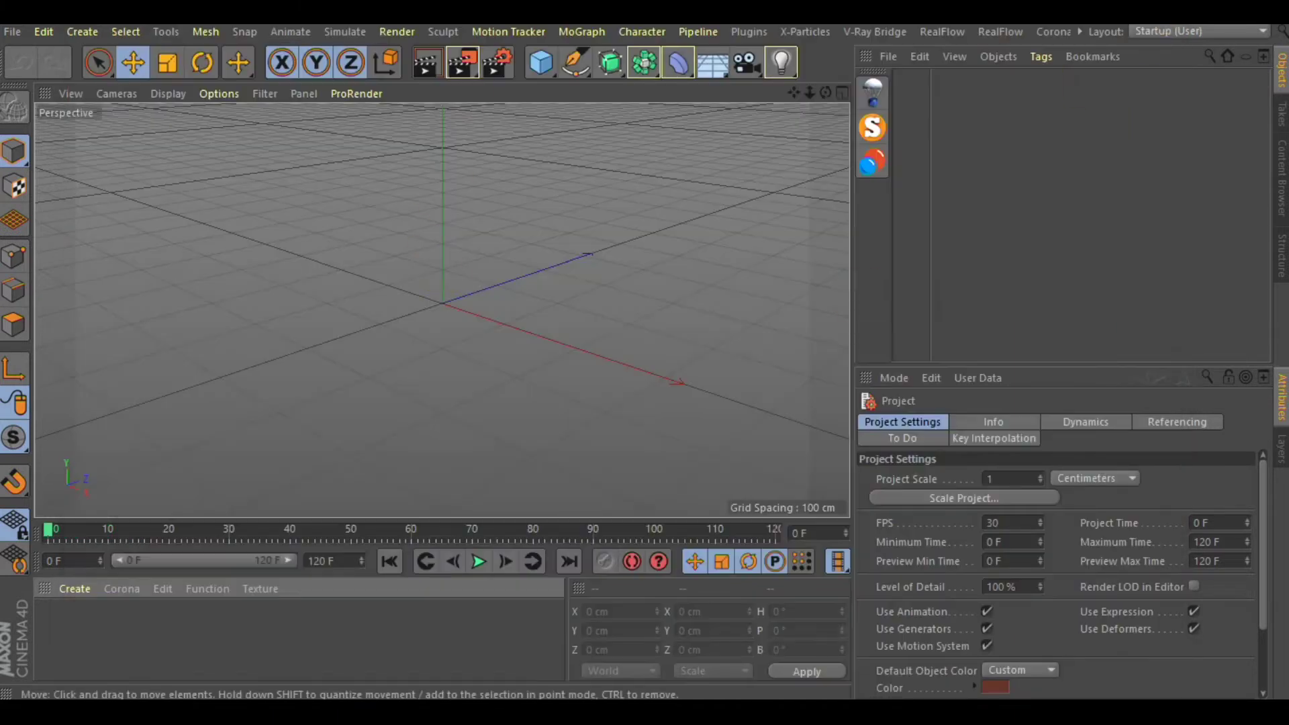
Step: Create a MoText object and replace its default word Text with 'SERPENTINE 3D'
click(583, 33)
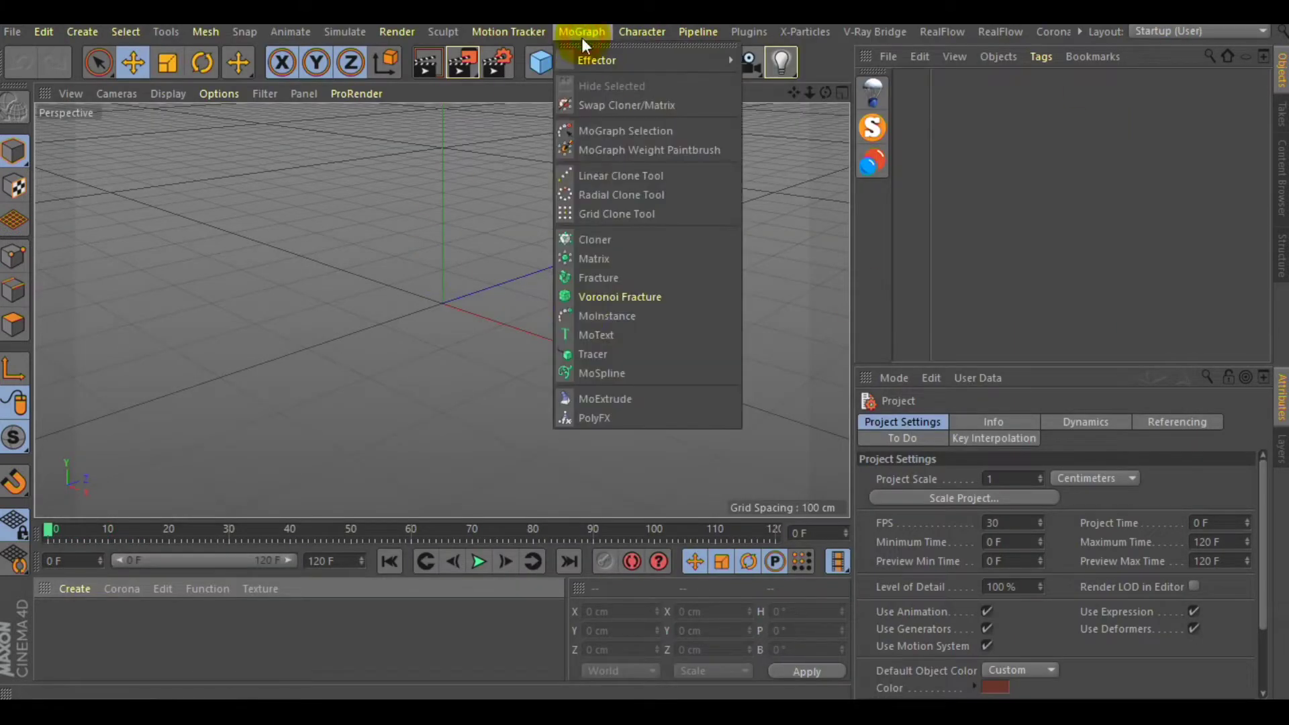
click(596, 334)
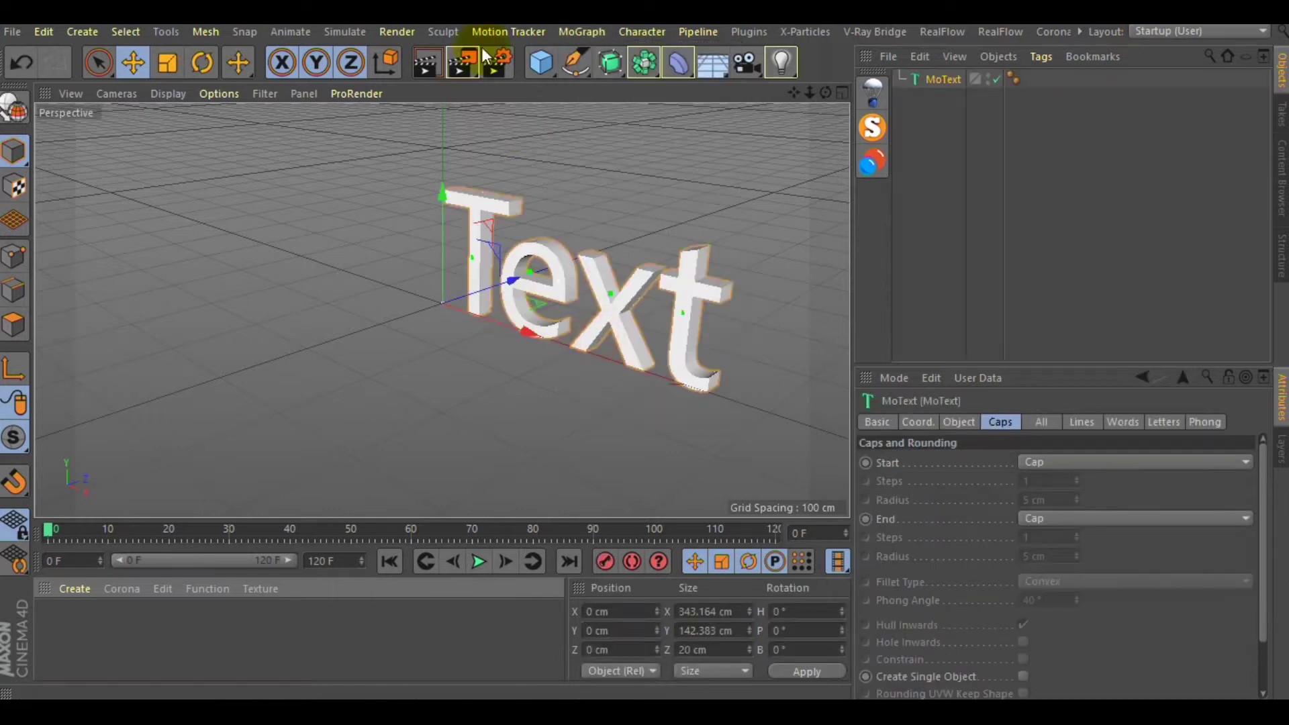
click(959, 423)
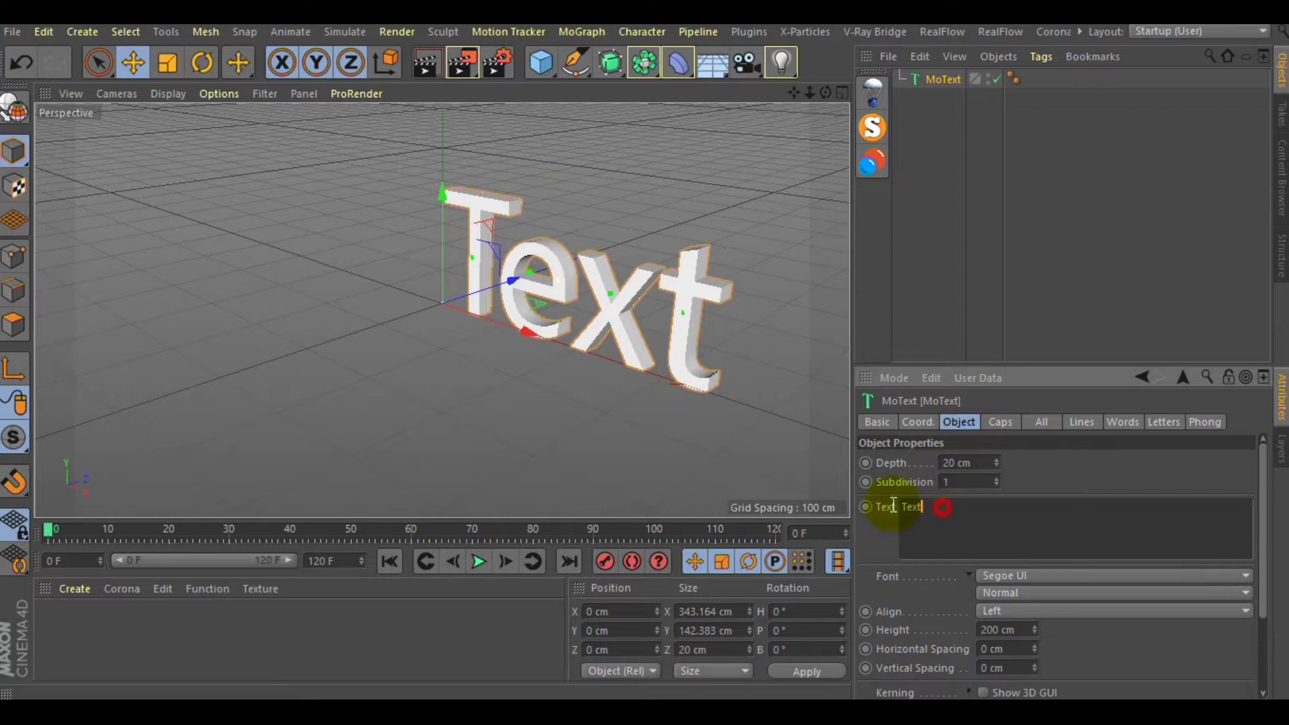
double_click(917, 505)
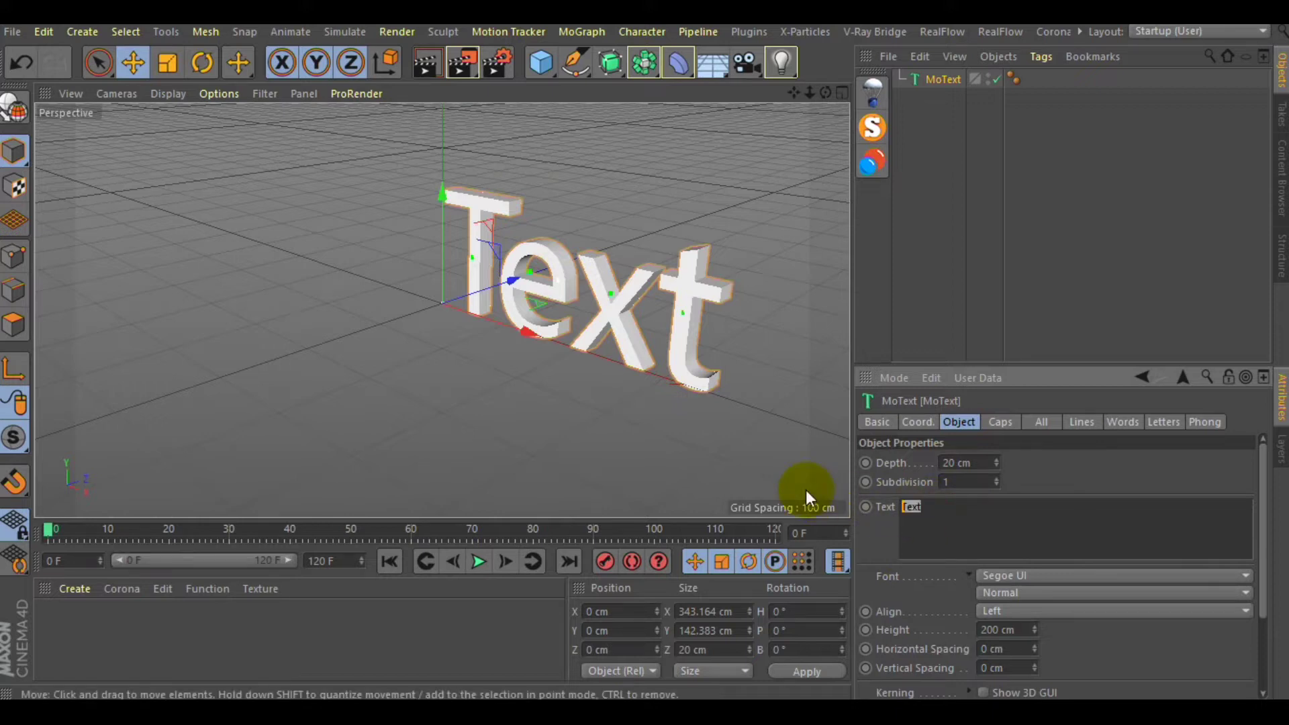
text(SERPENTINE 3D)
Step: Commit the SERPENTINE 3D text and rewind the reference video to about 0:52
click(1050, 466)
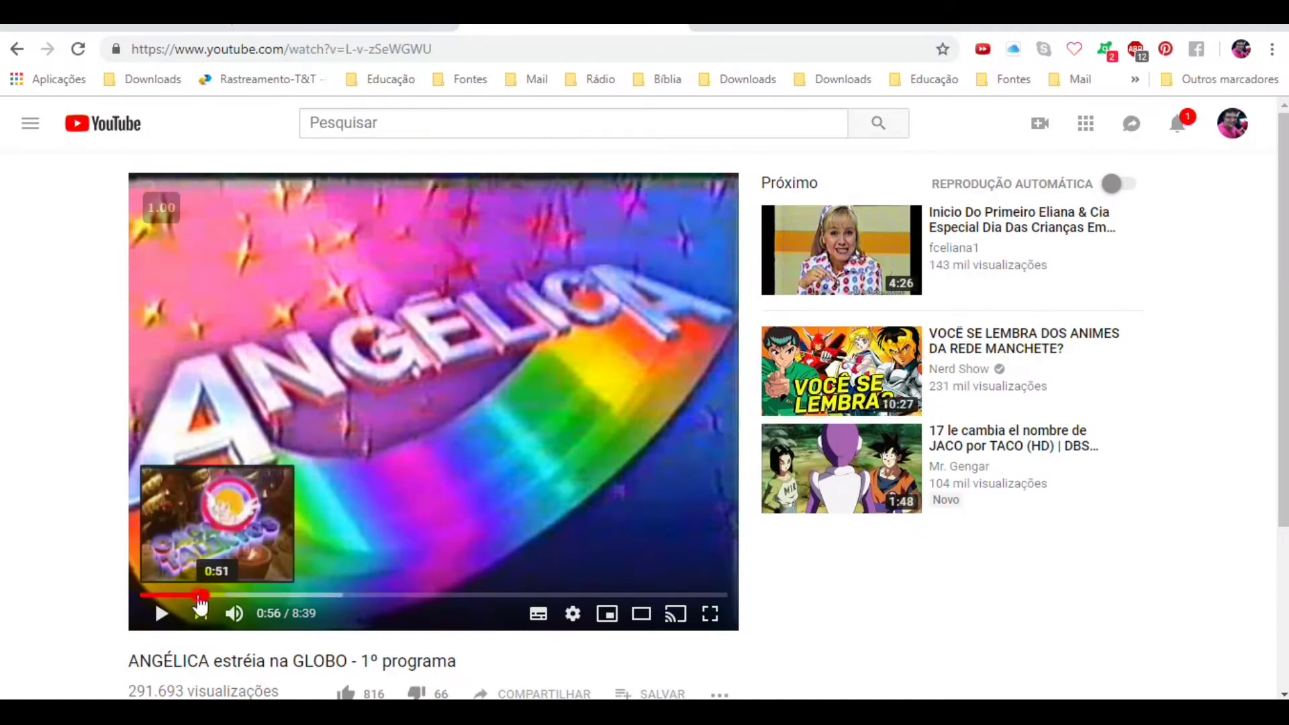
click(200, 599)
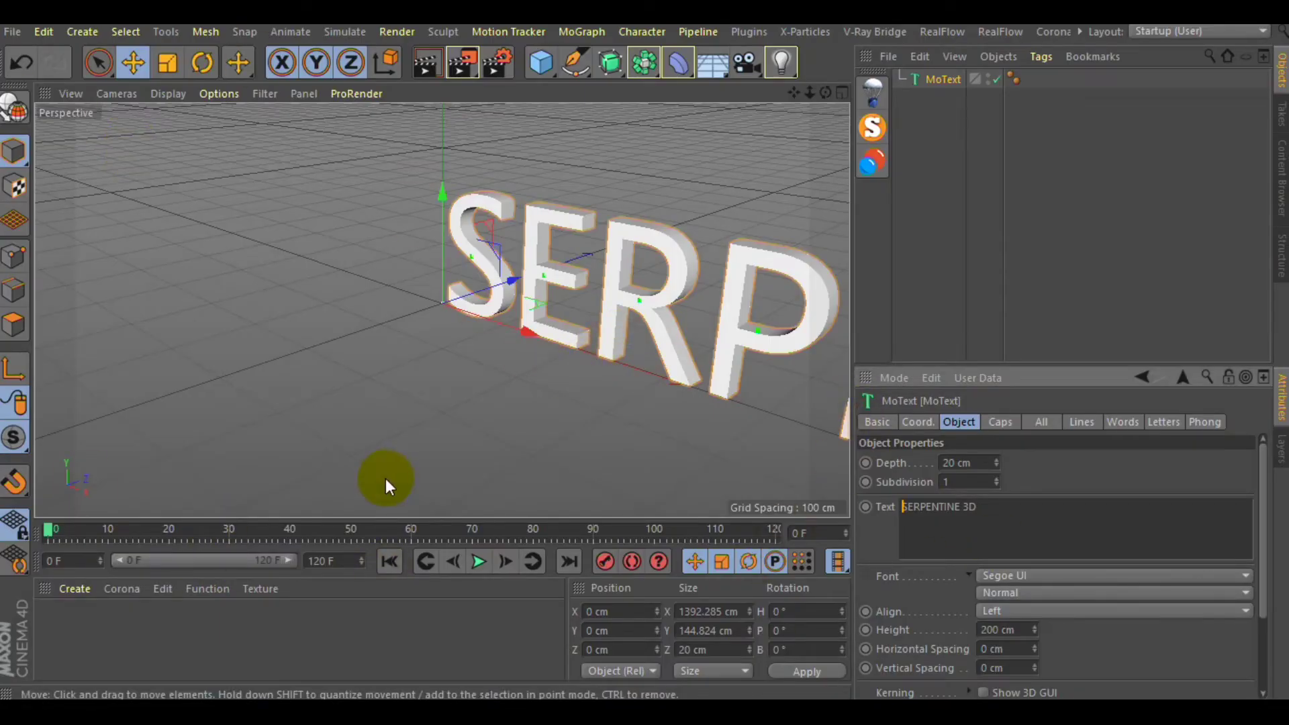
Step: Set the MoText font to Franklin Gothic Demi Cond
click(1135, 579)
drag(1284, 570, 1271, 228)
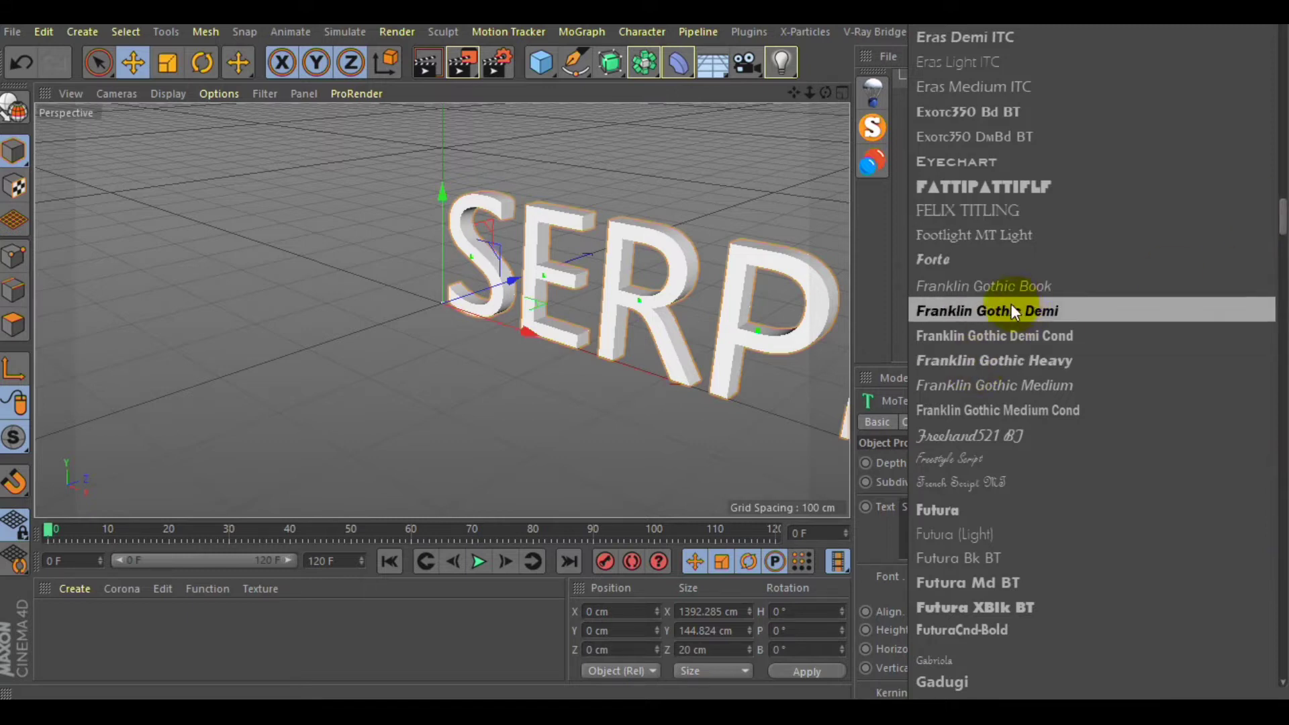
click(1016, 334)
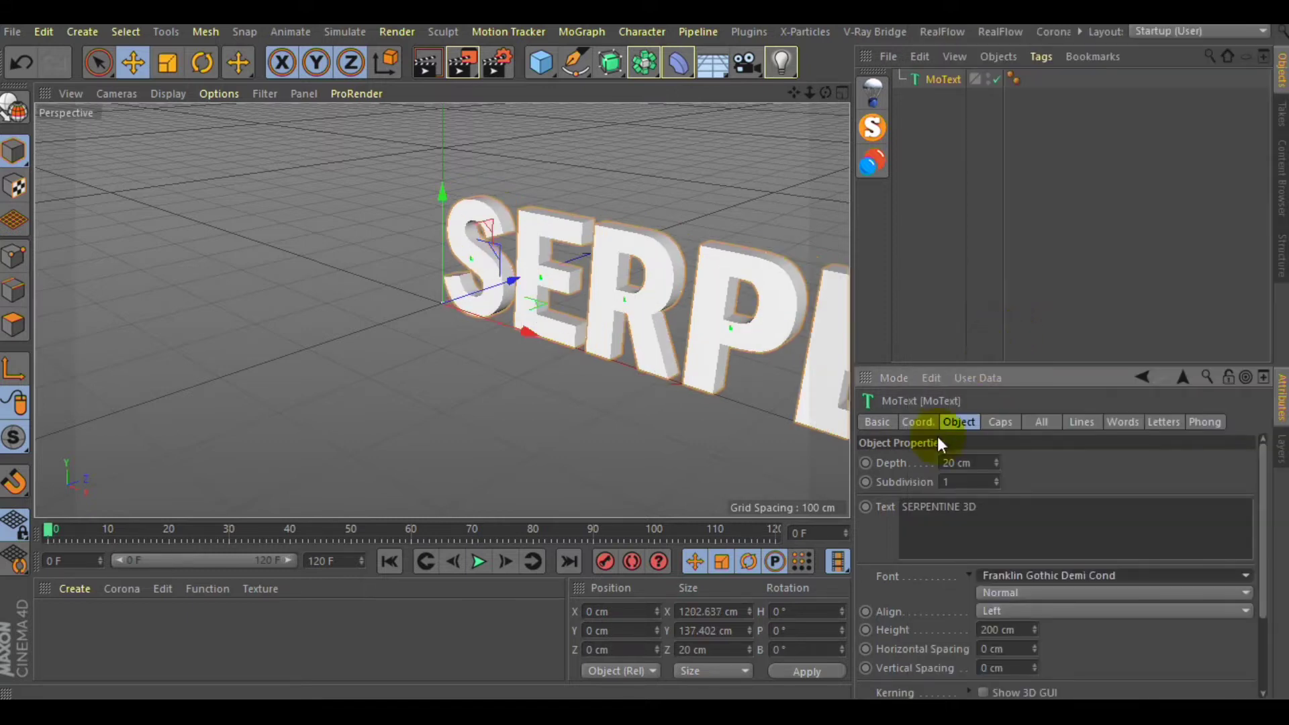
Step: Give the text a Fillet Cap at the start with 10 fillet steps
click(1001, 421)
click(1059, 461)
click(1051, 539)
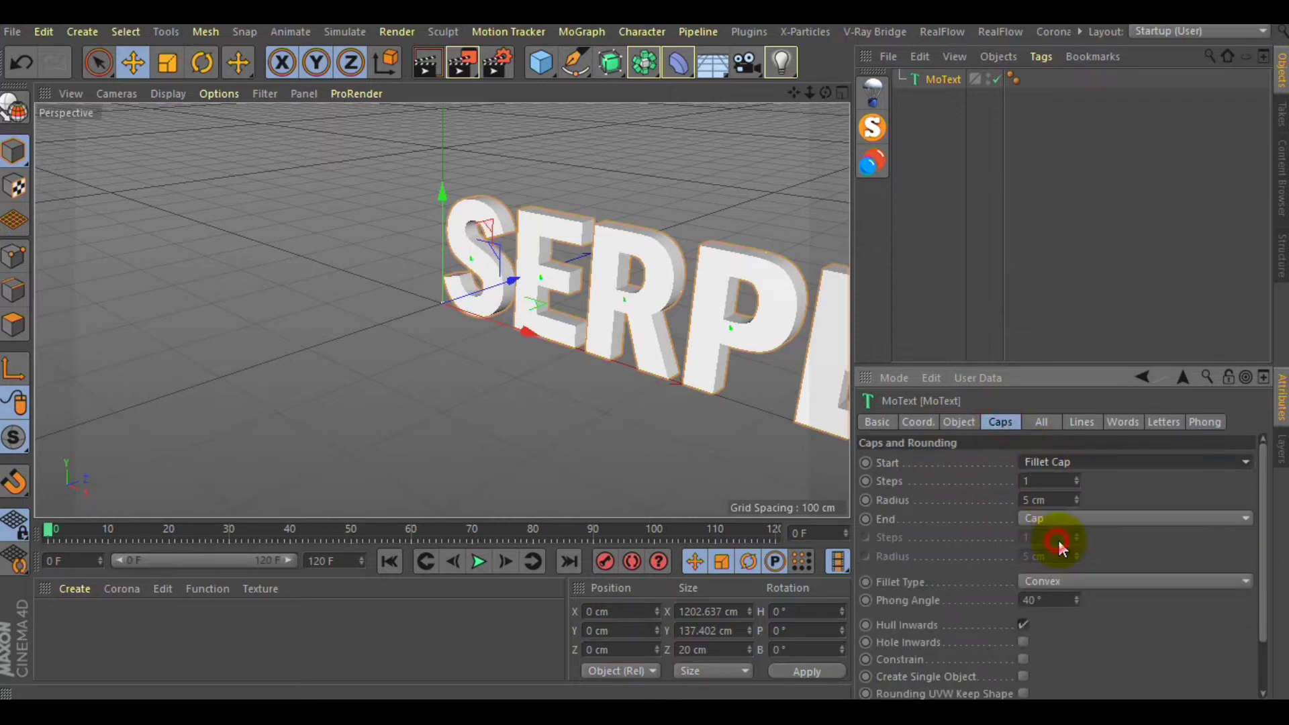
click(1030, 481)
text(3)
key(Return)
text(0)
key(Return)
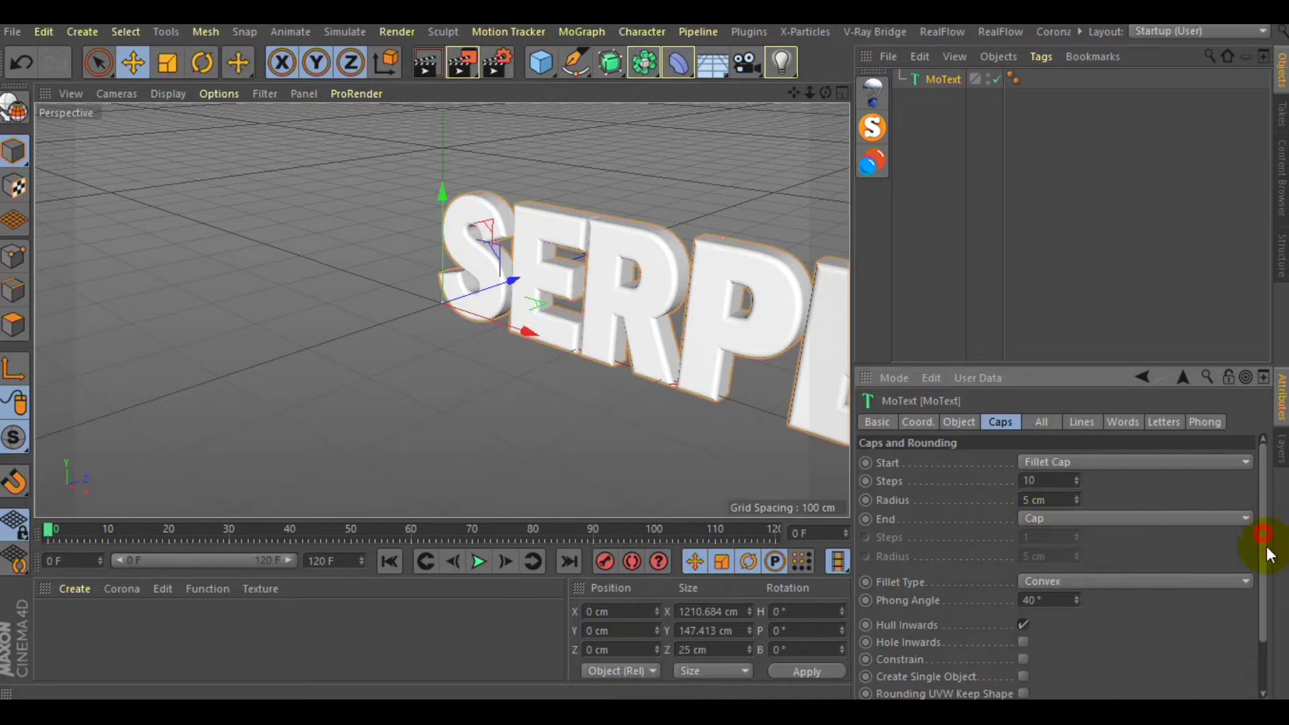
Step: Set the cap polygon type to Quadrangles
scroll(1262, 604, down, 2)
click(1118, 655)
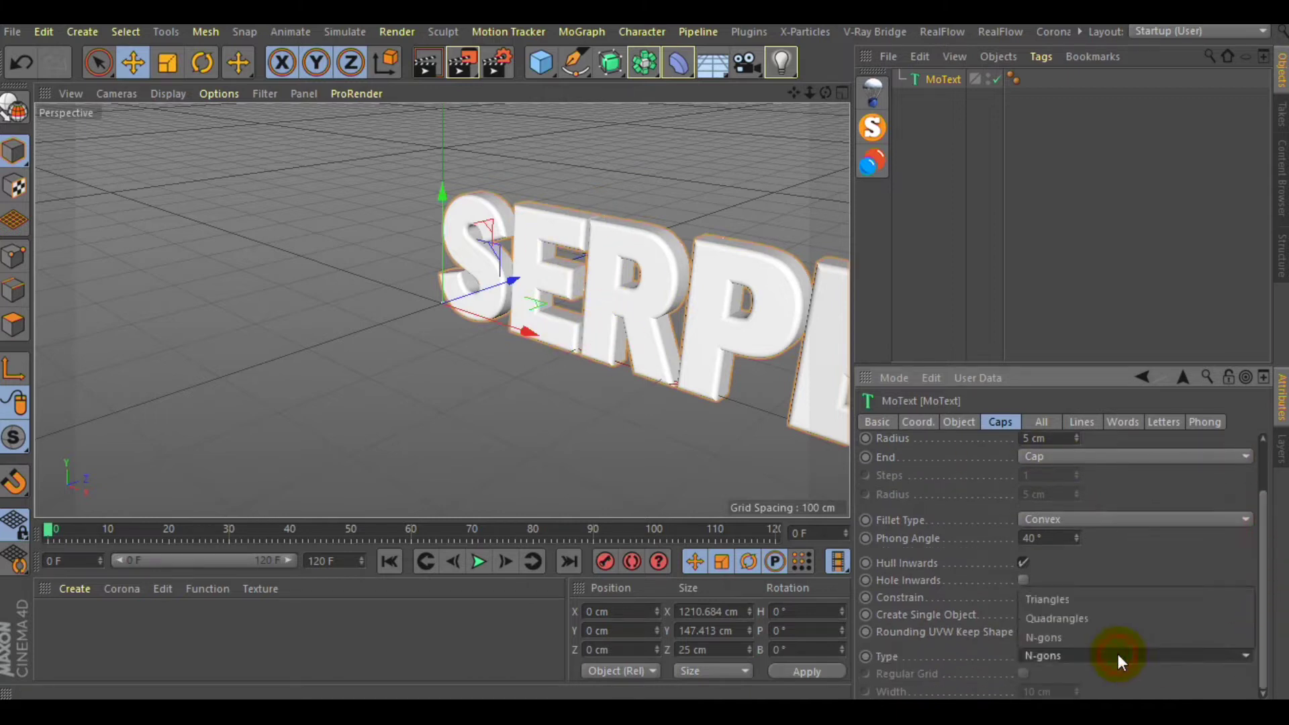
click(1078, 622)
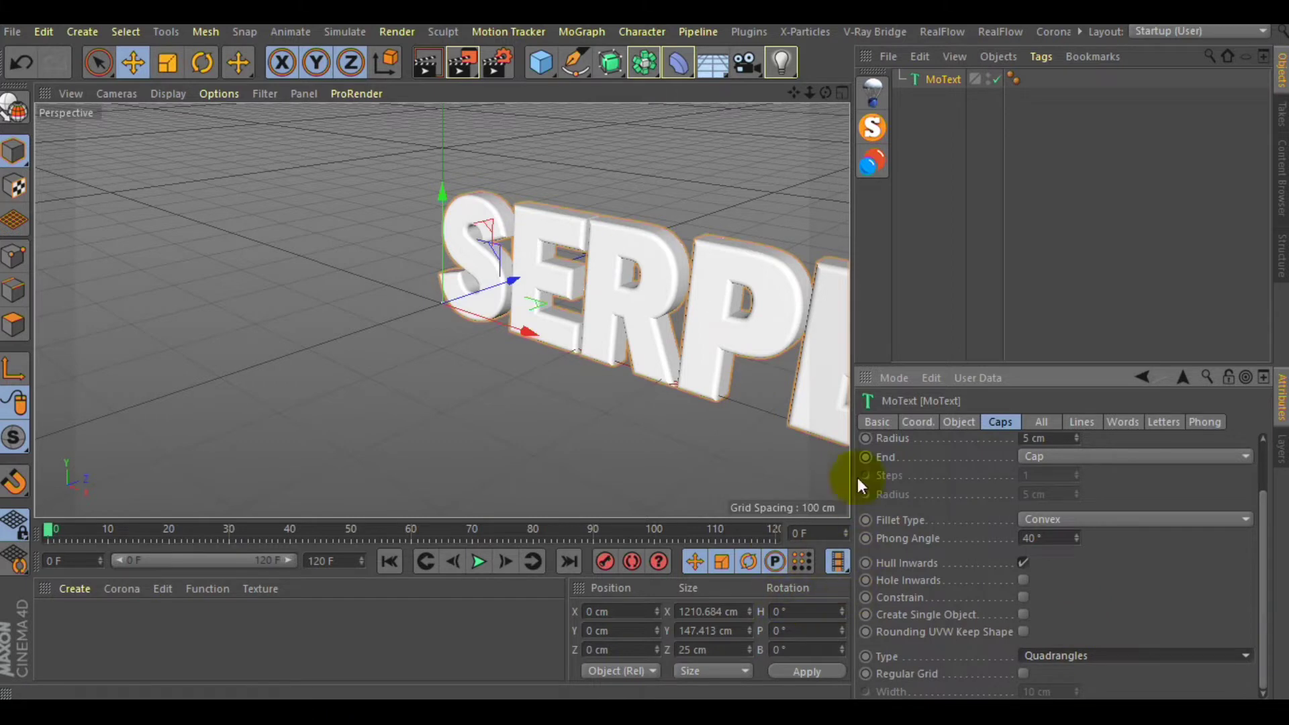
click(1063, 655)
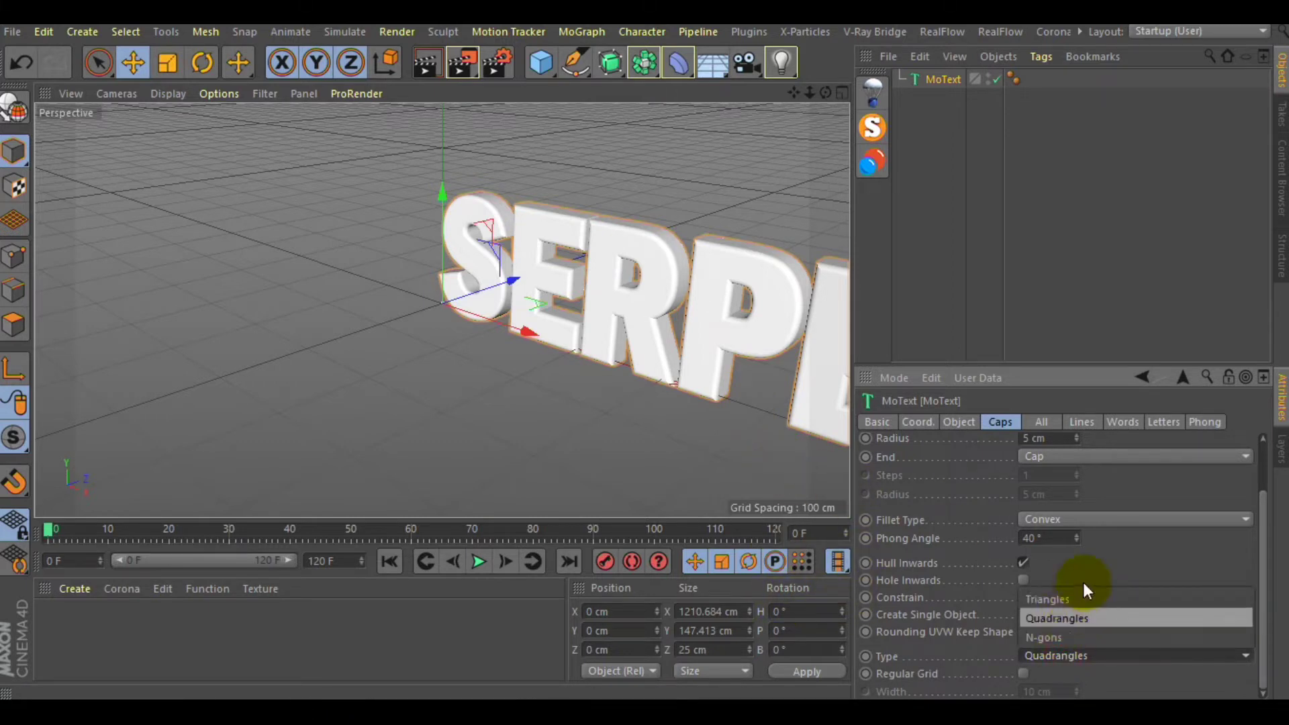
click(940, 662)
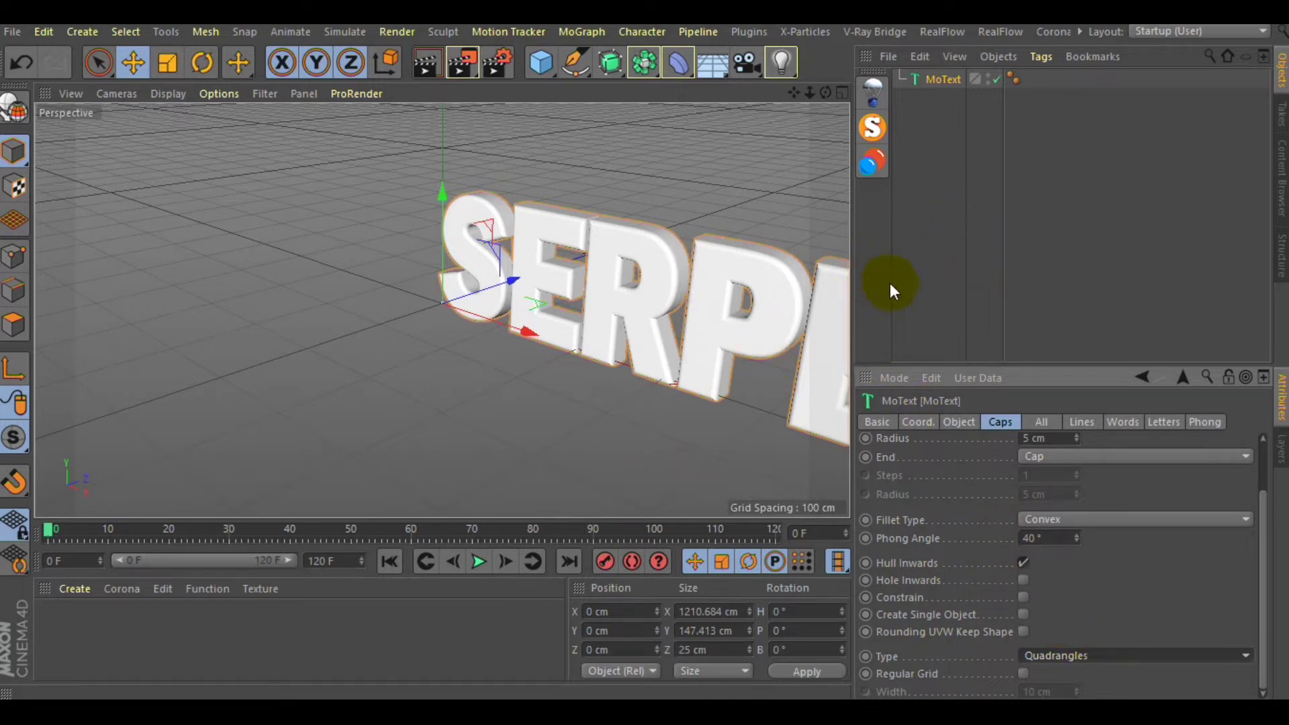
Step: Set the MoText Subdivision to 50 and Depth to 1000 cm
click(965, 425)
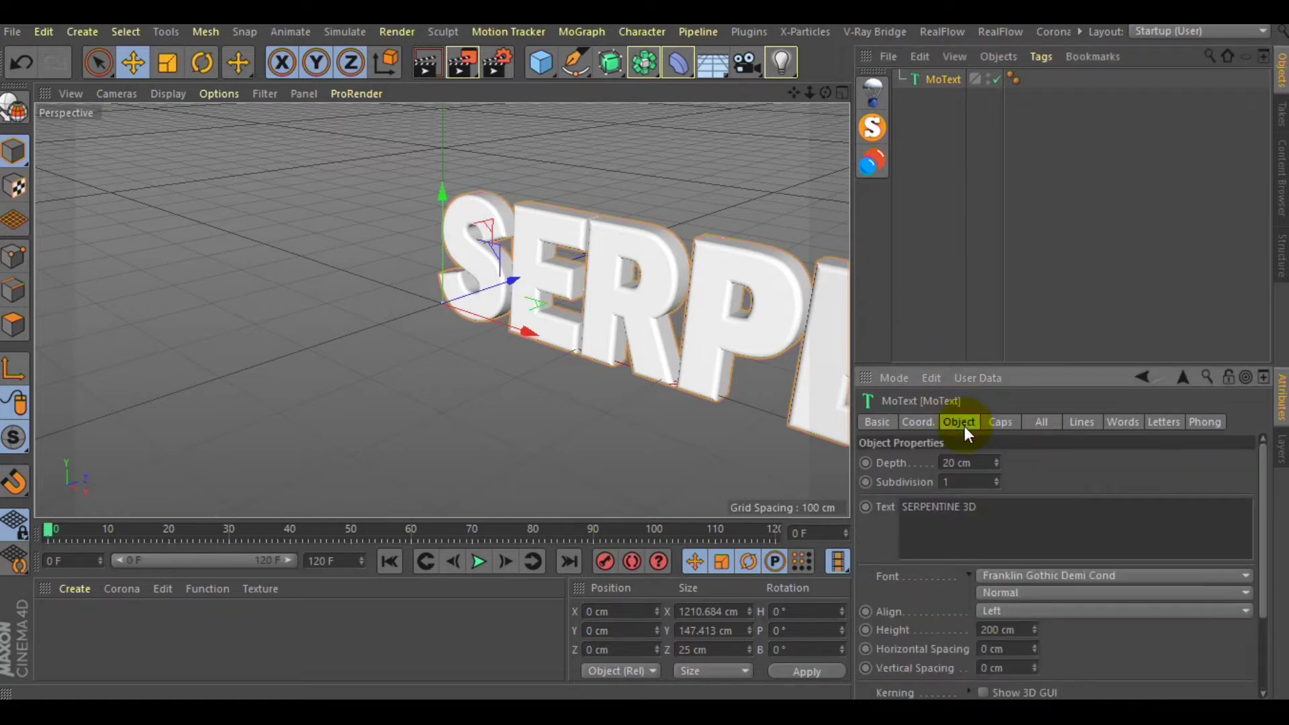
double_click(970, 483)
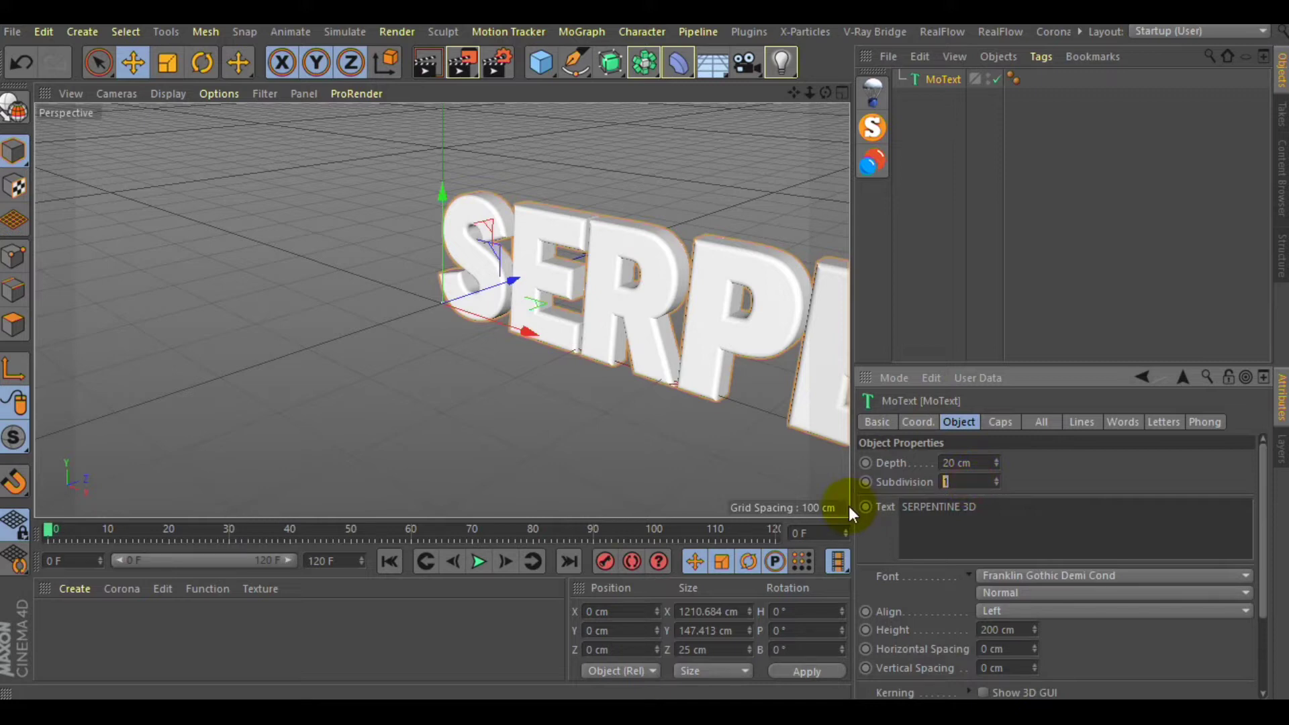
text(50)
mouse_move(996, 462)
mouse_down()
mouse_move(1087, 450)
mouse_move(998, 461)
mouse_up()
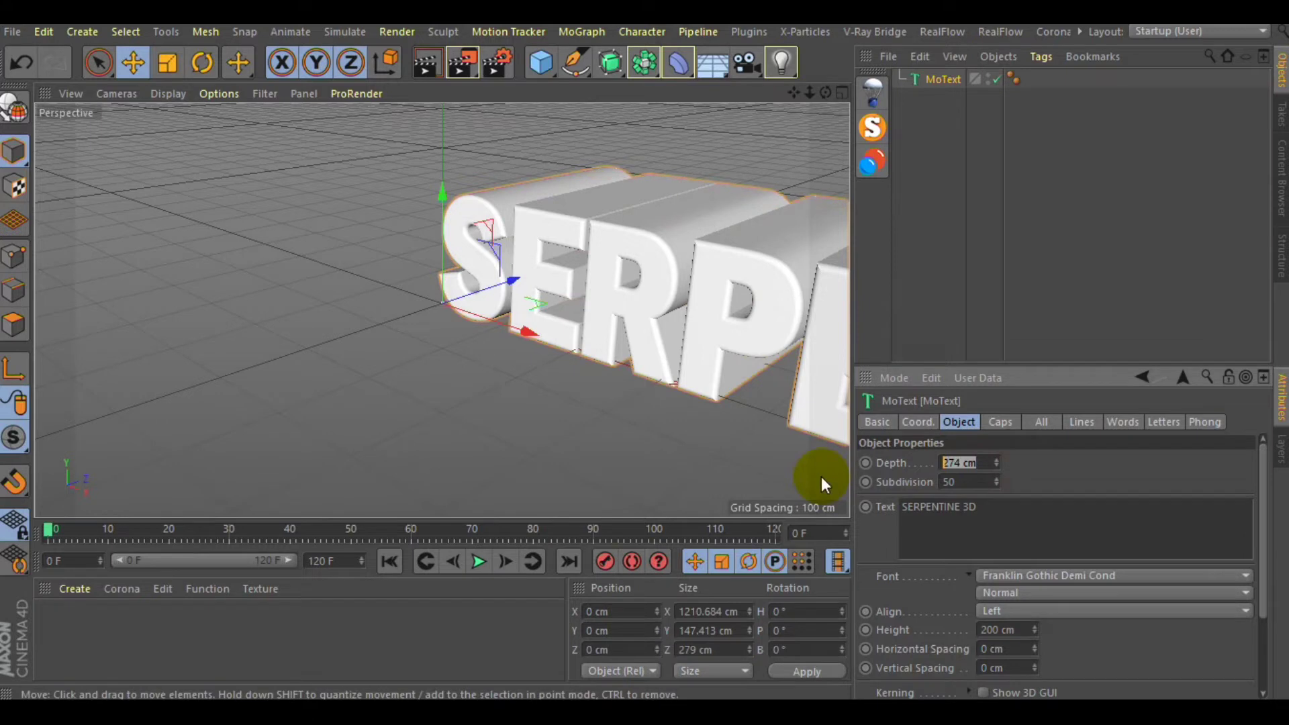
text(1000)
key(Return)
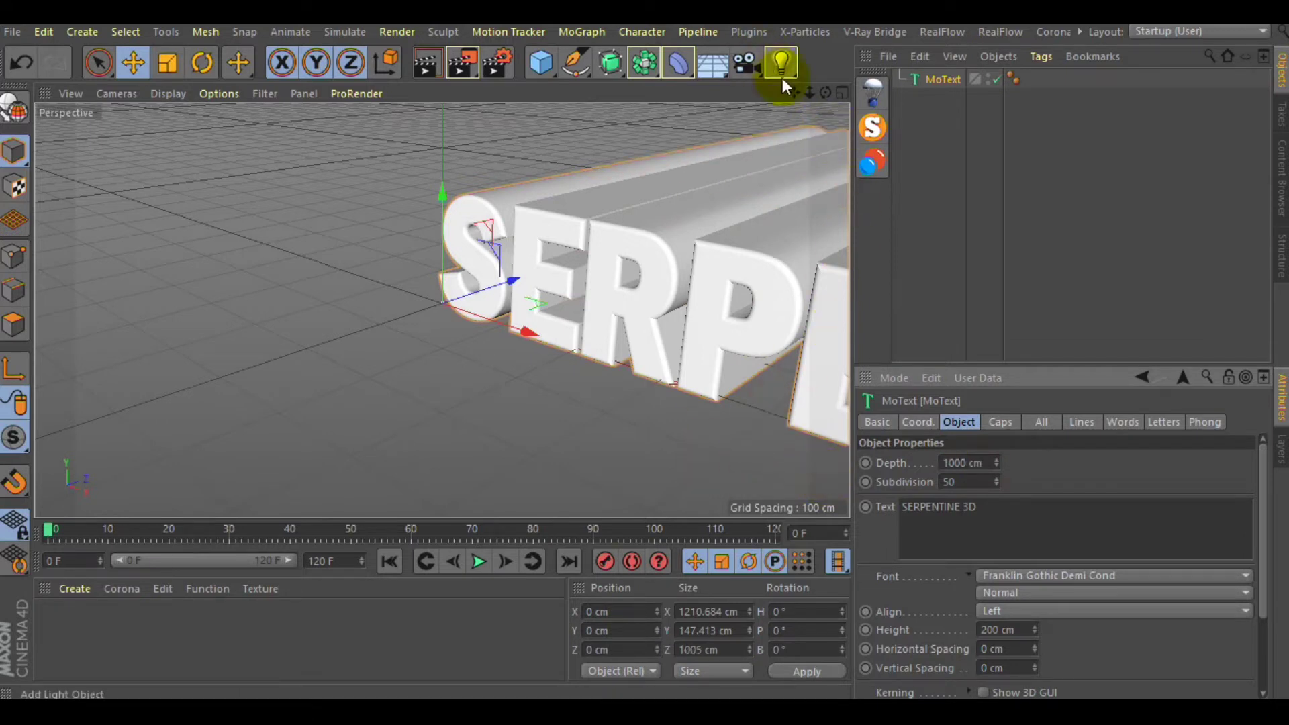
Step: Set the text alignment to Middle and frame the whole extruded text
drag(795, 91, 718, 148)
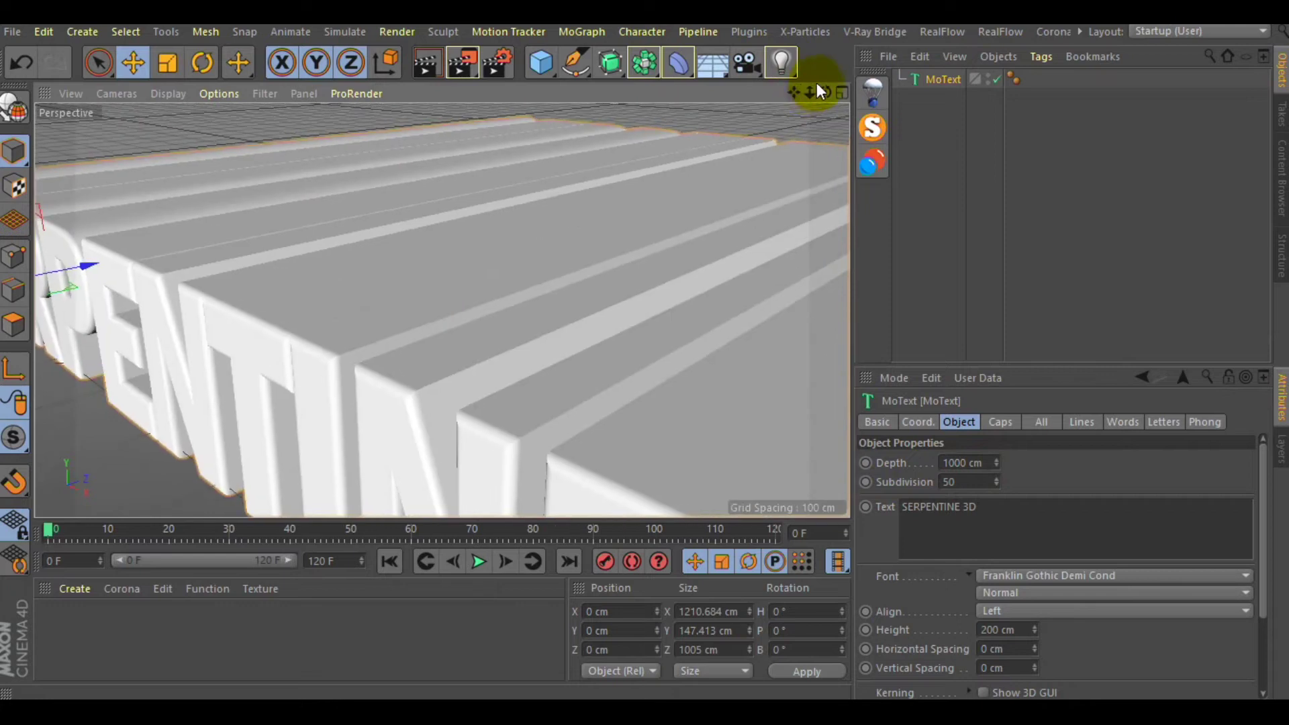
mouse_move(811, 90)
mouse_down()
mouse_move(826, 67)
mouse_move(826, 92)
mouse_up()
click(1014, 612)
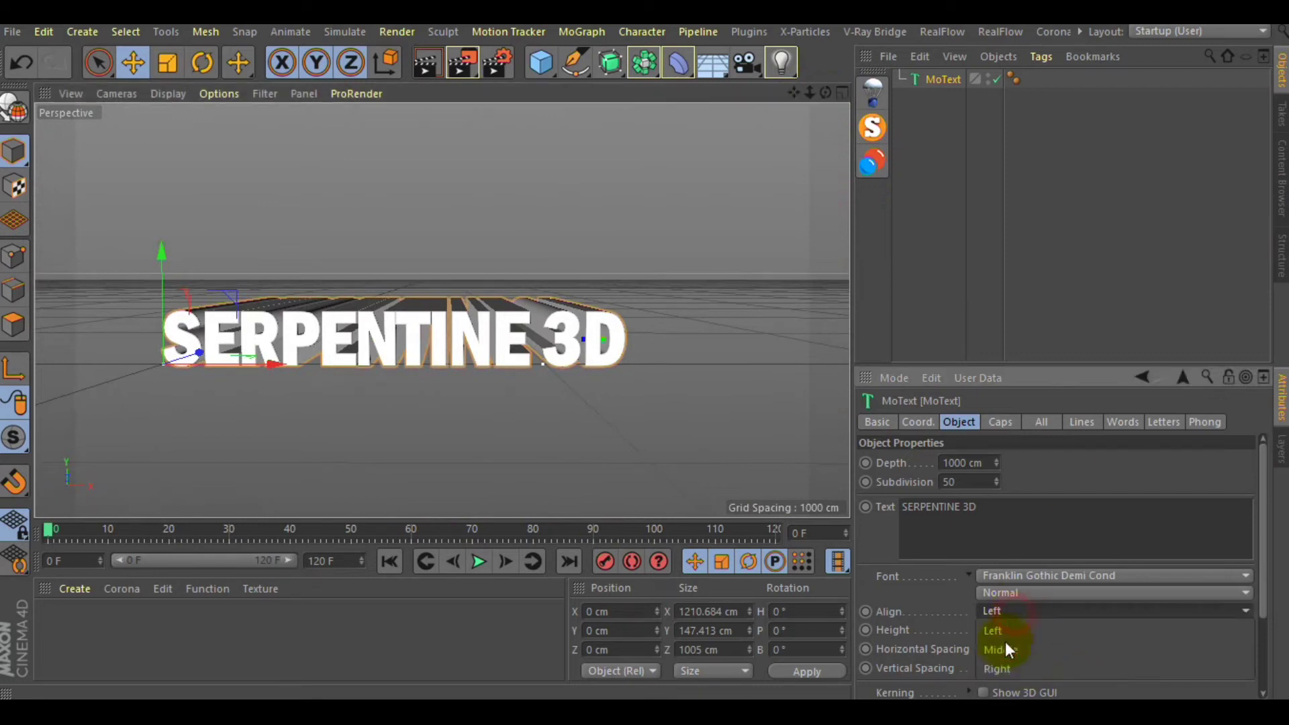
click(1012, 650)
drag(794, 92, 1055, 77)
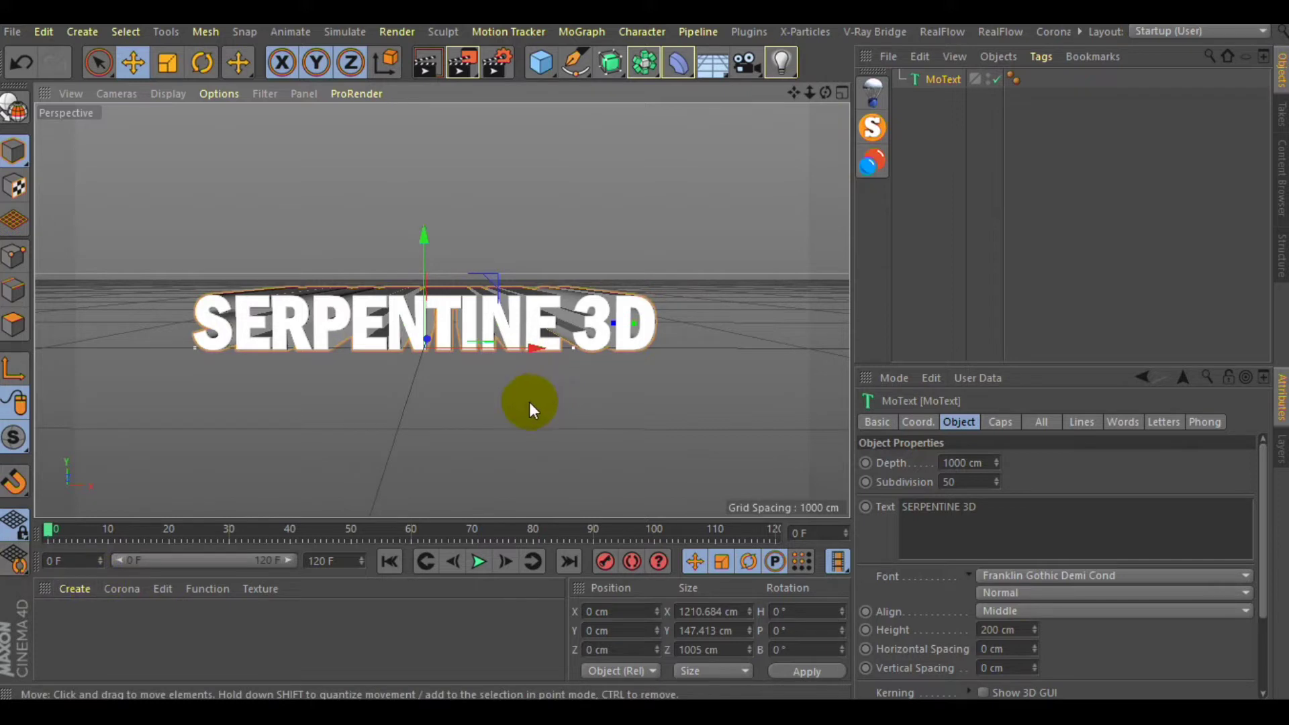
Step: Create a new material Mat and open its Reflectance channel, keeping Blinn (Legacy)
double_click(67, 628)
double_click(60, 626)
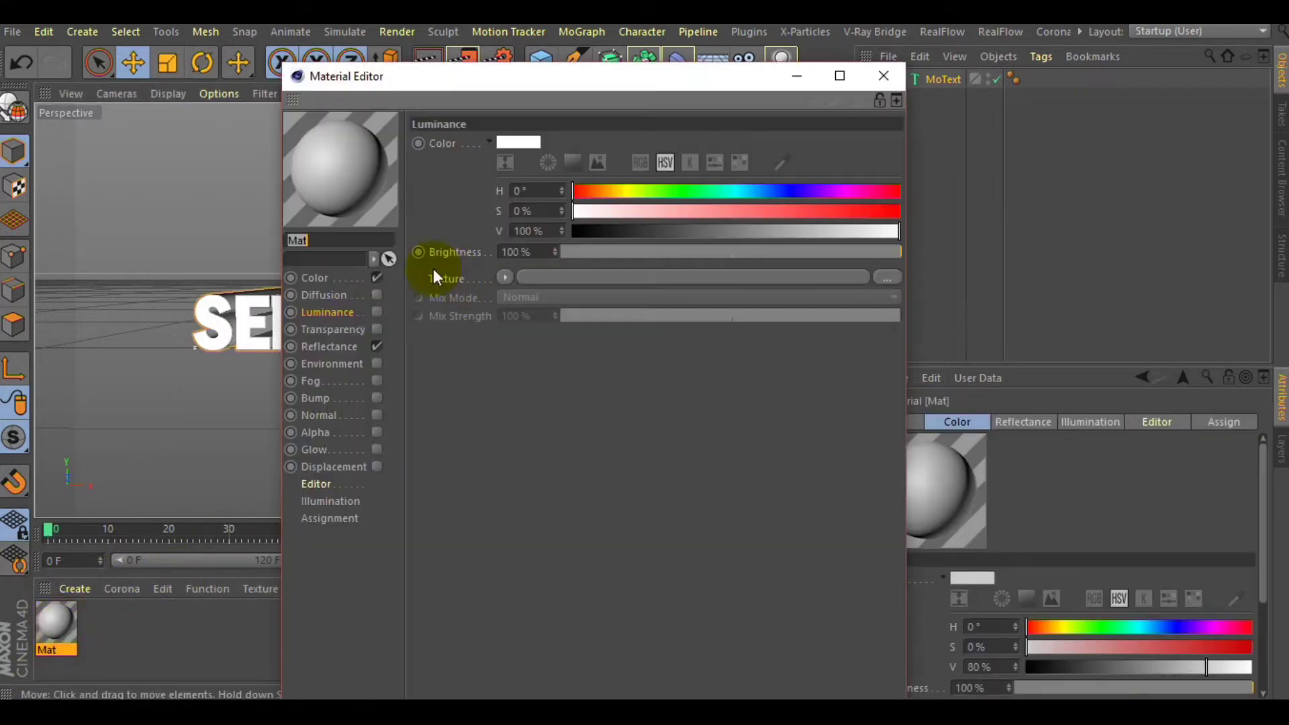
click(340, 345)
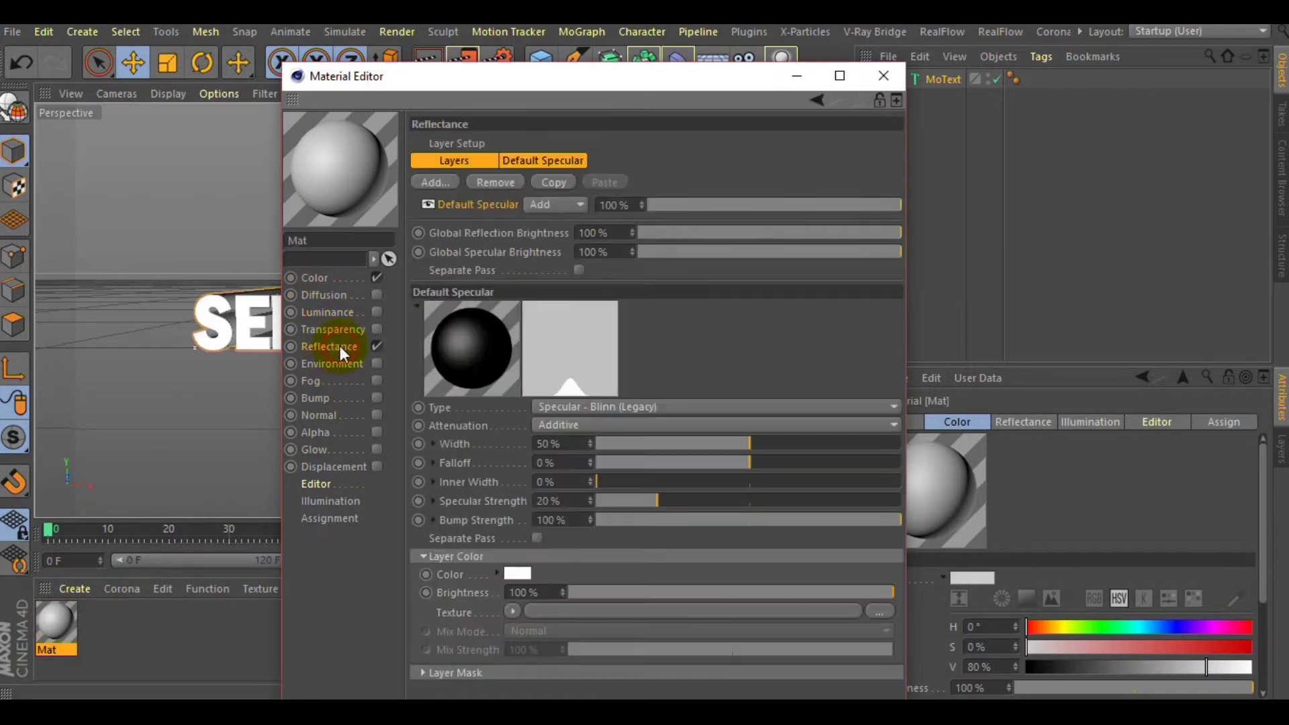
click(591, 409)
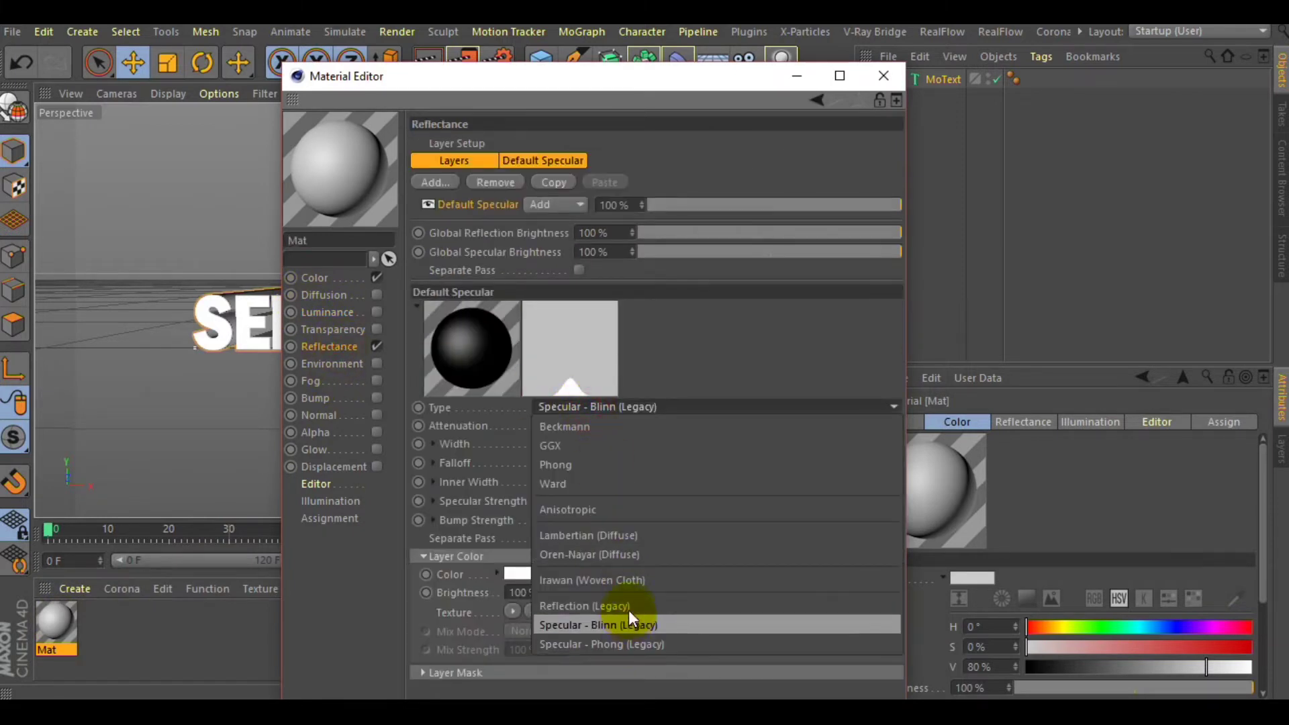
click(678, 349)
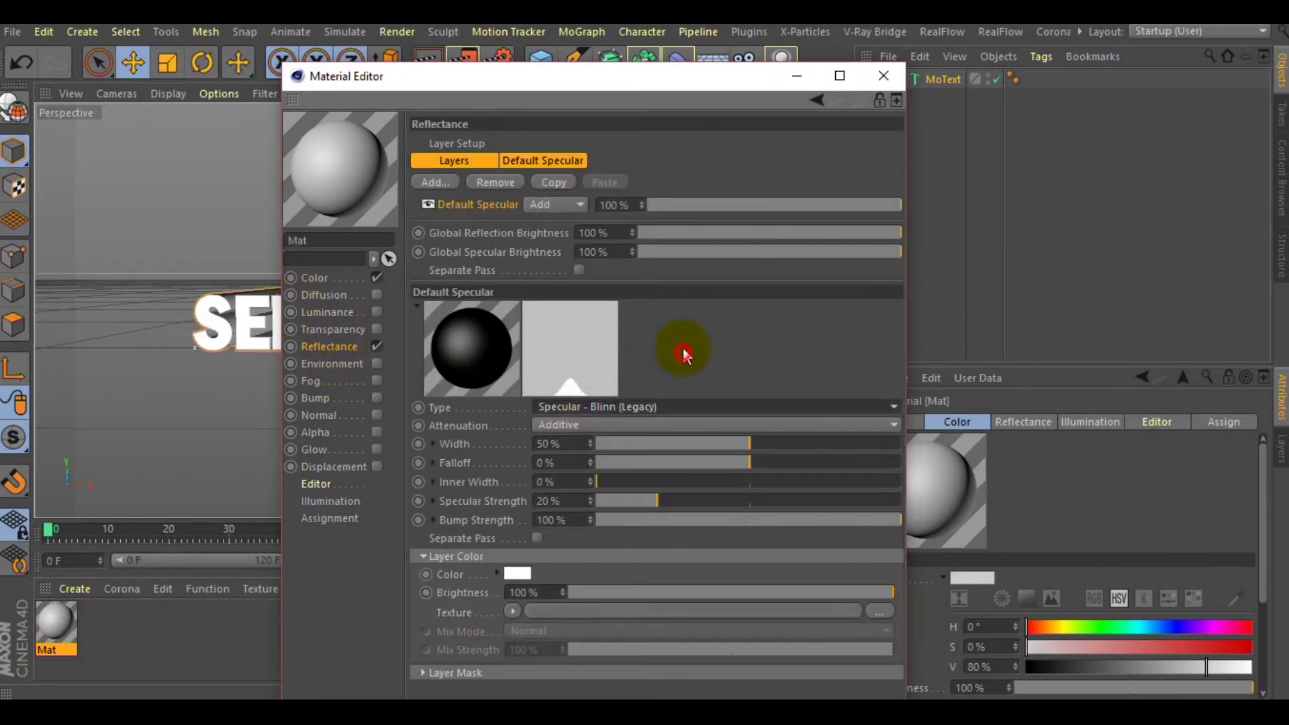
Step: Add a Reflection (Legacy) layer below the default specular, and disable Color
click(435, 182)
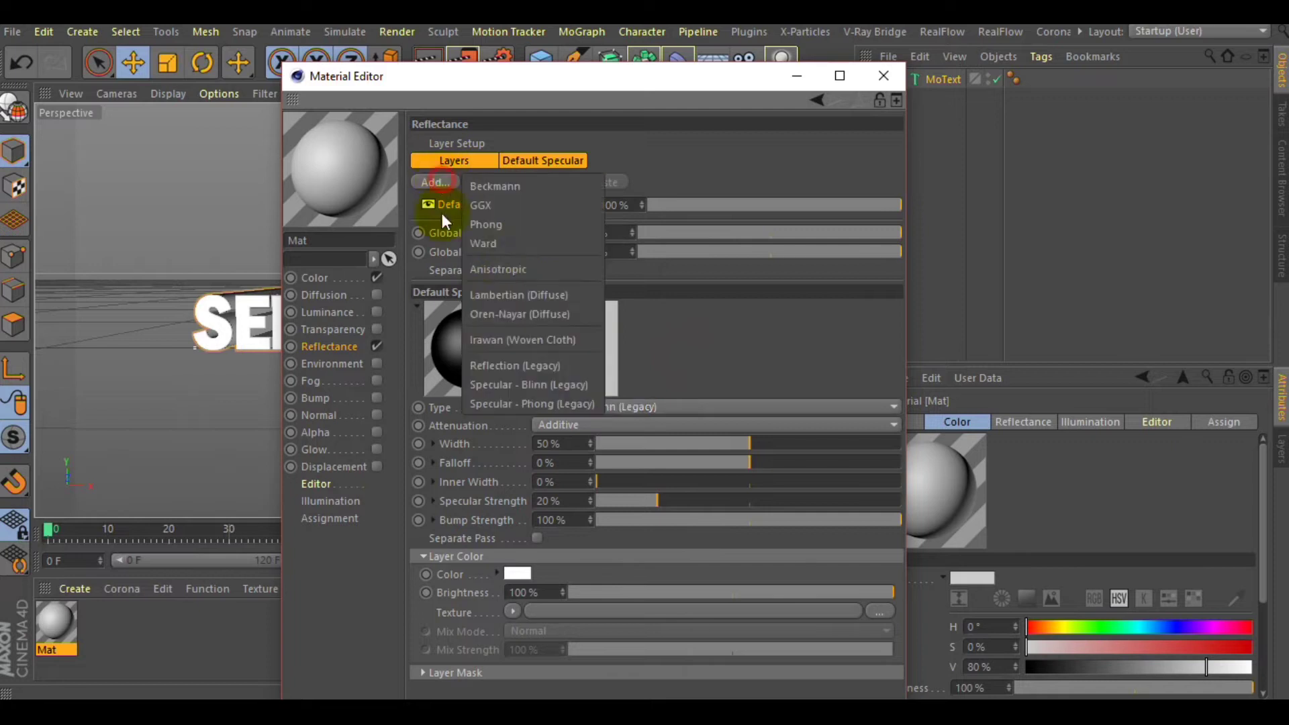
click(529, 369)
drag(429, 209, 454, 235)
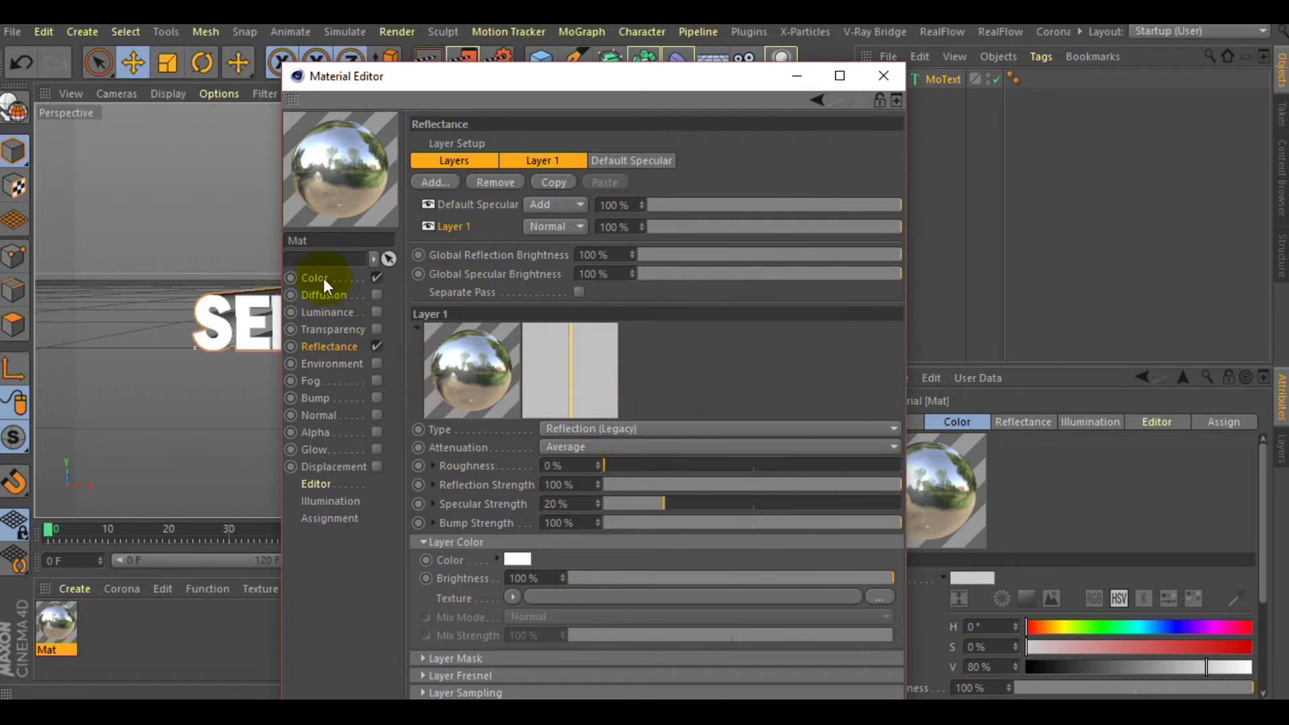
click(377, 277)
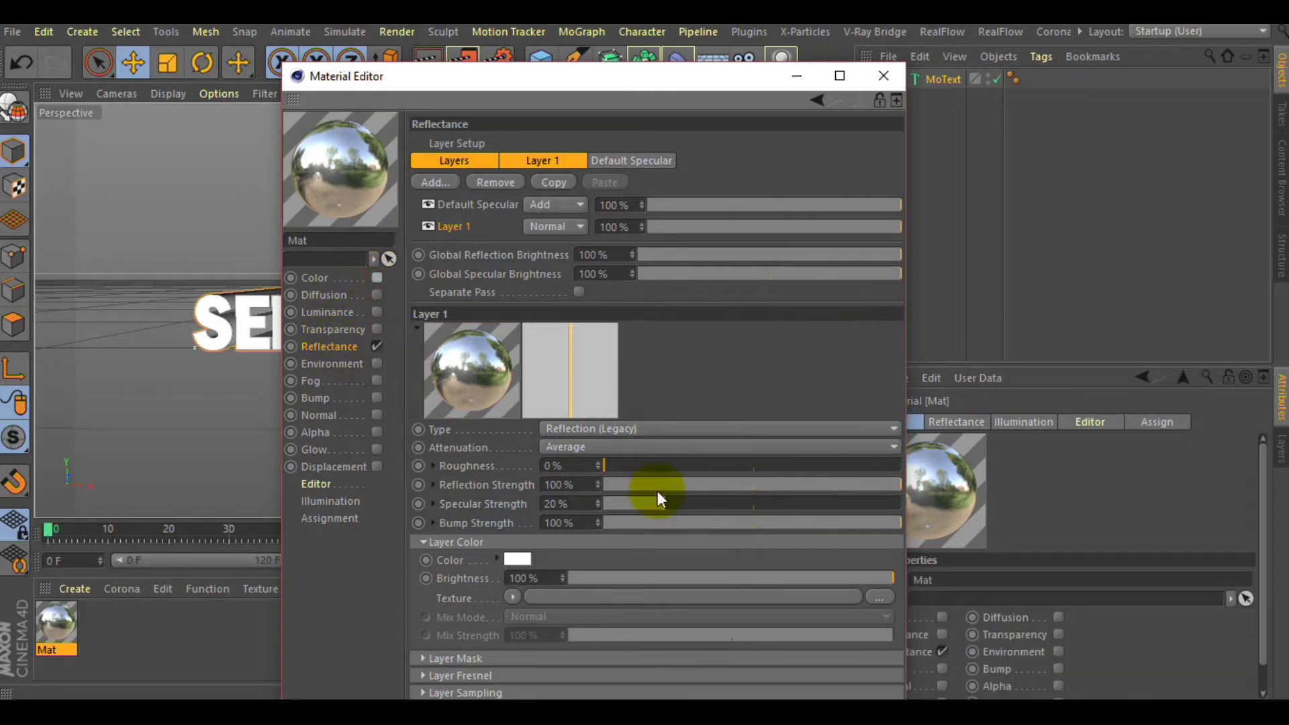
click(512, 597)
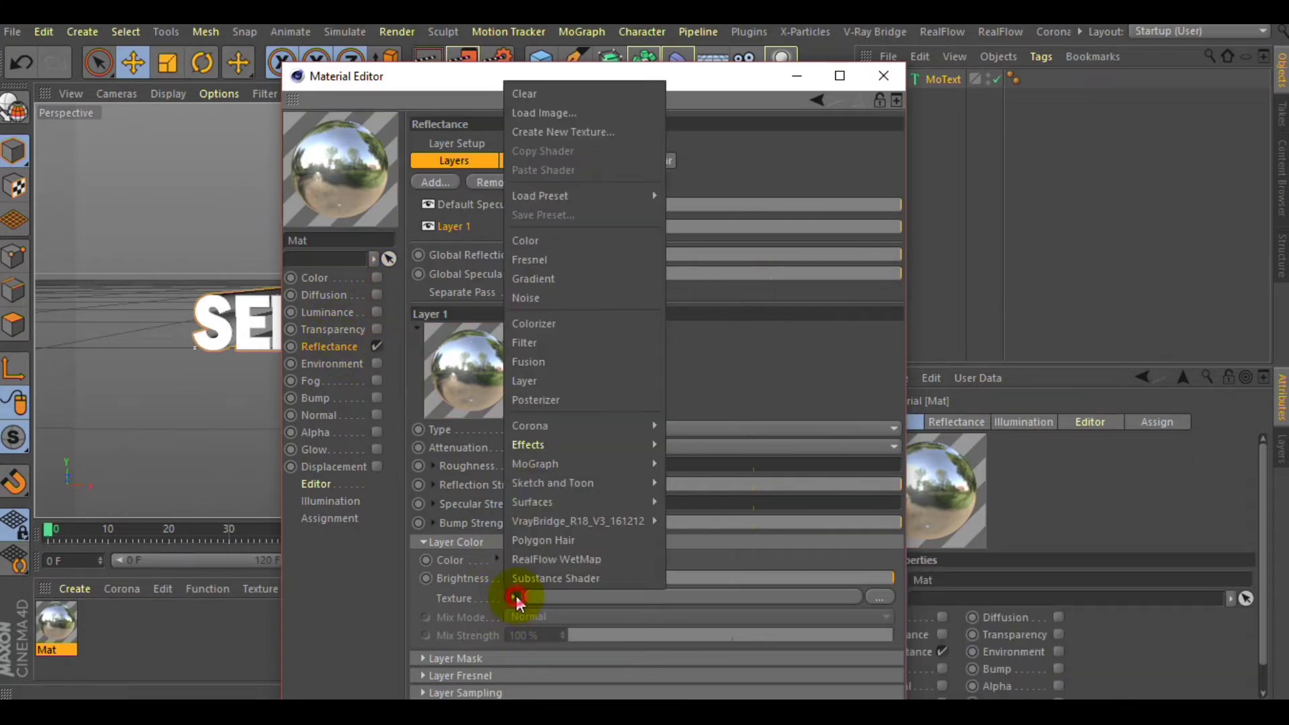
Step: Load a Gradient shader into the layer texture and bring up its gradient presets browser
click(569, 275)
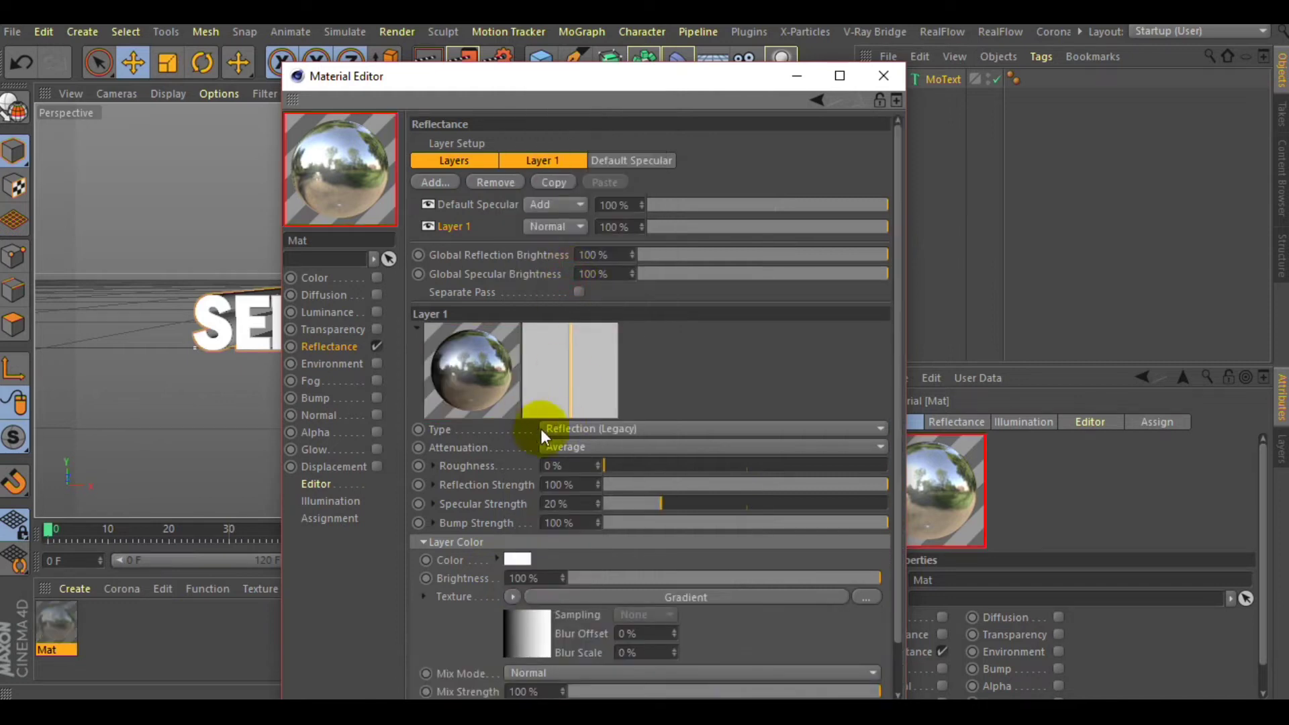
click(530, 641)
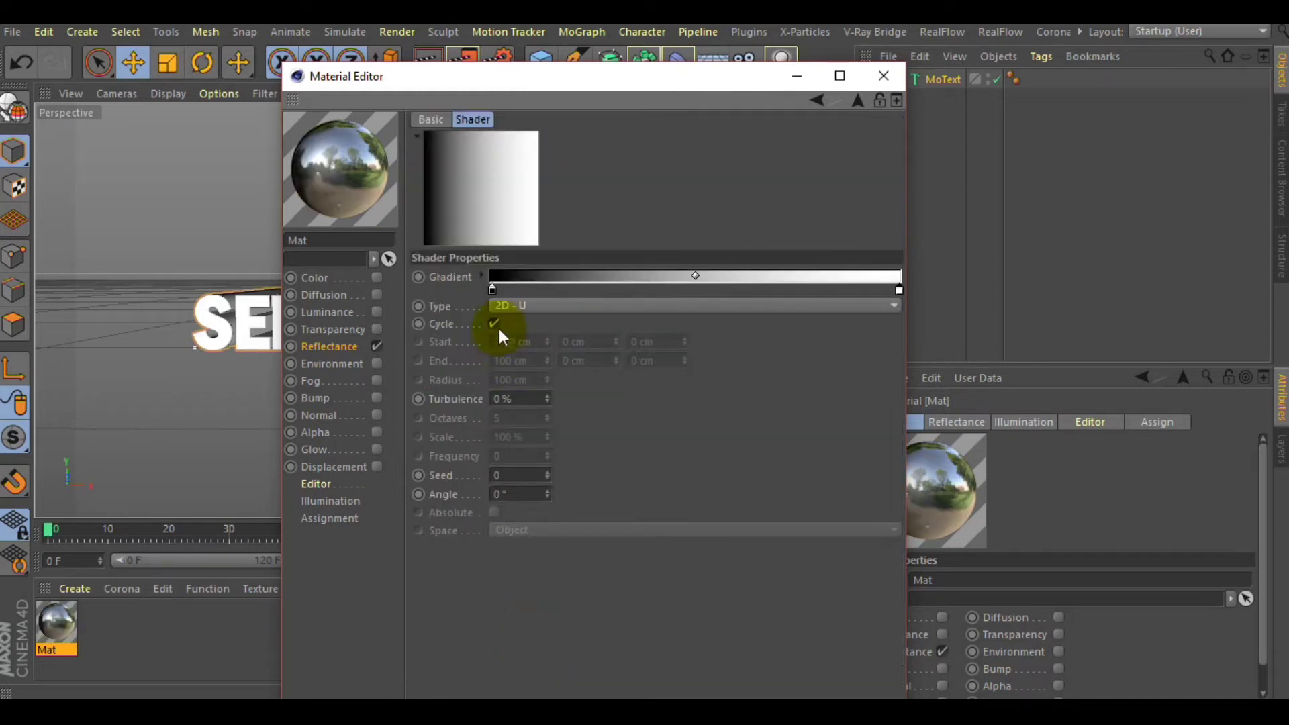
click(481, 277)
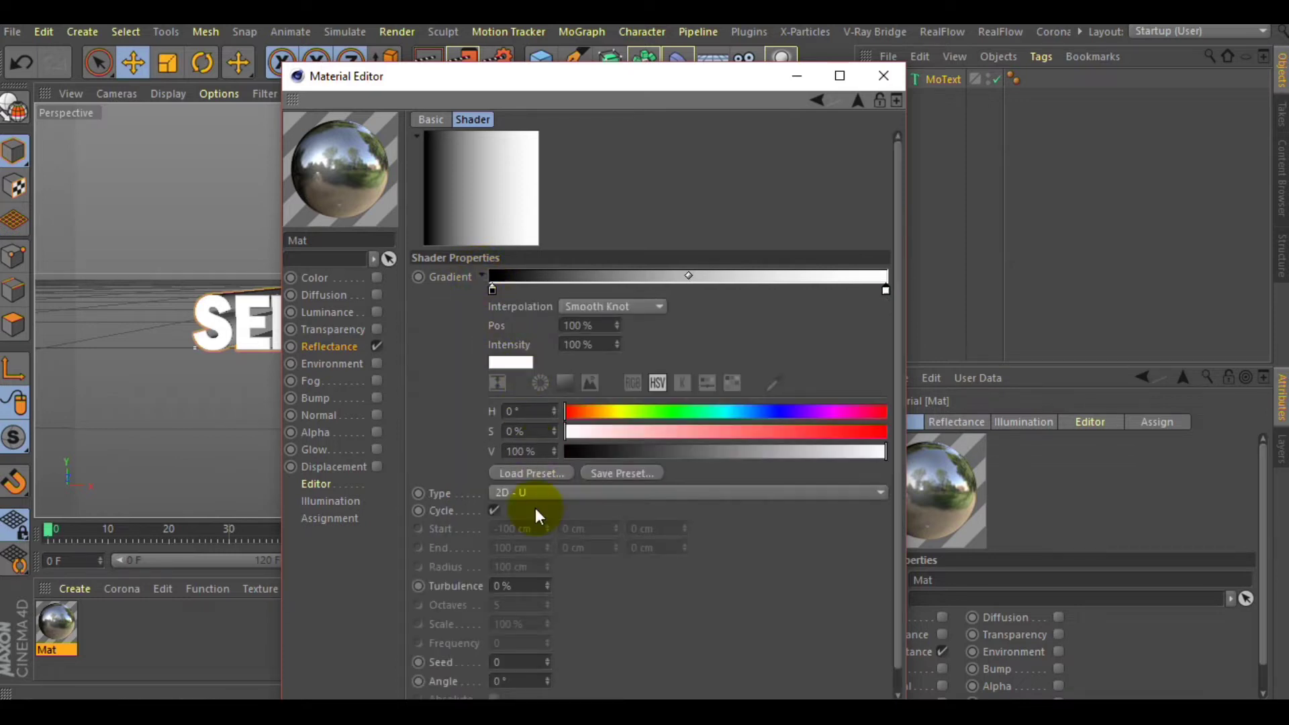
click(533, 474)
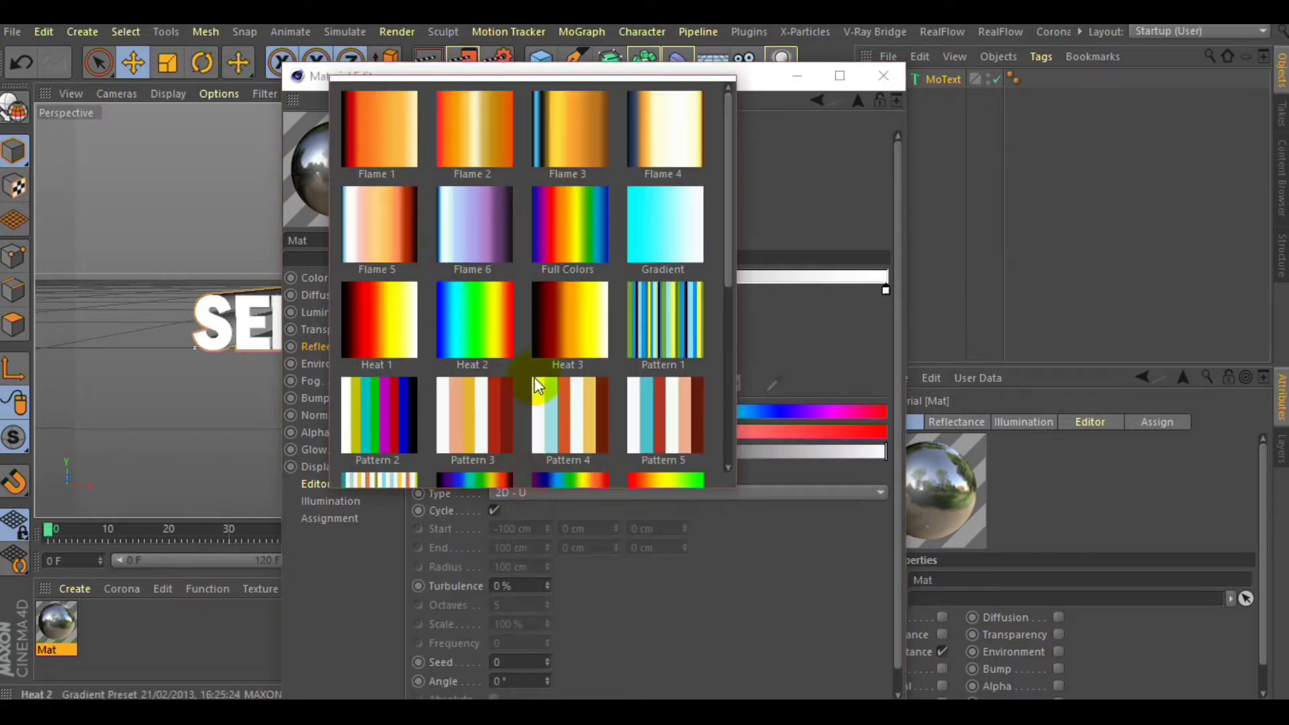
click(801, 146)
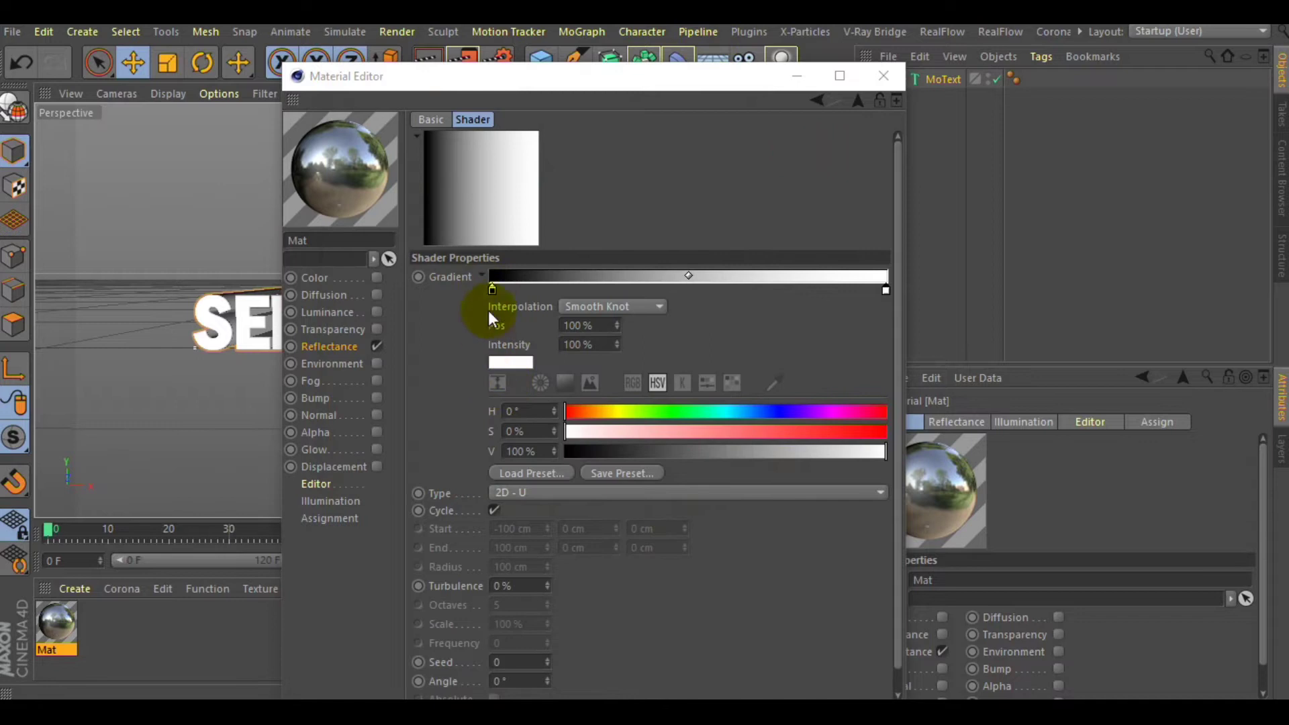
click(481, 276)
click(483, 275)
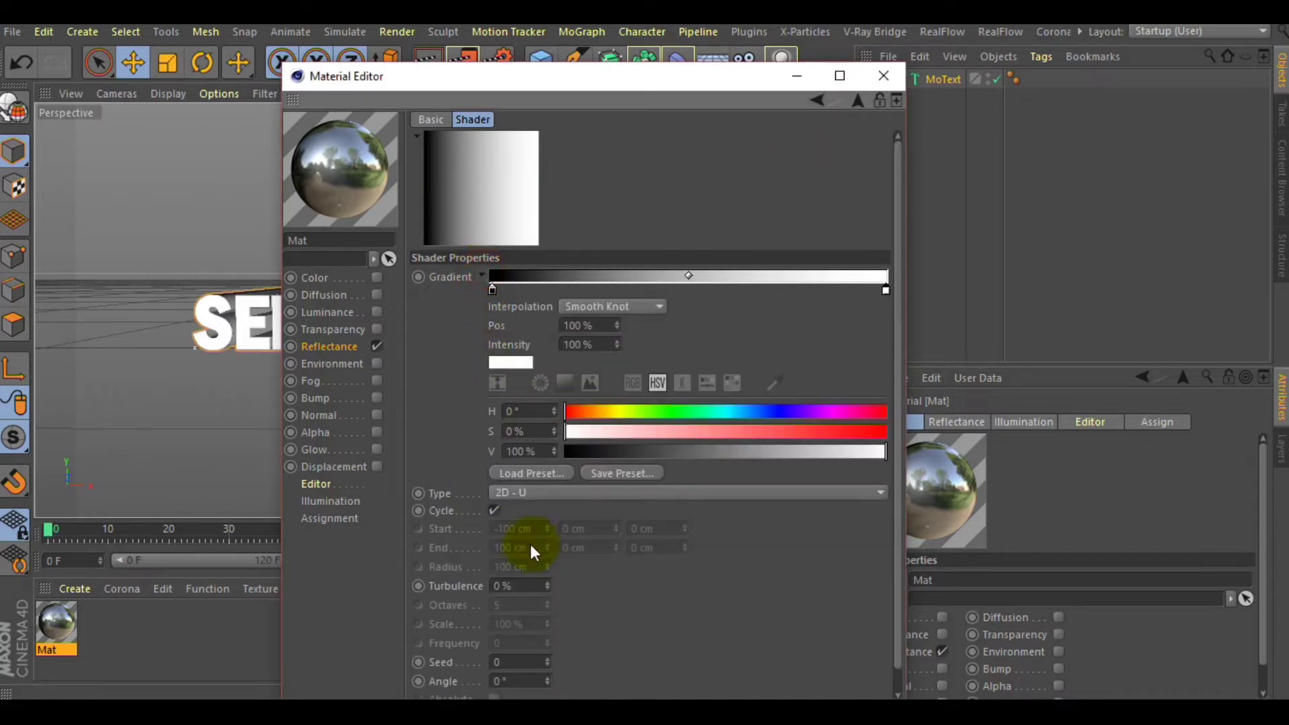
click(554, 471)
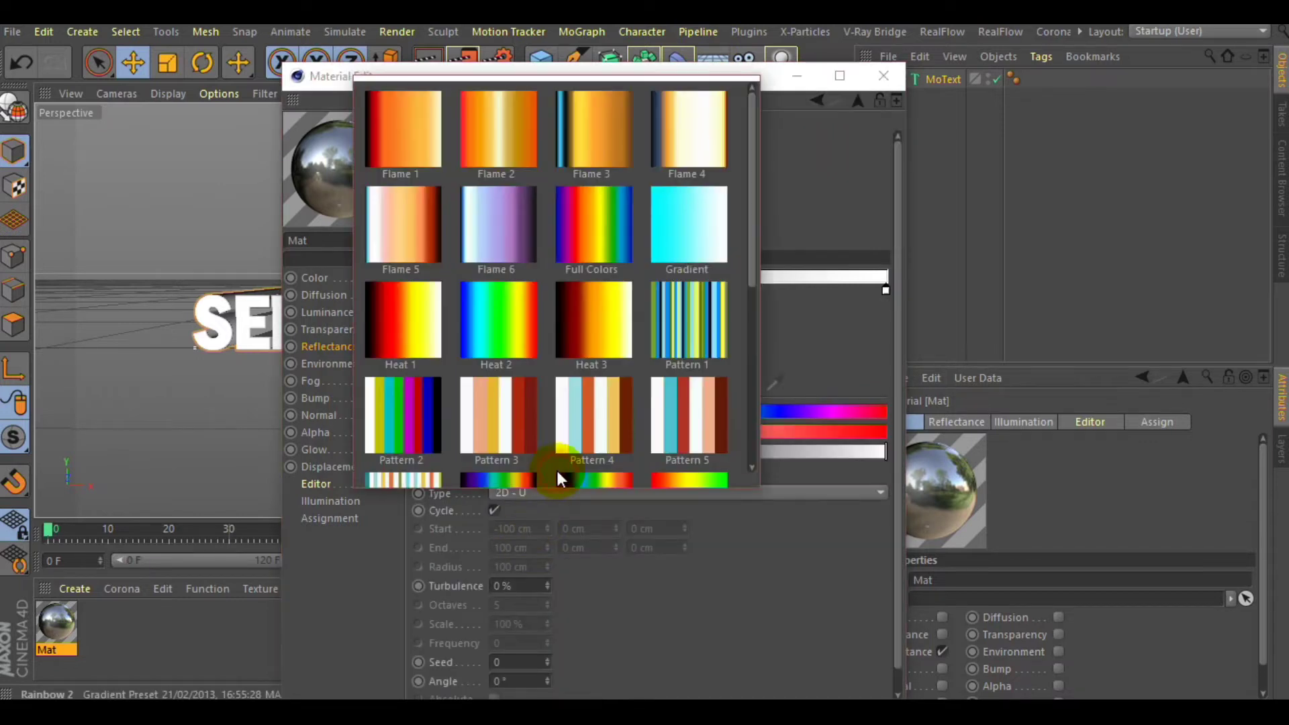
drag(756, 240, 731, 222)
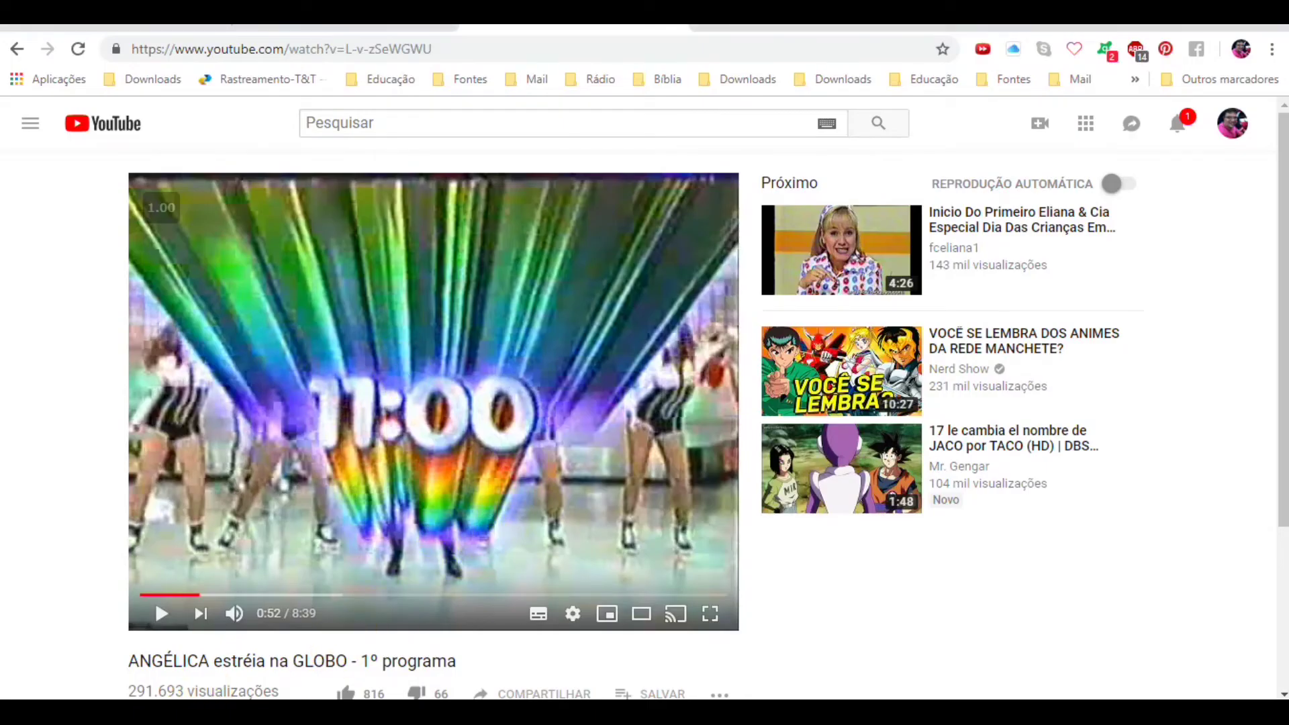
Step: Play the ANGÉLICA video briefly, pause at 0:54, and return to the Gradient shader settings
click(163, 614)
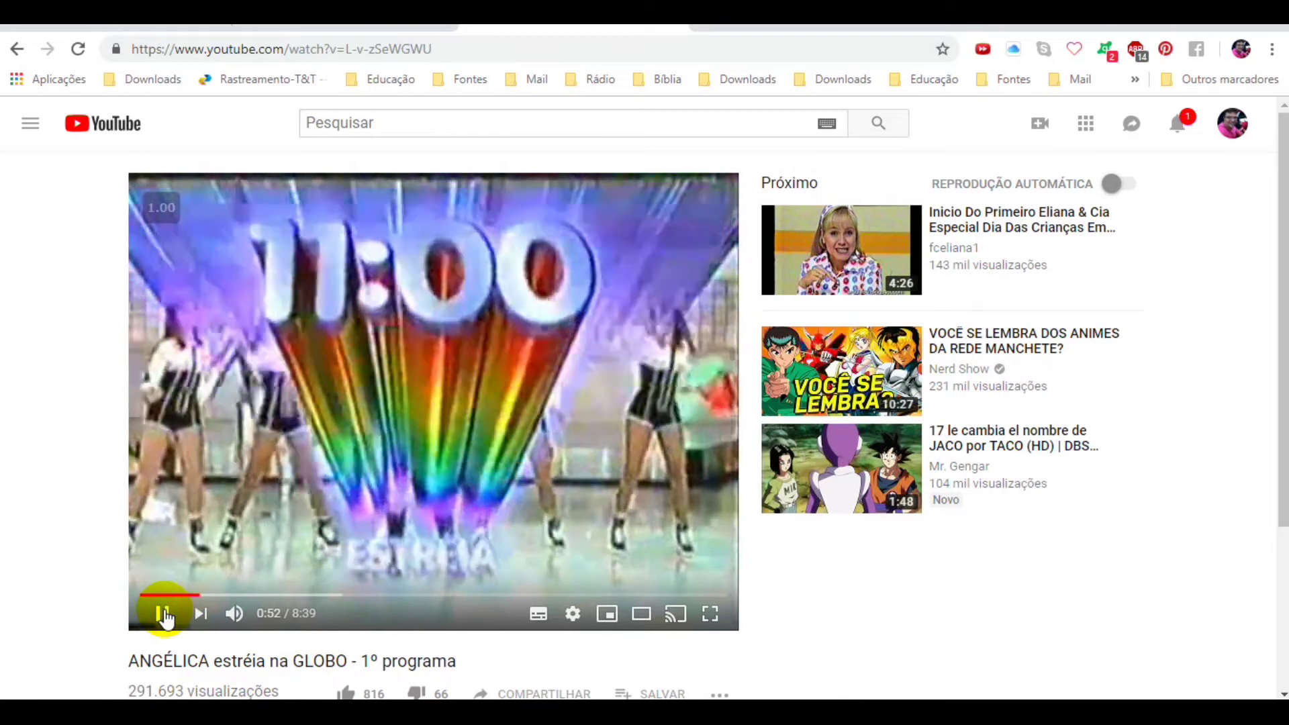
click(164, 614)
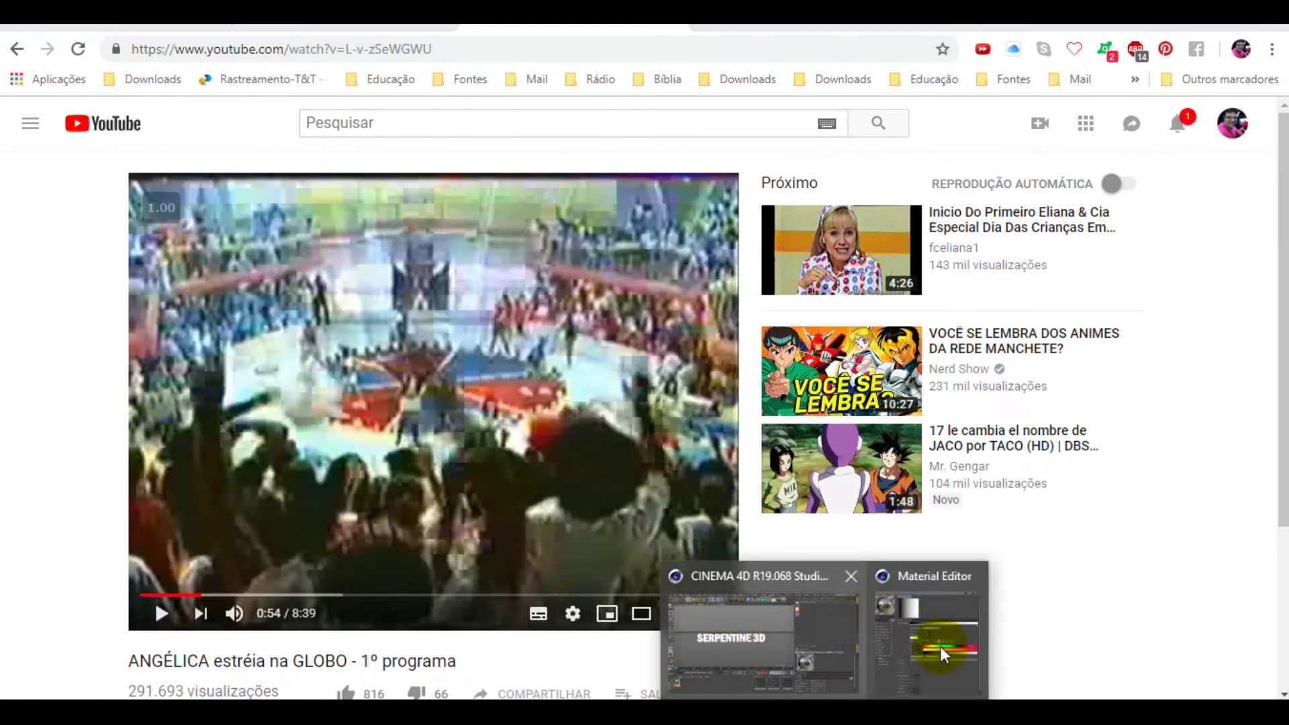
click(931, 643)
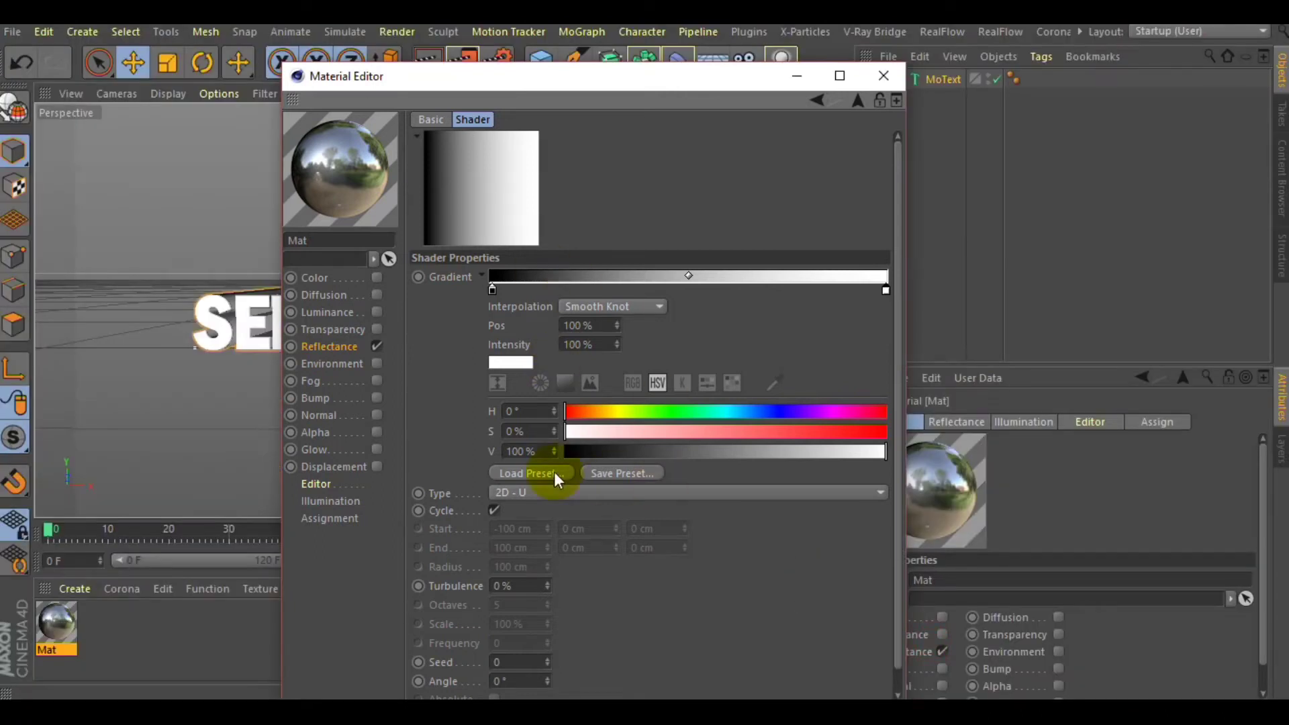
Step: Apply the Heat 2 preset as a 2D - V vertical gradient, then duplicate Mat as Mat.1
click(555, 470)
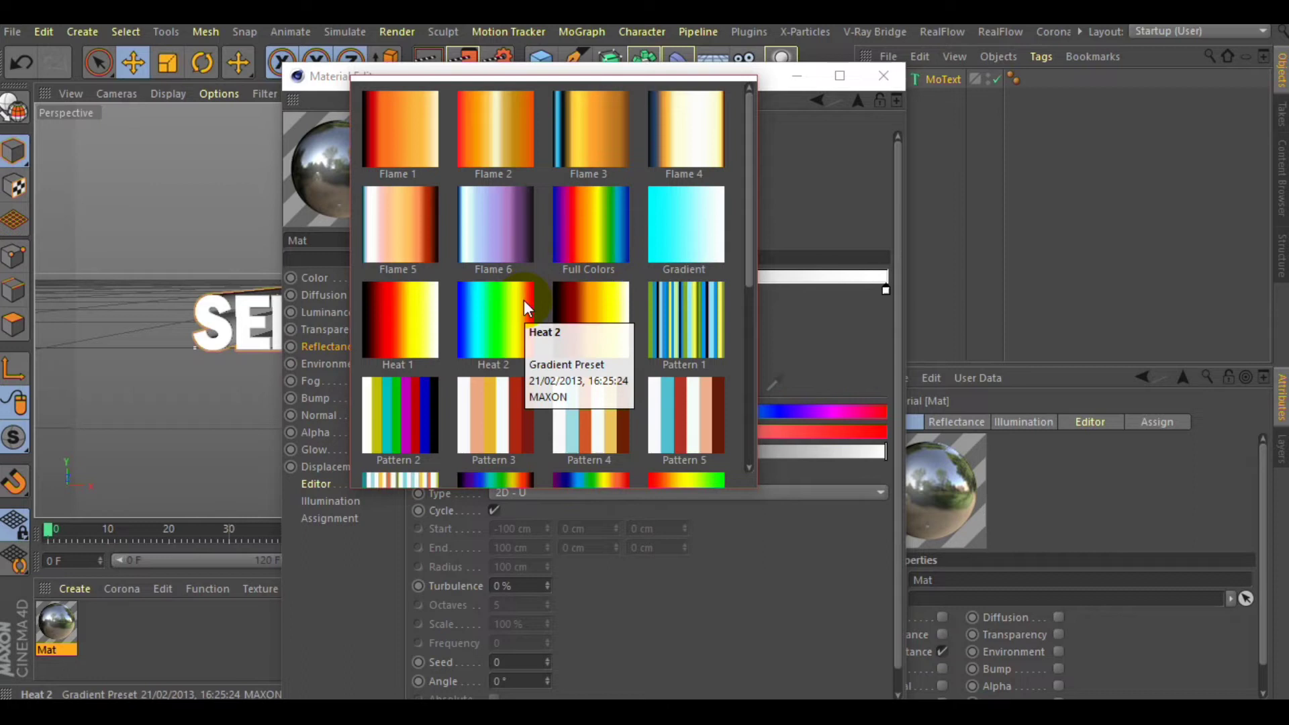
click(520, 301)
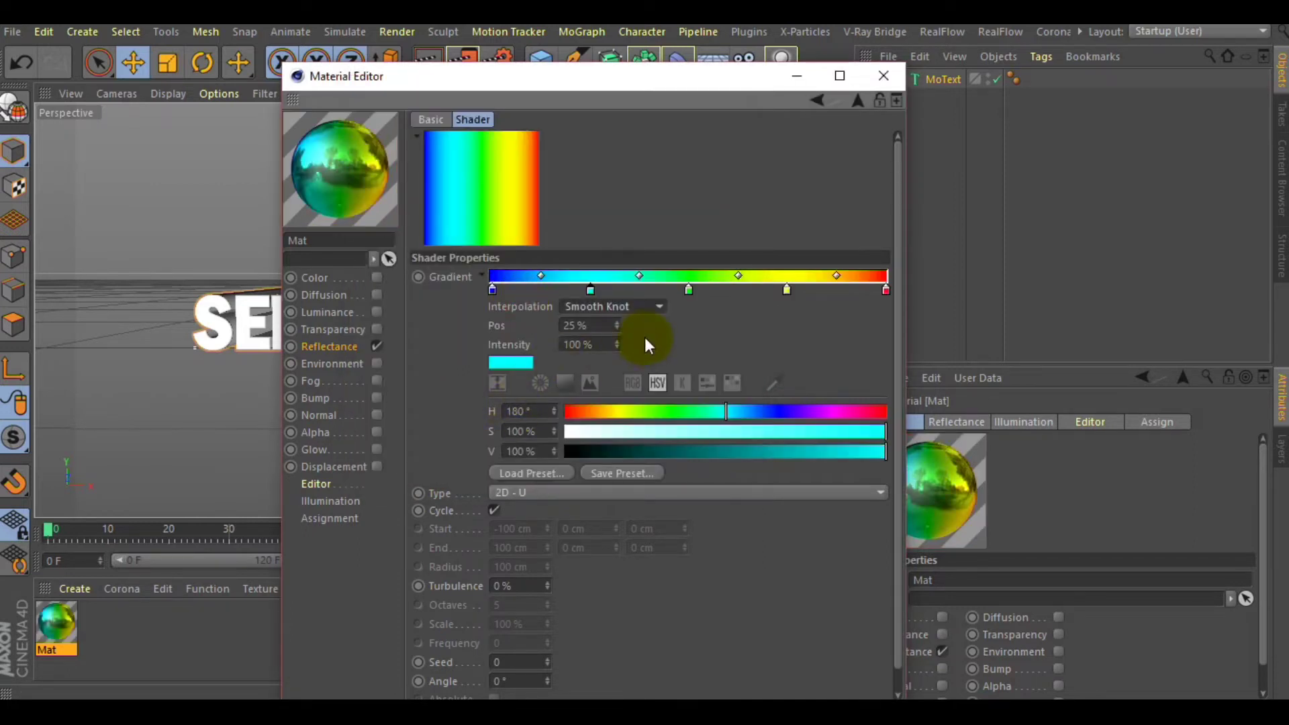
click(598, 492)
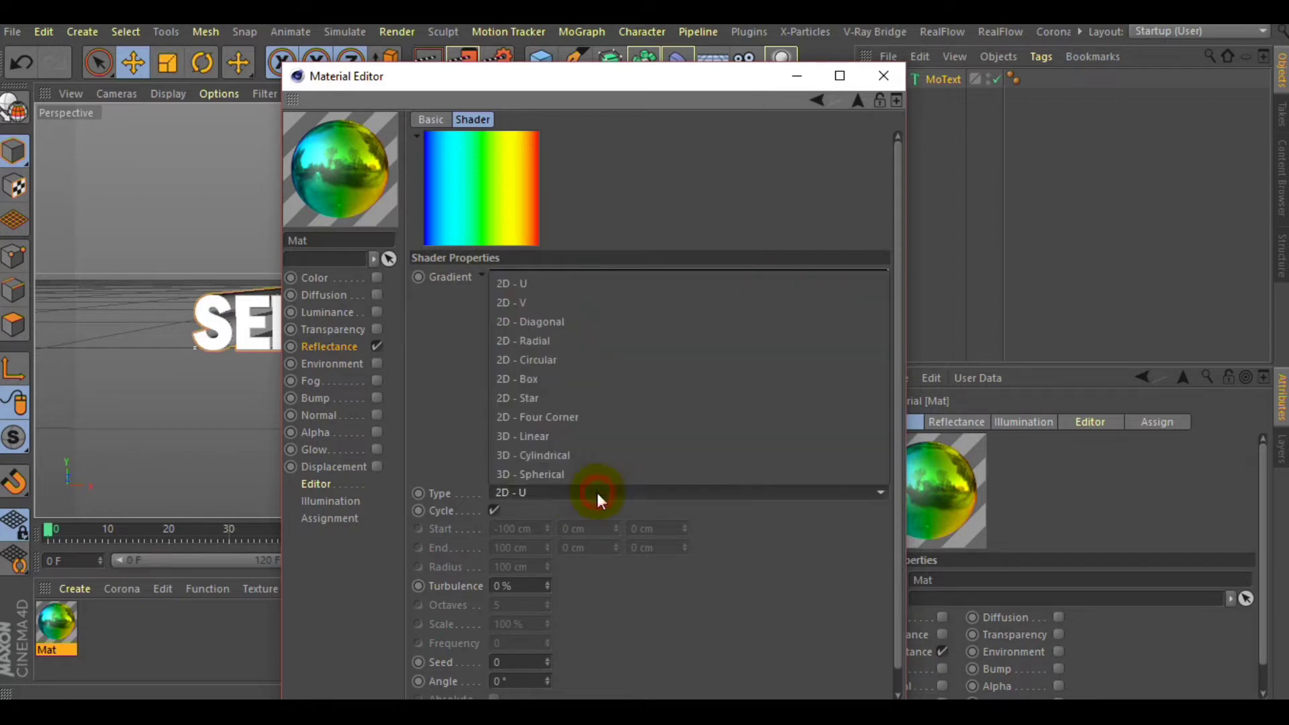
click(546, 300)
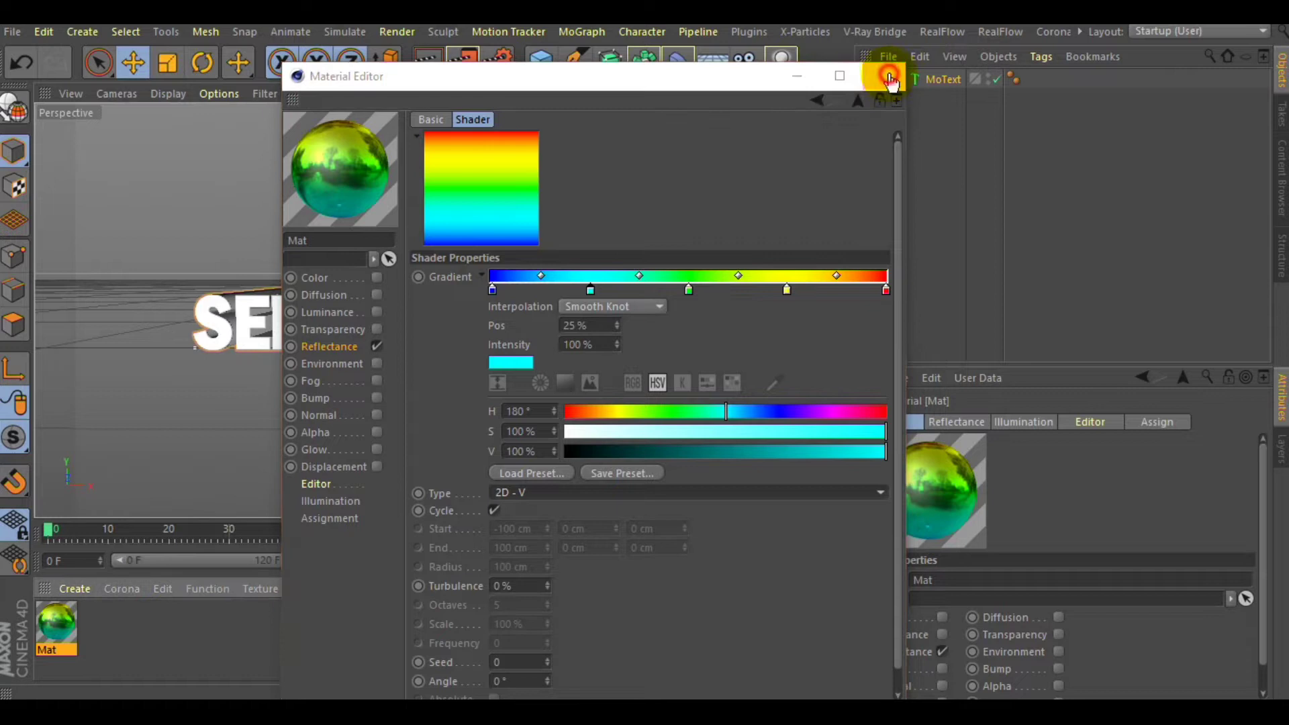
click(889, 77)
ctrl+drag(67, 634, 103, 627)
Step: Delete the earlier Mat.1 gradient copy
double_click(103, 627)
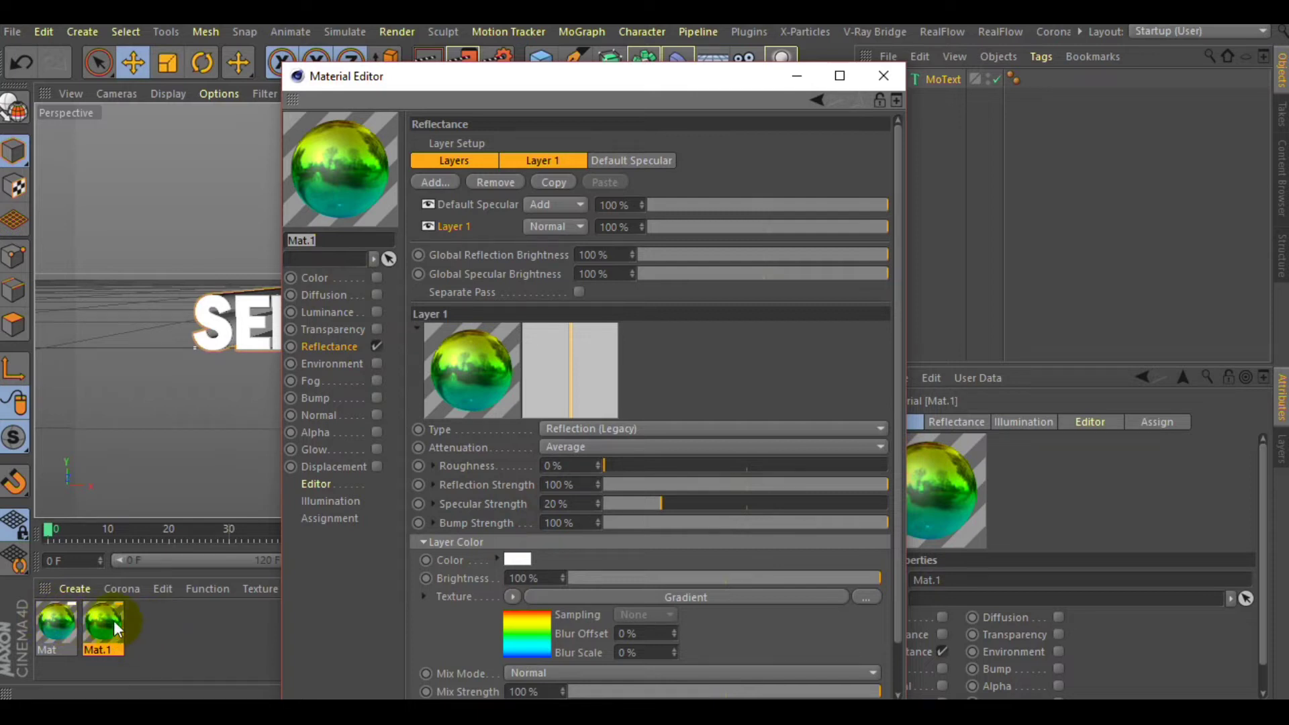
click(881, 77)
key(Delete)
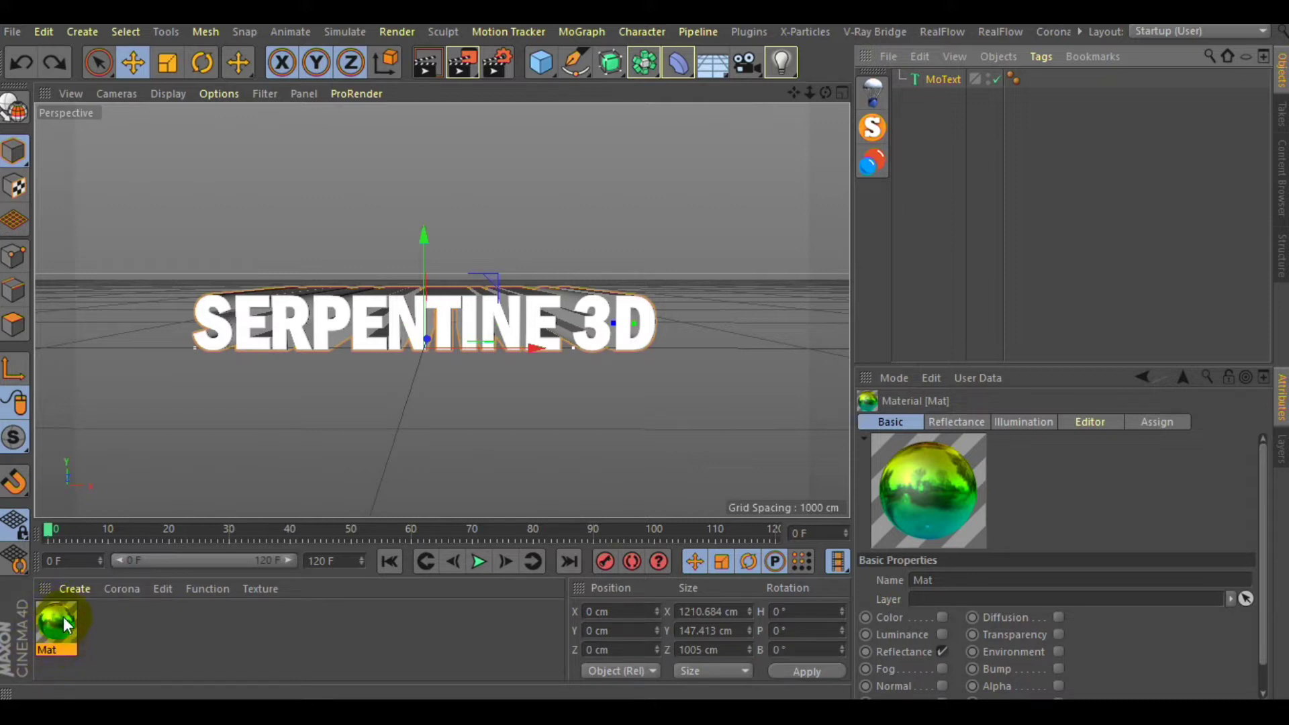
Step: Copy Mat as a new Mat.1, clear its reflection gradient, and apply it to MoText
ctrl+drag(83, 620, 107, 625)
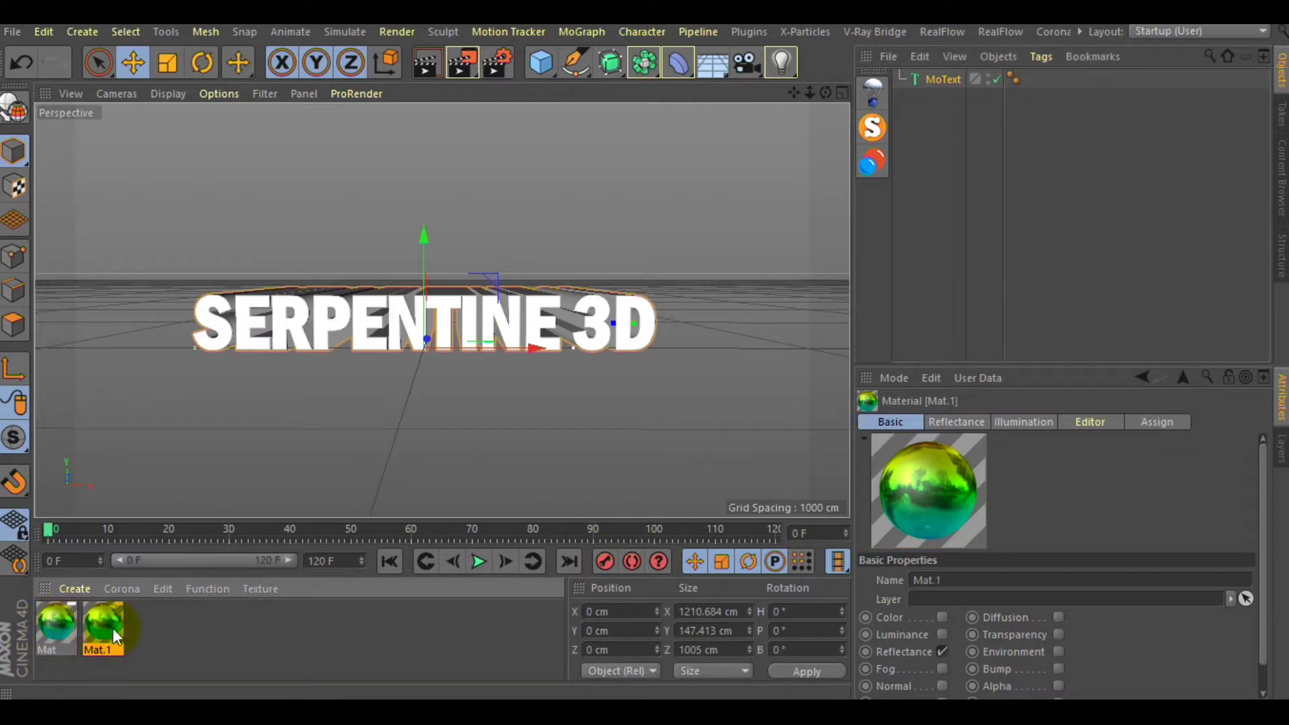
double_click(103, 628)
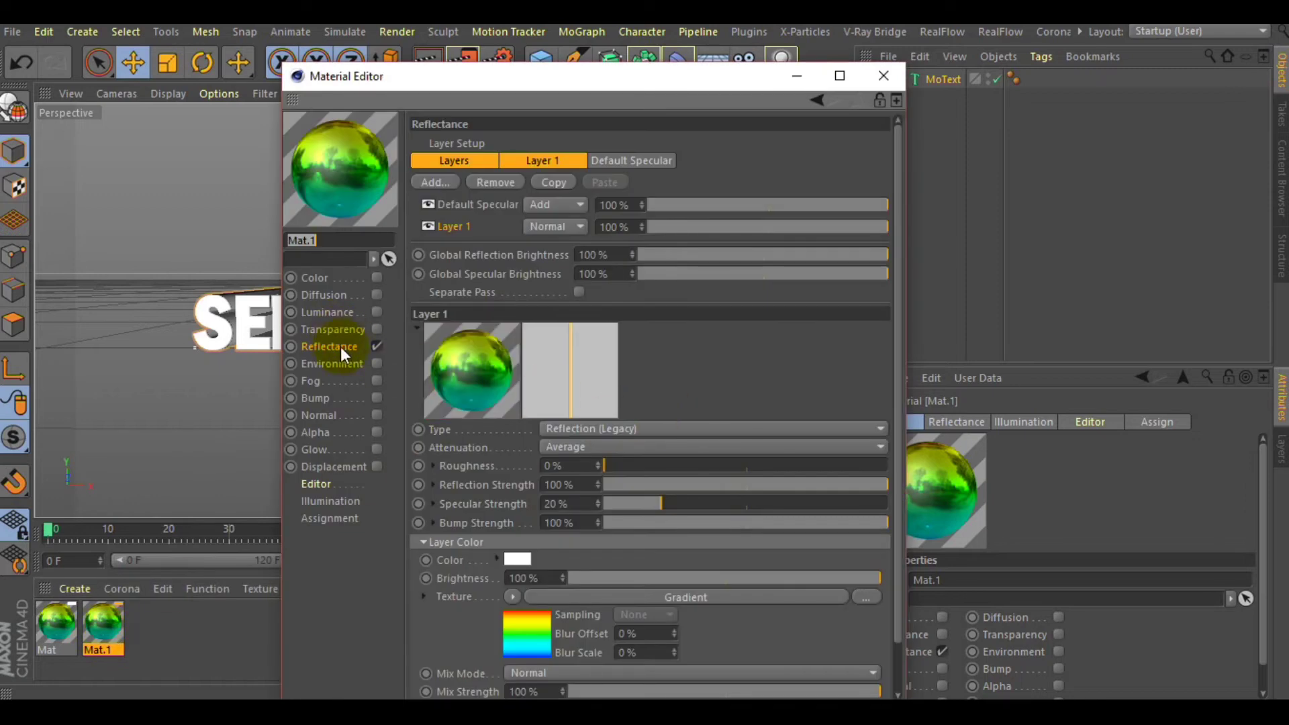
click(512, 597)
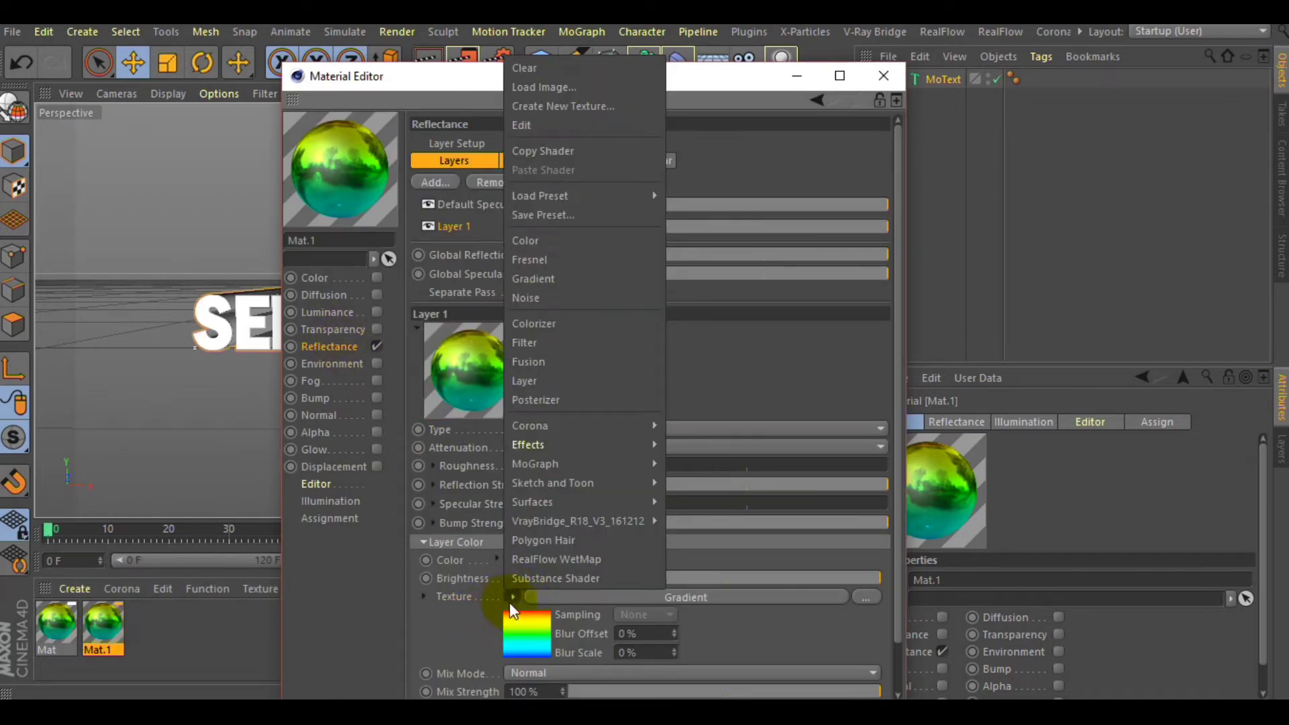
click(548, 68)
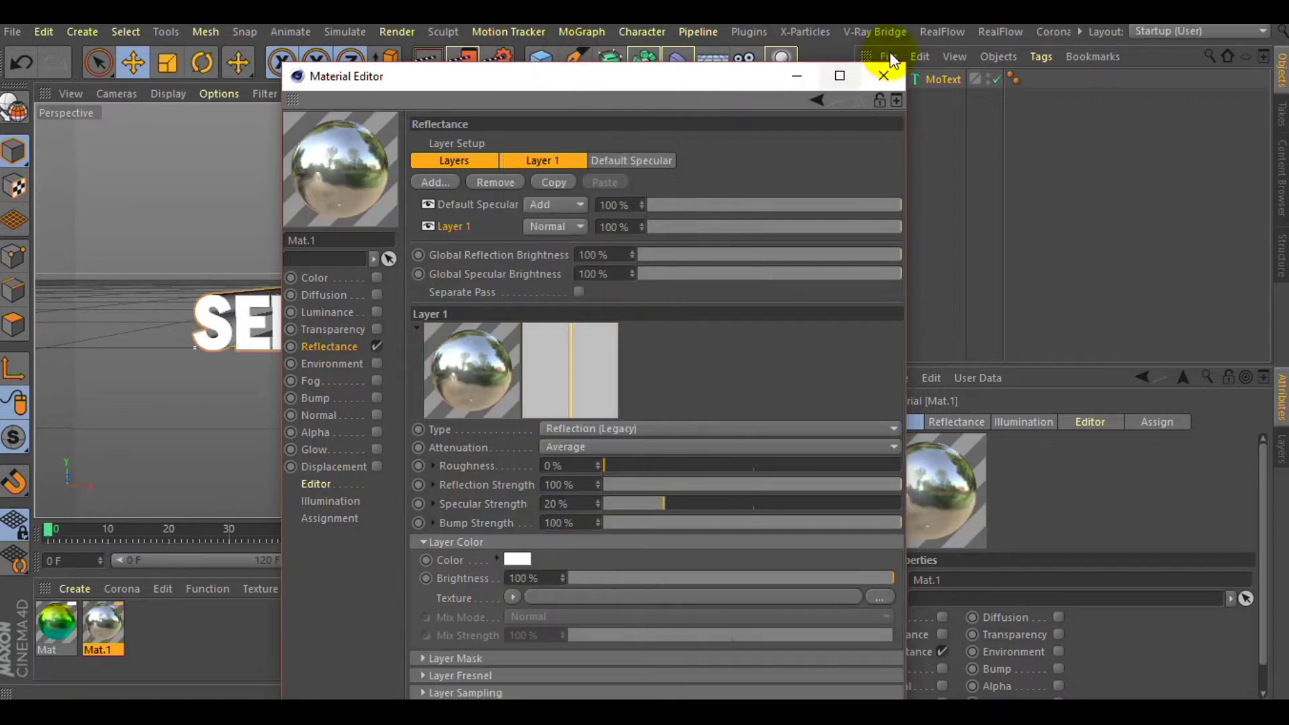
click(884, 75)
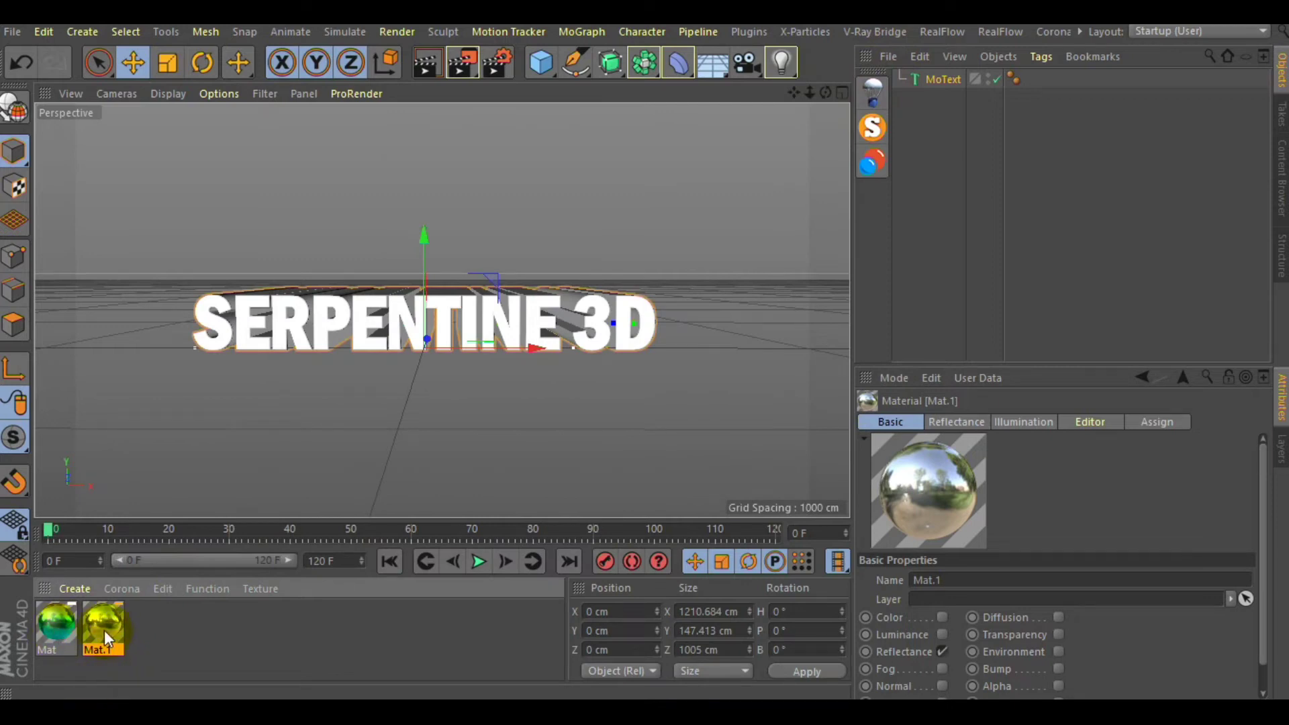
drag(103, 630, 948, 79)
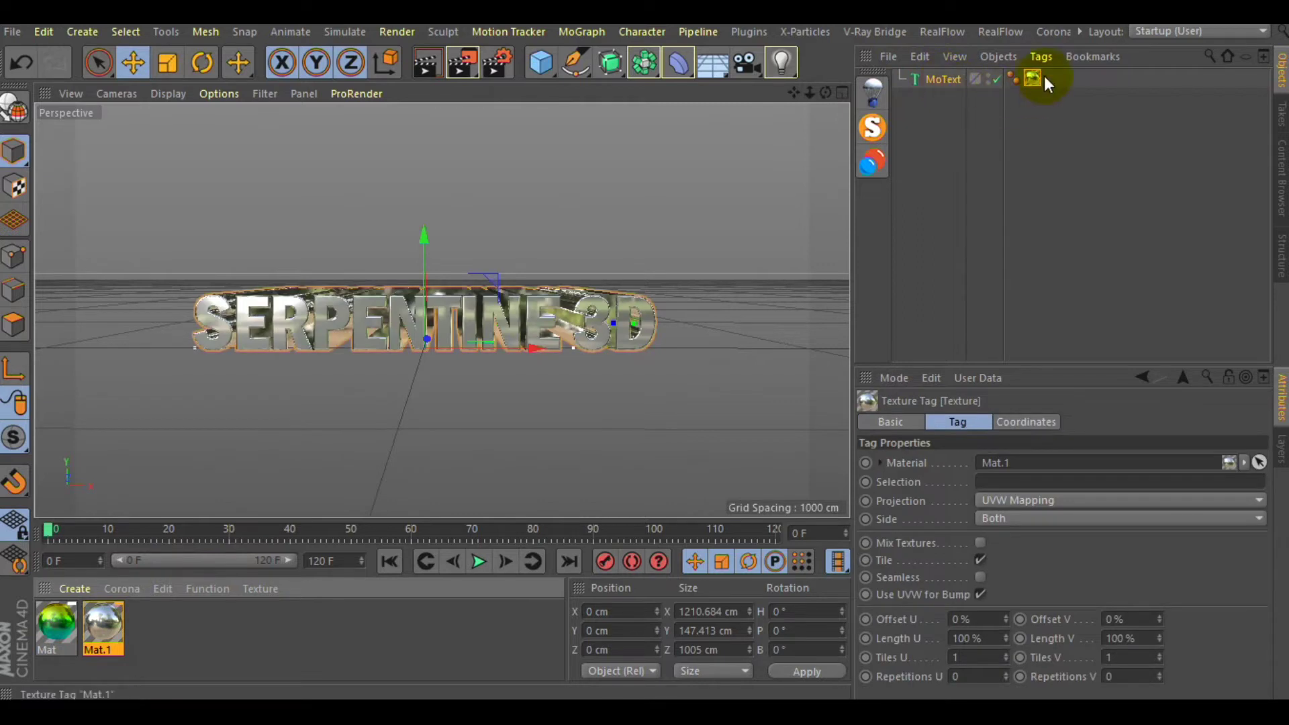
Step: Duplicate the Mat.1 texture tag and restrict the first tag to selection C1
ctrl+drag(1034, 79, 1050, 81)
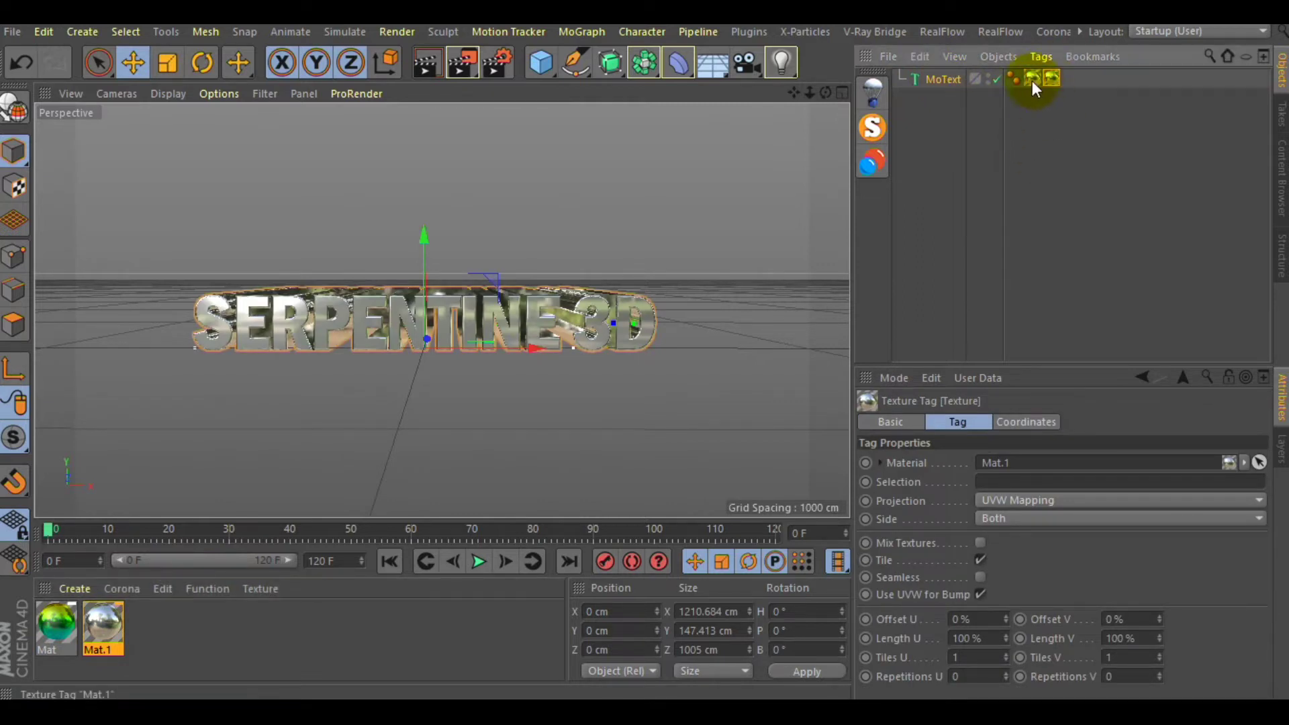
click(1032, 78)
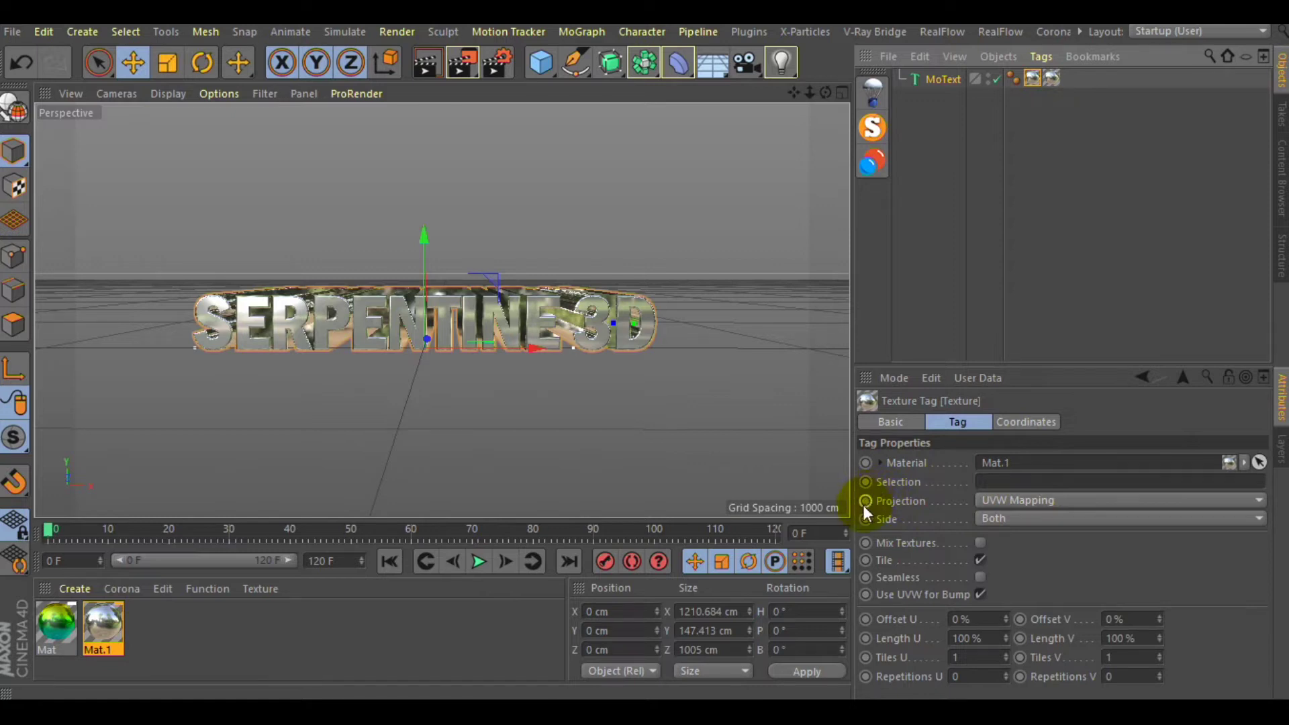
click(996, 481)
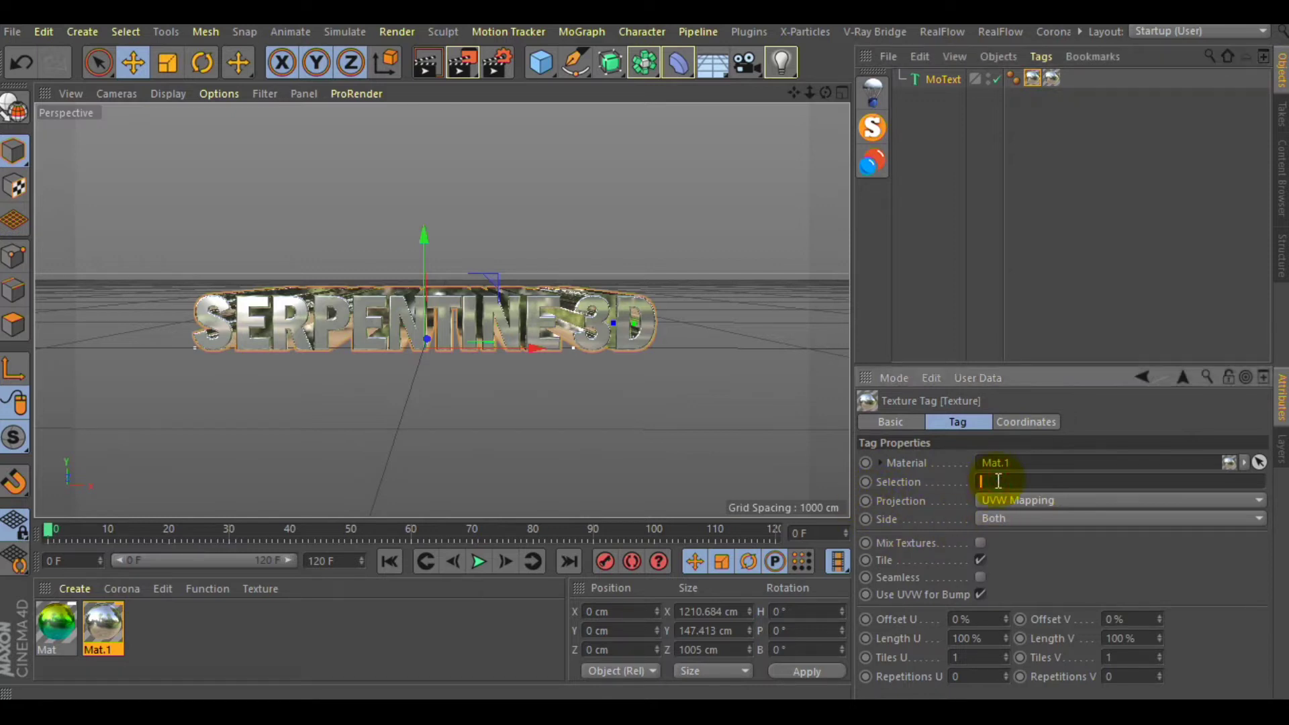
text(C1)
key(Return)
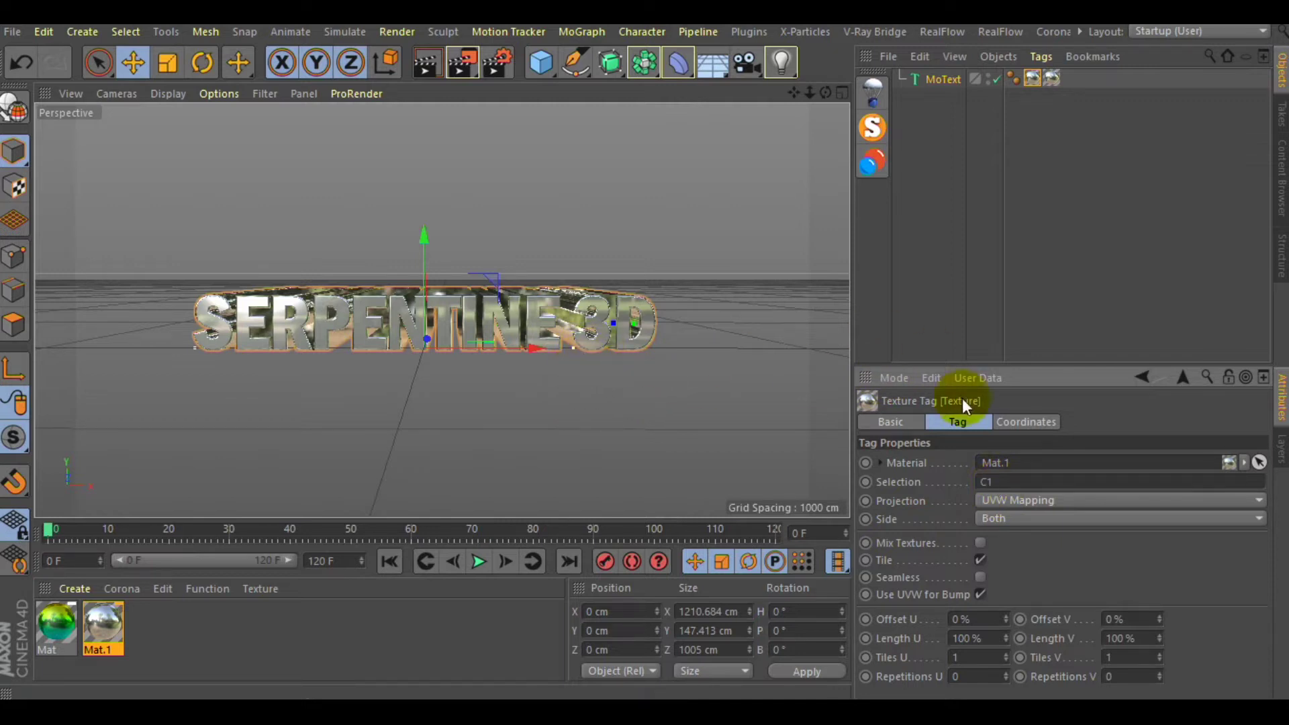
Step: Restrict the second Mat.1 tag to selection R1, then select the MoText object
click(1052, 76)
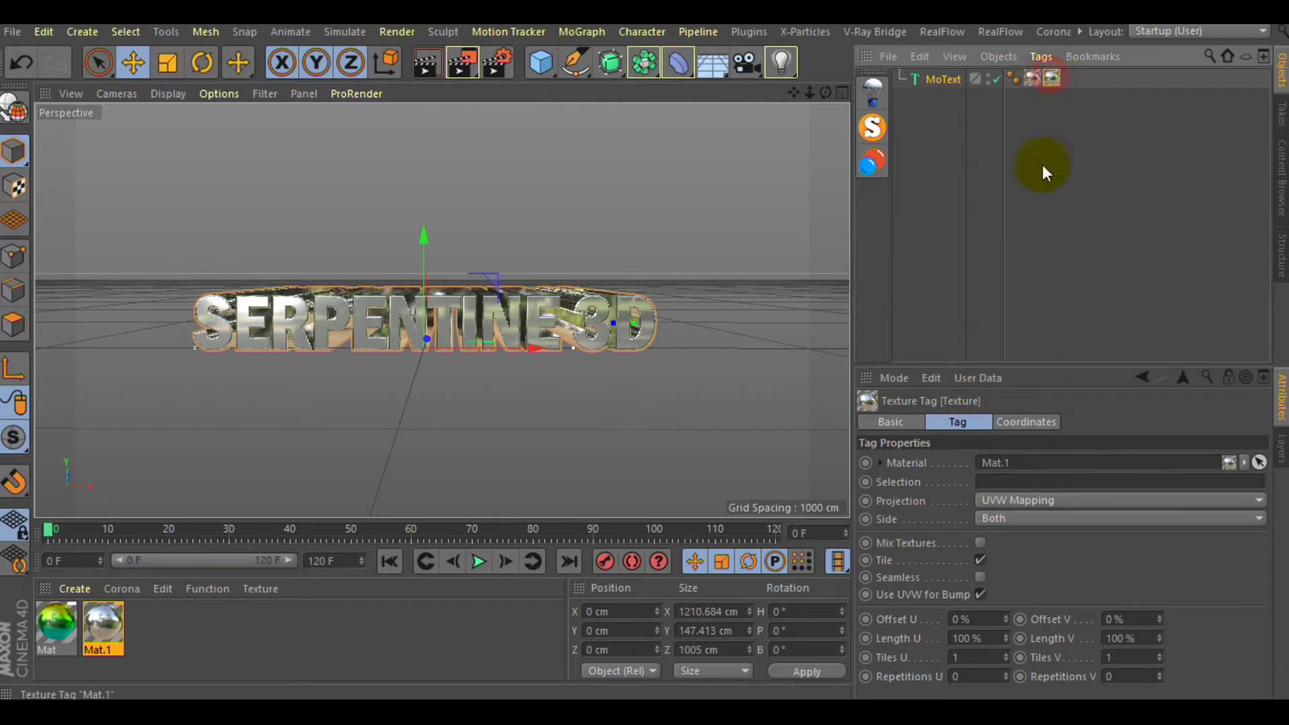
click(999, 480)
text(R1)
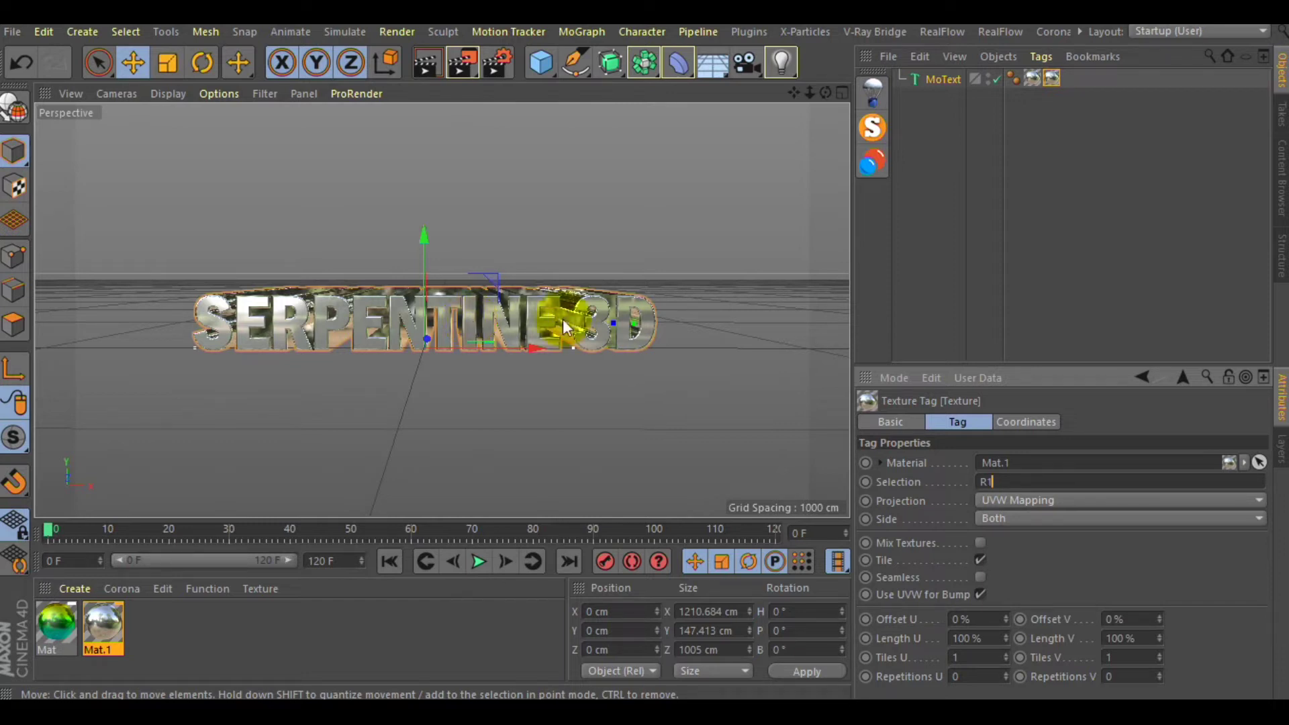
click(967, 240)
click(946, 79)
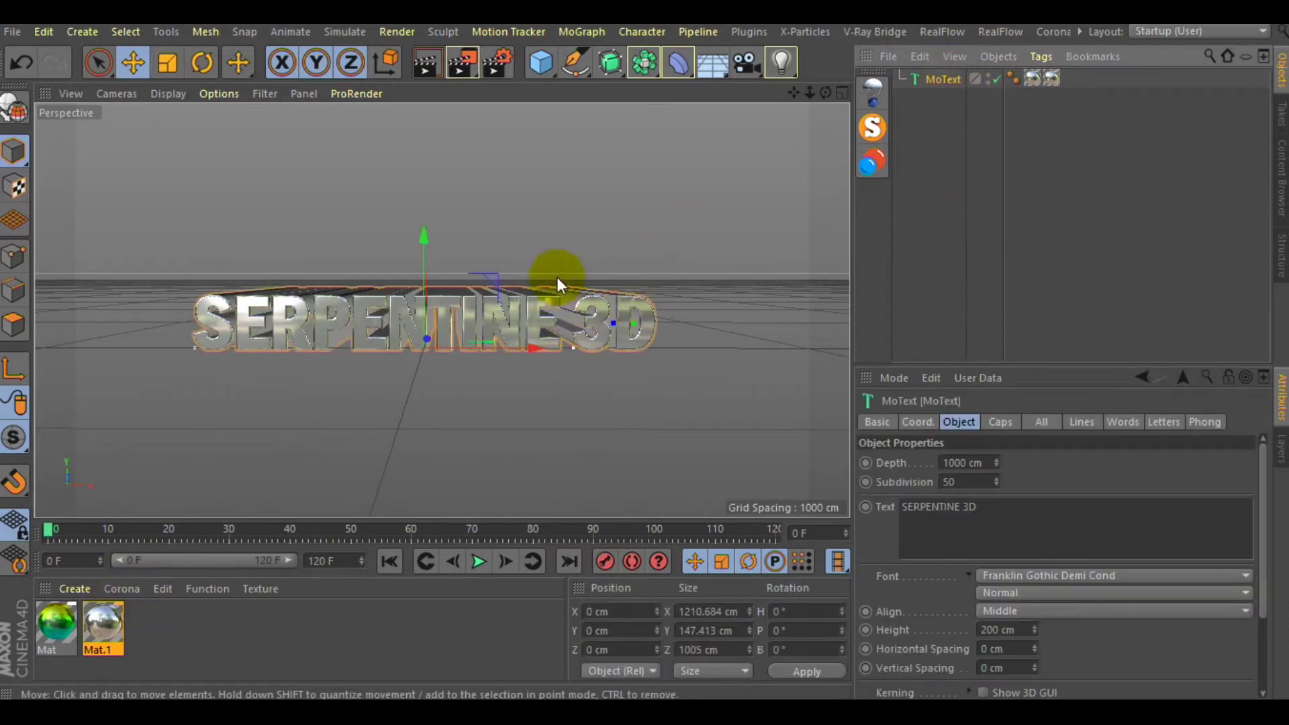
Step: Drag the rainbow Mat onto MoText and move its tag to the front of the tag row
drag(66, 631, 945, 79)
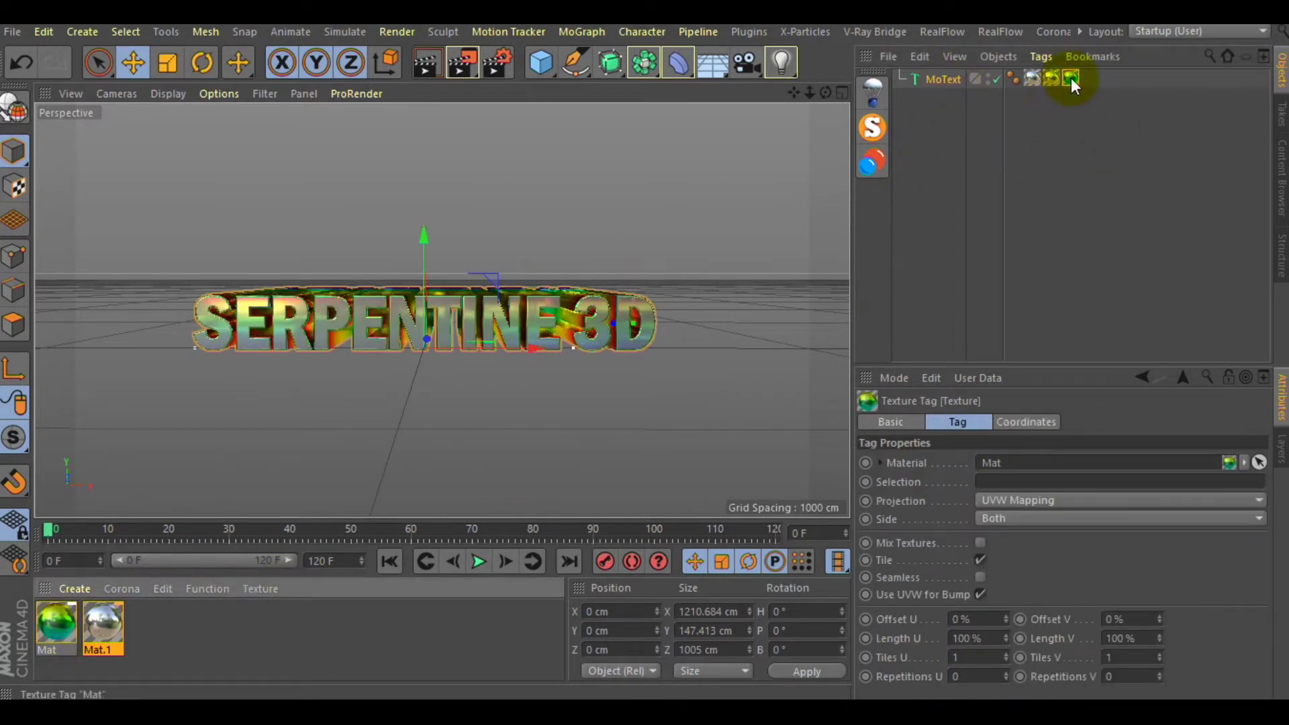
drag(1074, 77, 1025, 78)
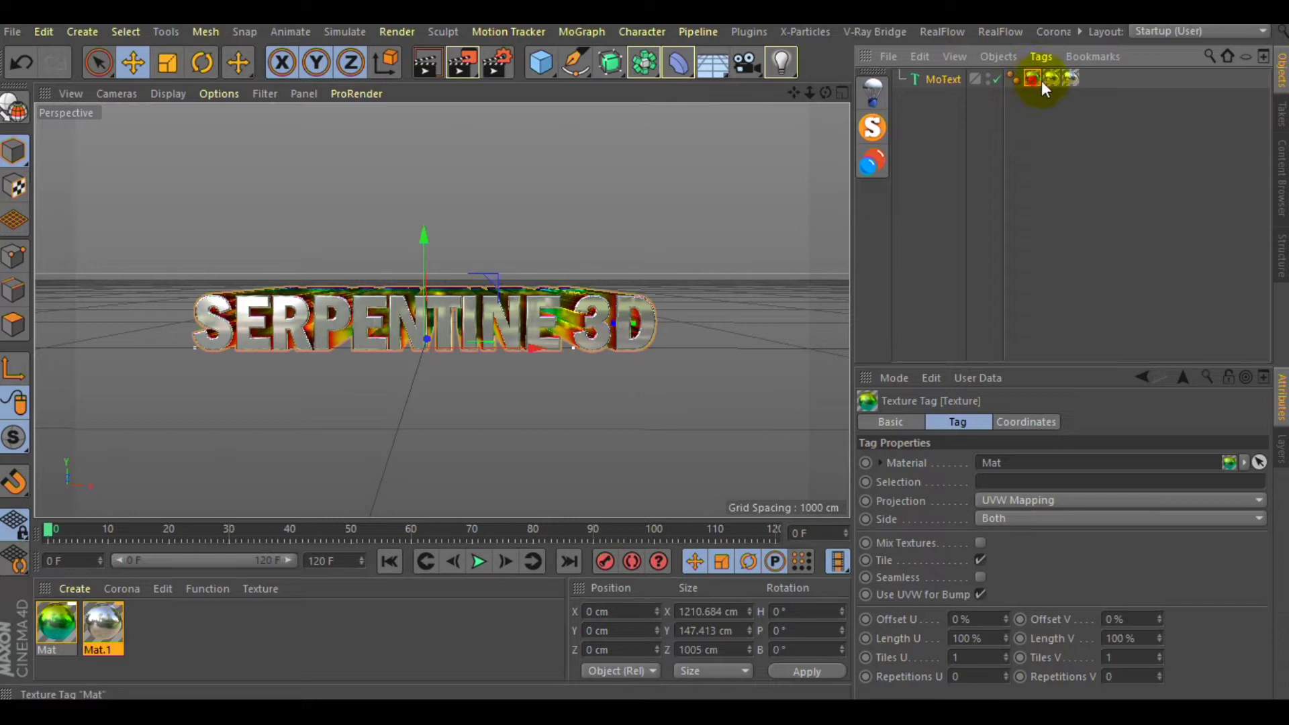
drag(1082, 79, 1081, 81)
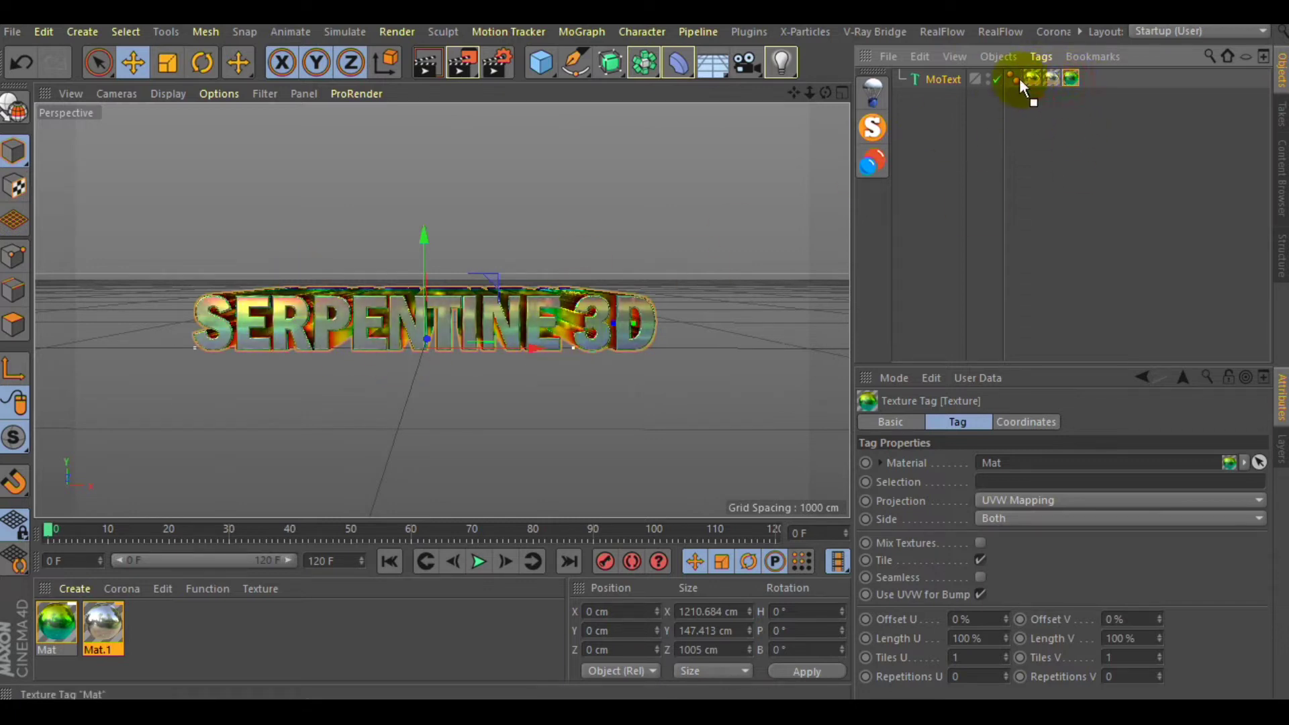
drag(1022, 78, 1022, 77)
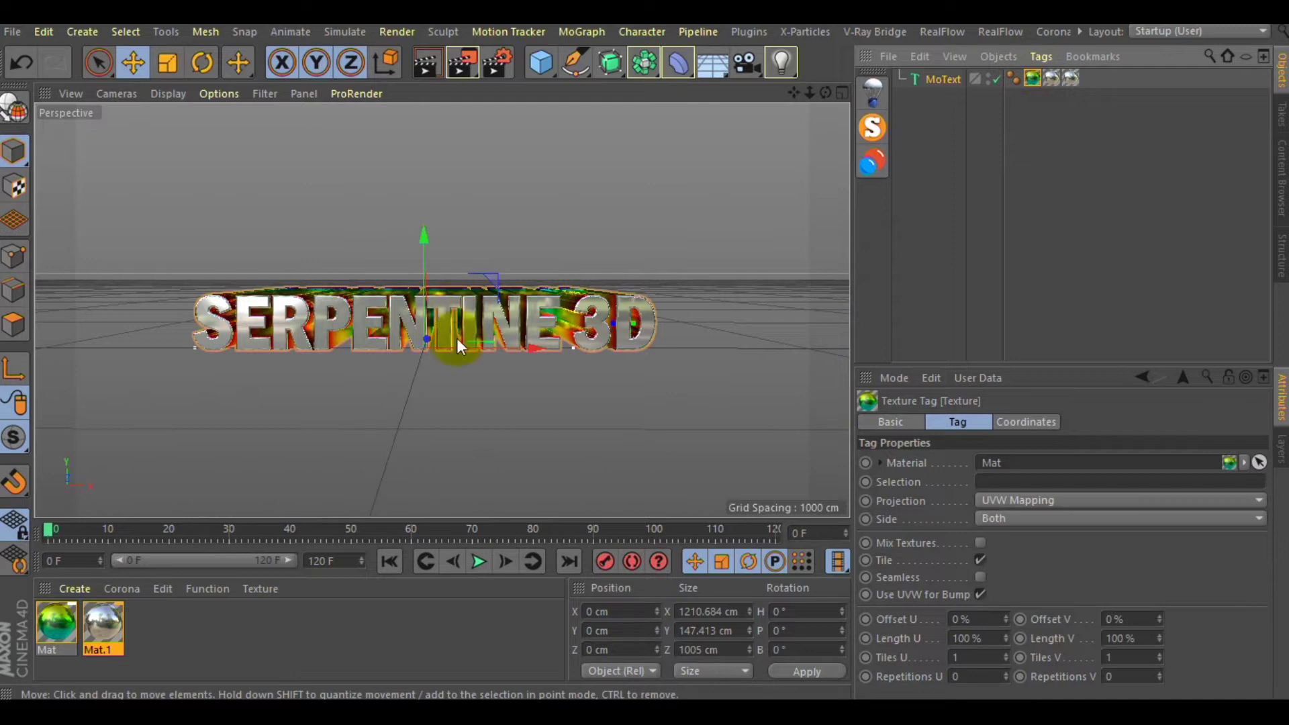
Step: Create Mat.2 with colour and reflectance off and luminance on, then delete it
double_click(244, 622)
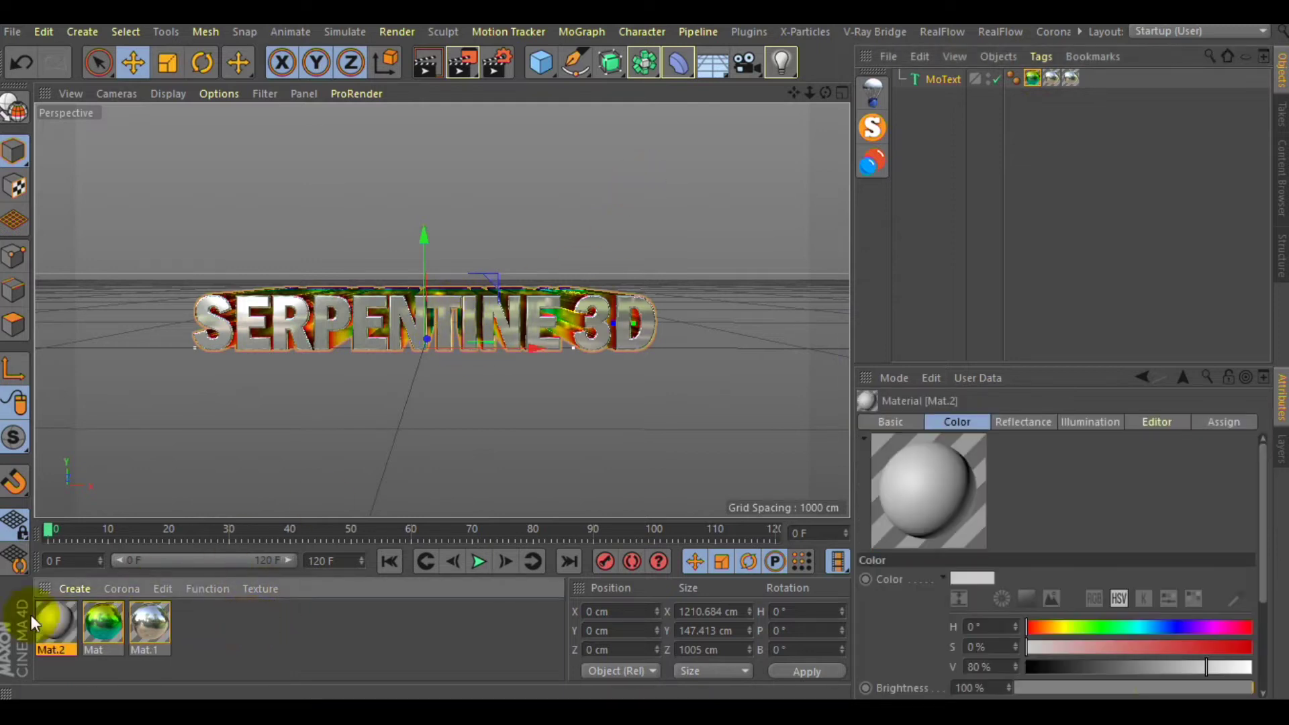
double_click(61, 619)
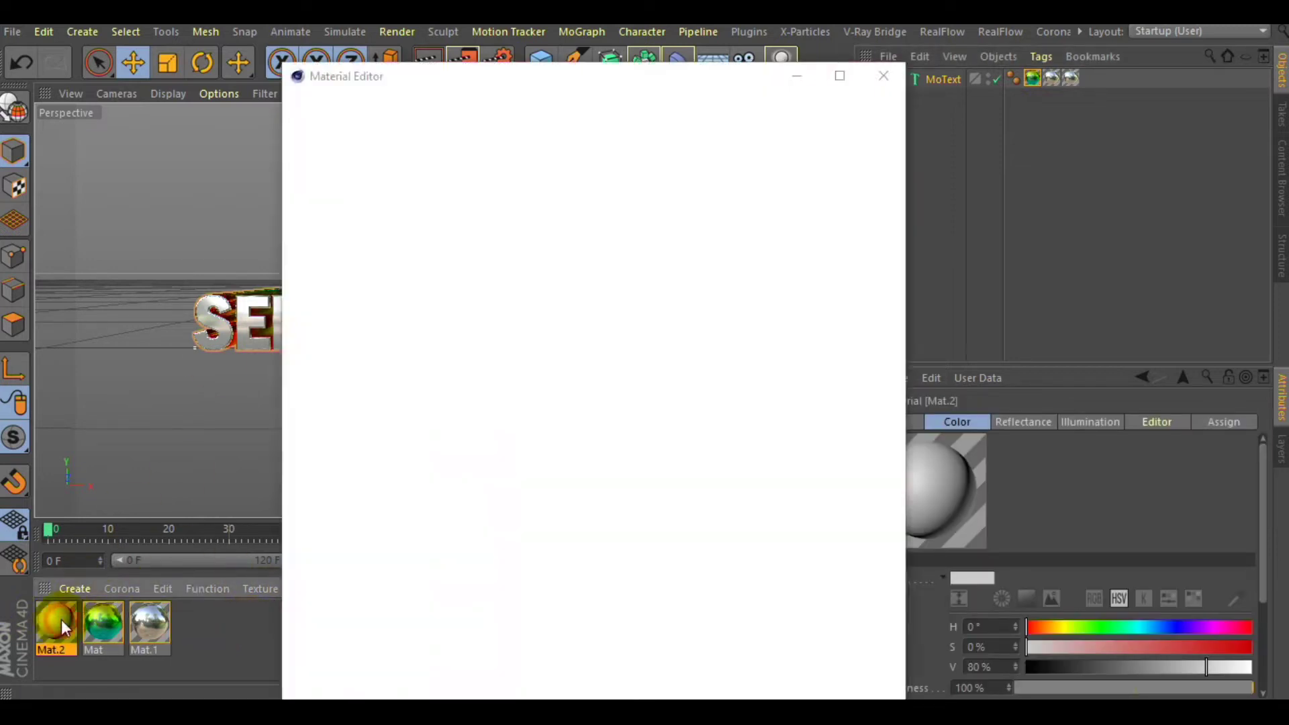
click(378, 276)
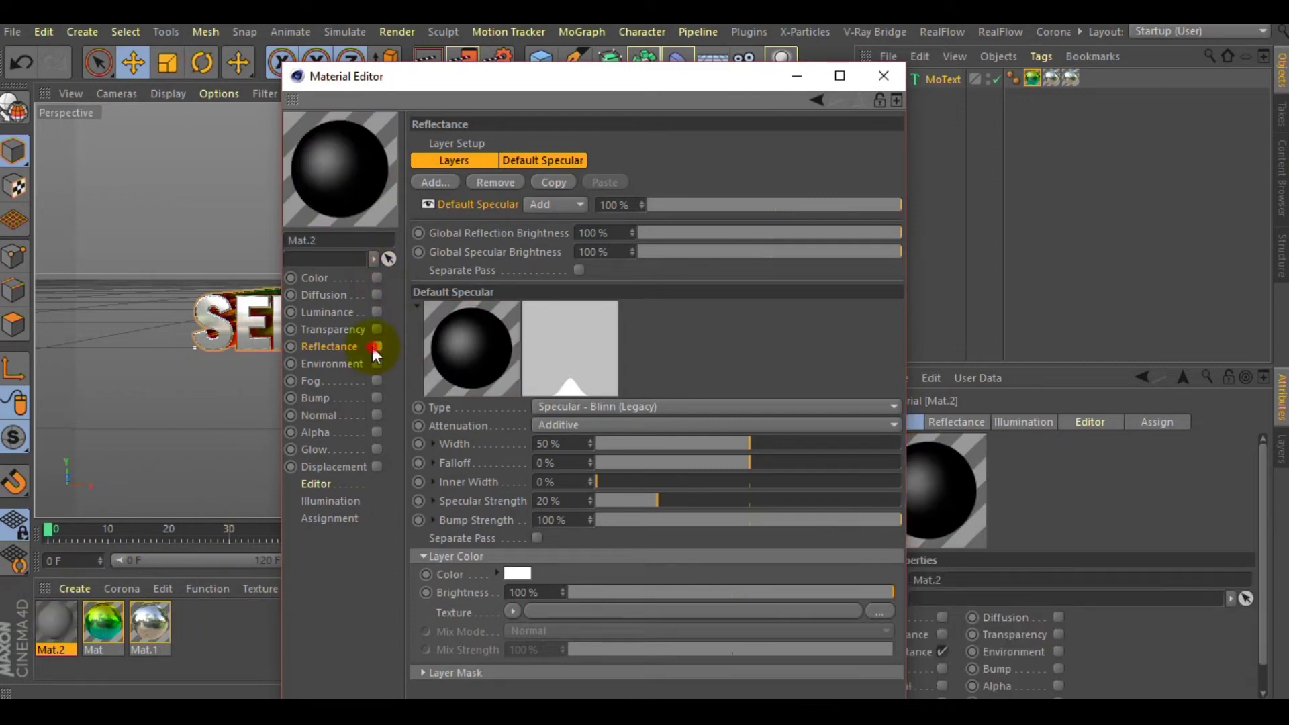
click(375, 347)
click(377, 312)
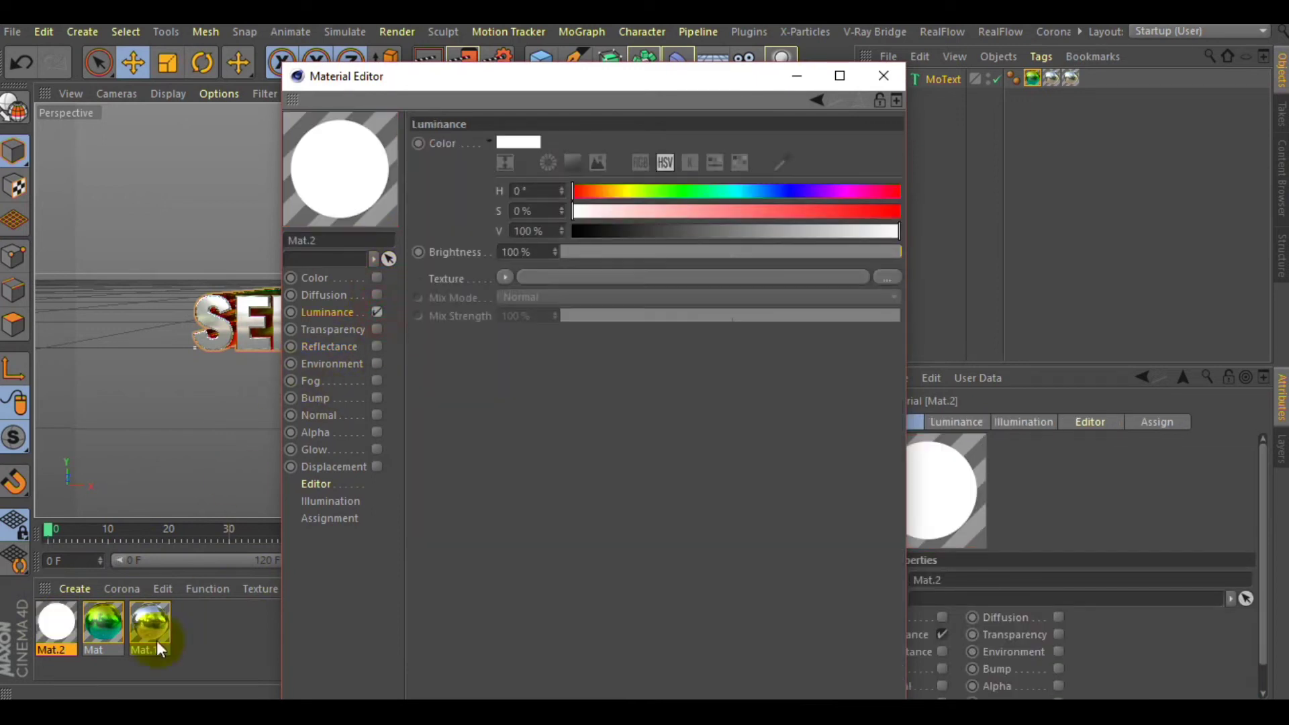
click(883, 75)
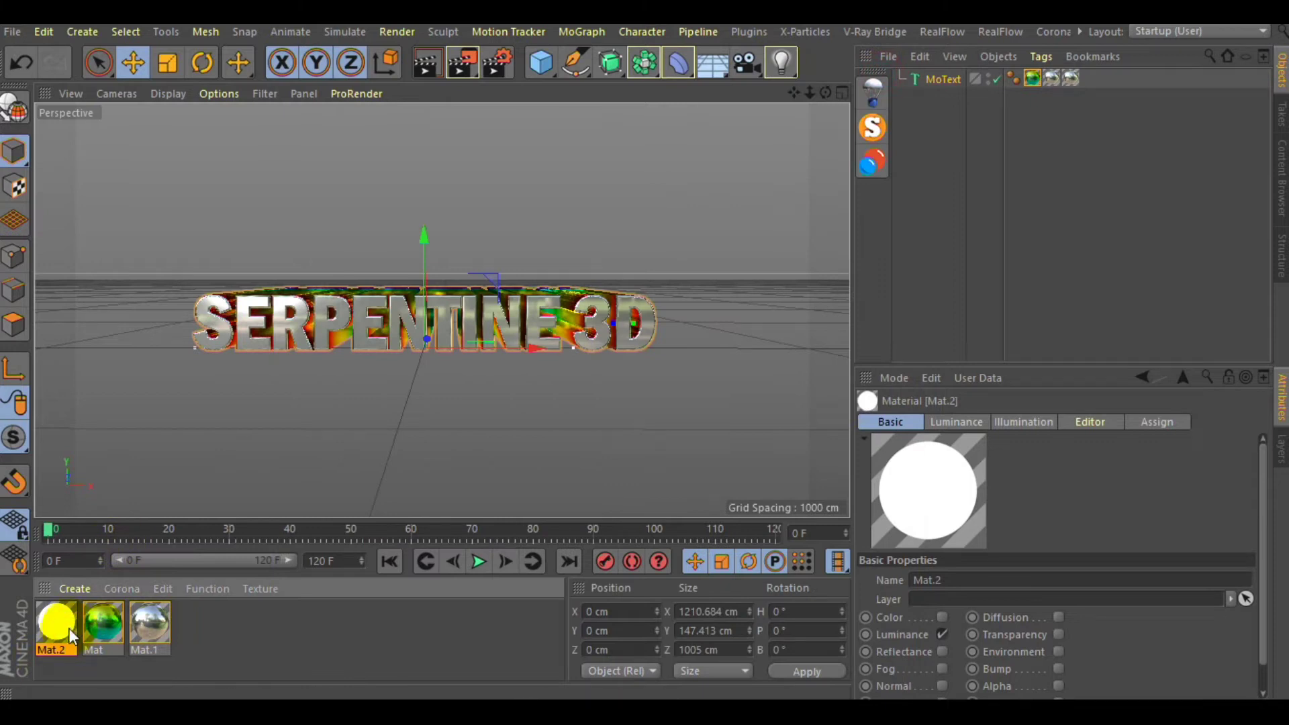
key(Delete)
Step: Create a new default Mat.2 with colour and reflectance off and luminance on
click(74, 590)
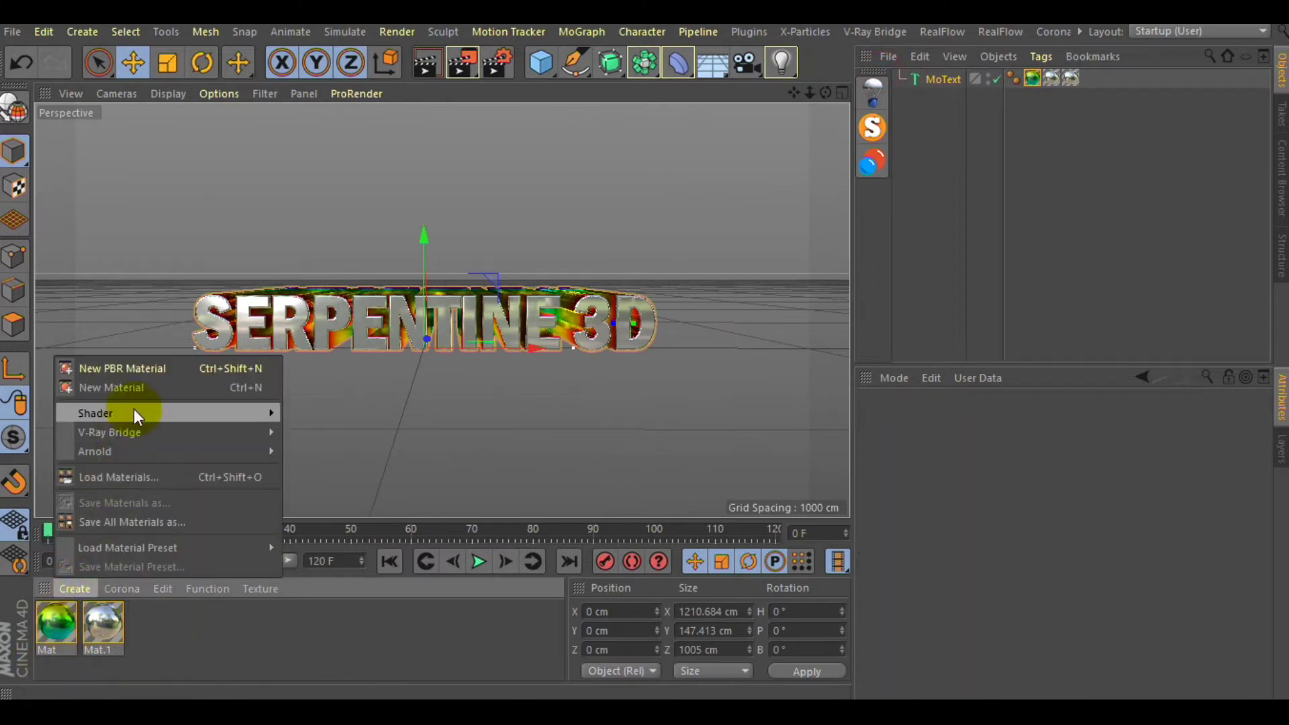
click(261, 589)
click(251, 632)
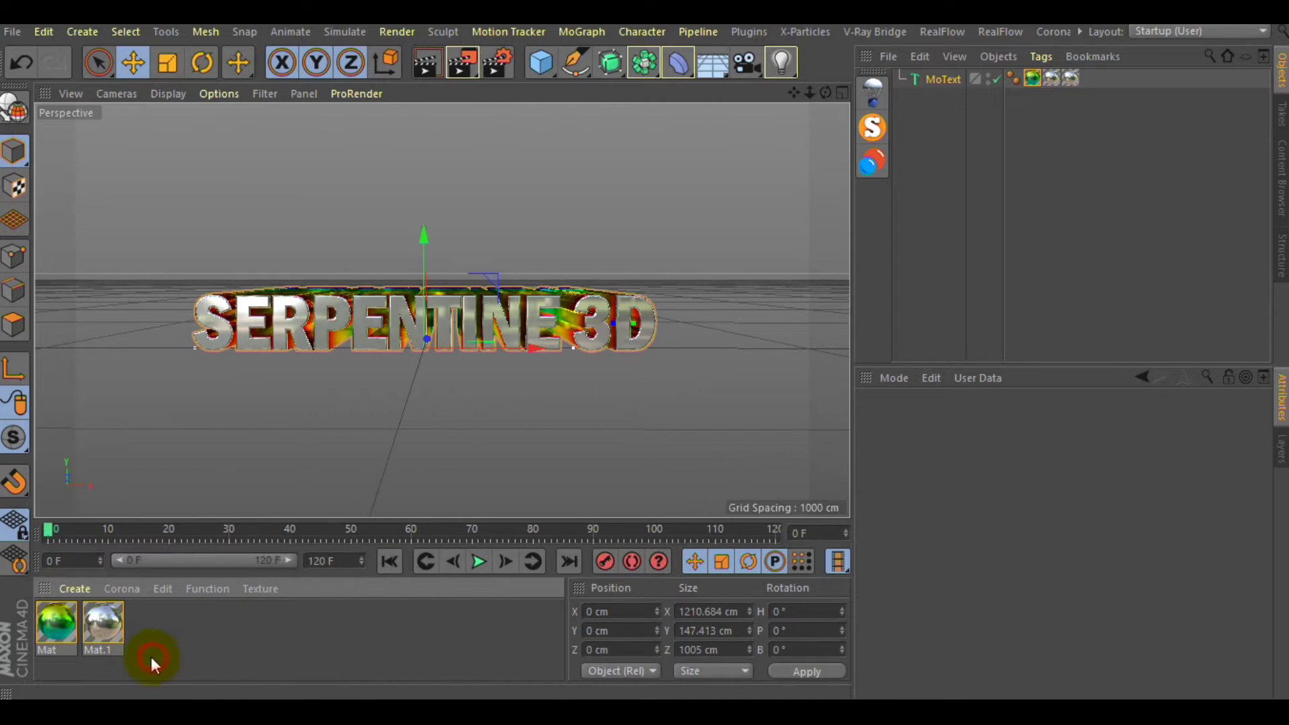
double_click(233, 646)
double_click(40, 619)
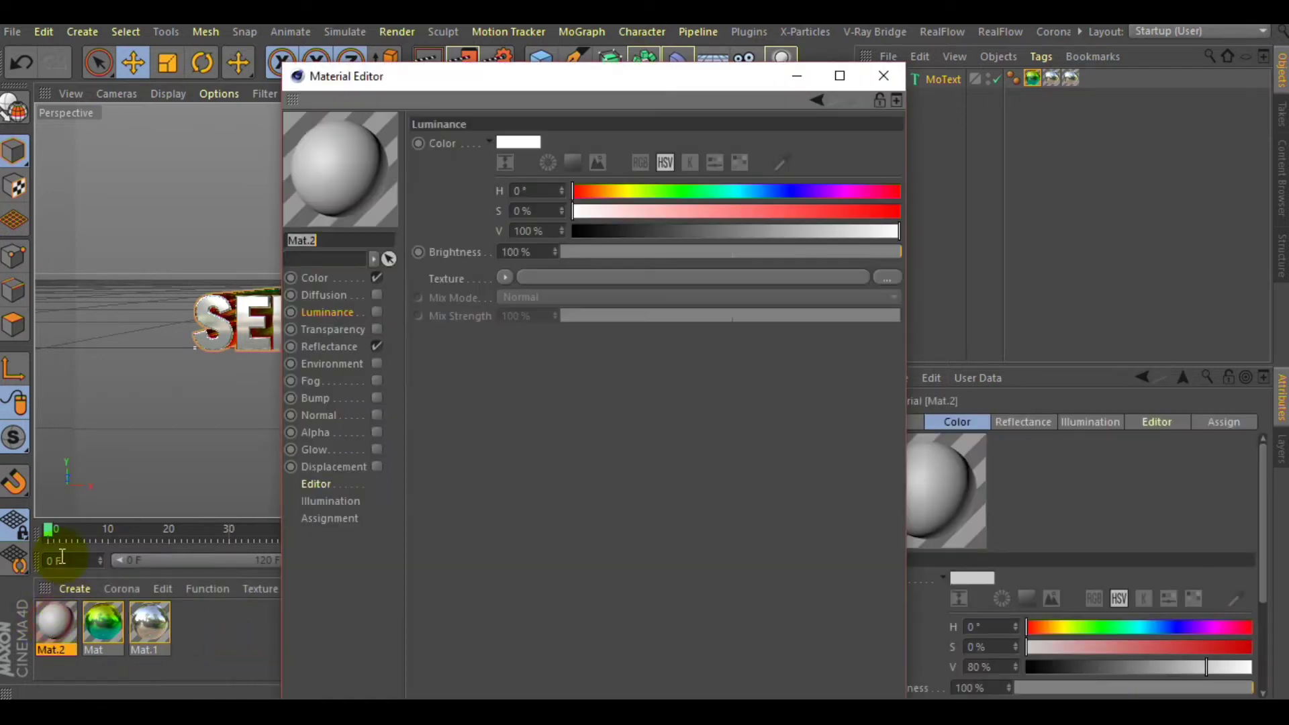
click(377, 277)
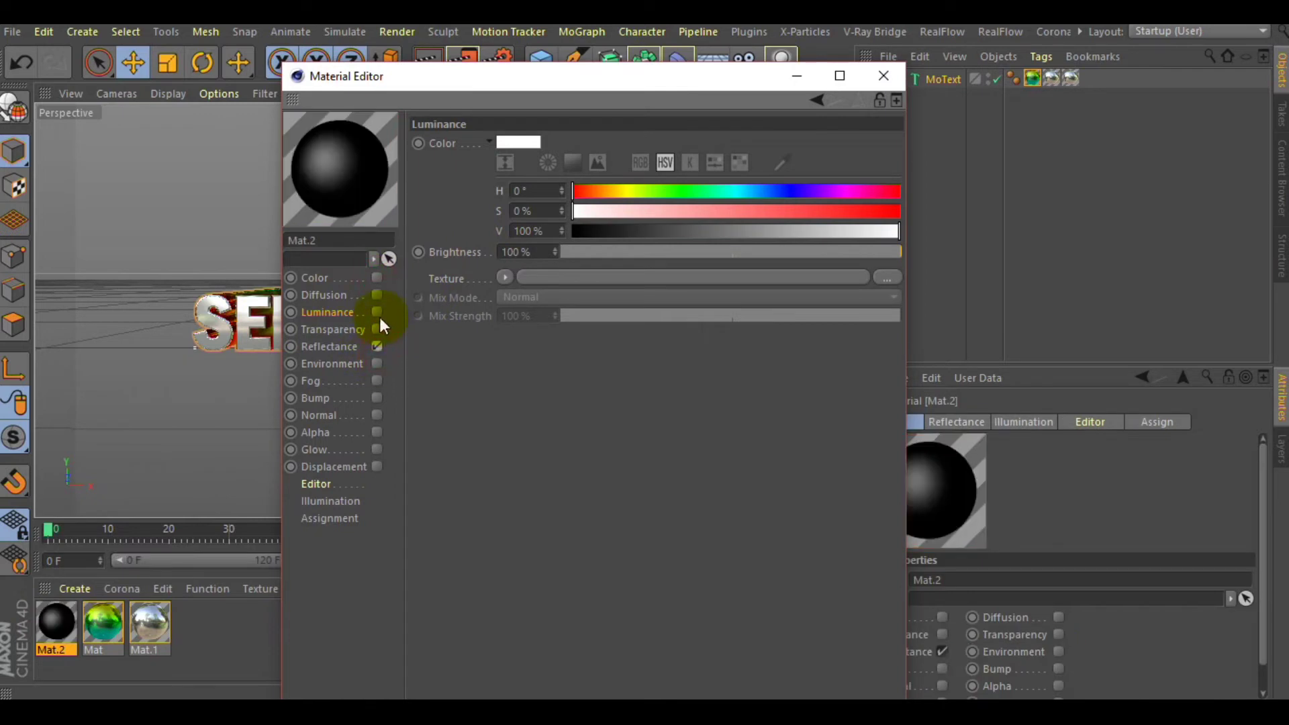
click(377, 347)
click(377, 312)
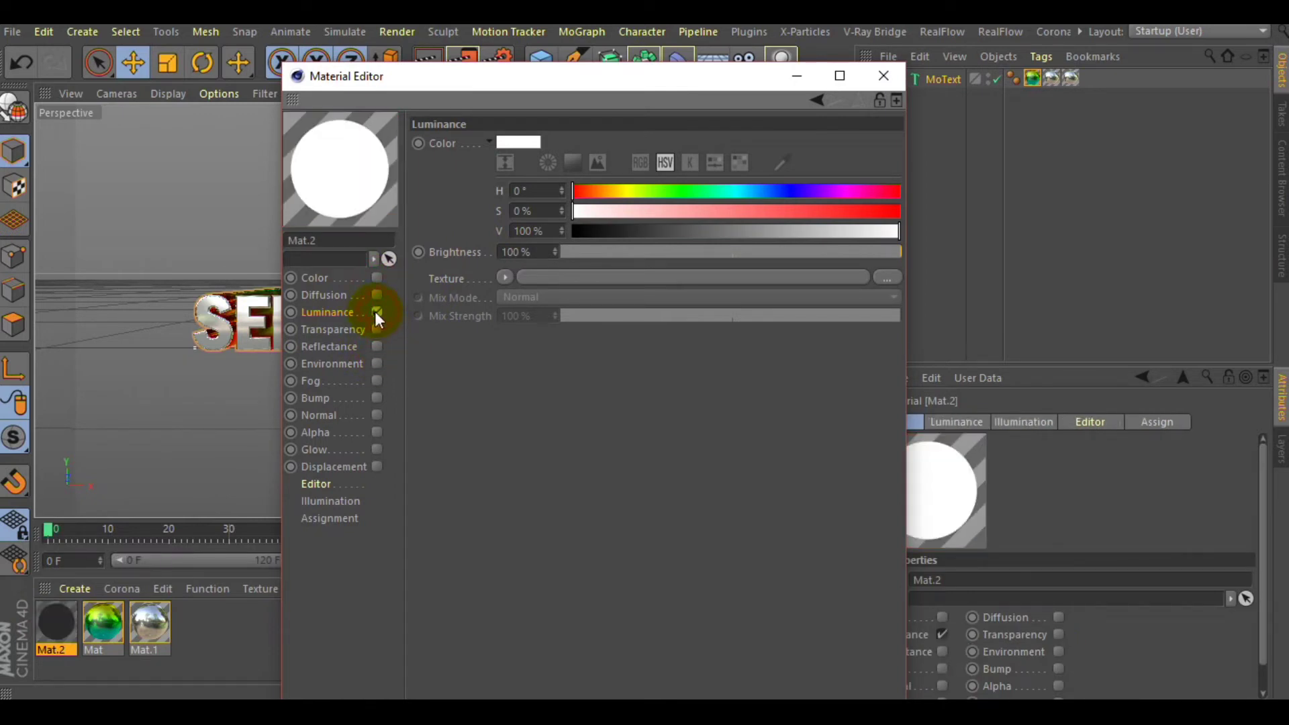
Step: Open the file browser for the luminance texture and look through the studio HDR files
click(886, 277)
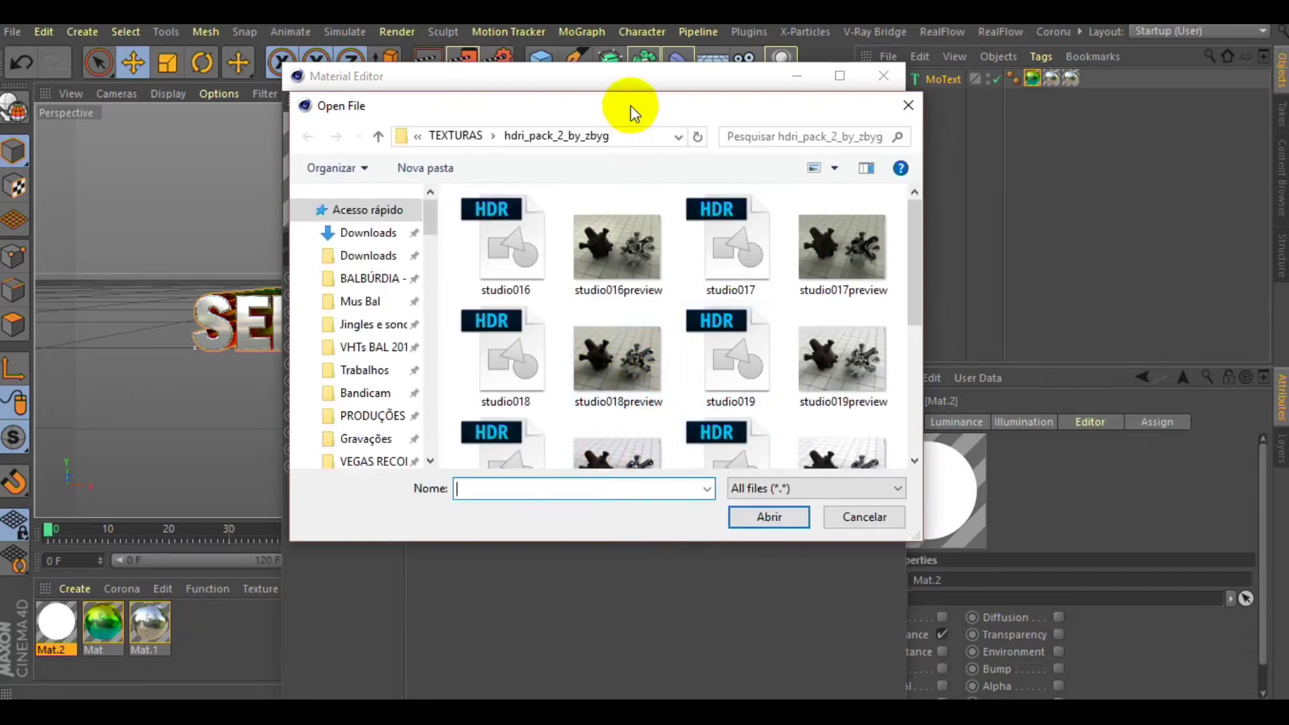
drag(627, 109, 374, 341)
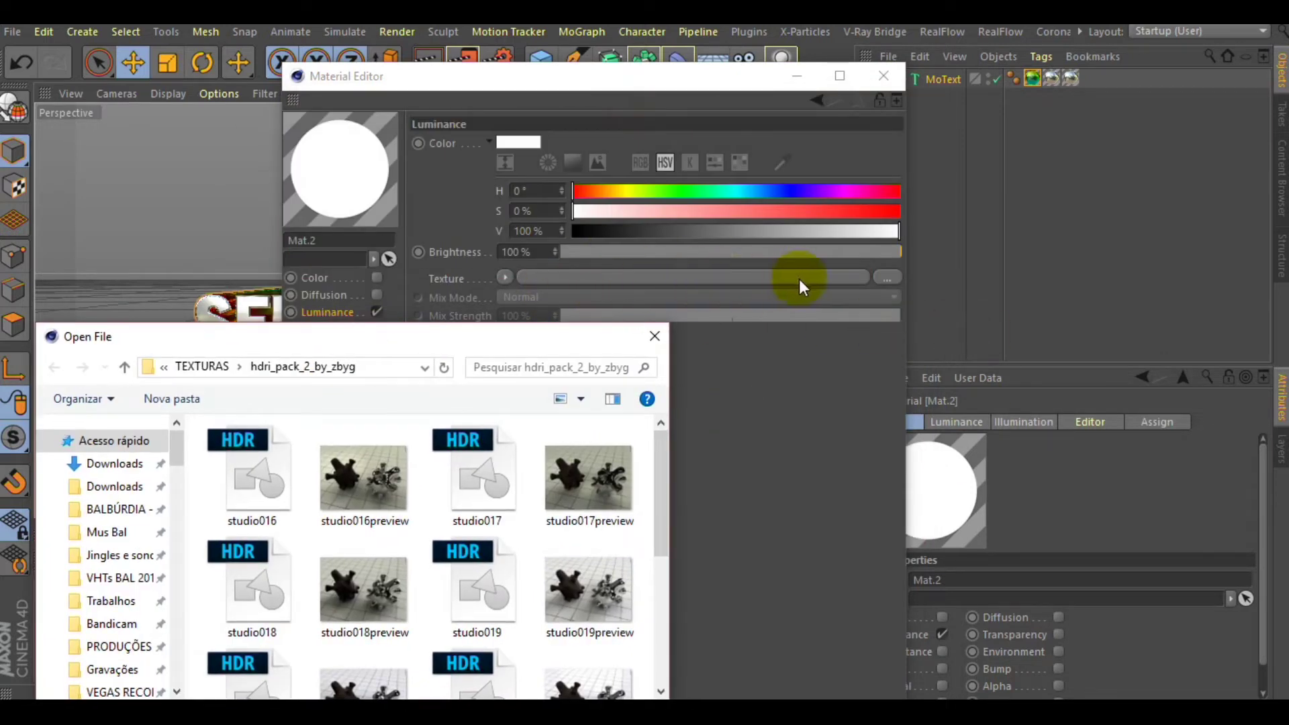
drag(232, 336, 239, 253)
drag(337, 268, 473, 201)
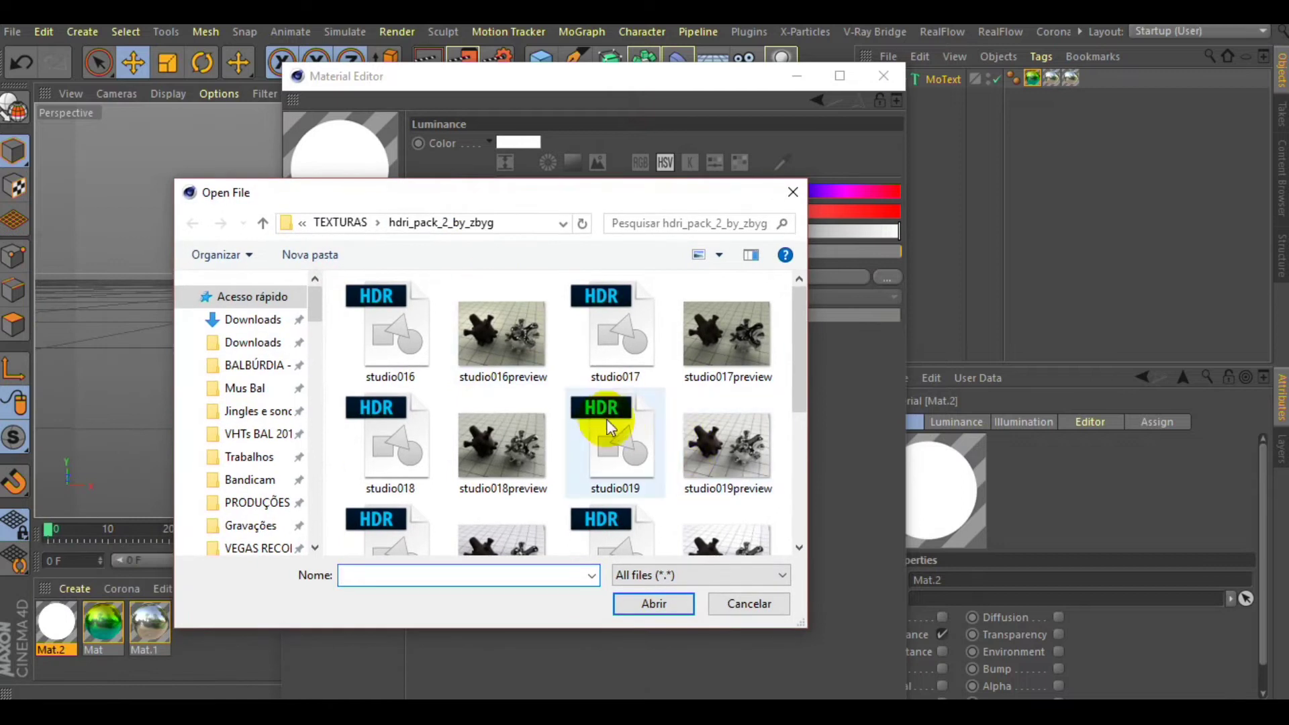
scroll(557, 455, down, 3)
scroll(561, 450, up, 3)
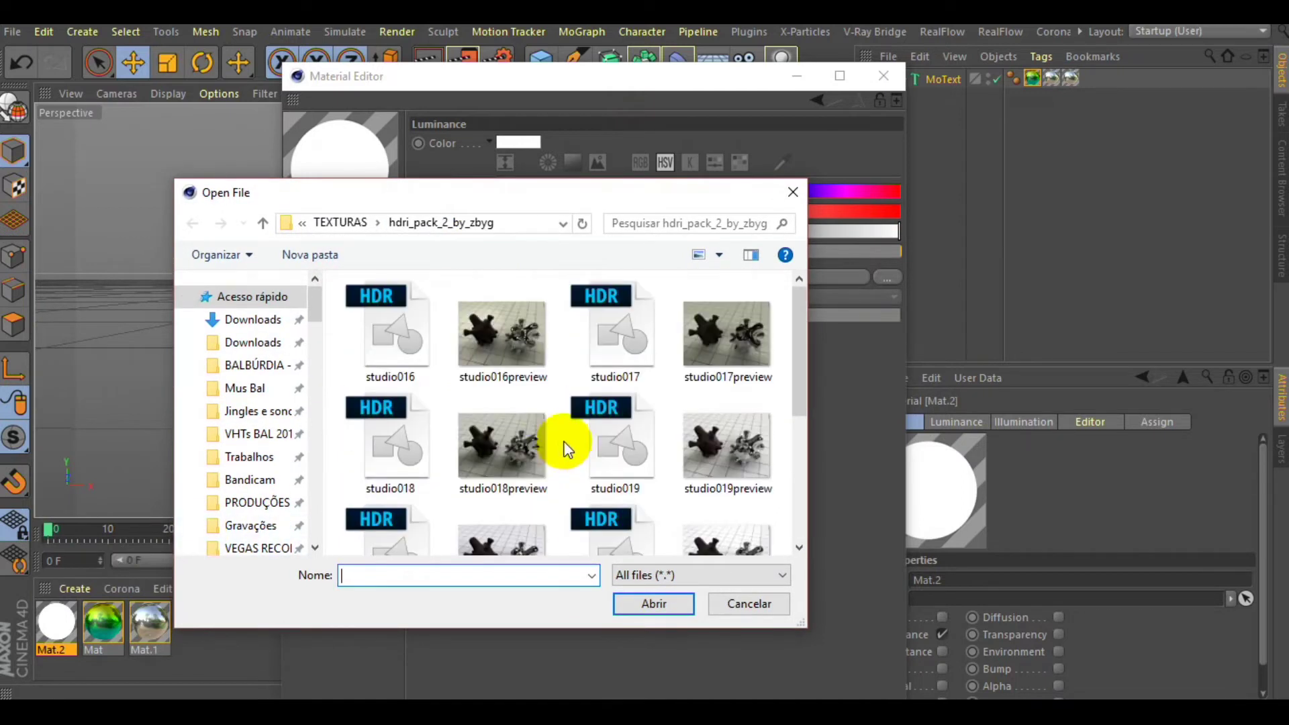
scroll(699, 490, down, 2)
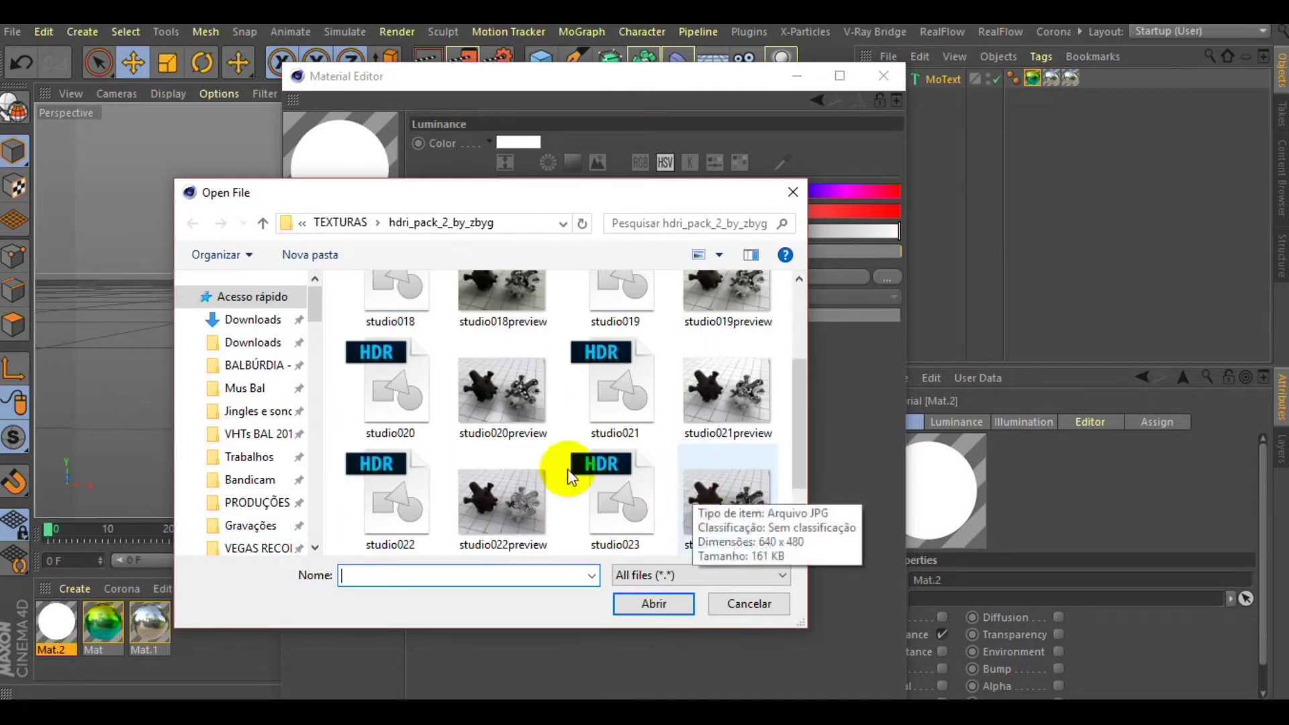
click(405, 499)
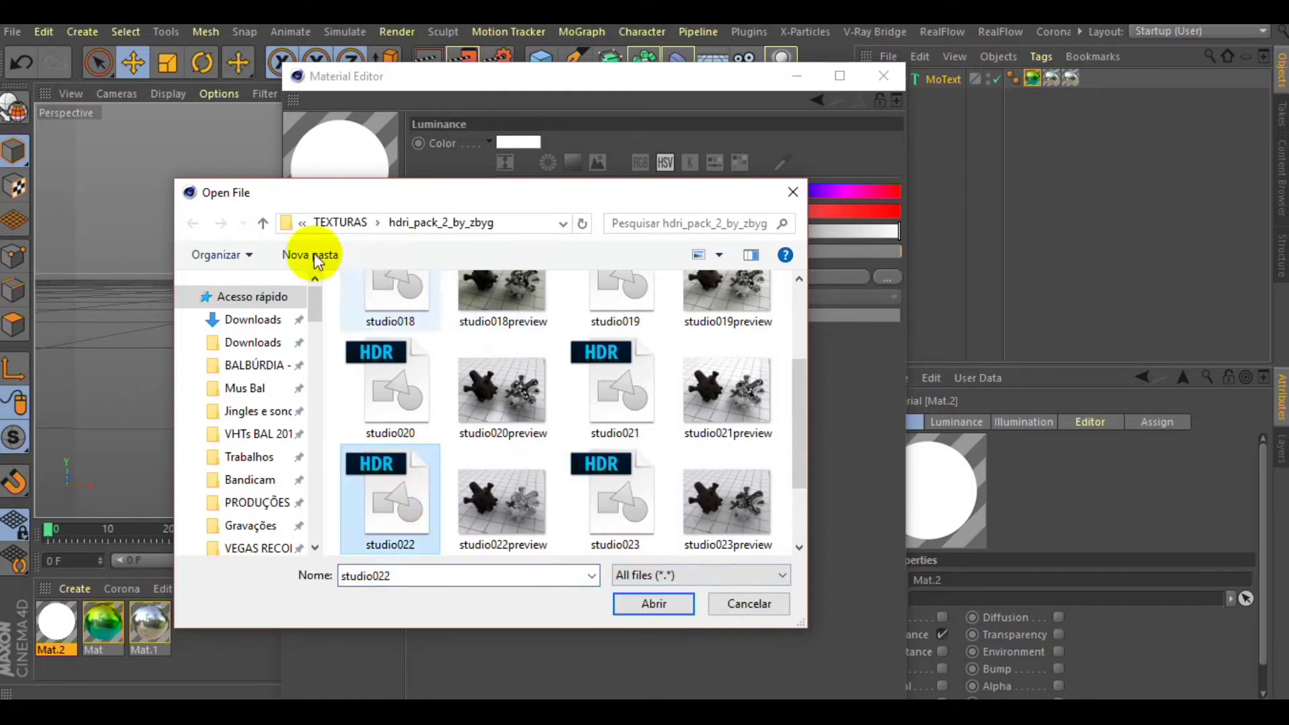
Step: Load studio003 from studio_hdr_giveaway_by_zbyg as the luminance texture, without copying it
click(262, 223)
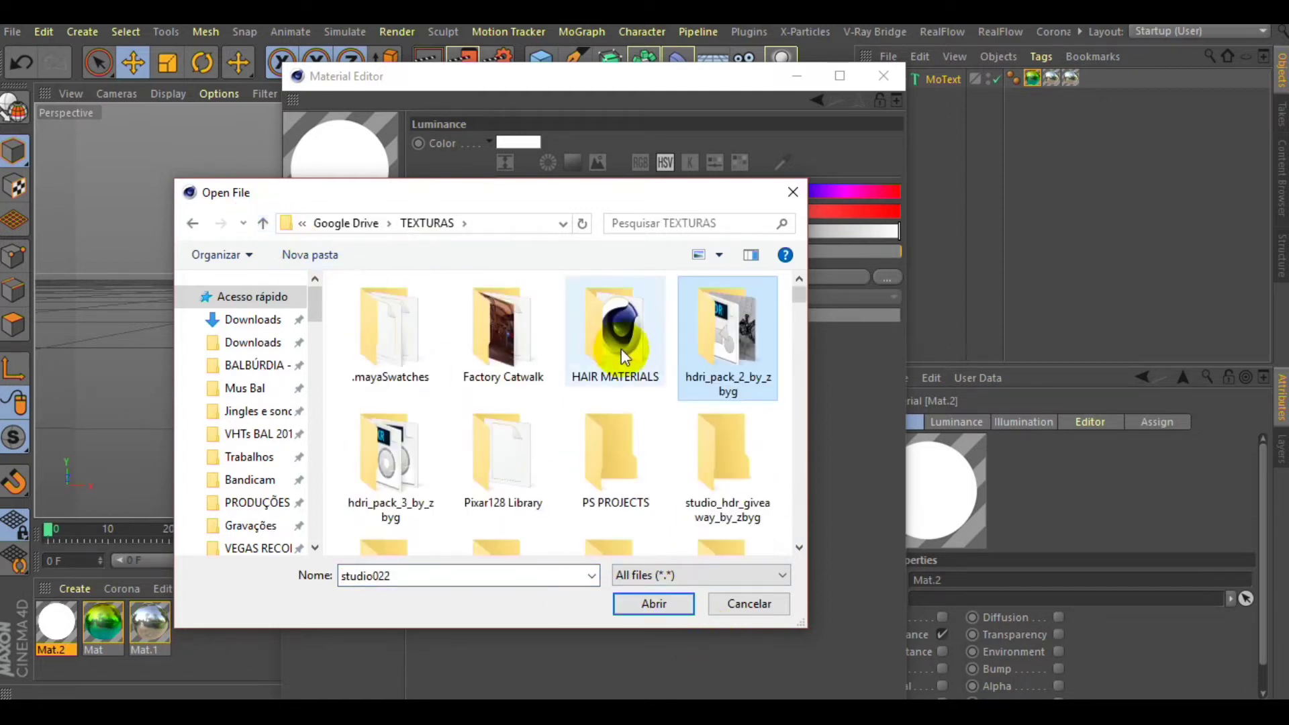
double_click(725, 464)
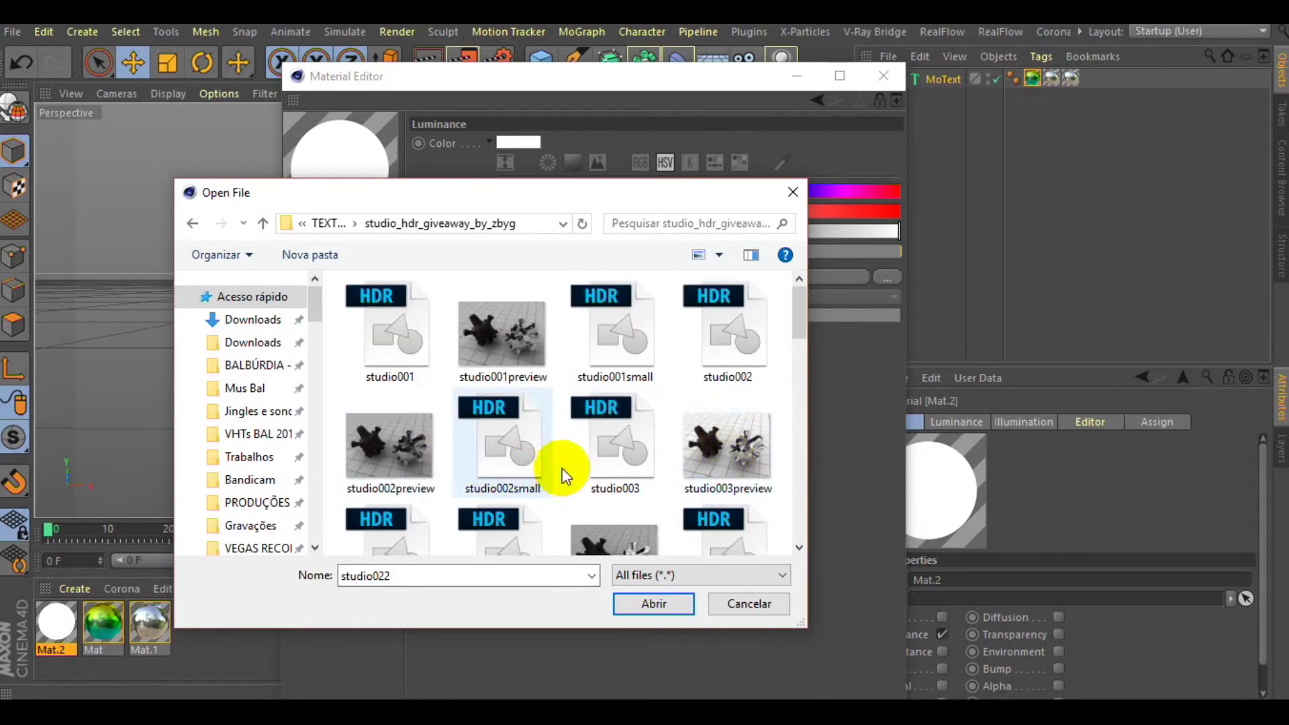
click(613, 446)
click(654, 603)
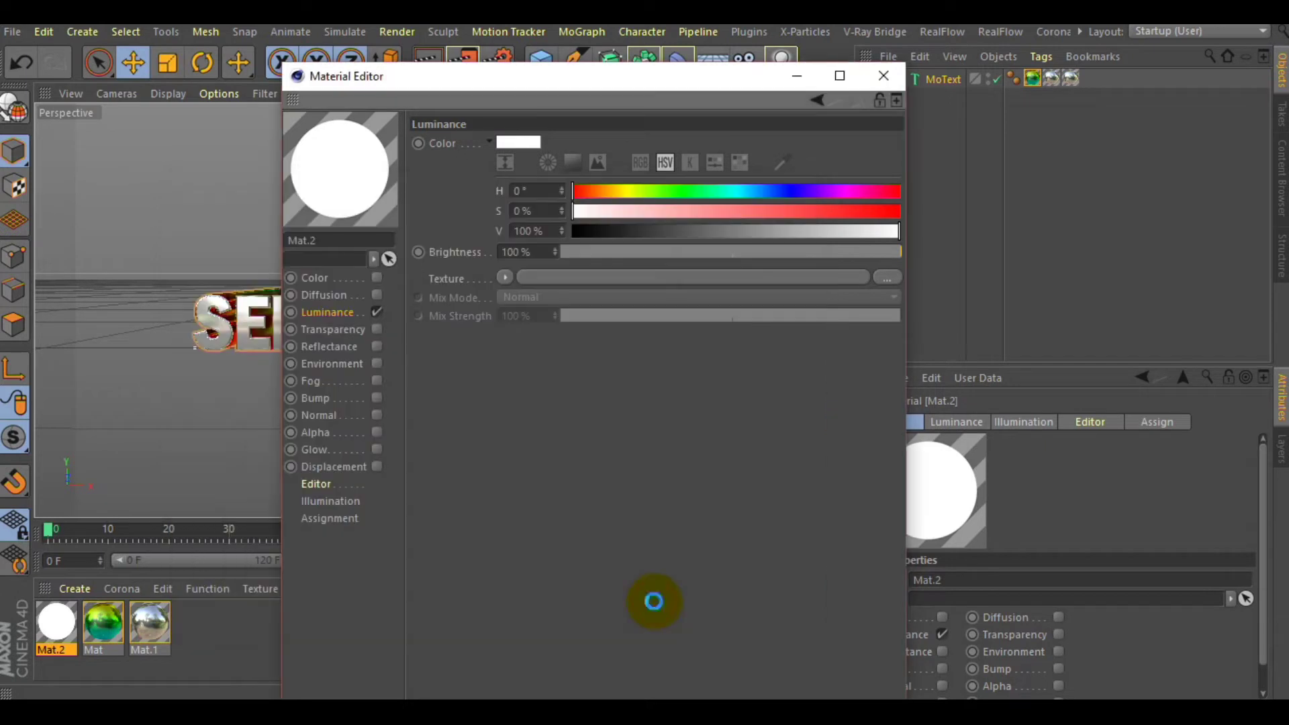
click(763, 423)
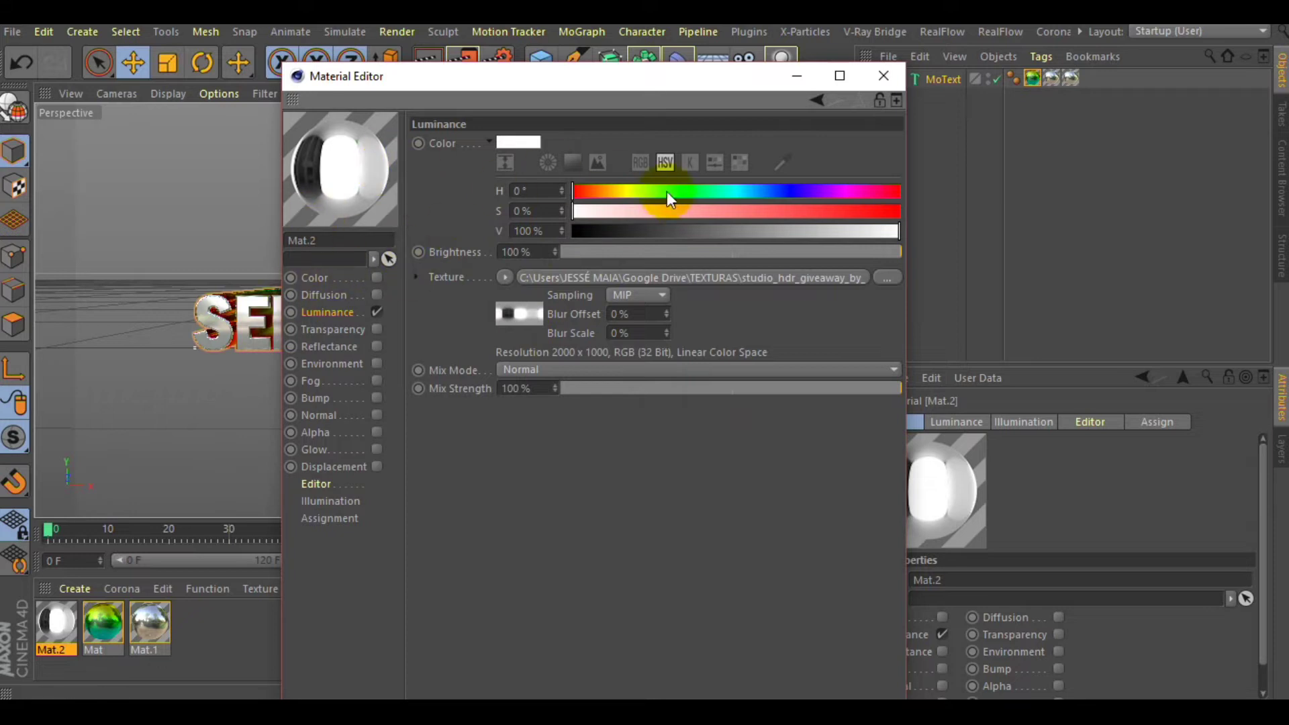
Step: Load the studio001 HDR as Mat.2's luminance texture, declining to copy it
click(887, 277)
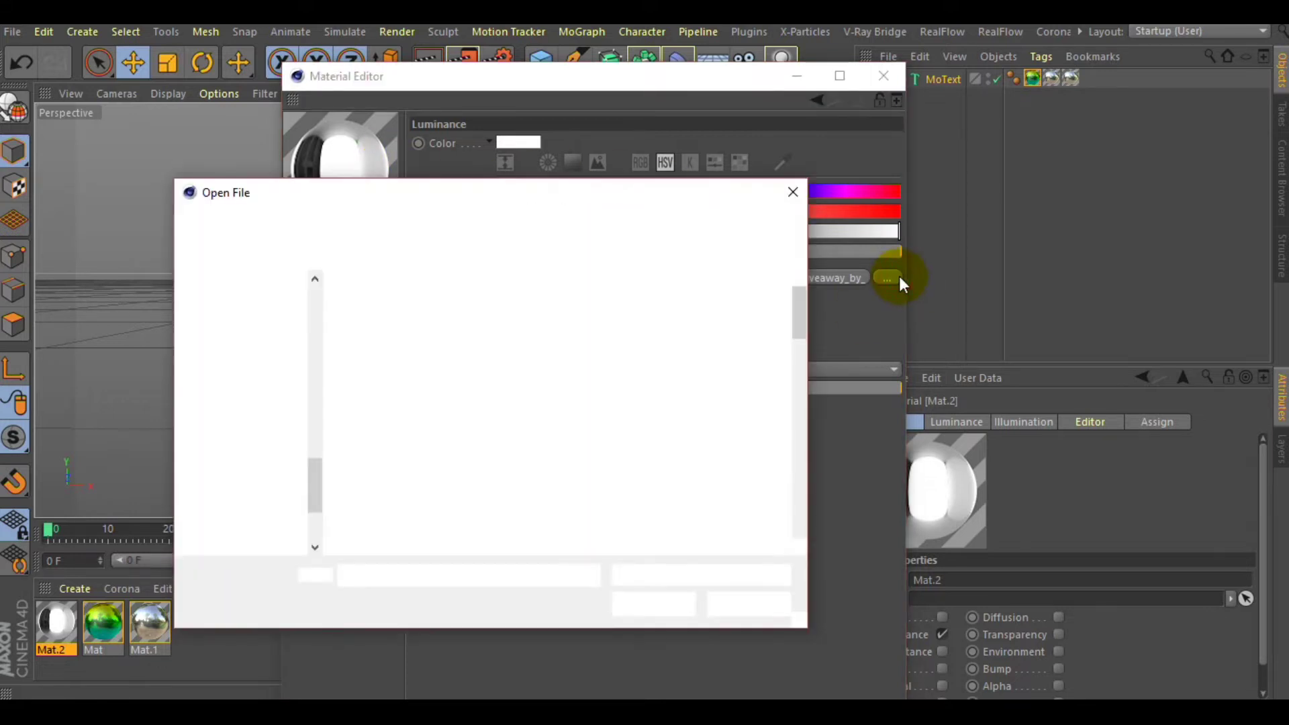
drag(796, 321, 788, 423)
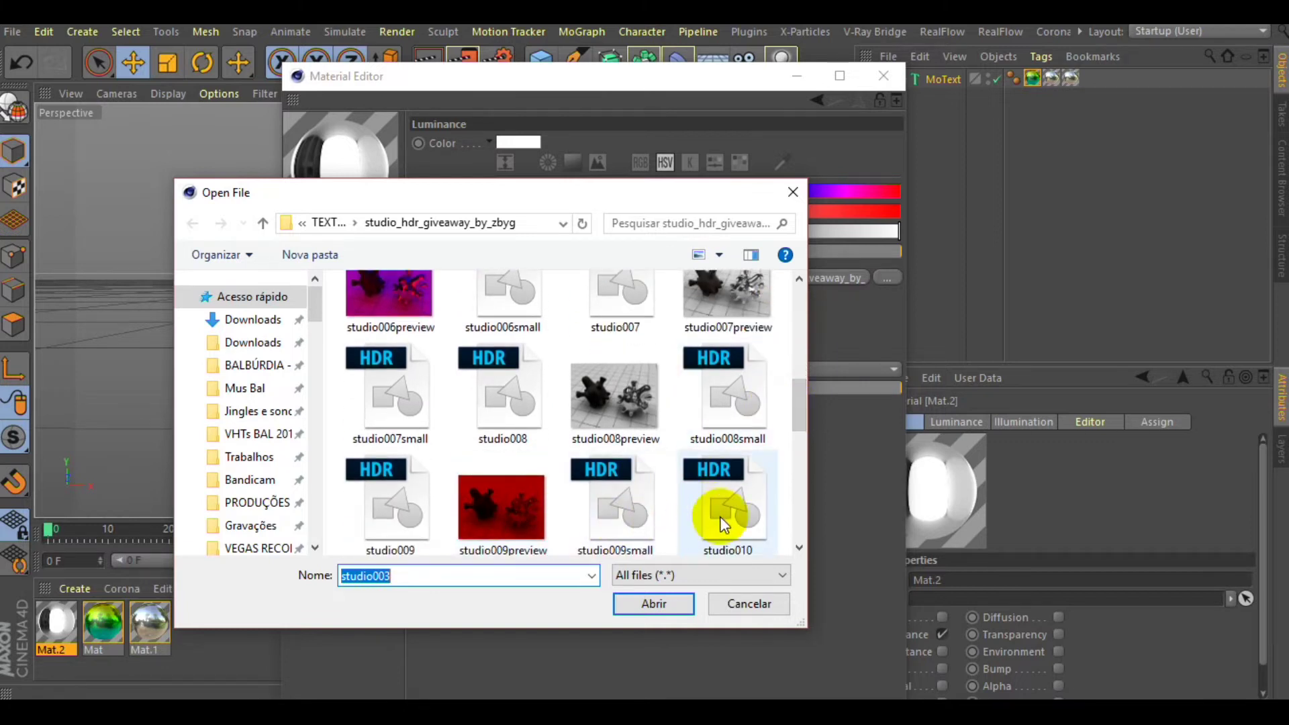
scroll(720, 509, up, 4)
scroll(719, 509, up, 4)
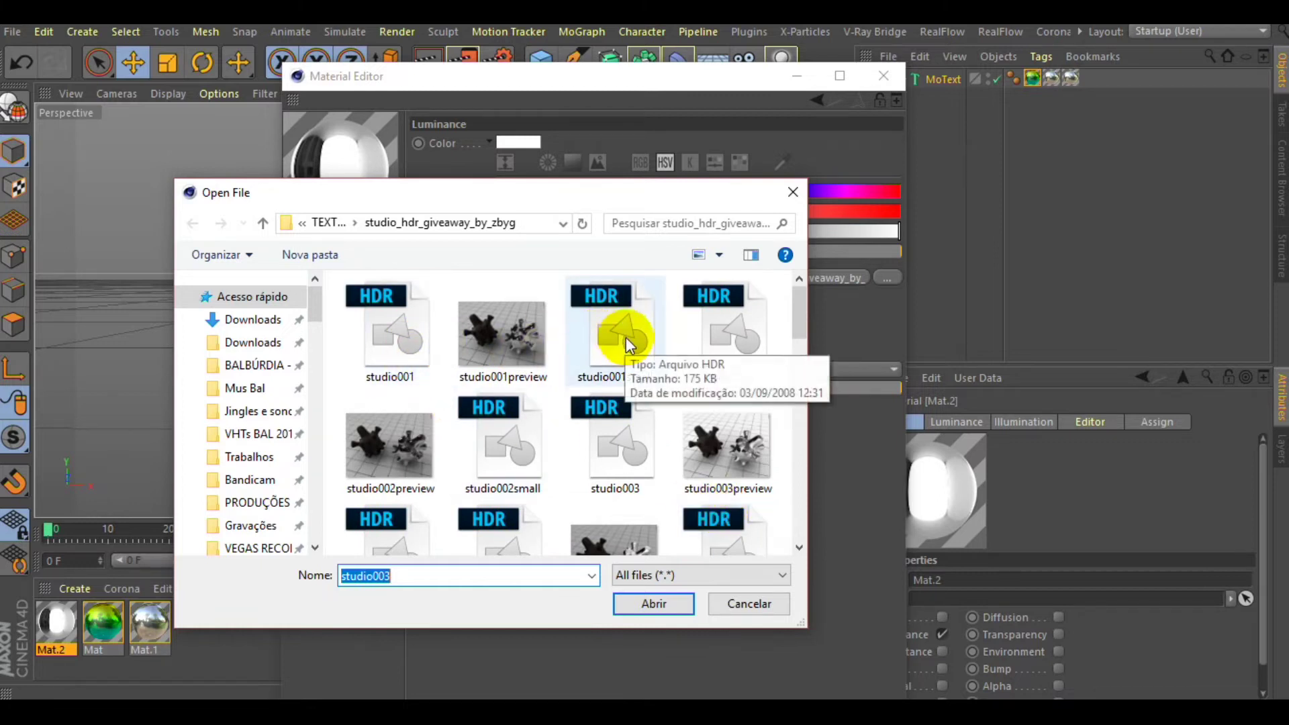
click(422, 331)
click(655, 605)
click(759, 426)
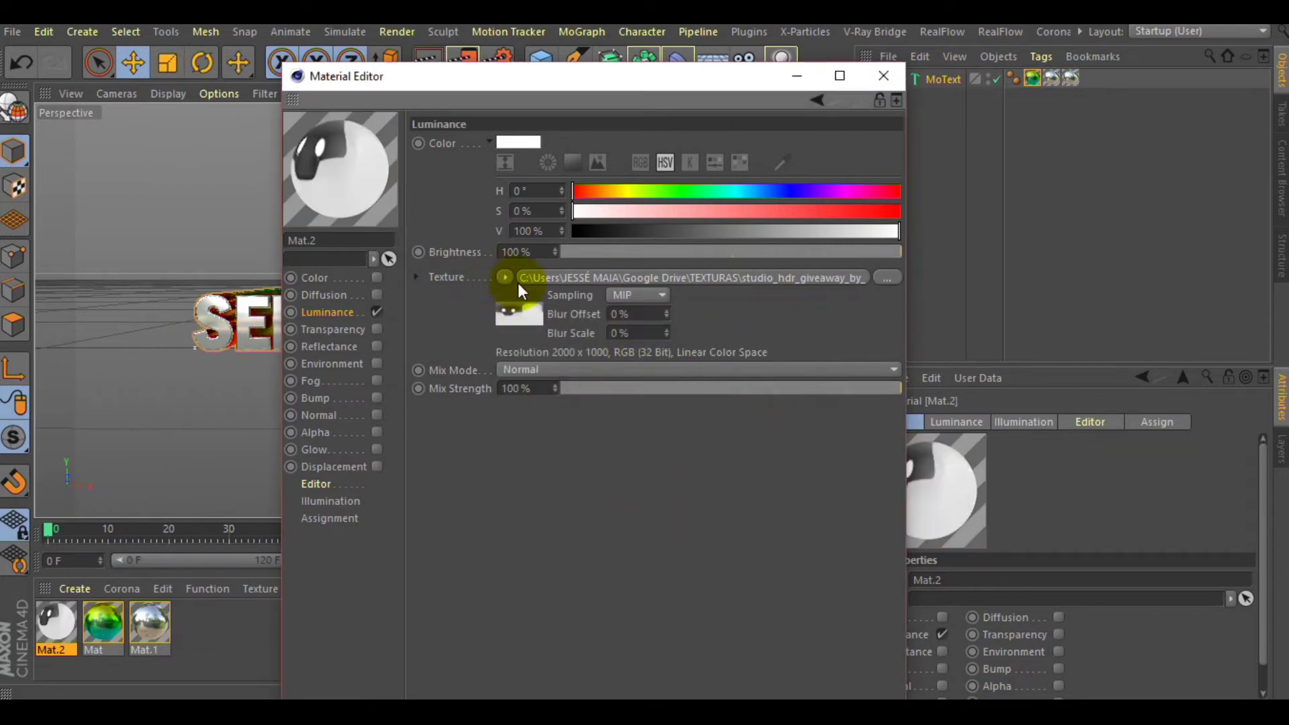
Step: Replace it with studio019 from the hdri_pack_2_by_zbyg folder, declining to copy it
click(888, 277)
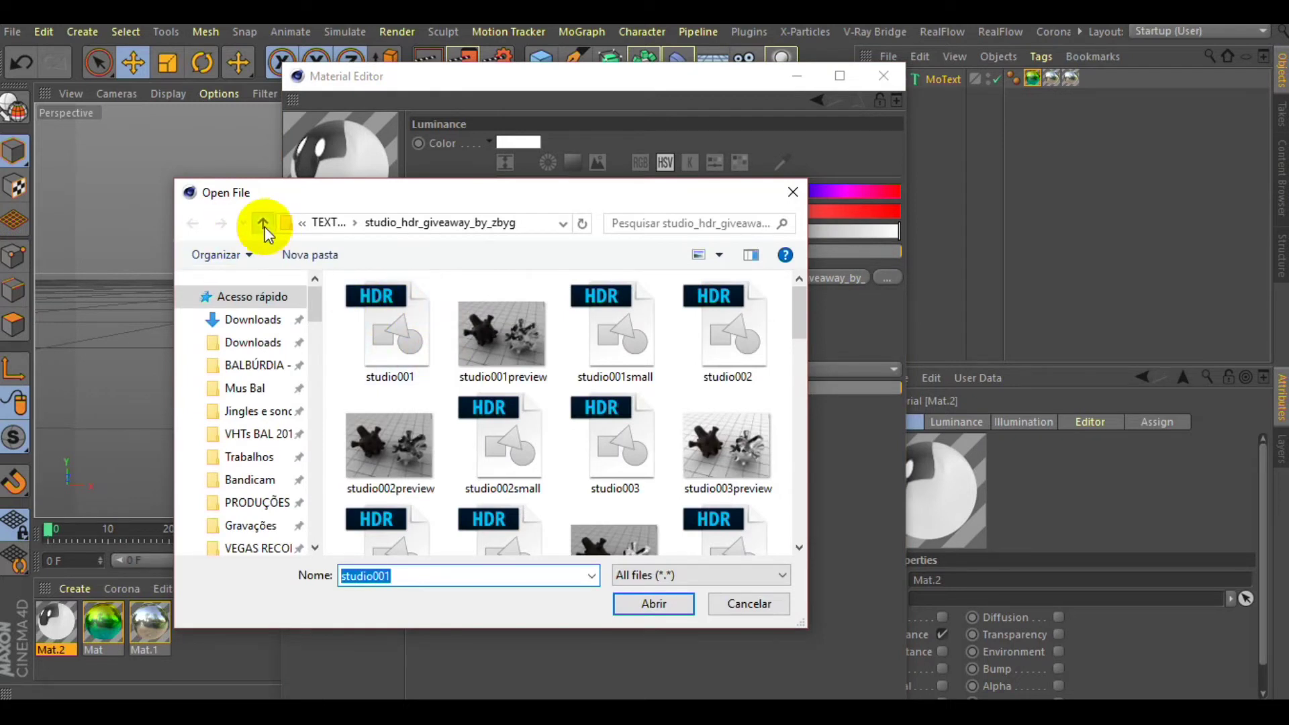
click(260, 224)
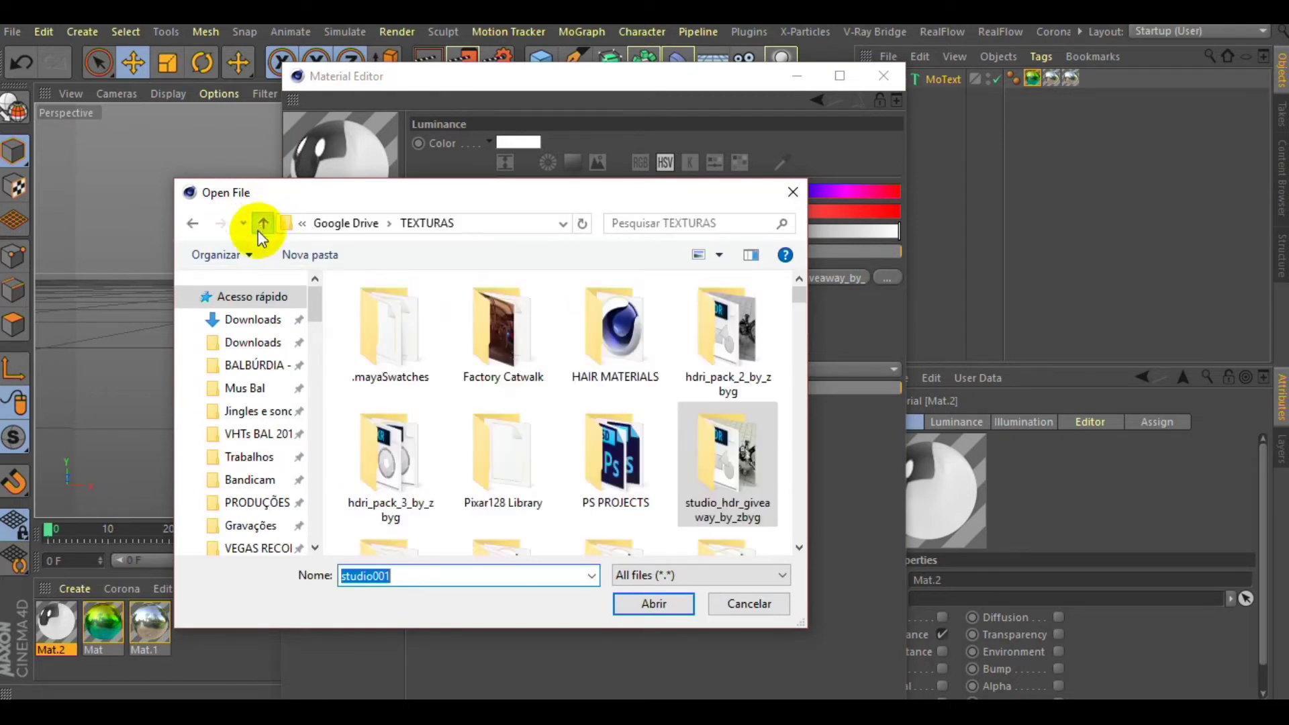
click(724, 346)
double_click(725, 347)
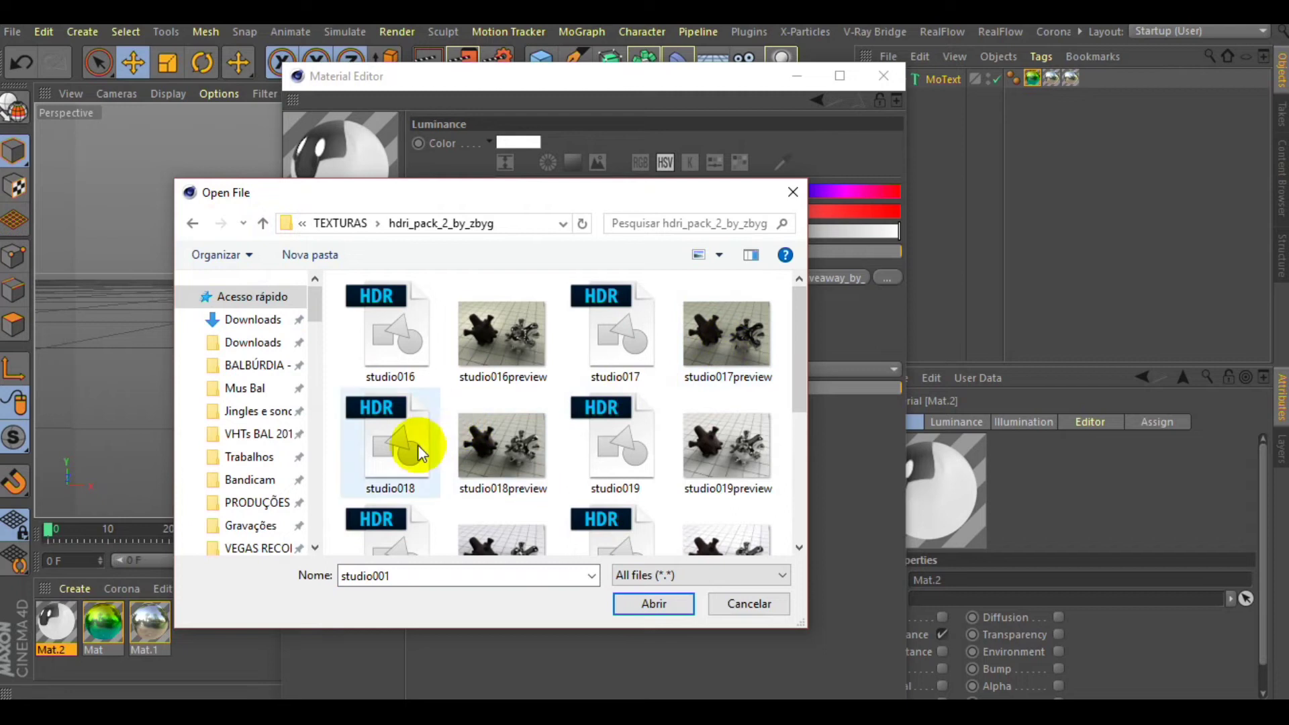
click(601, 453)
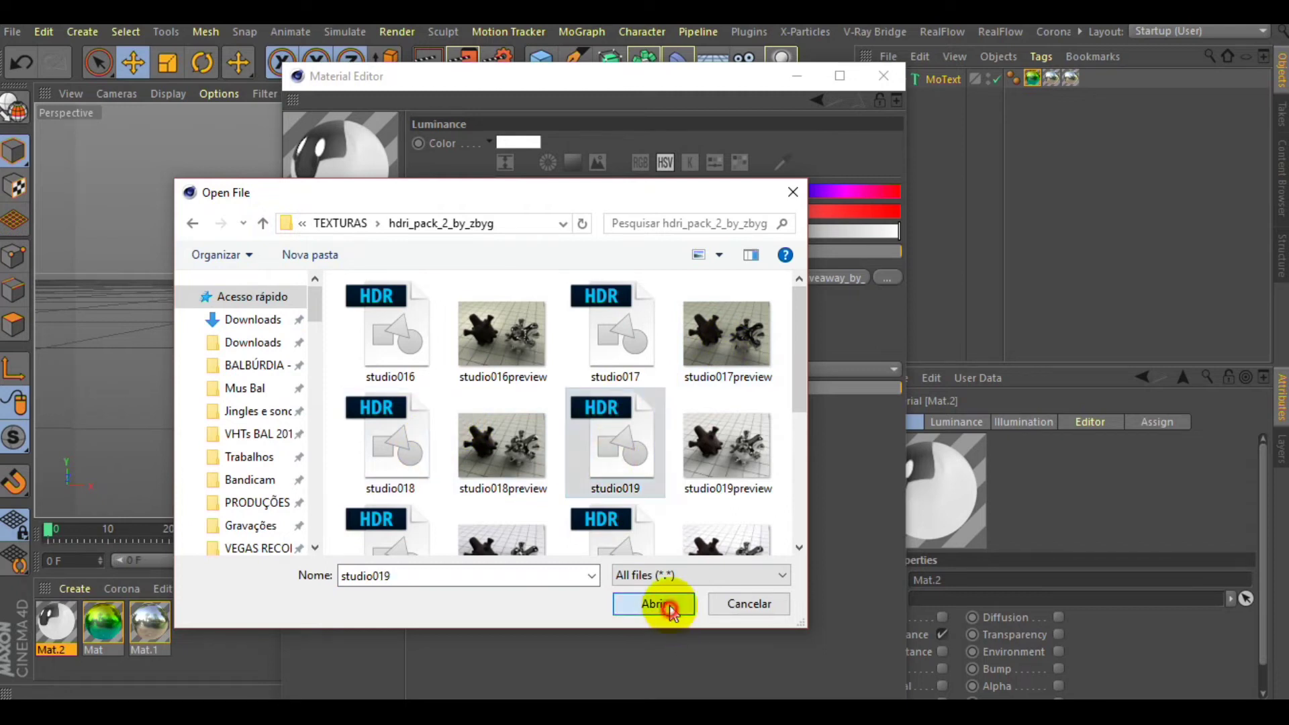
click(655, 604)
click(744, 427)
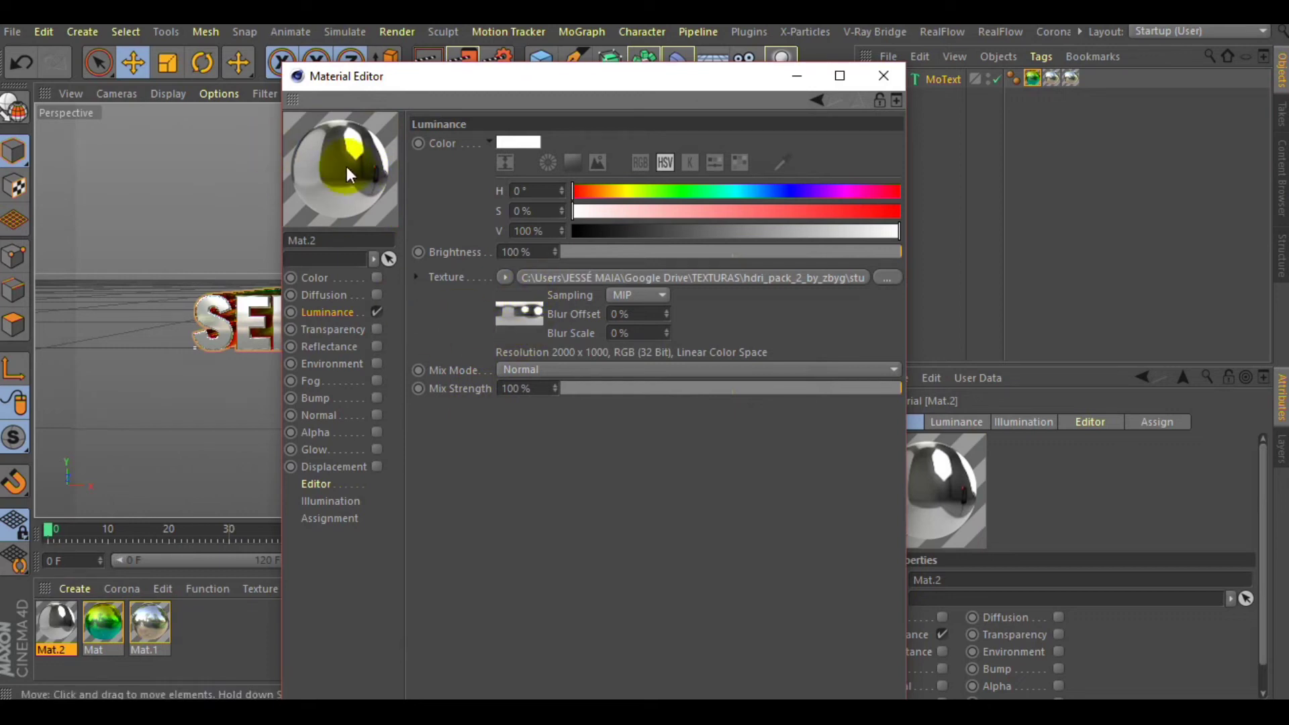
click(526, 315)
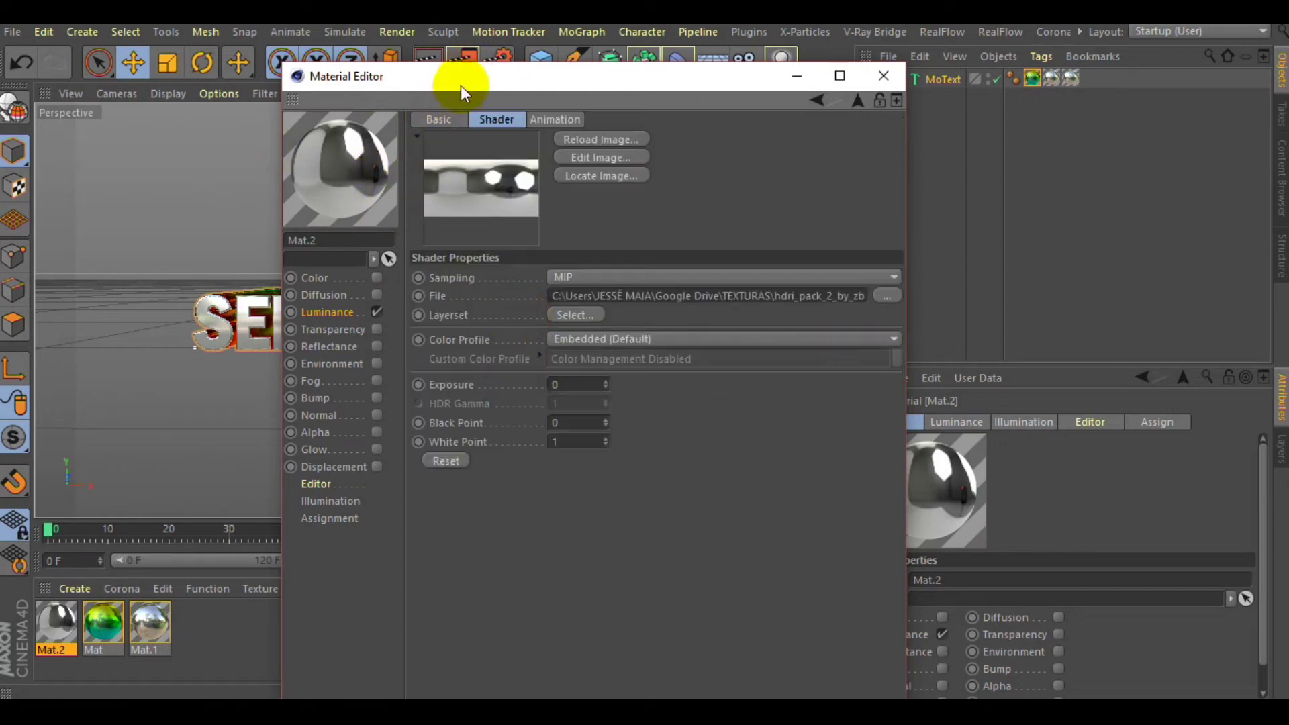
Step: Set the HDR luminance shader's Exposure to 2, then close the Material Editor
click(564, 384)
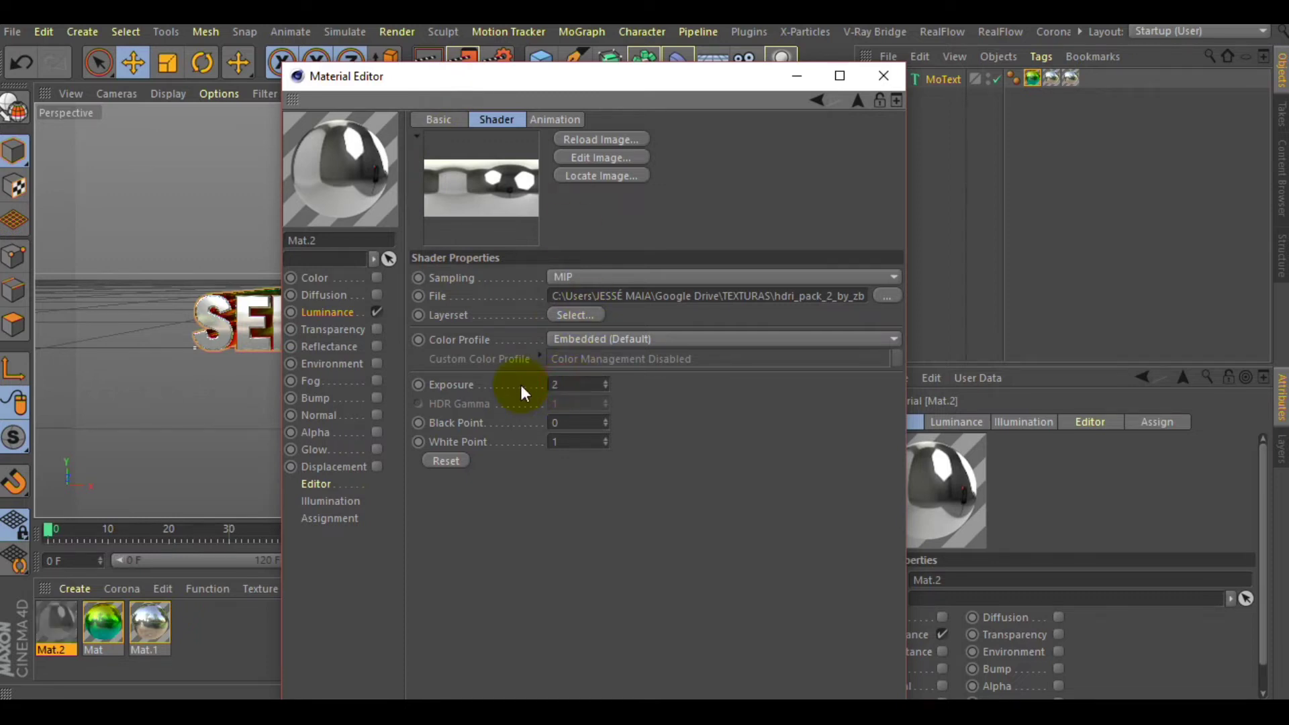
text(2)
key(Return)
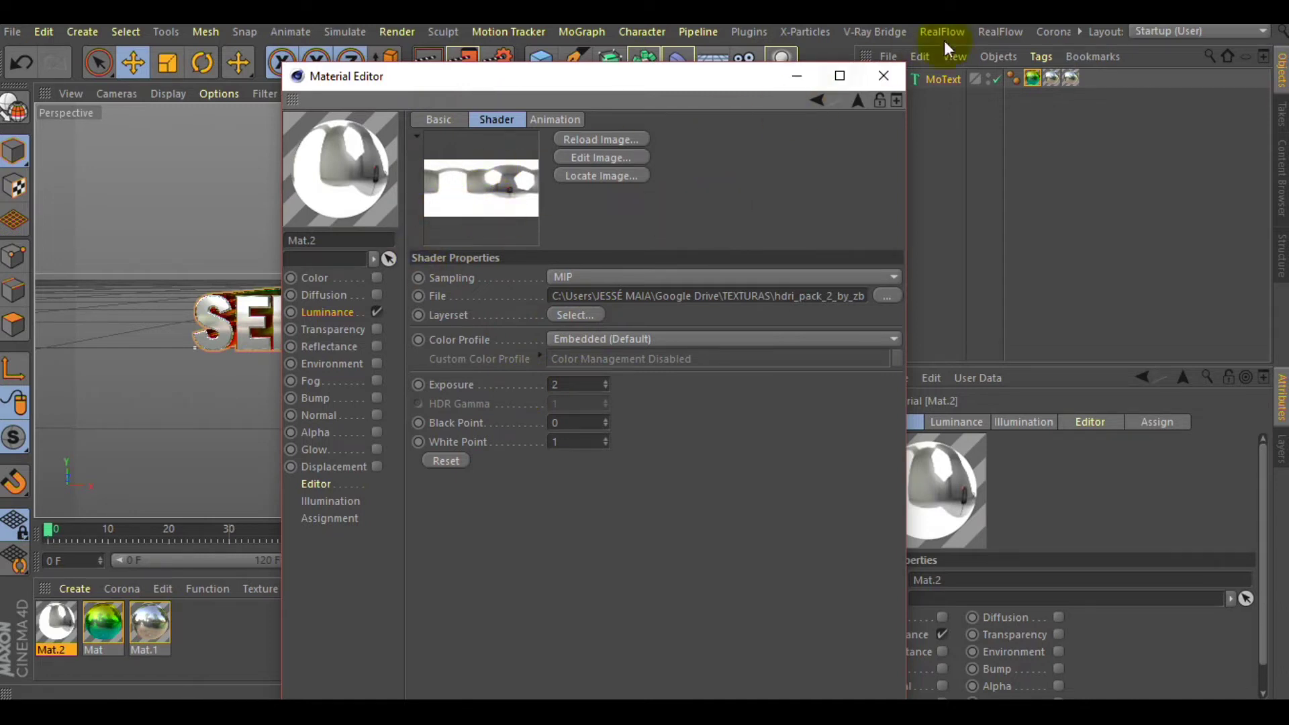
click(892, 75)
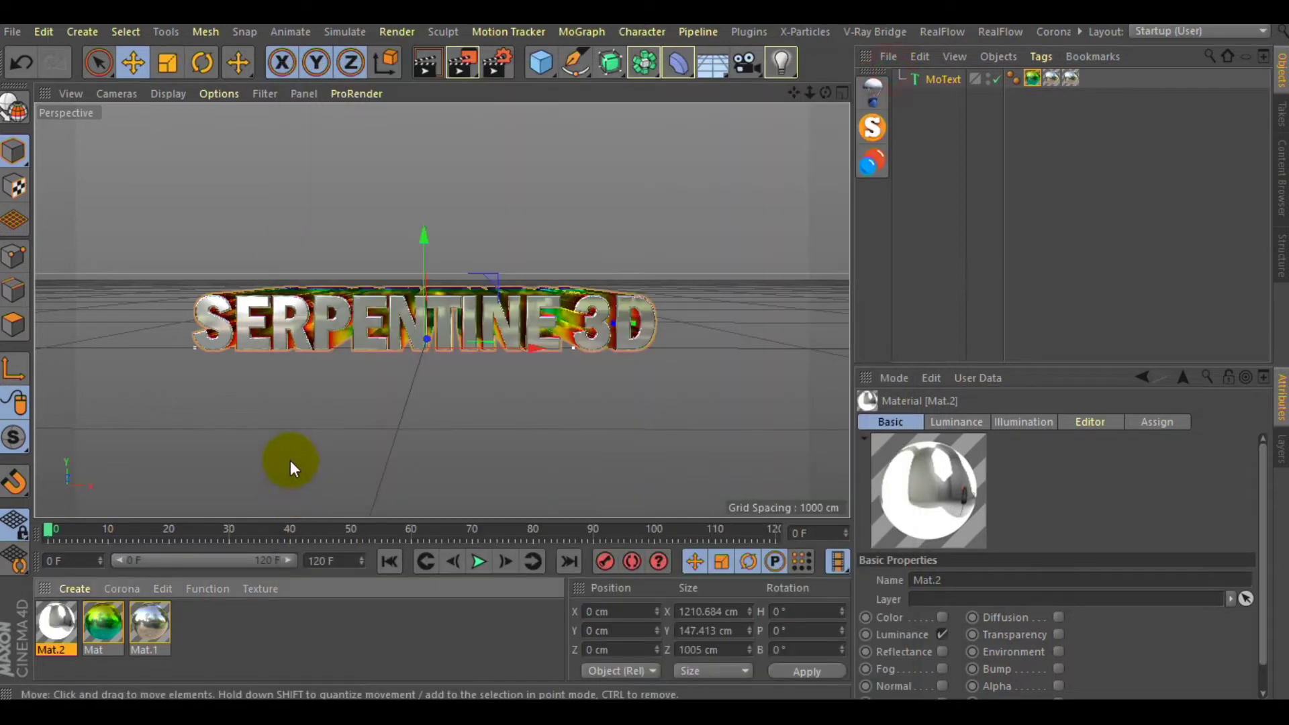
Step: Add a Sky object to the scene and texture it with Mat.2
click(51, 619)
drag(713, 63, 779, 125)
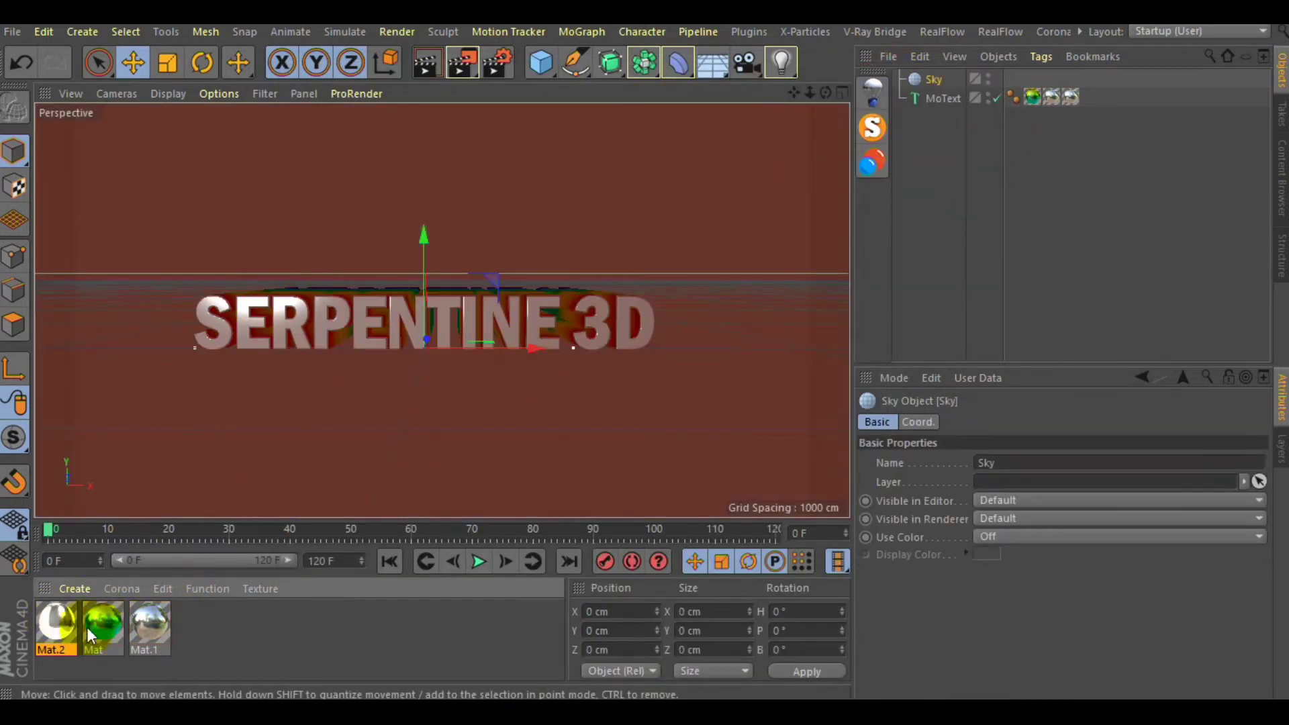
drag(53, 621, 934, 75)
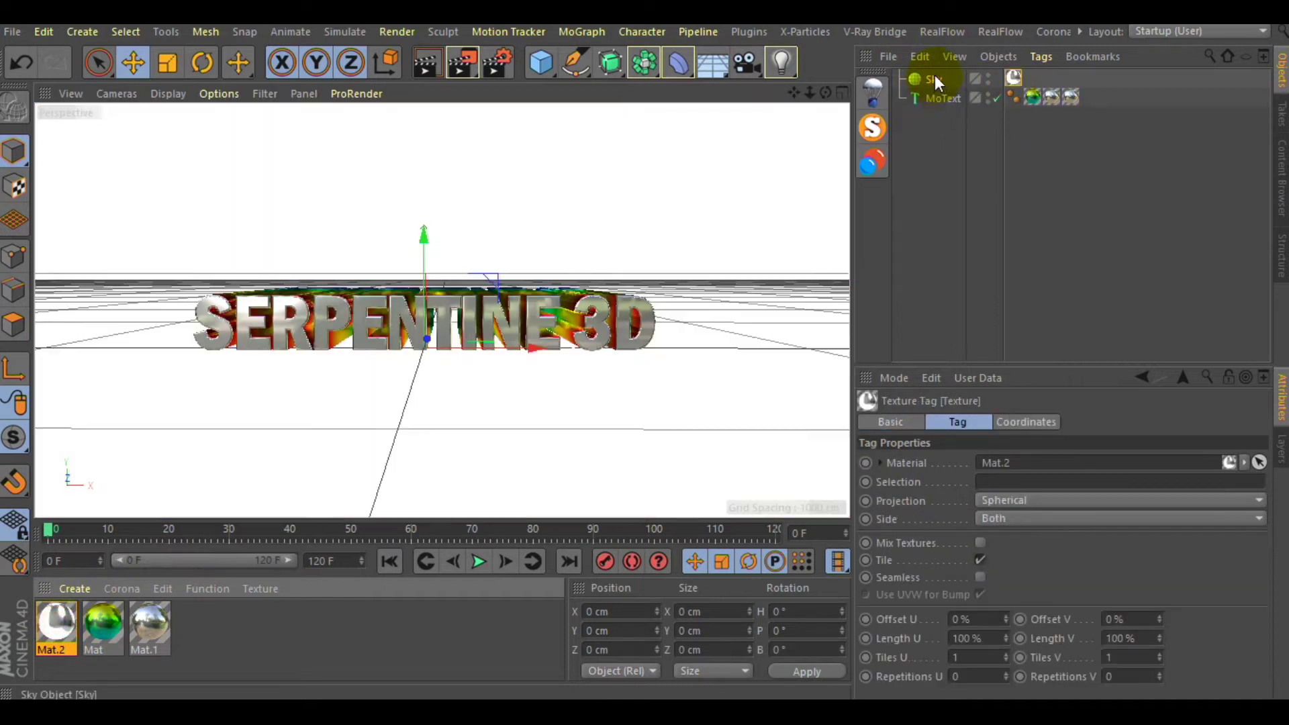
Step: Give the Sky a Compositing tag with Seen by Camera and Seen by Transparency unchecked
right_click(942, 77)
mouse_move(855, 26)
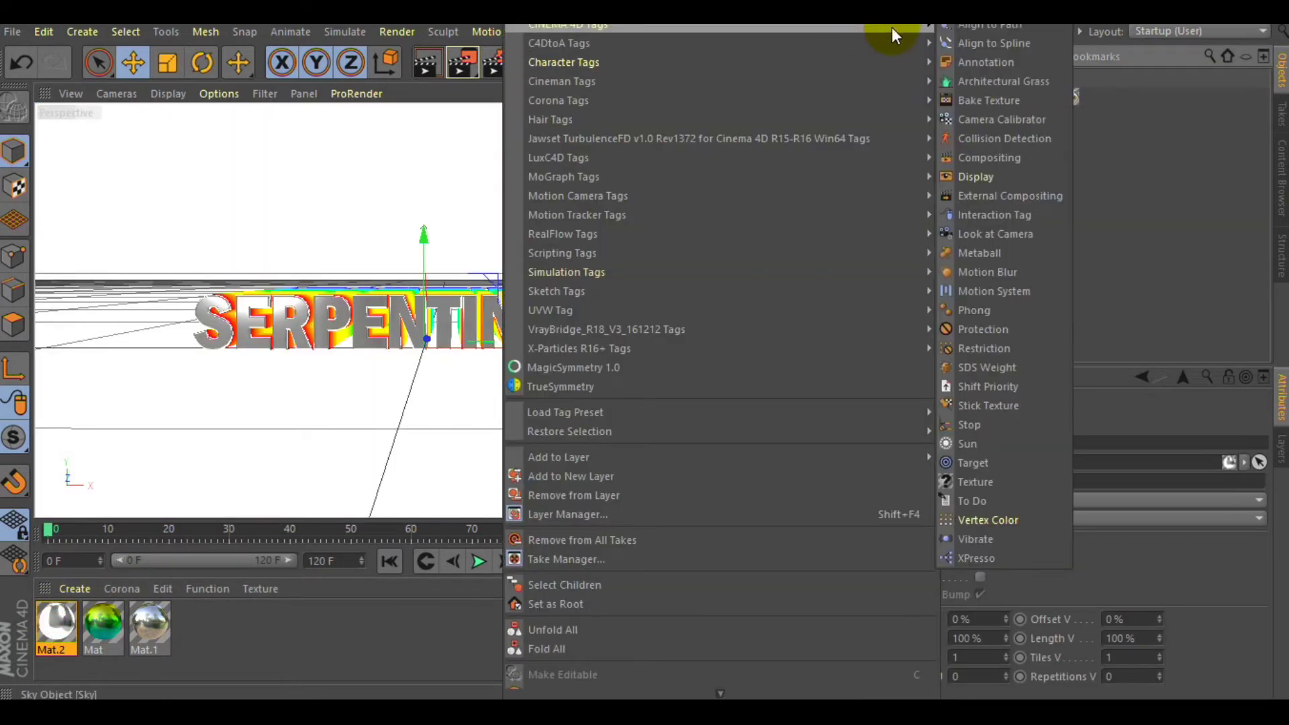
click(1017, 159)
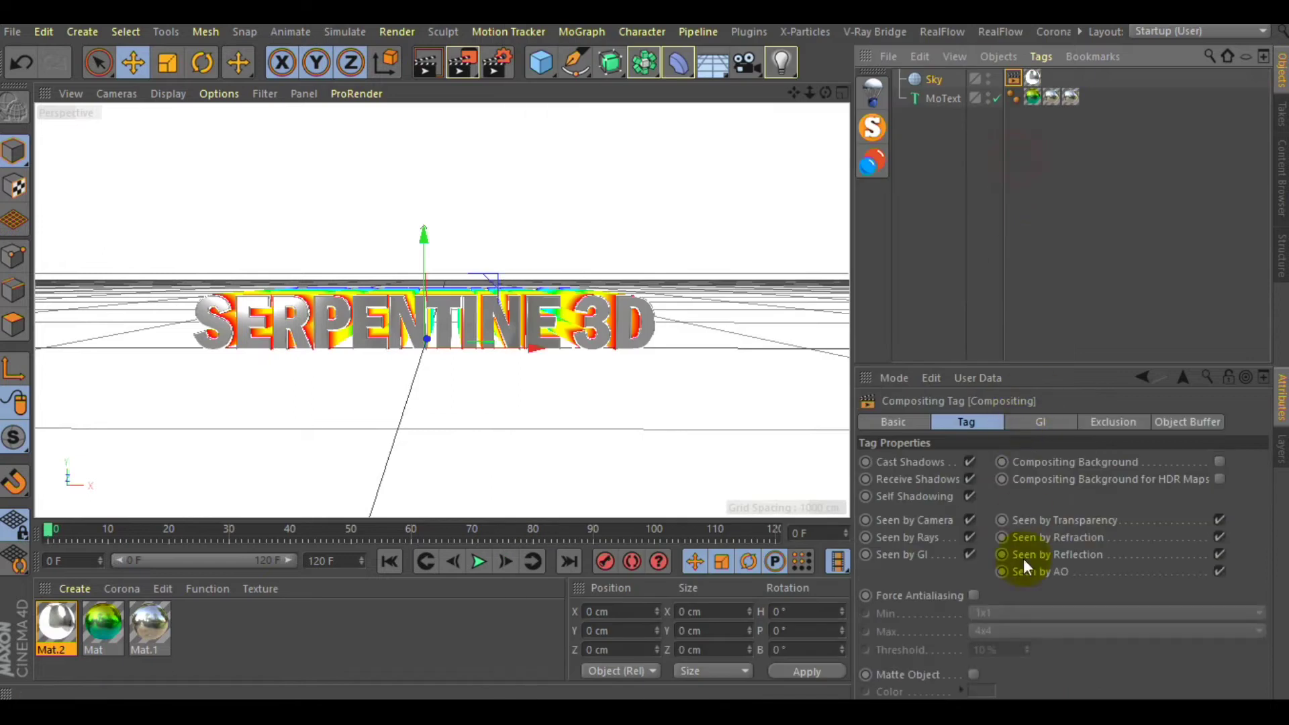
click(969, 521)
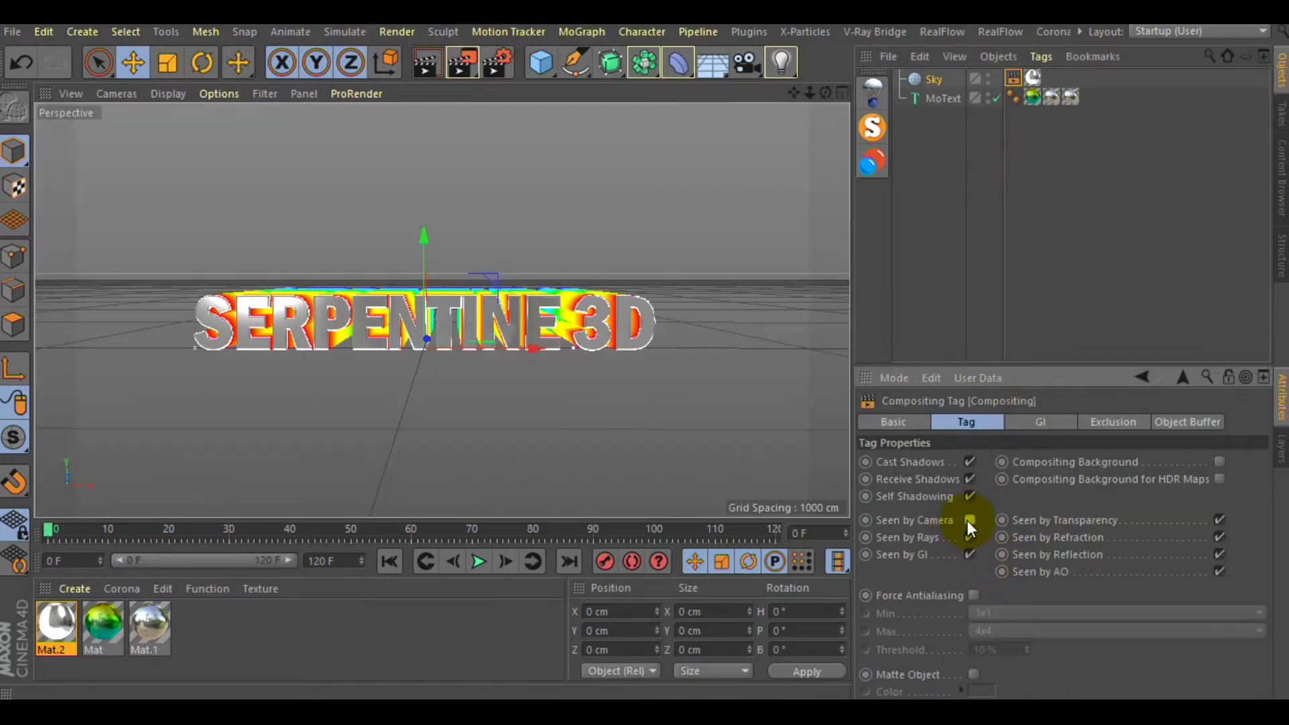
click(1219, 520)
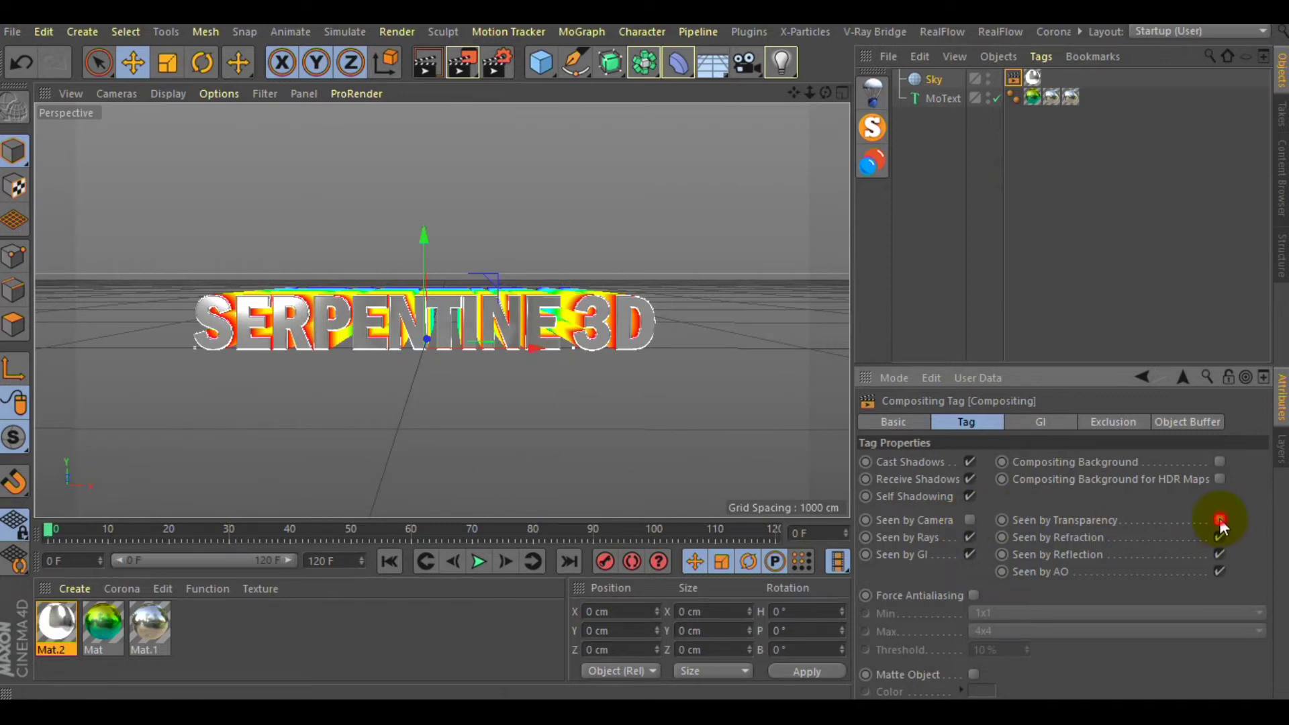
click(1091, 518)
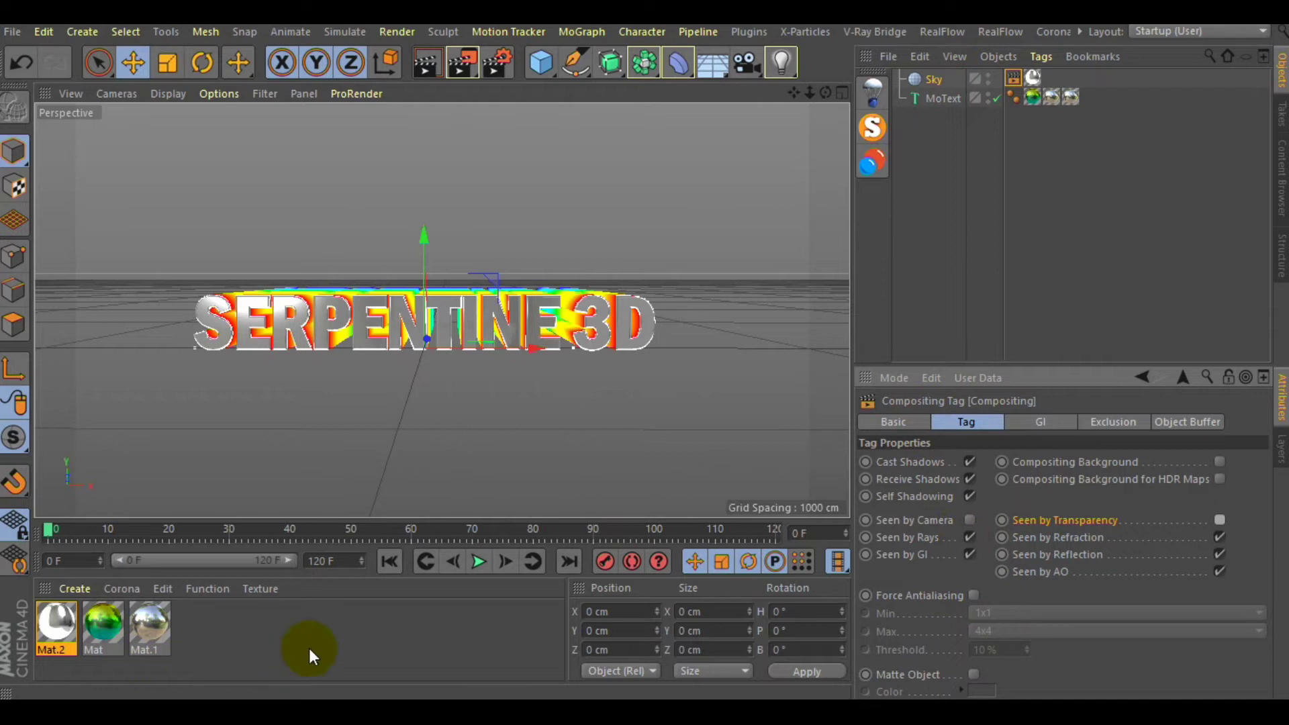
Step: Enable Mat's Alpha channel with a Gradient shader of type 2D - V
double_click(102, 628)
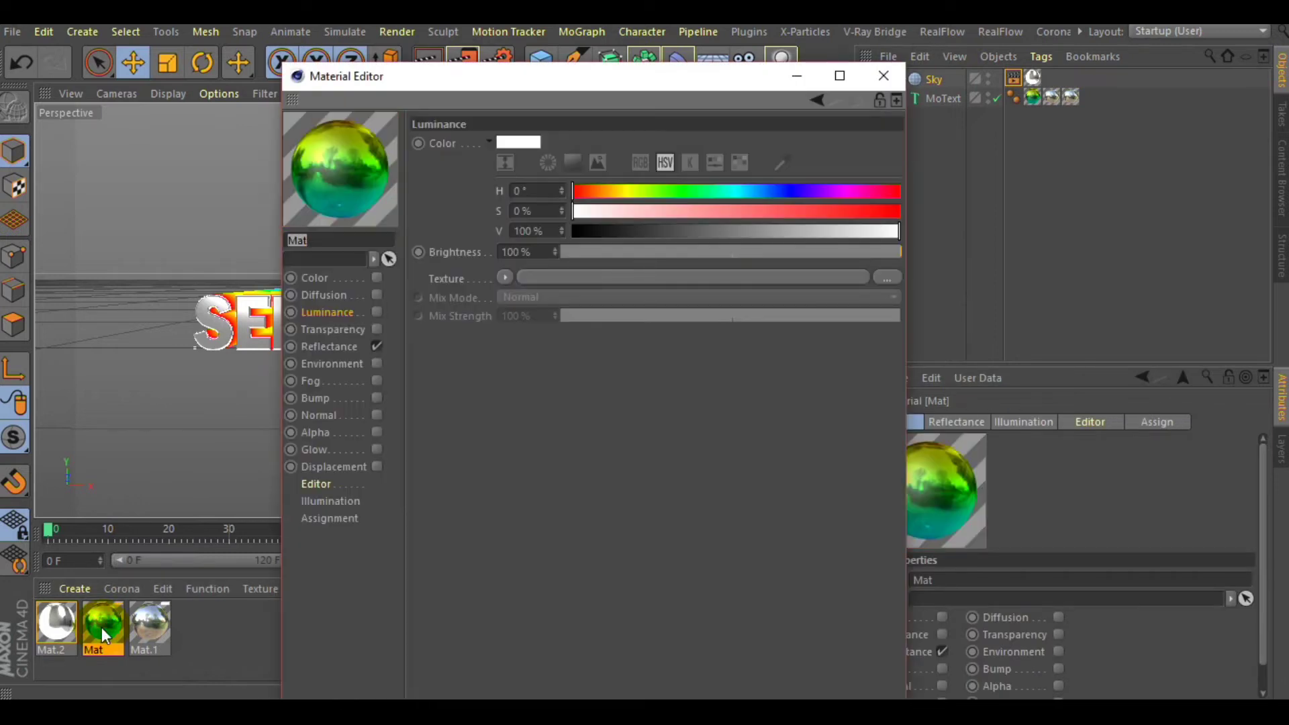
click(377, 432)
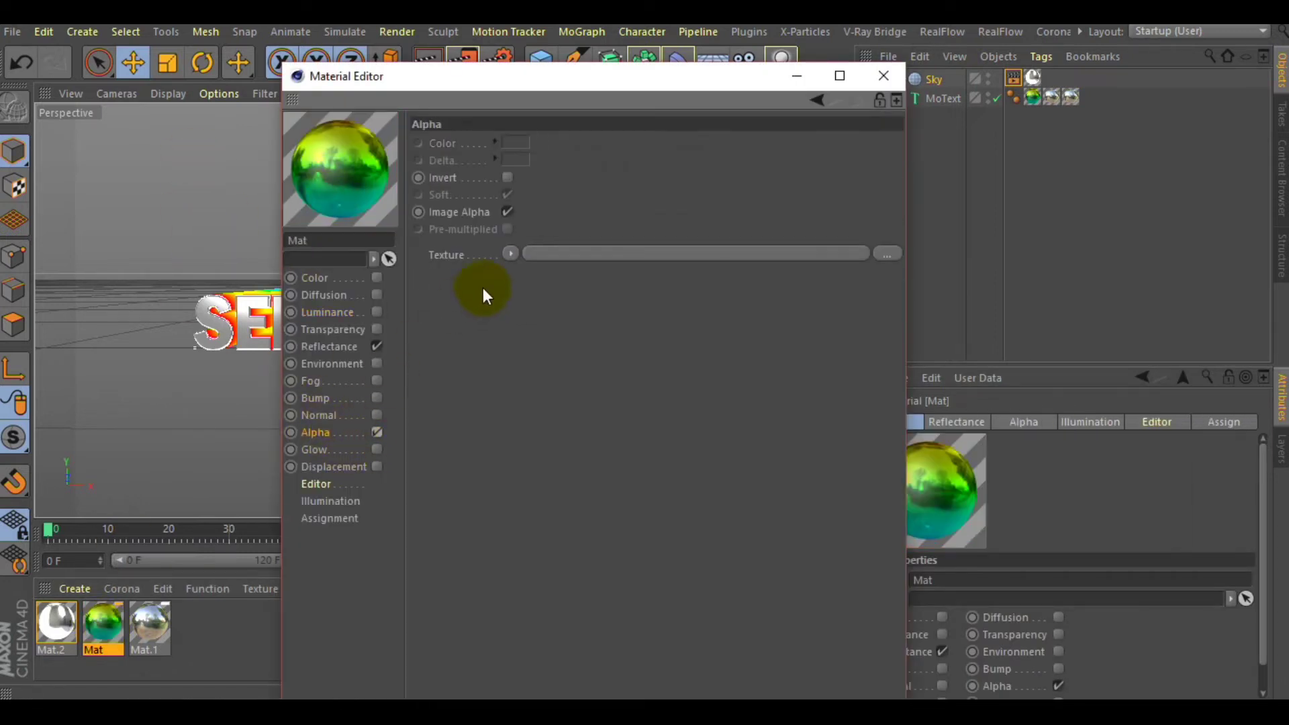
click(512, 253)
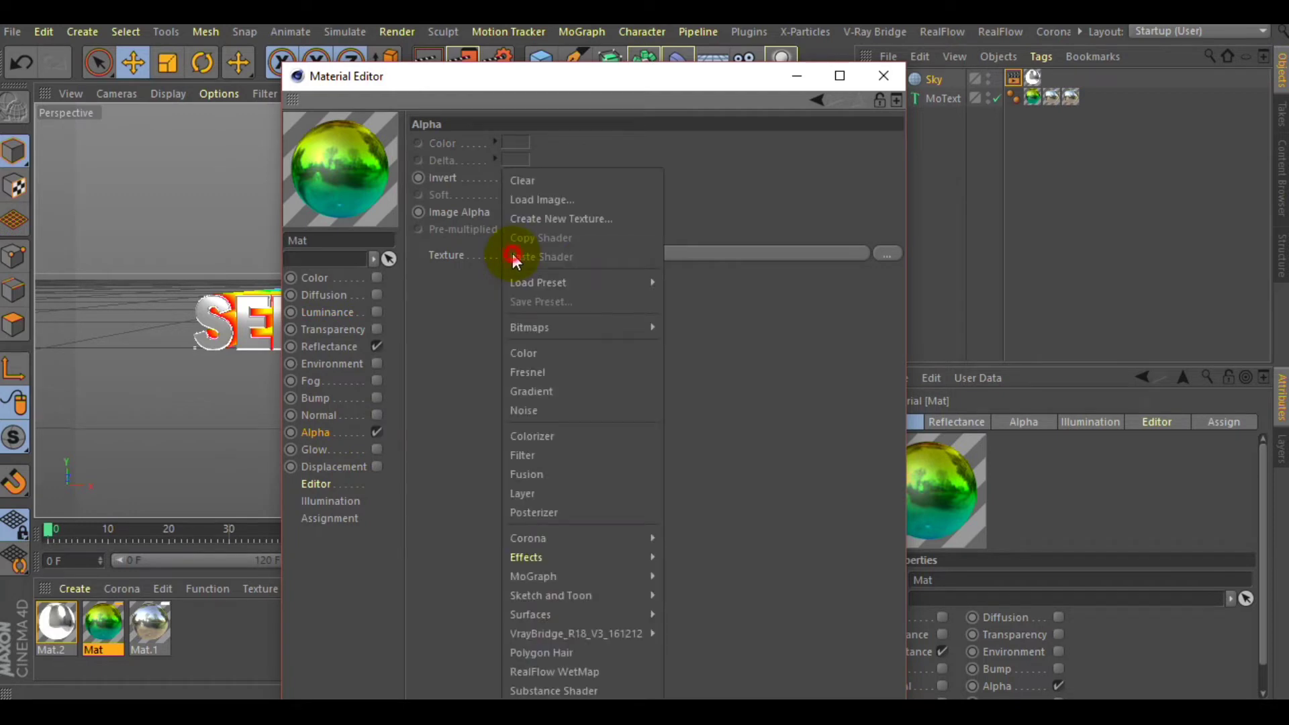
click(570, 387)
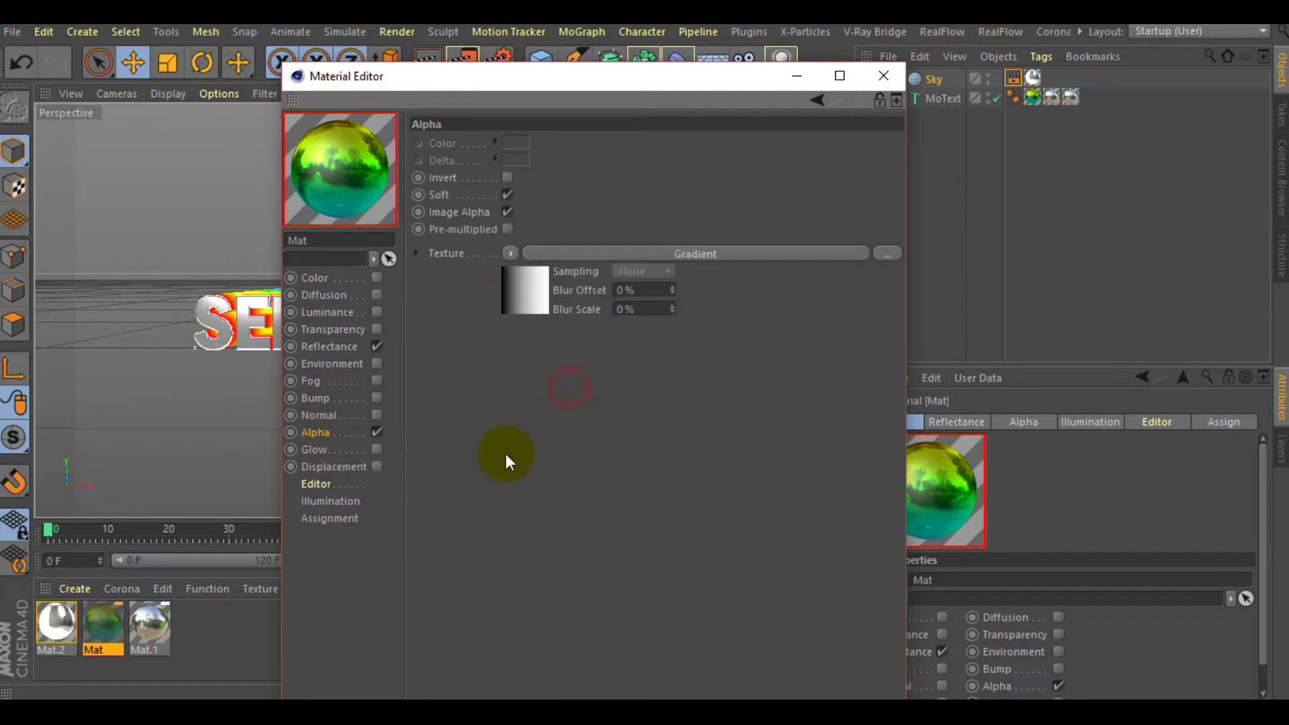
click(525, 299)
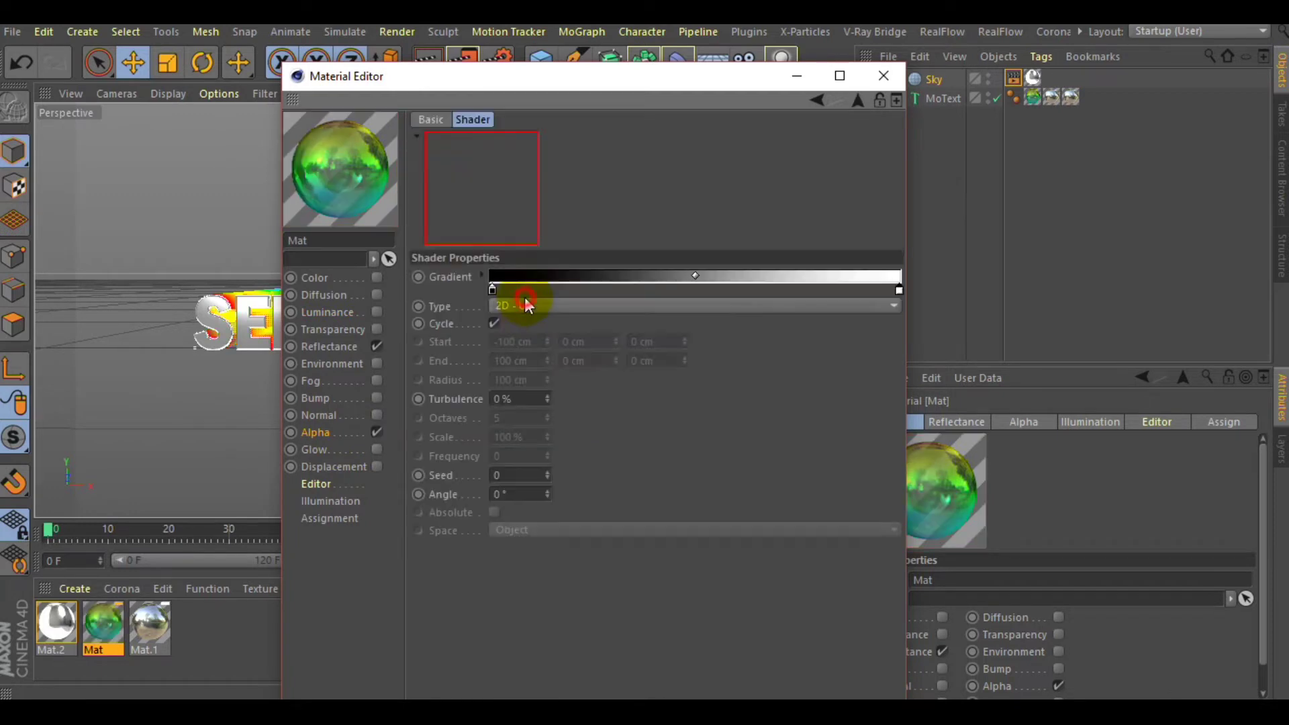
click(558, 309)
click(550, 344)
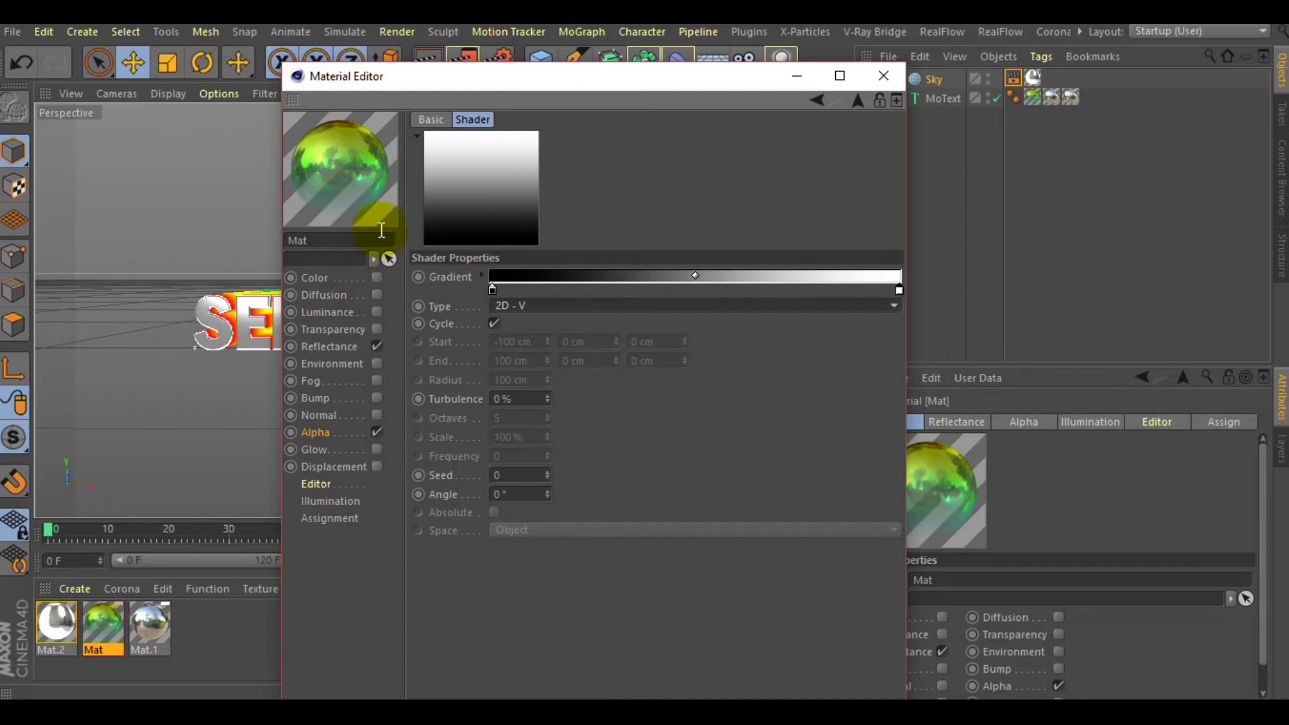
Step: Adjust the black and white gradient knots and shift the midpoint slightly right
click(493, 289)
drag(492, 289, 731, 276)
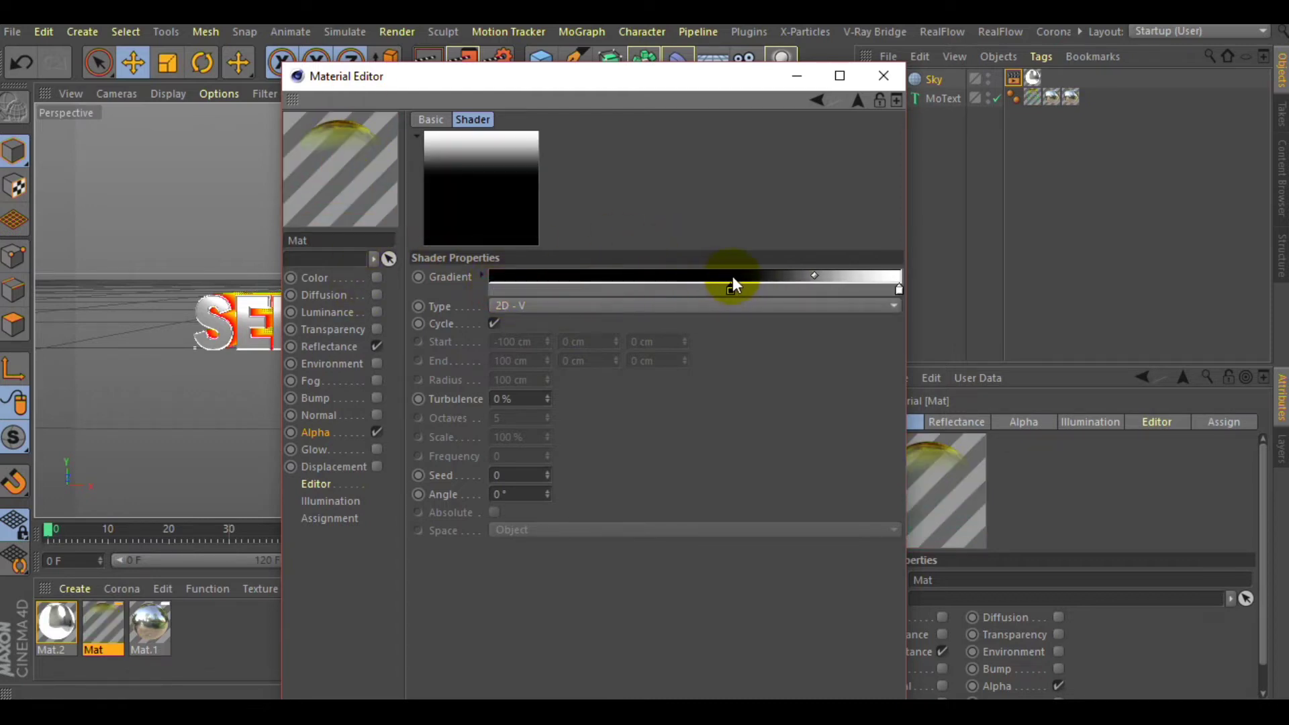
drag(732, 292, 490, 291)
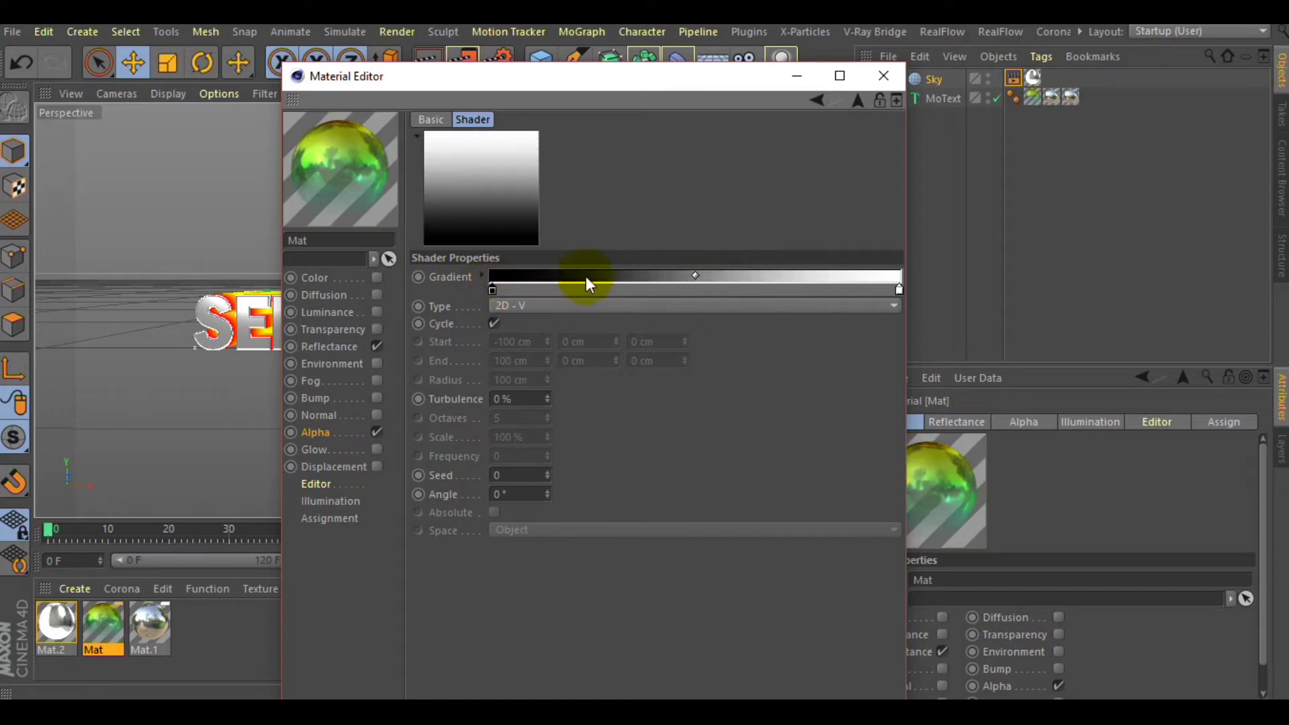
drag(900, 289, 522, 285)
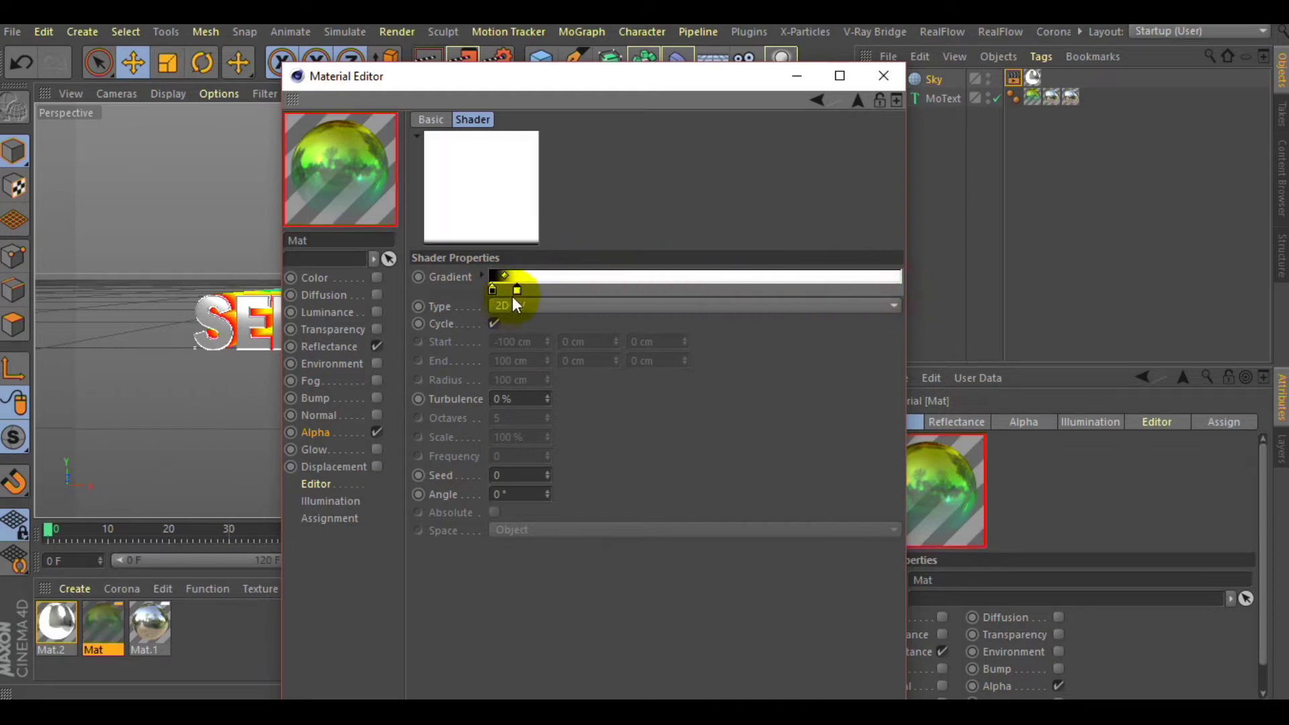
drag(517, 289, 900, 287)
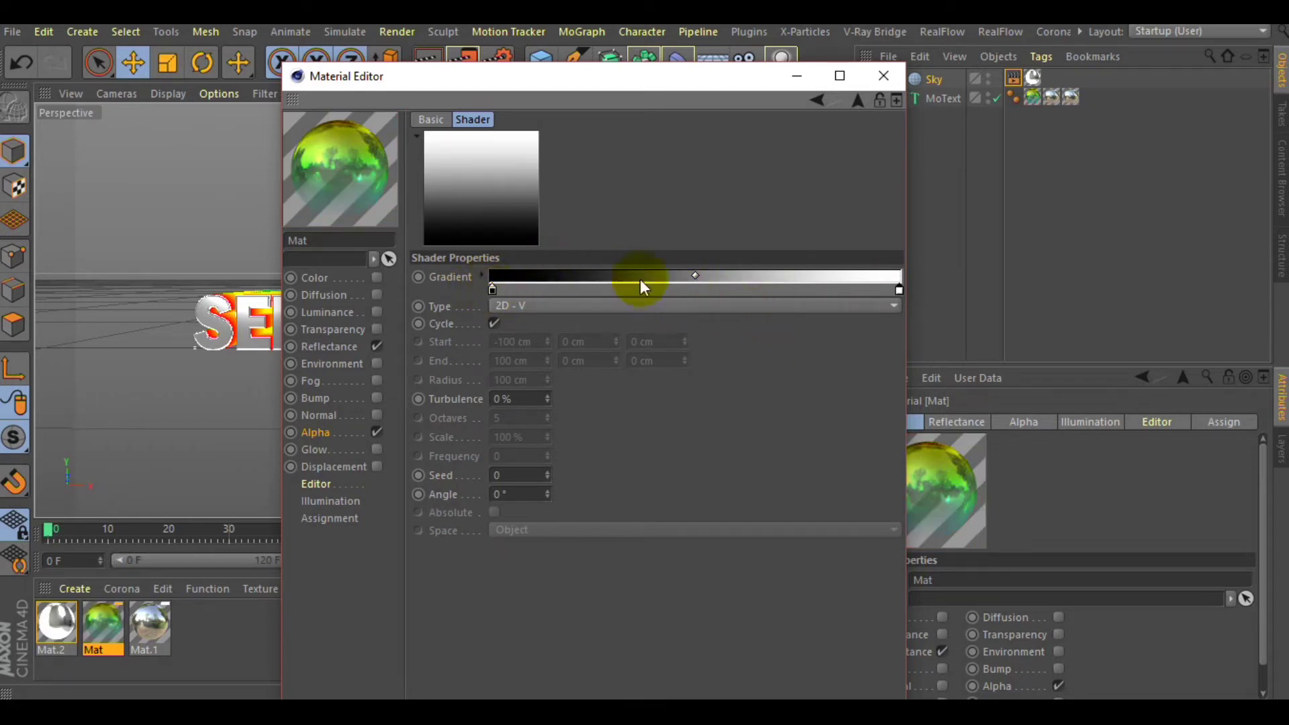
mouse_move(699, 275)
mouse_down()
mouse_move(727, 274)
mouse_move(711, 274)
mouse_up()
Step: Close the editor, maximize the Right view, and start a Pen-tool spline at the text's left end
click(883, 75)
mouse_move(99, 614)
mouse_down()
mouse_move(834, 365)
mouse_move(717, 360)
mouse_move(121, 621)
mouse_up()
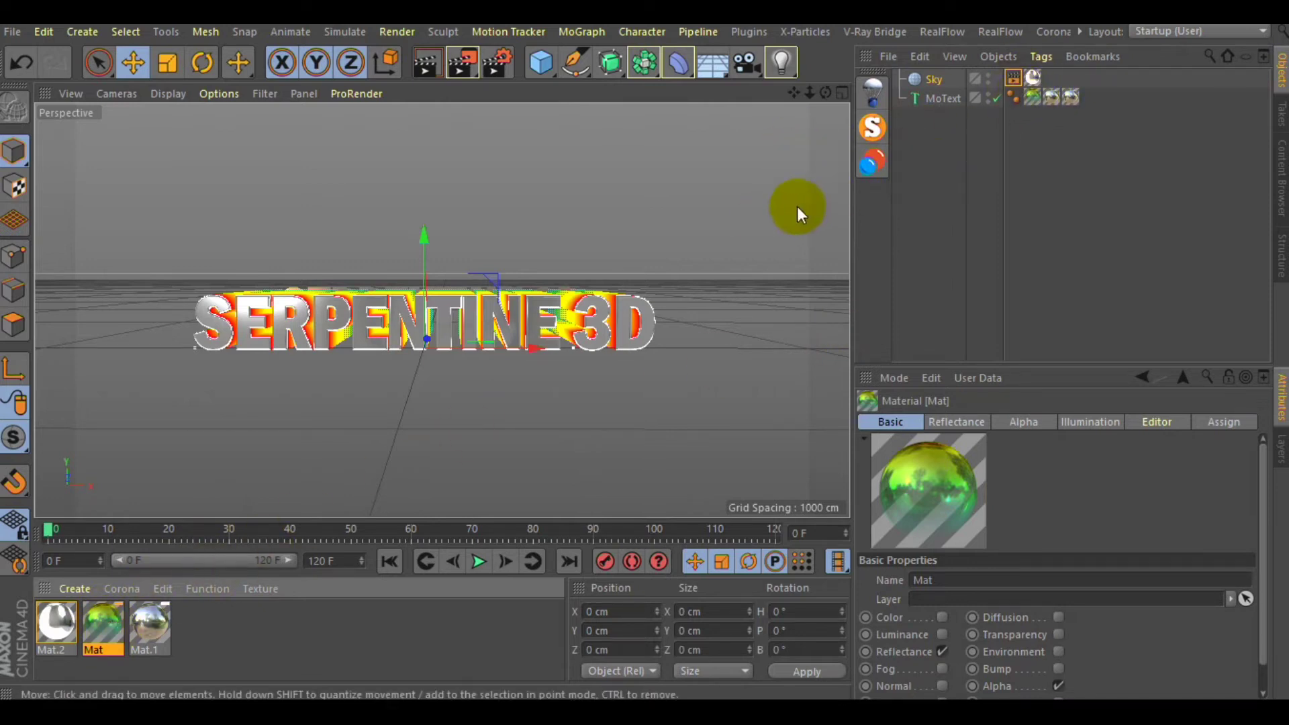
click(843, 92)
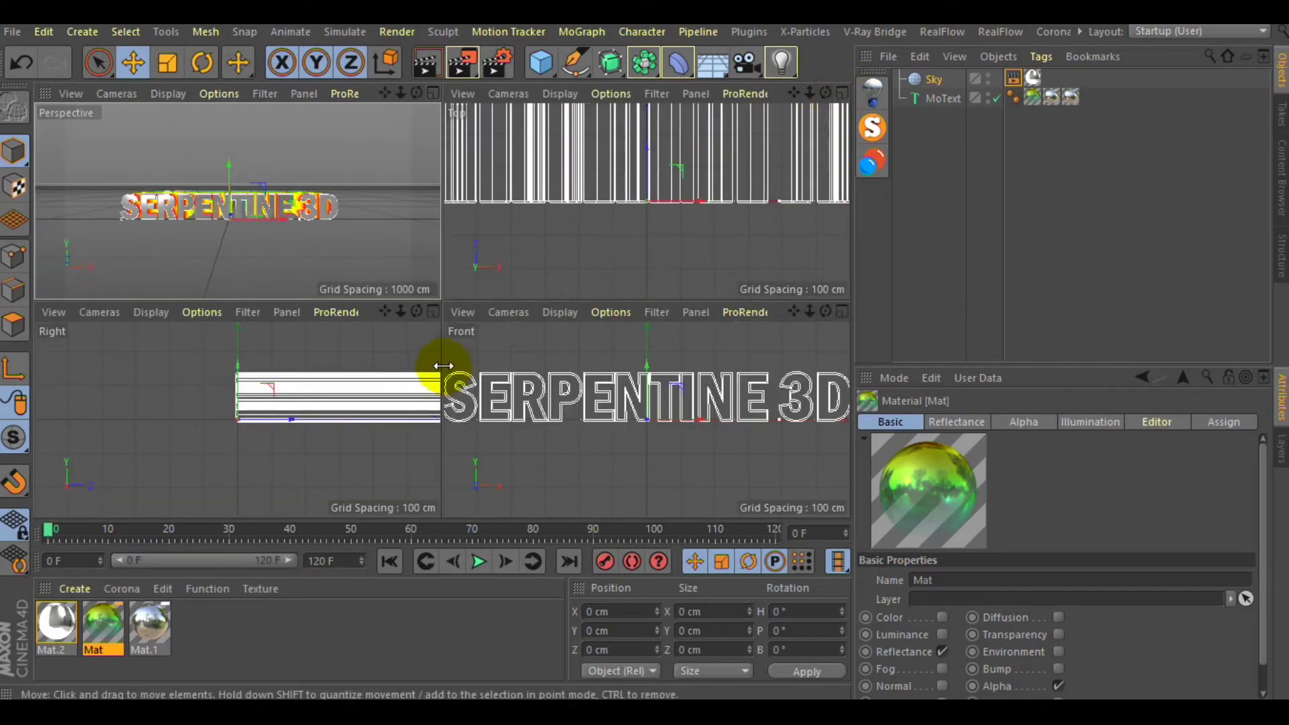
click(426, 311)
drag(810, 94, 656, 148)
drag(442, 310, 425, 305)
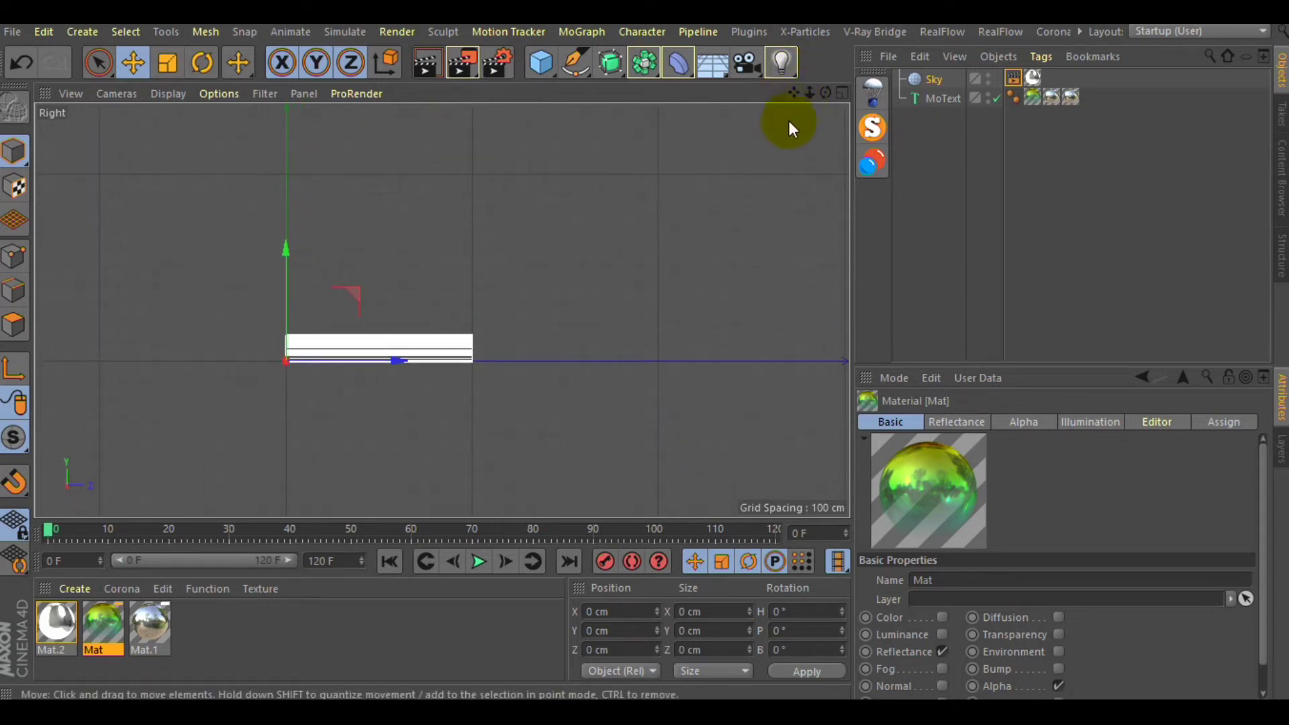
drag(576, 63, 655, 89)
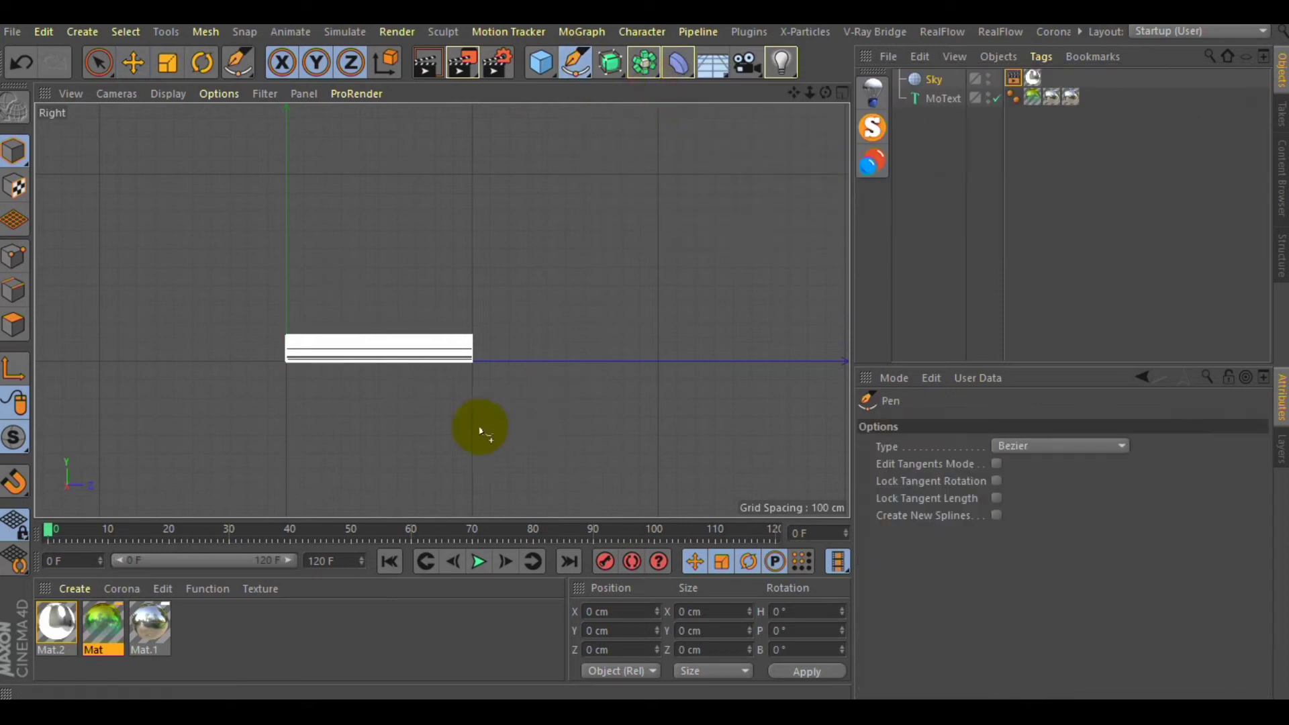
click(289, 354)
Step: Drag out low, rising and final Bezier points into an S wave that dips below, then crests above
drag(402, 420, 445, 423)
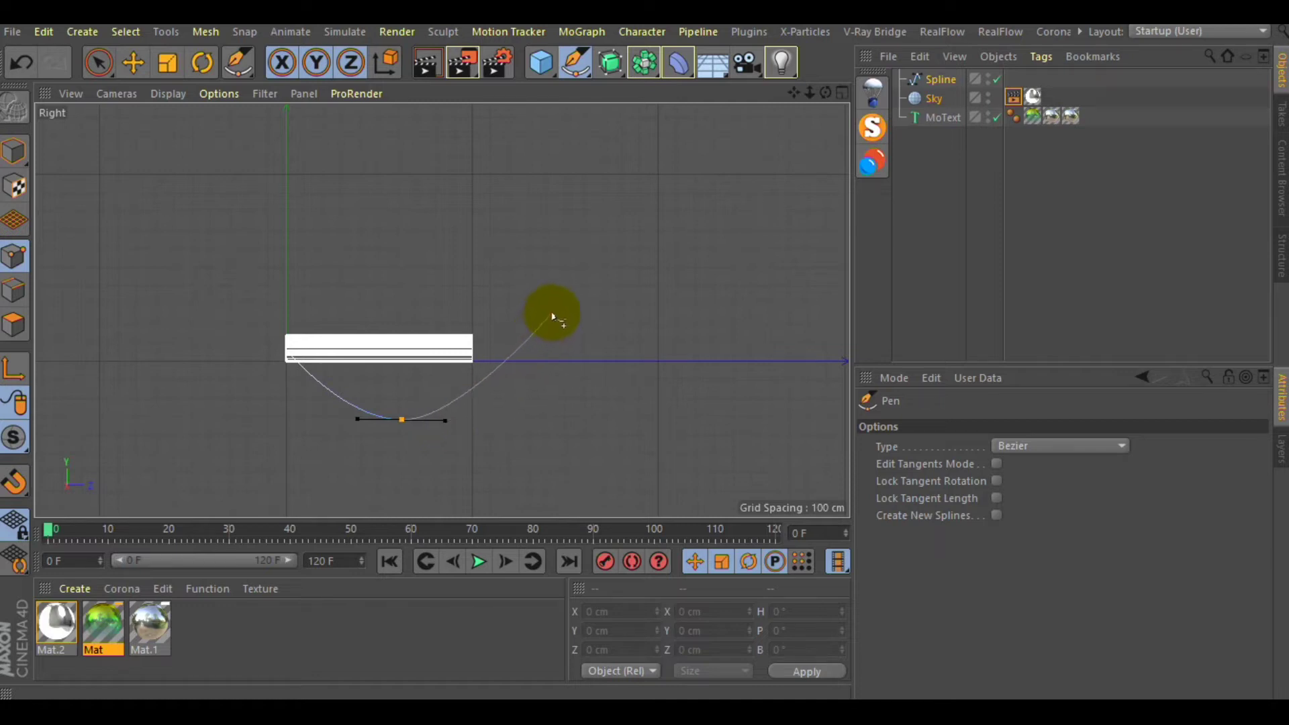
drag(557, 306, 573, 290)
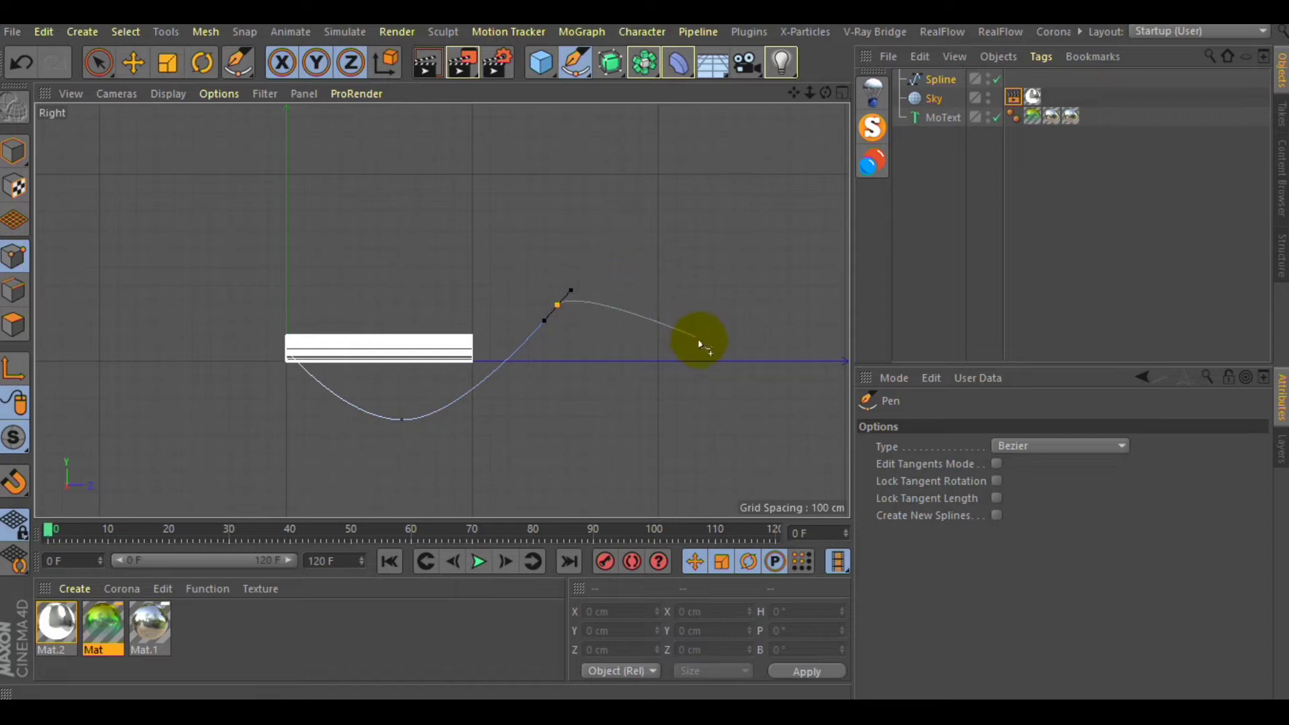
drag(692, 321, 724, 372)
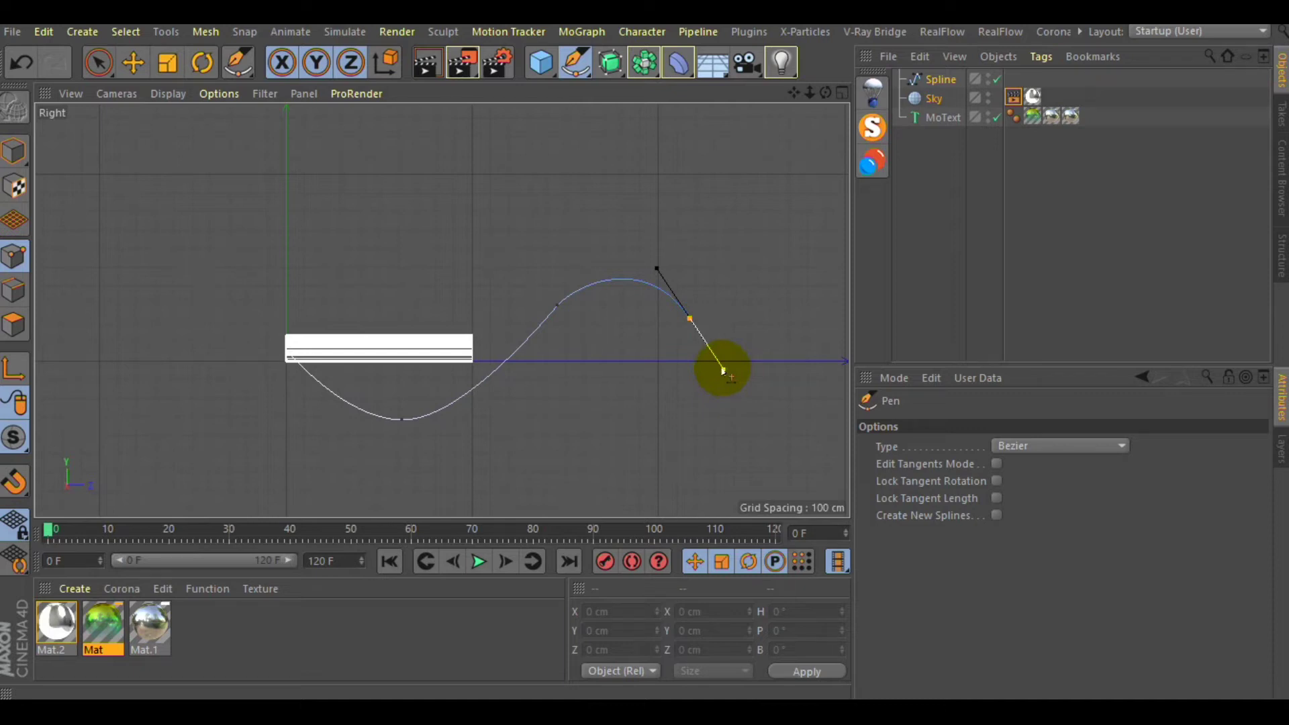
key(Escape)
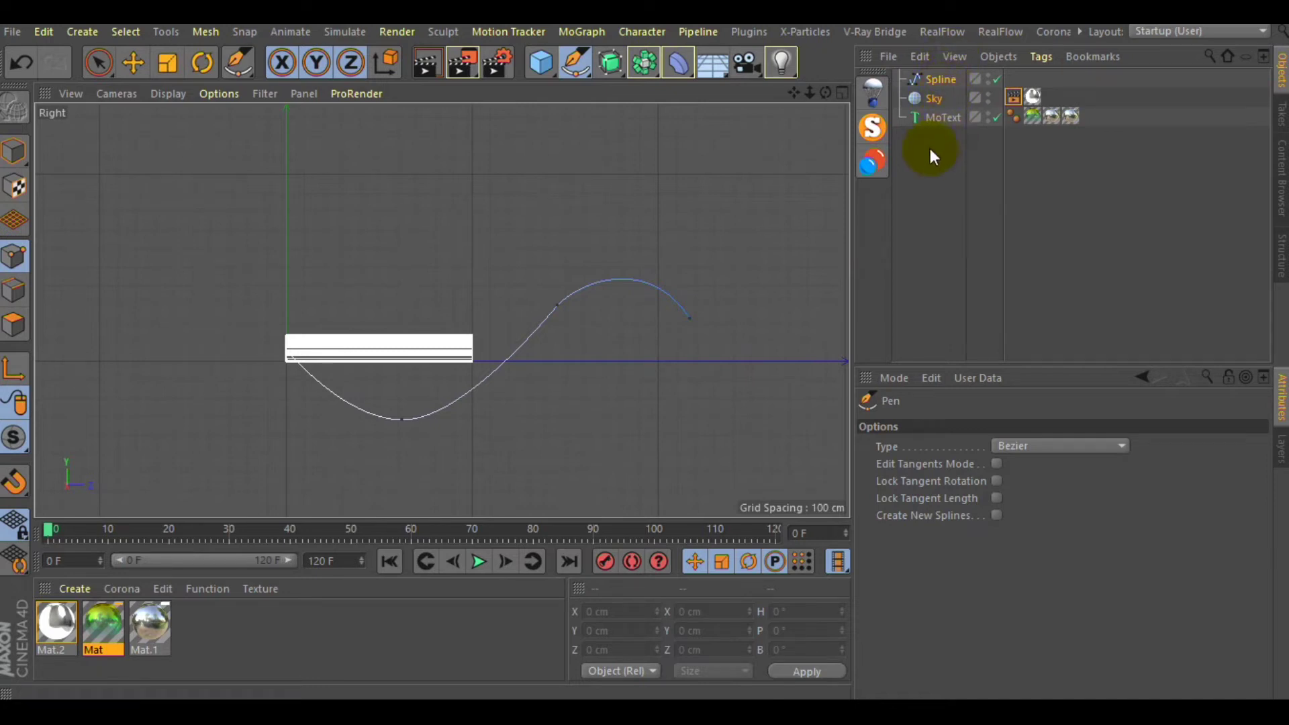
Step: Add a Spline Wrap deformer and link the drawn Spline into its Spline field
click(687, 70)
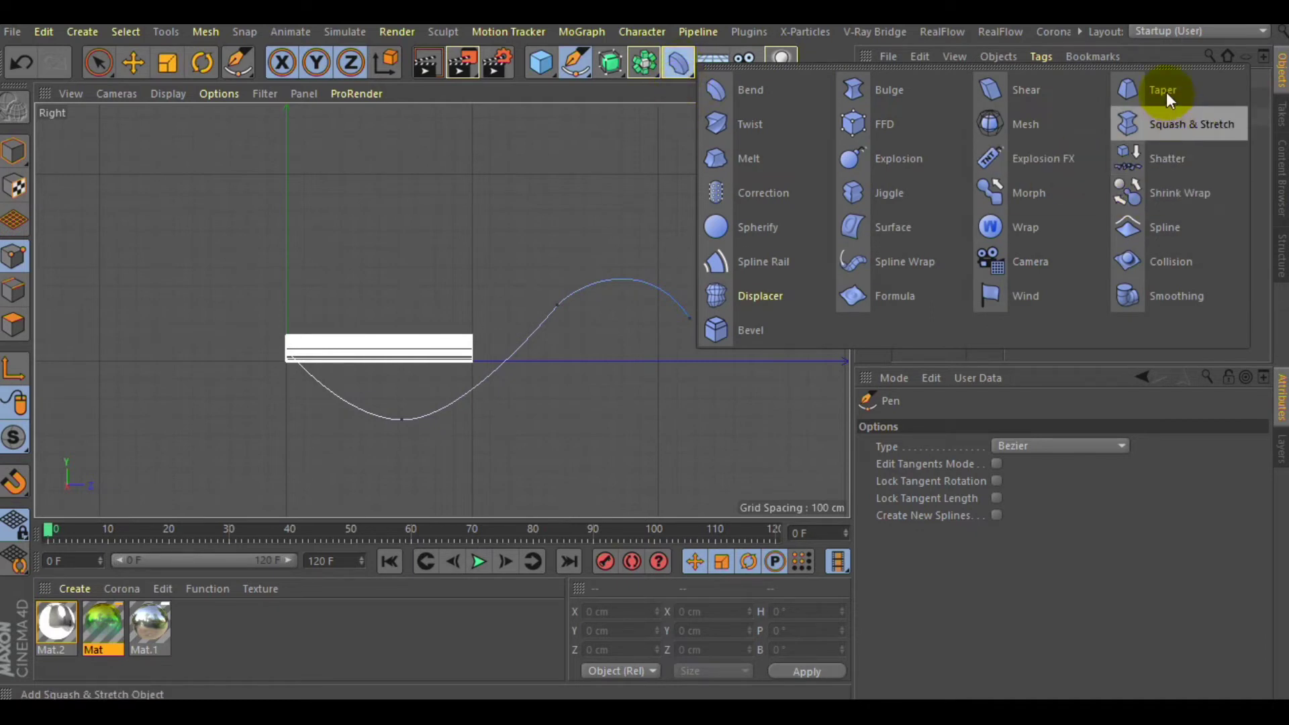
click(903, 261)
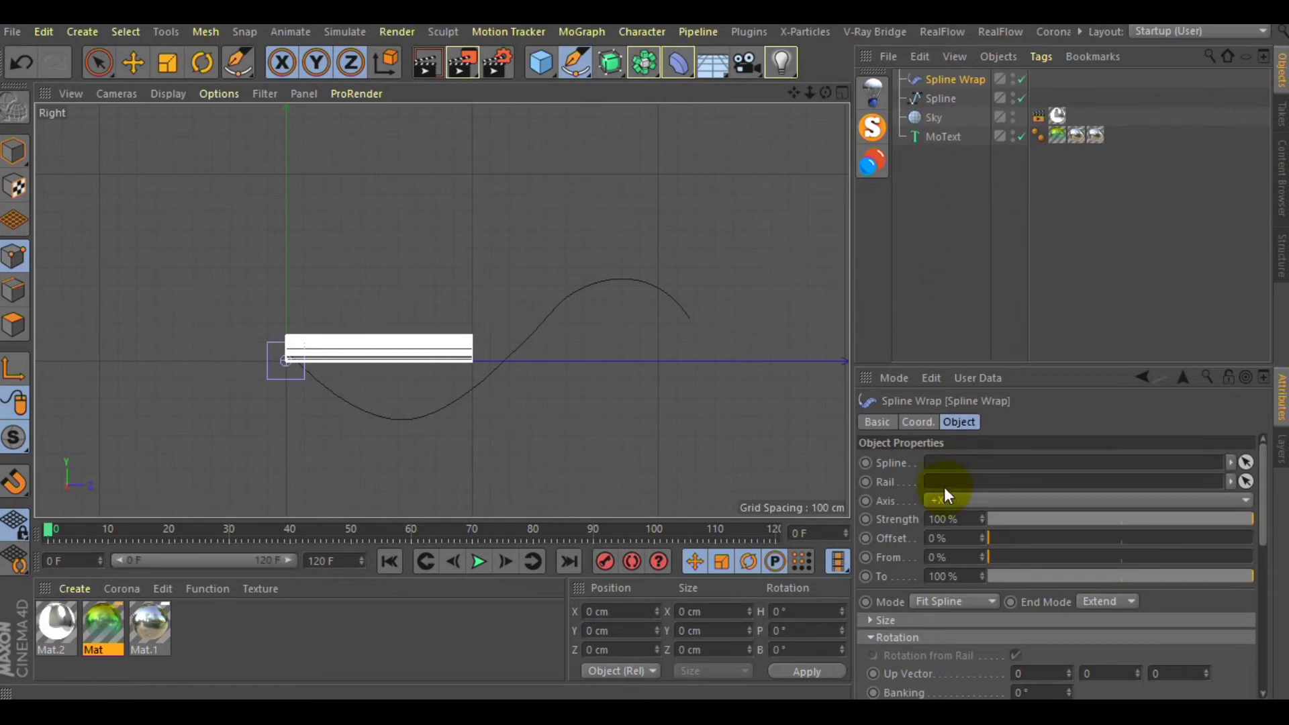
drag(944, 98, 958, 473)
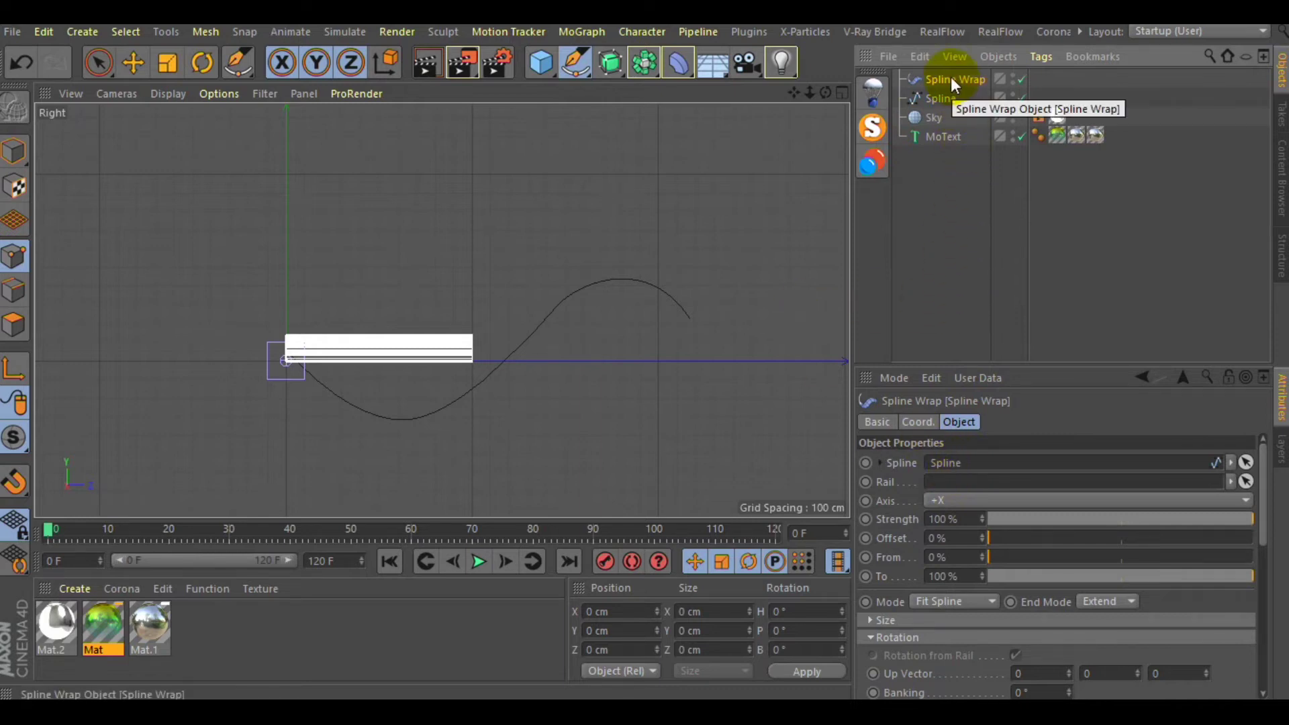
Step: Parent the Spline Wrap under MoText so the text bends along the curve
drag(951, 76, 942, 113)
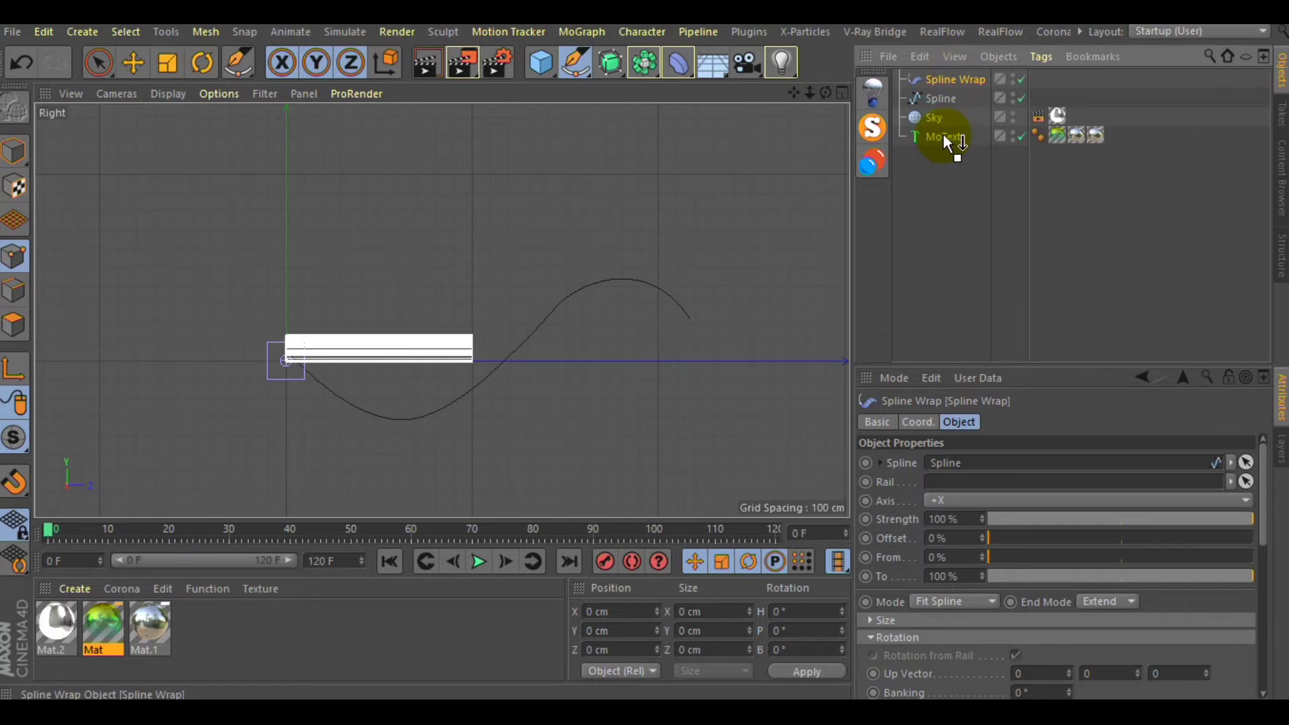
drag(944, 135, 944, 136)
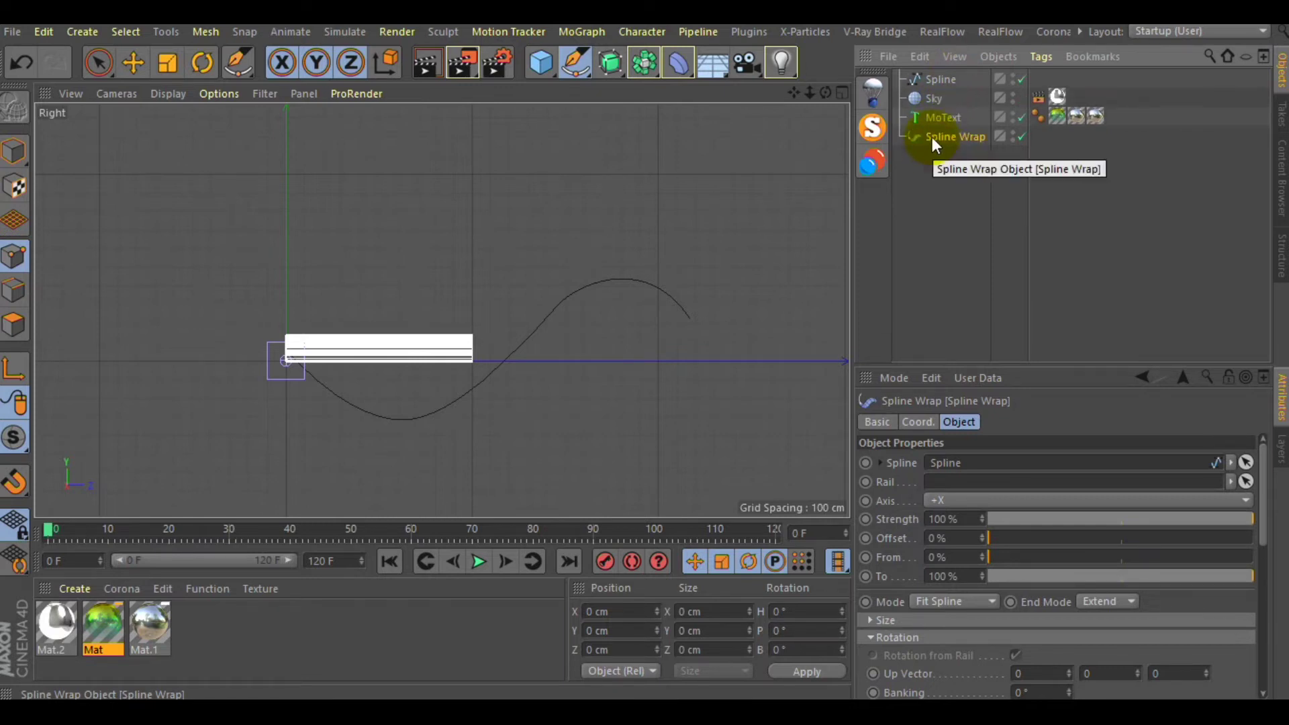
mouse_move(934, 137)
mouse_down()
mouse_move(937, 111)
mouse_move(945, 120)
mouse_up()
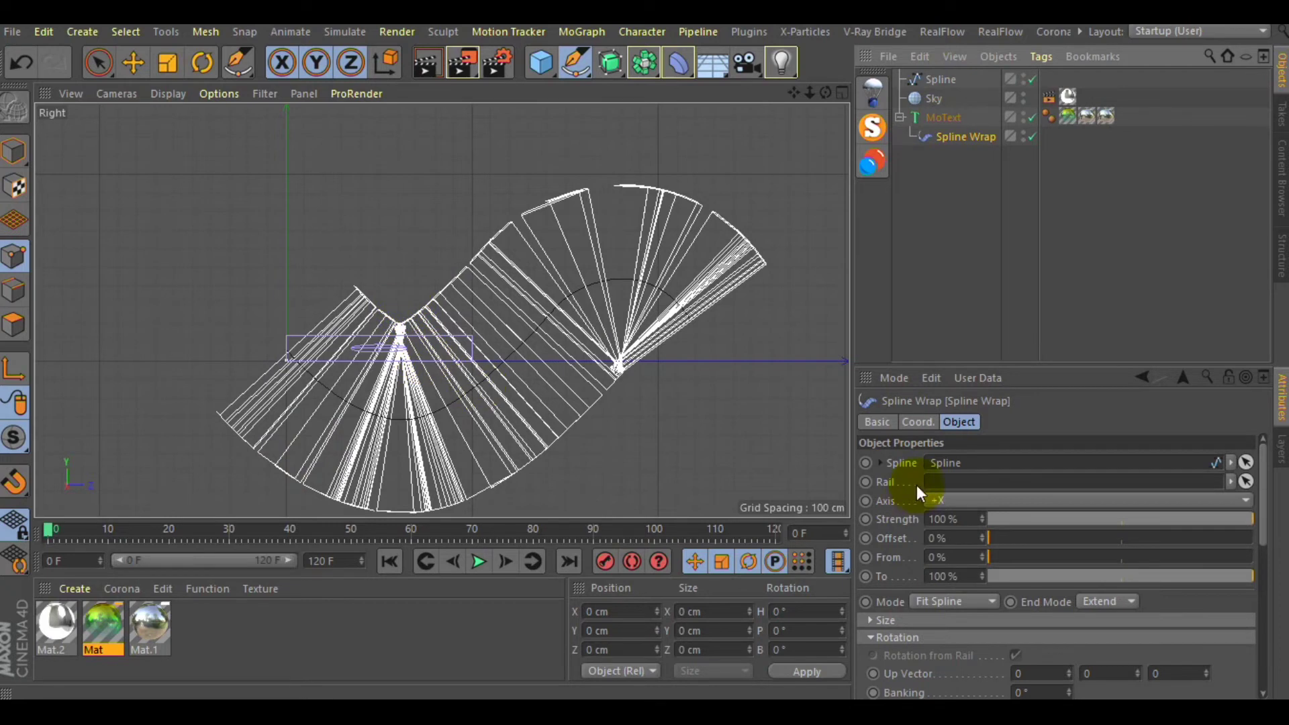
click(948, 501)
Step: Set the Spline Wrap axis to +Z and Banking to -90°
click(962, 597)
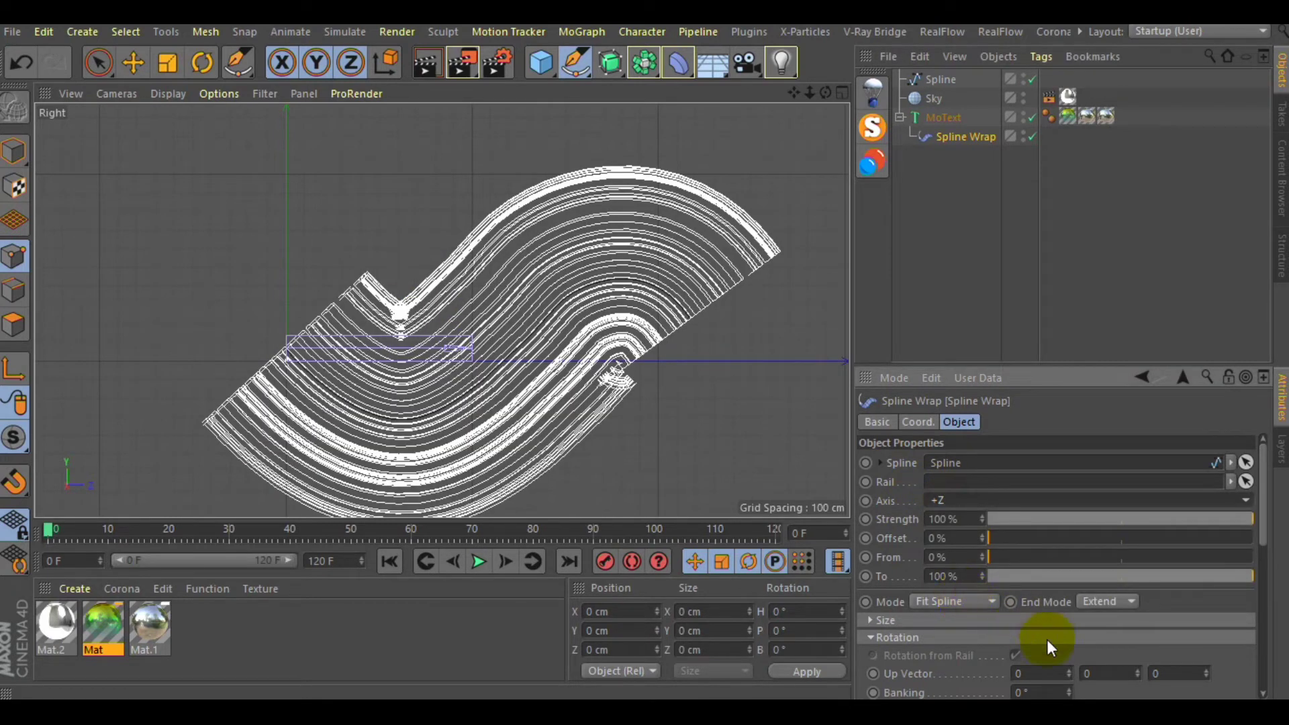
drag(1261, 526, 1268, 587)
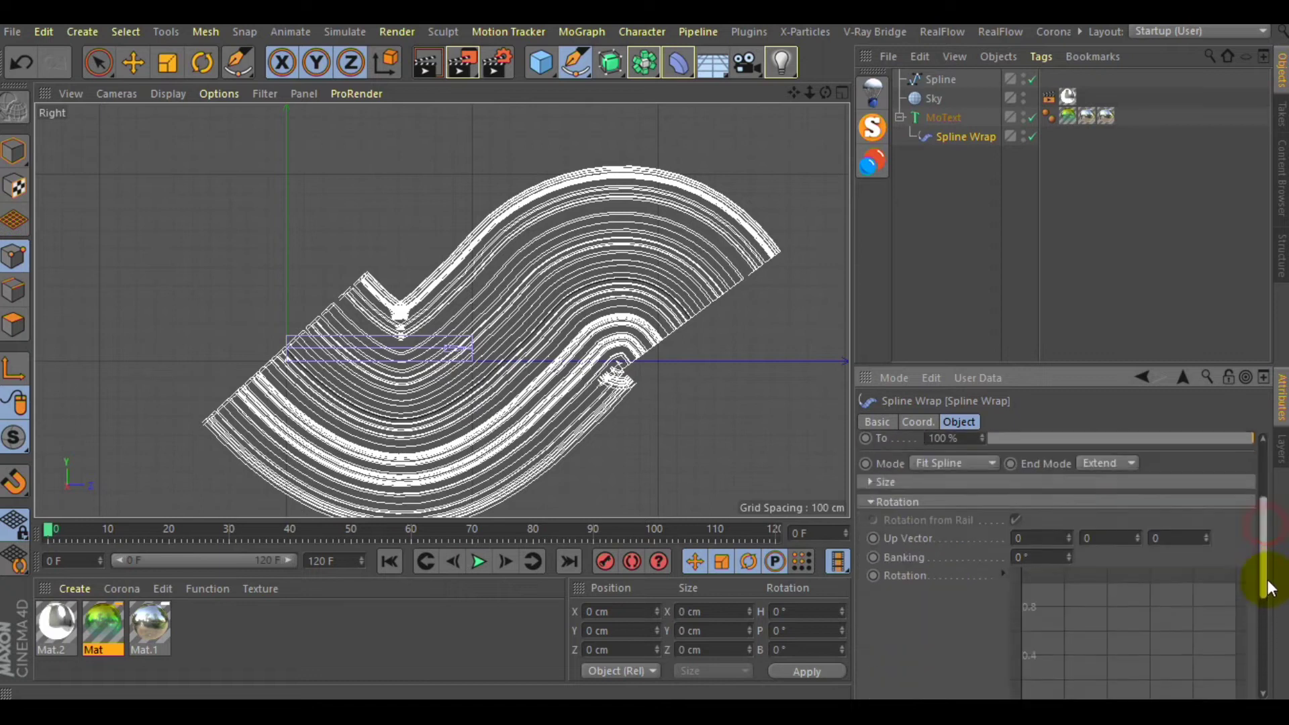
click(1027, 545)
text(-90)
key(Return)
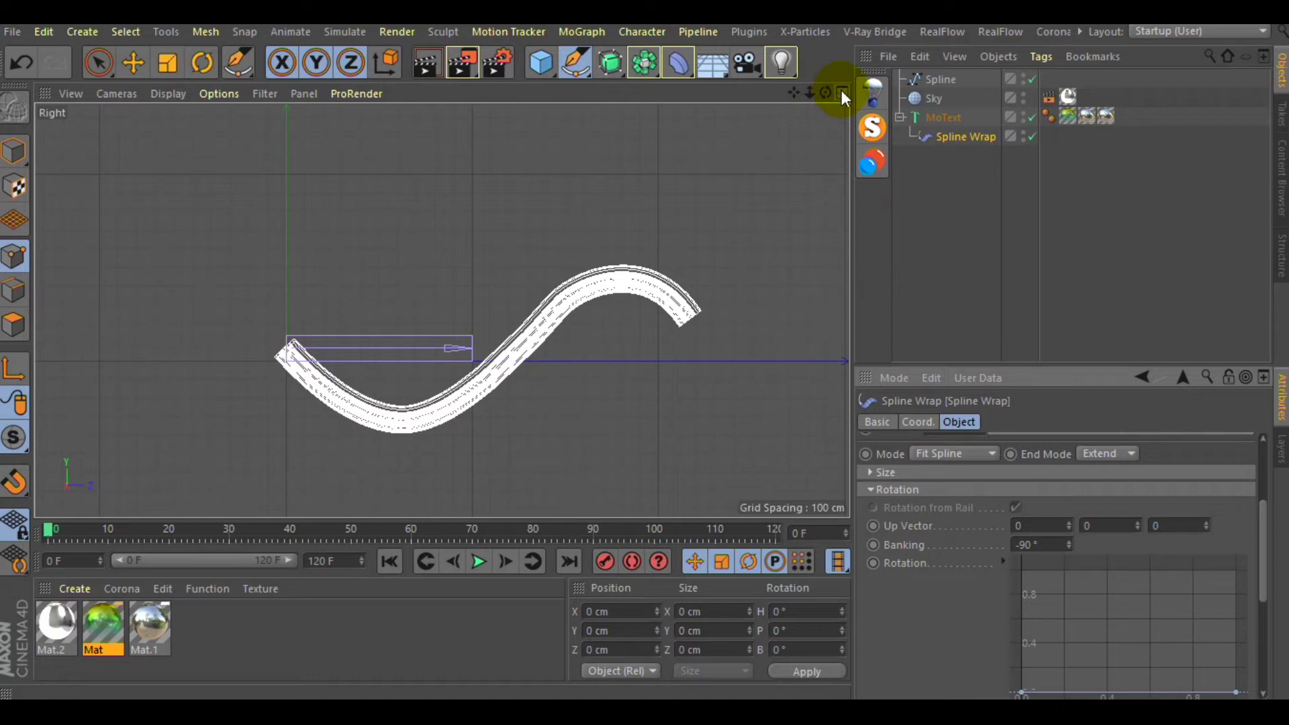
Step: Test the Strength, From and To sliders, then restore them to 100/0/100%
click(917, 423)
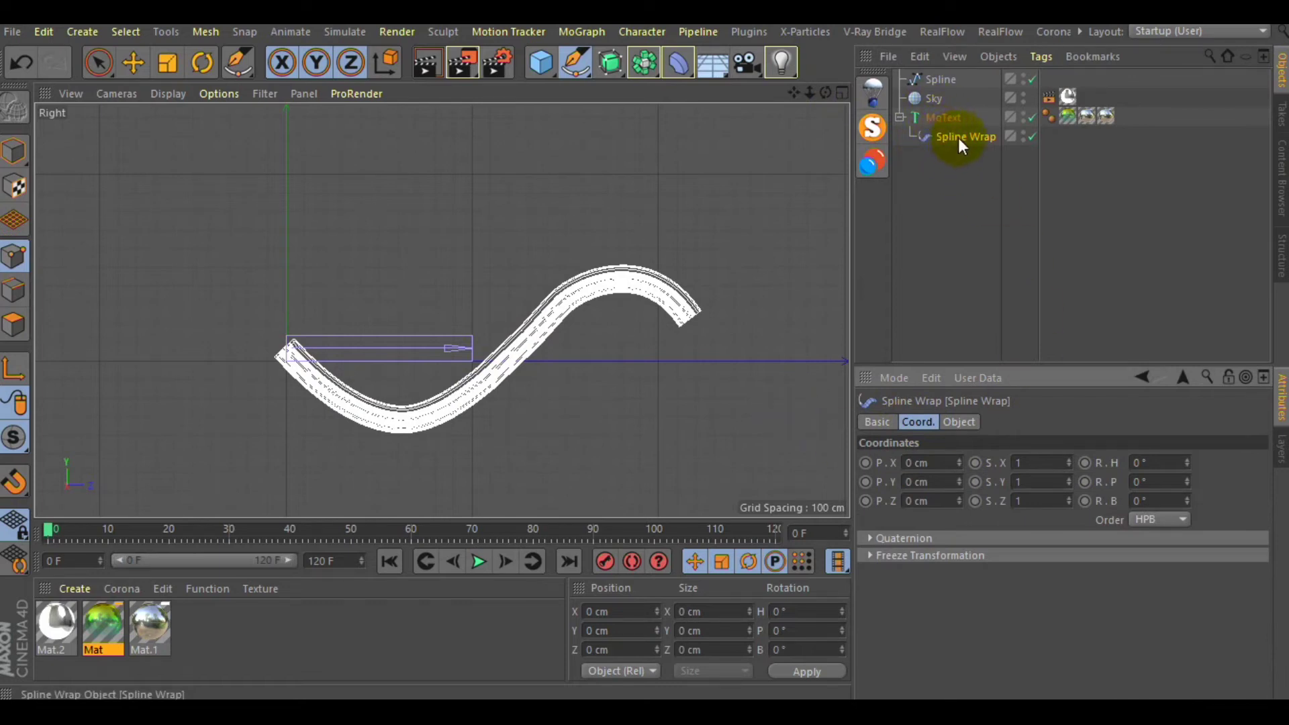
click(963, 422)
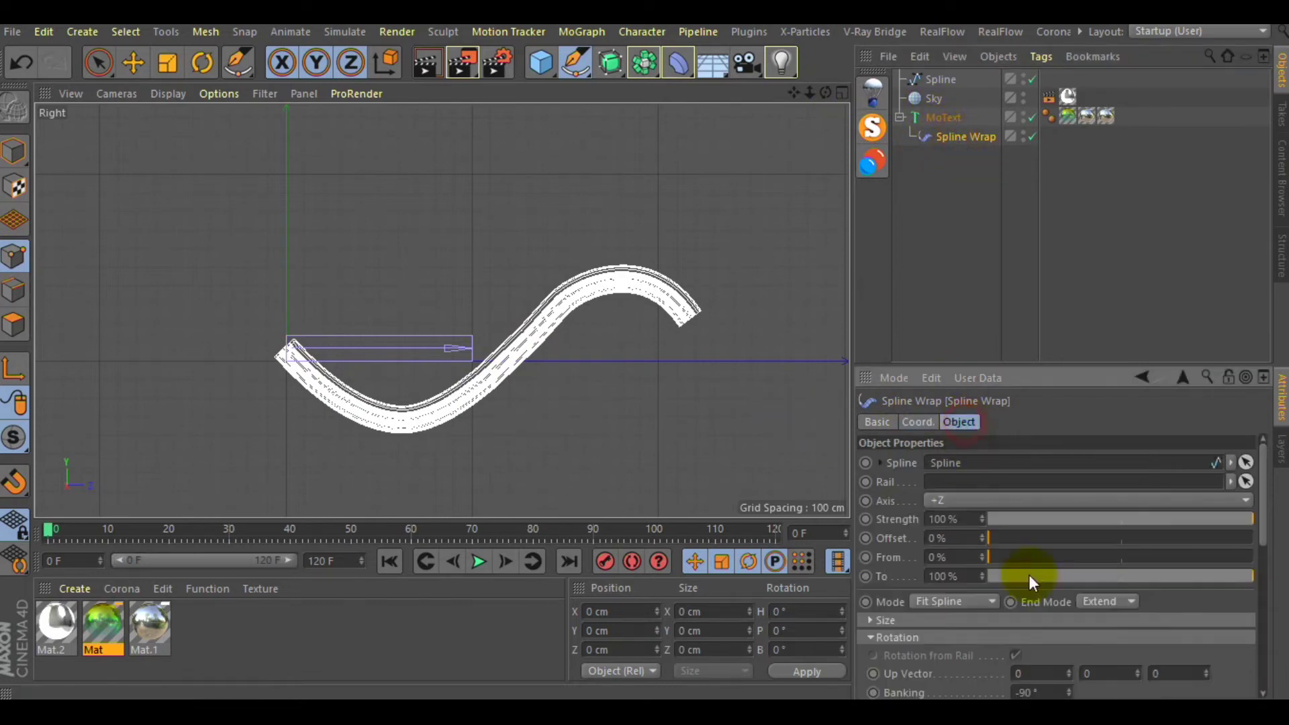
drag(1222, 521, 1266, 521)
drag(1212, 577, 1261, 578)
mouse_move(1082, 554)
mouse_down()
mouse_move(1171, 562)
mouse_move(914, 562)
mouse_move(1098, 556)
mouse_move(1073, 558)
mouse_up()
drag(980, 568, 1255, 559)
drag(1005, 555, 966, 560)
Step: Maximize the Perspective view and try the -Z wrap axis before returning to +Z
middle_click(716, 162)
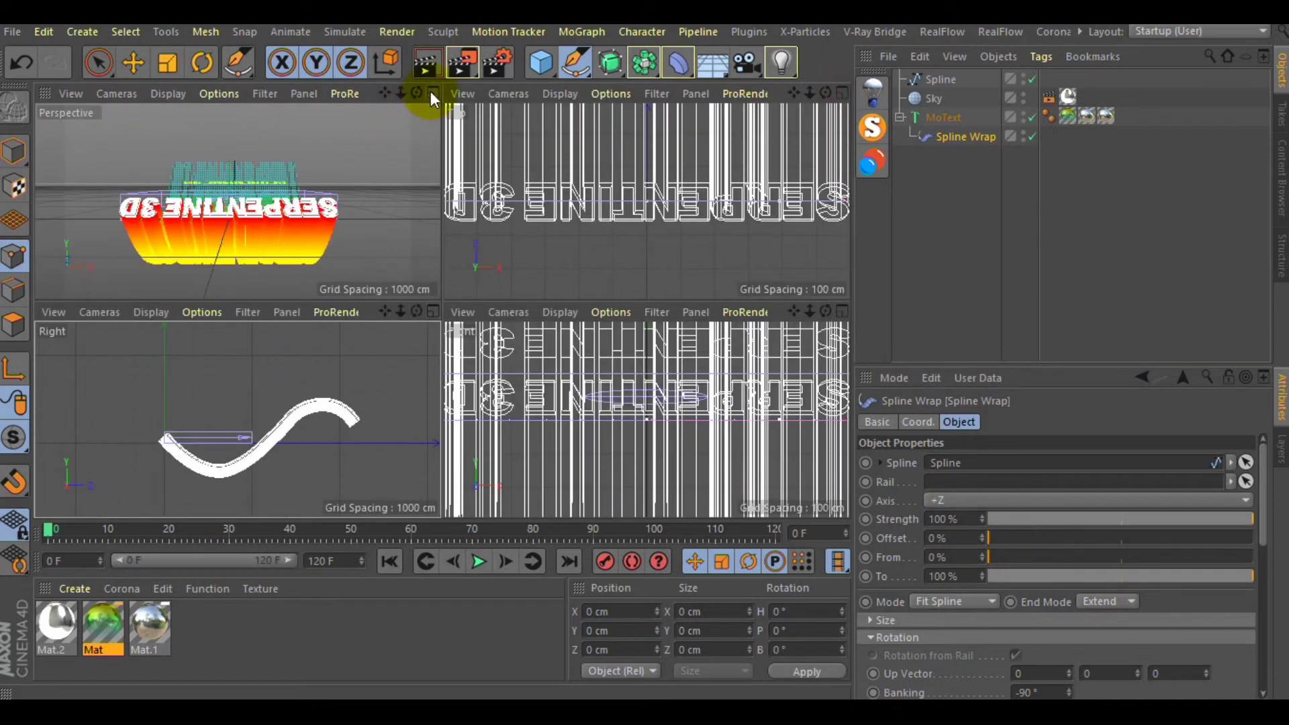
click(431, 94)
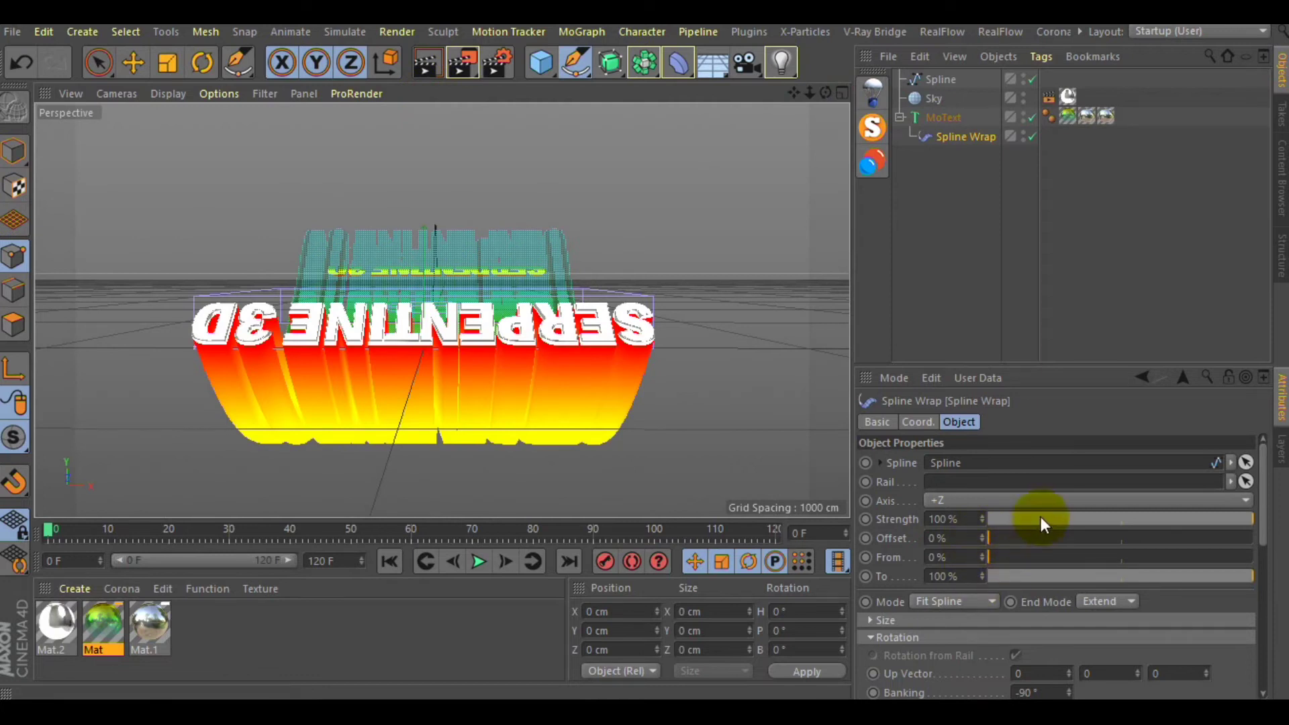
click(1014, 500)
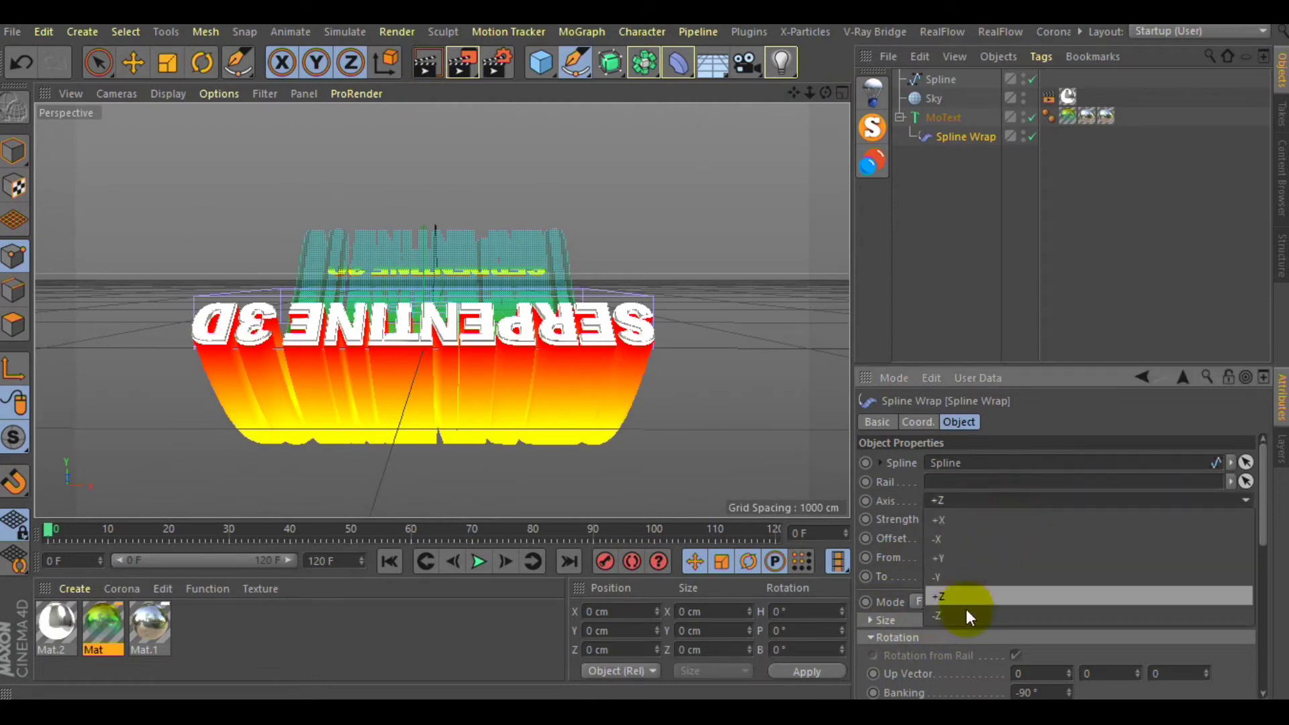
click(965, 598)
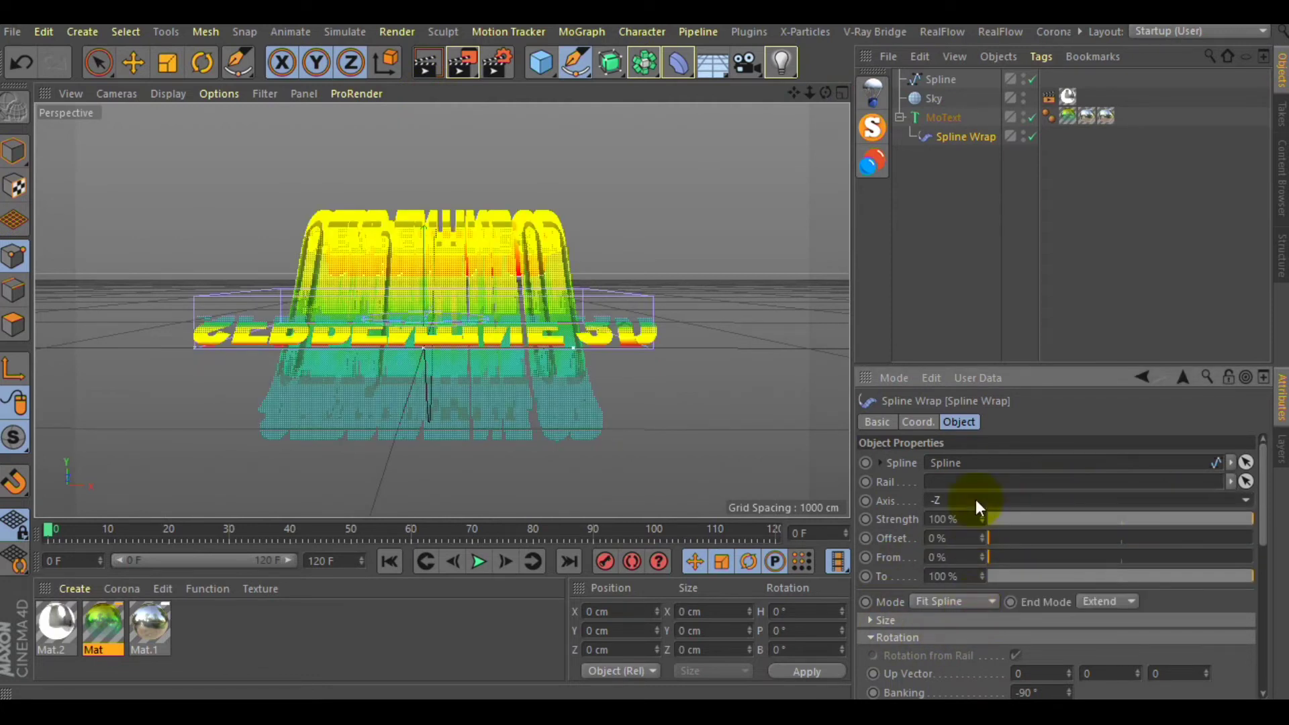
click(976, 500)
click(954, 595)
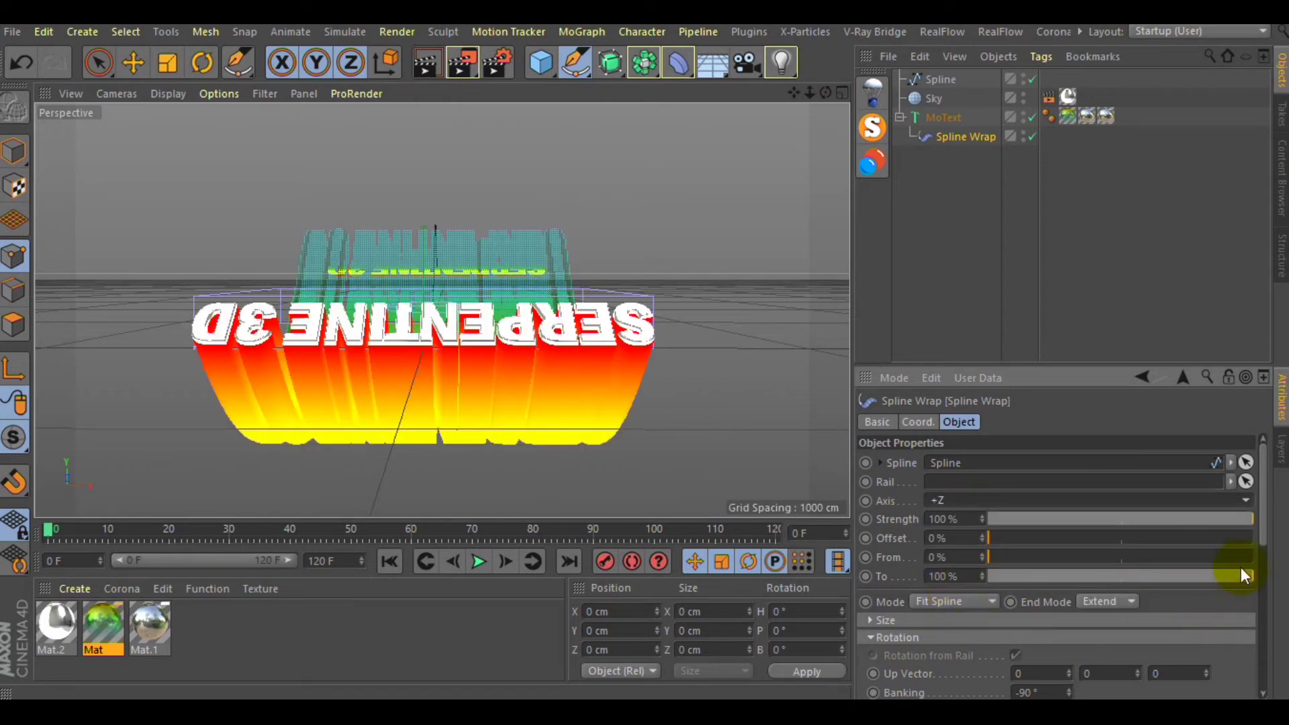
Step: Set the Spline Wrap's Banking to 90° so SERPENTINE 3D reads correctly
drag(1265, 531, 1138, 590)
drag(1051, 585, 872, 599)
click(1023, 584)
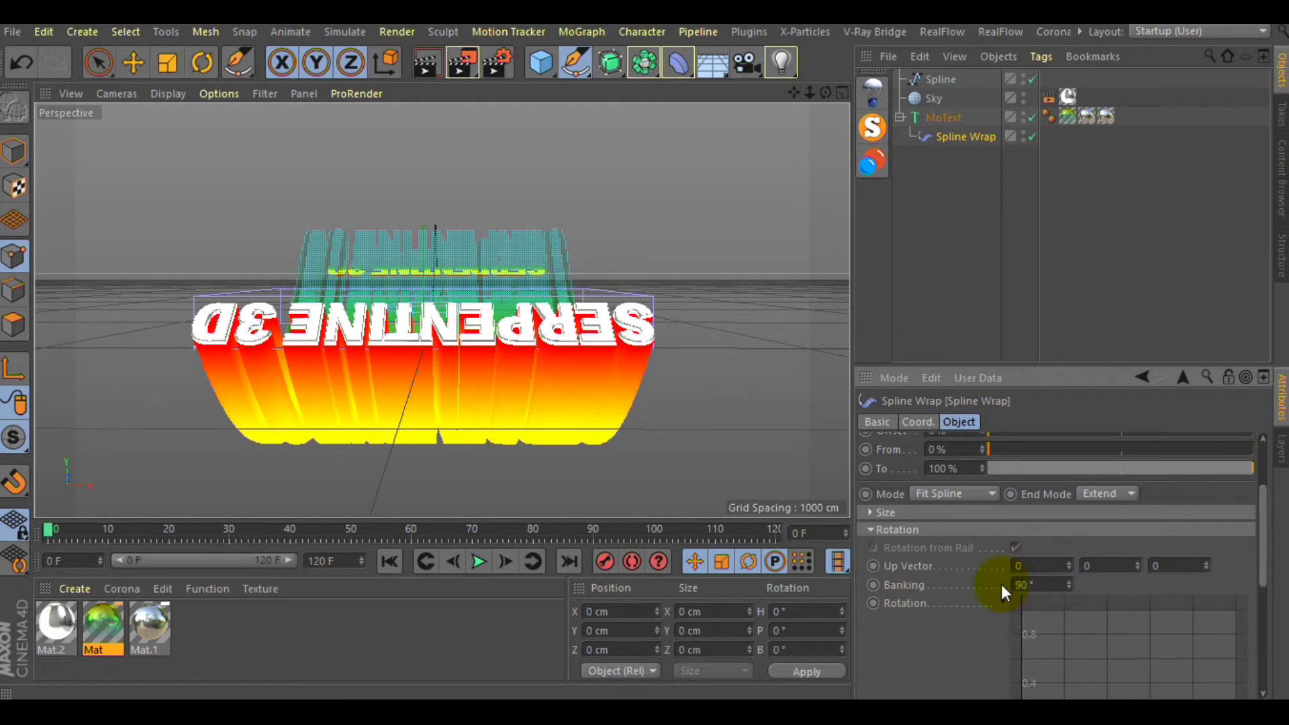
key(Return)
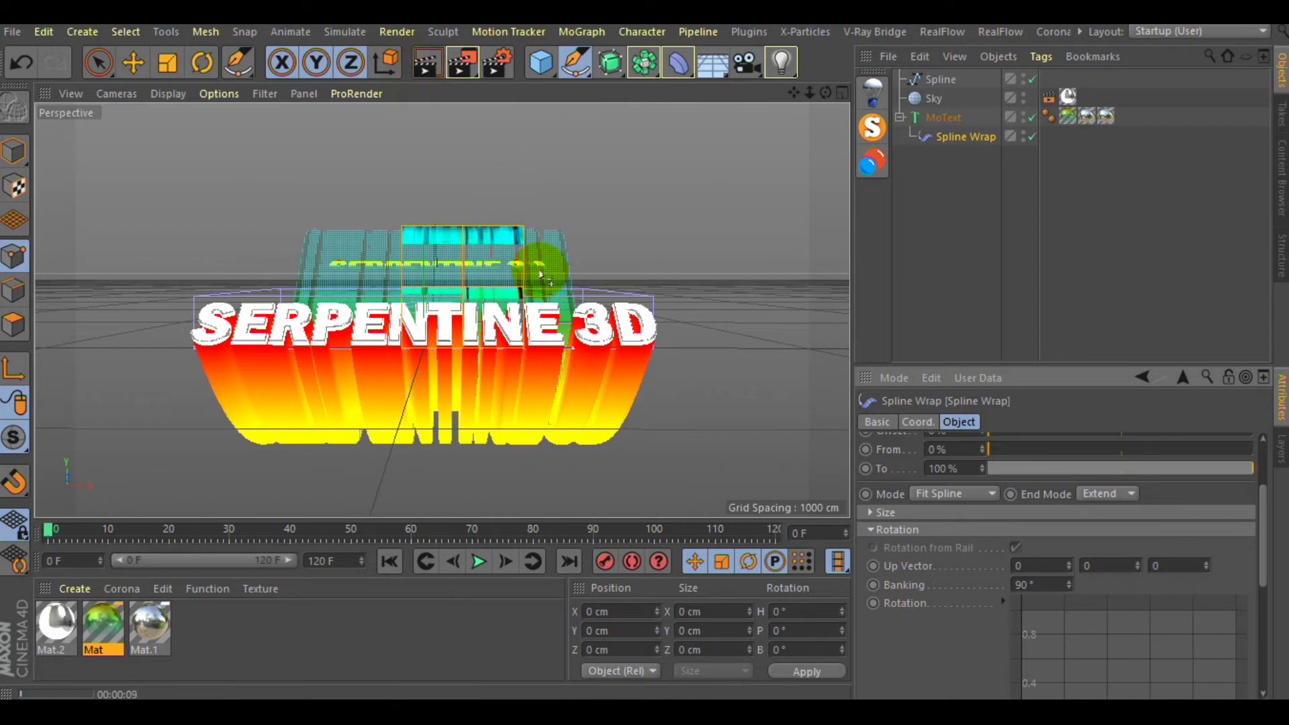
click(958, 136)
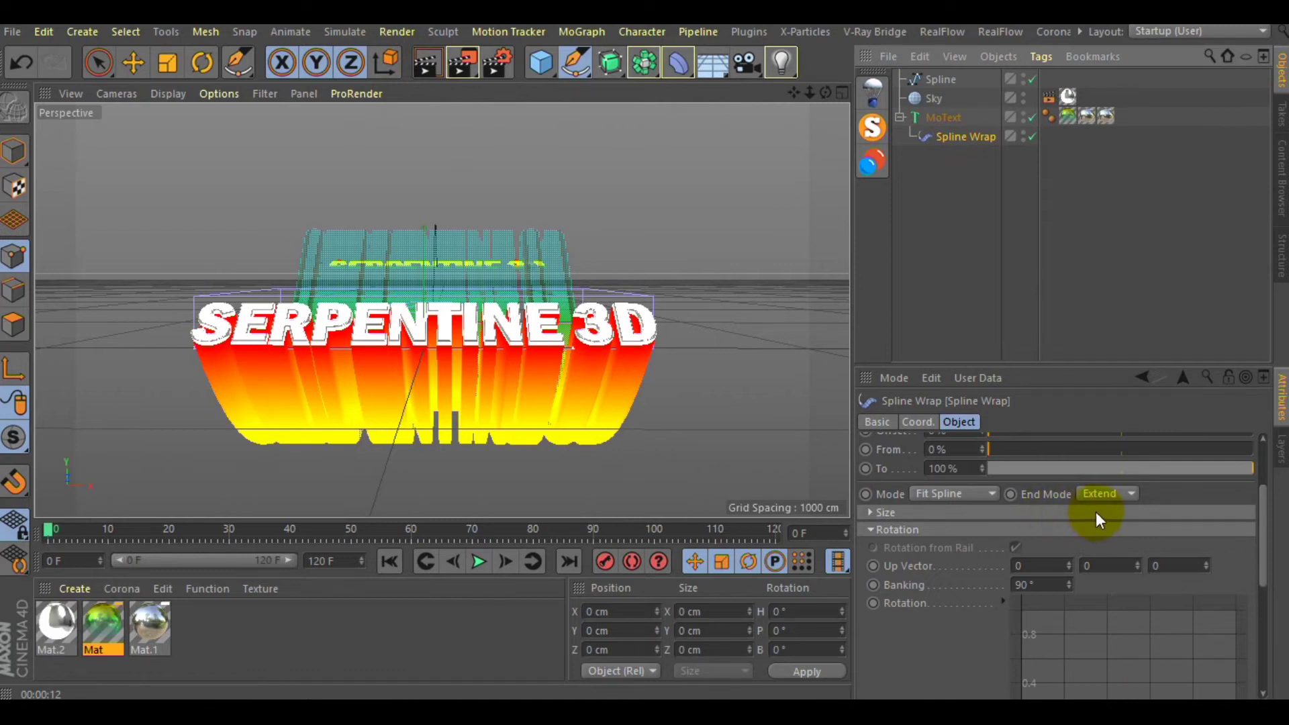
Step: Pull the Spline Wrap's To back to 64% and frame an interactive render region over the text
drag(1180, 464, 1163, 492)
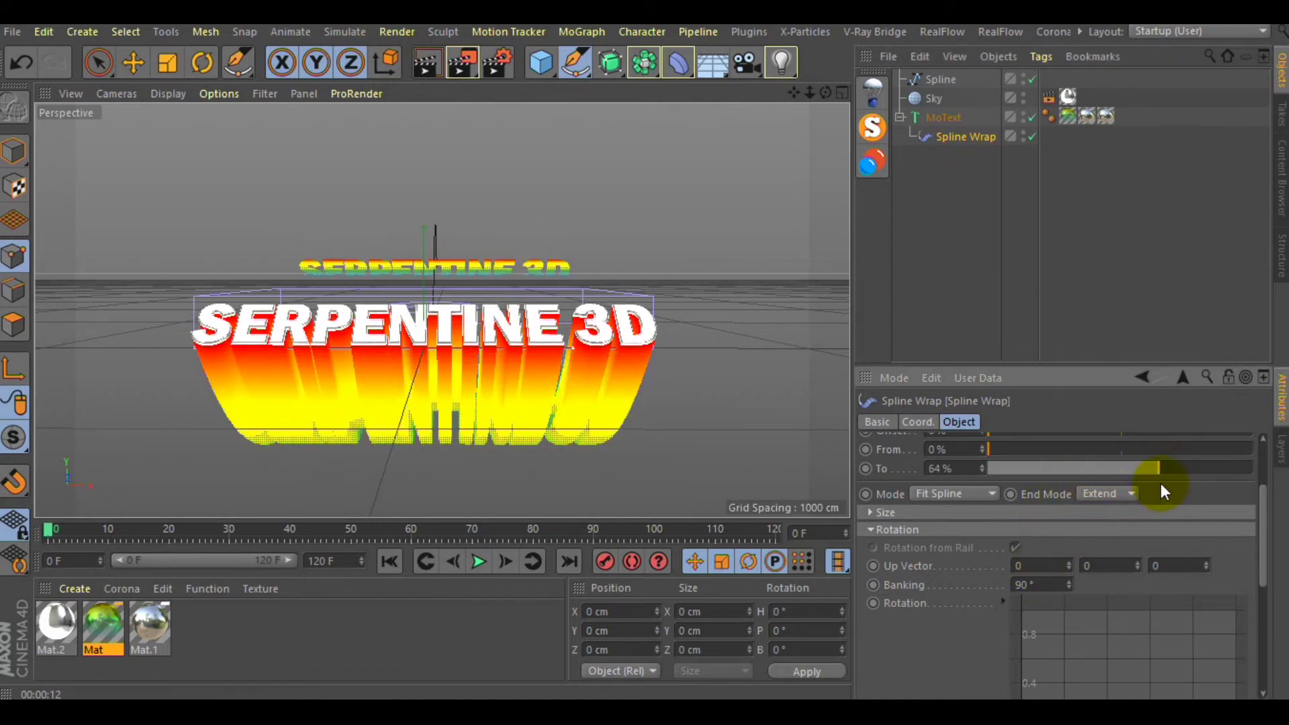
click(445, 67)
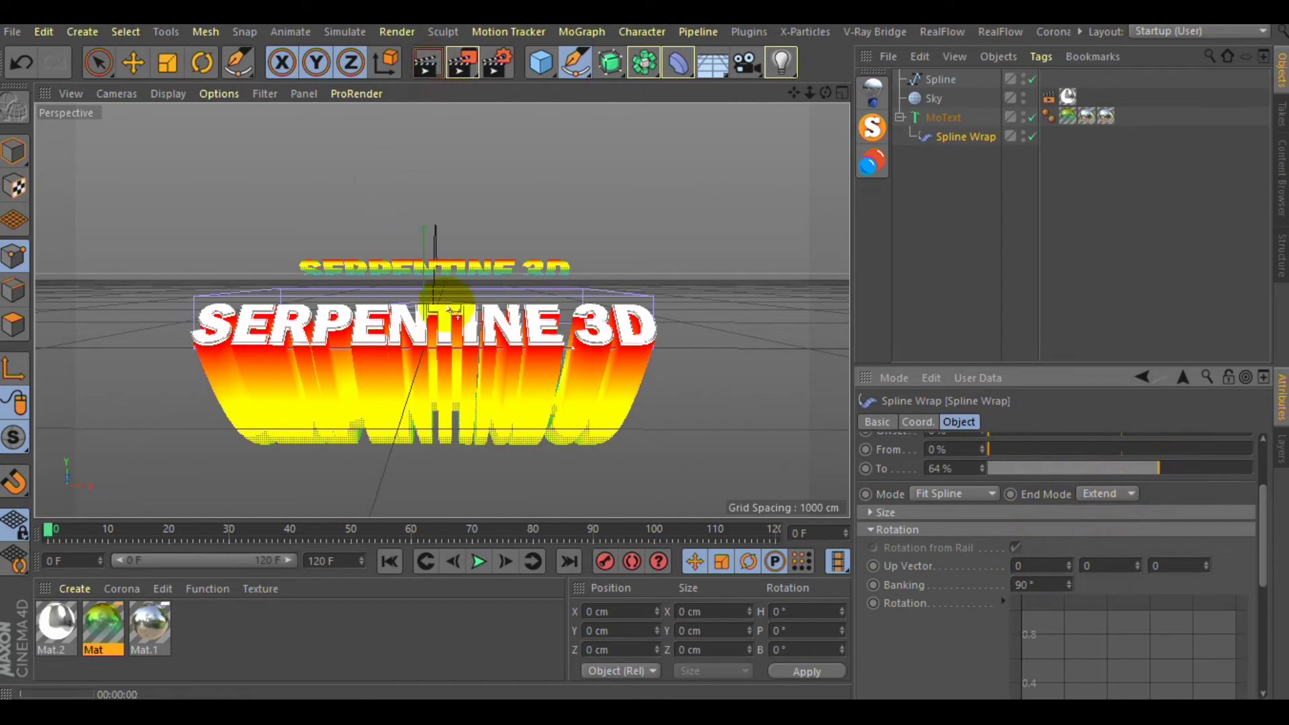
drag(404, 346, 525, 224)
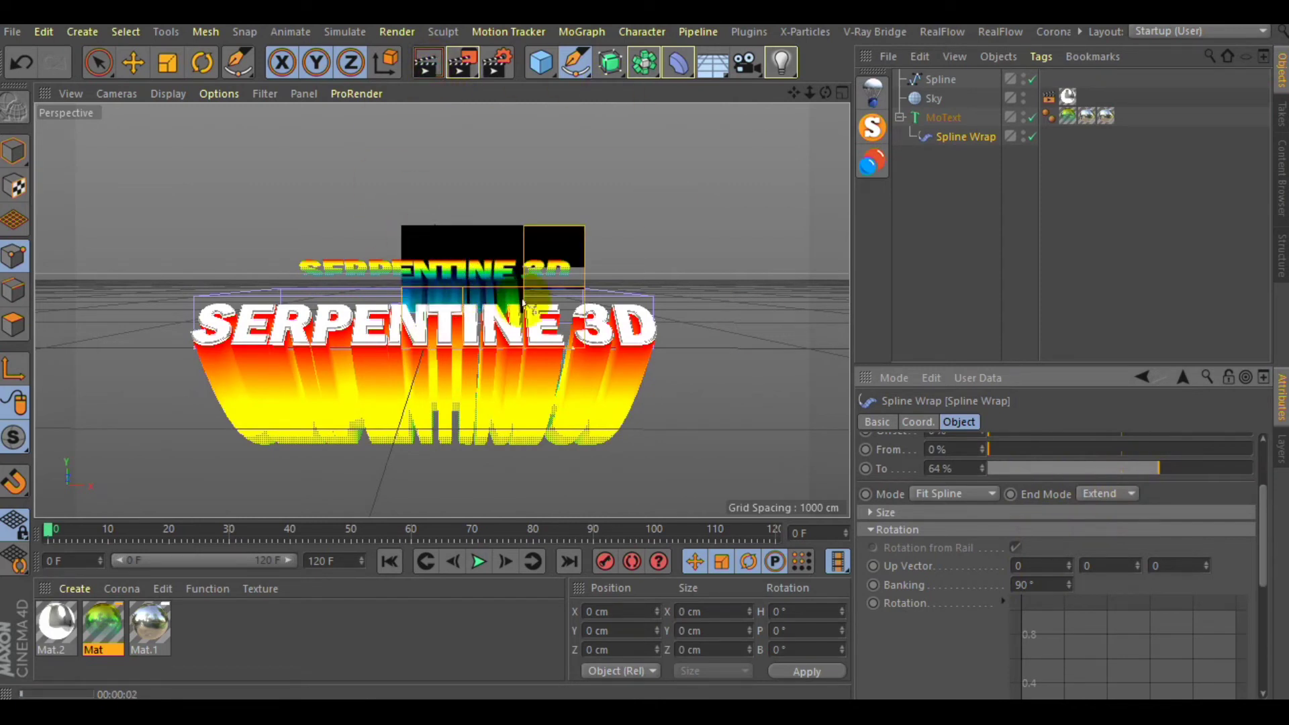
Step: Set MoText's end cap to None and render the view
click(940, 116)
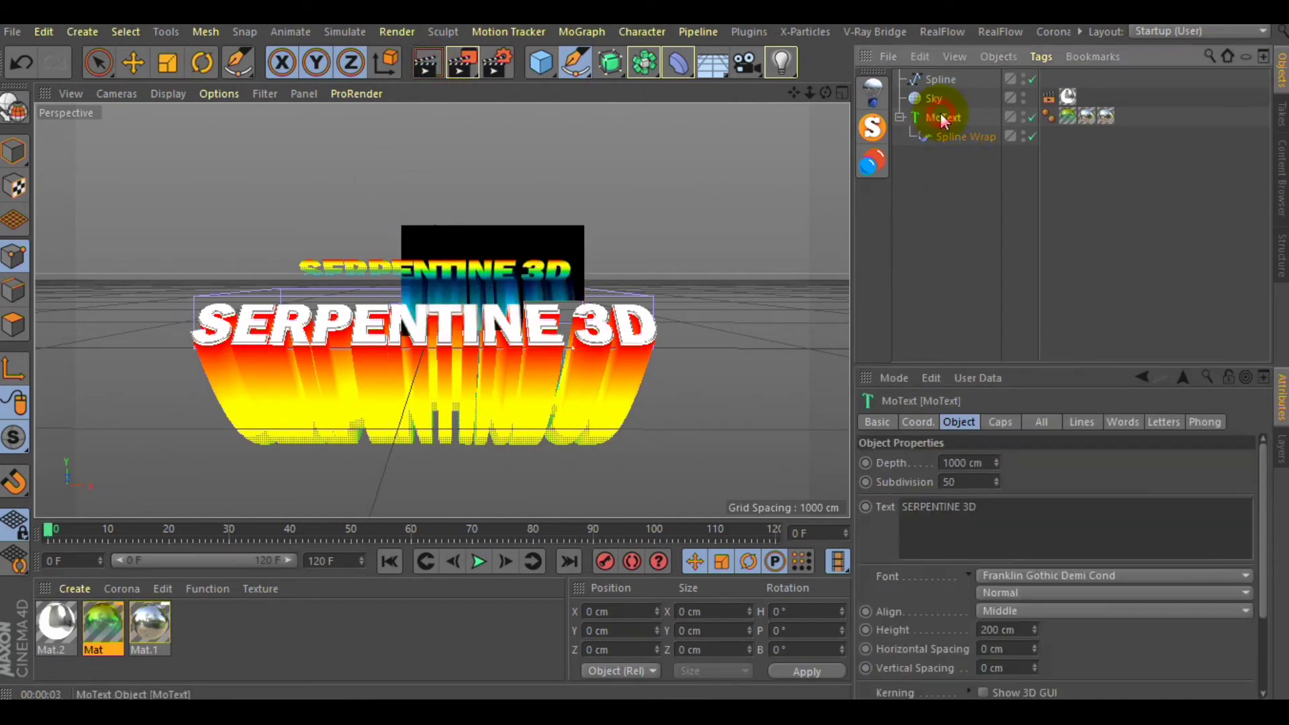
click(1013, 423)
click(1053, 518)
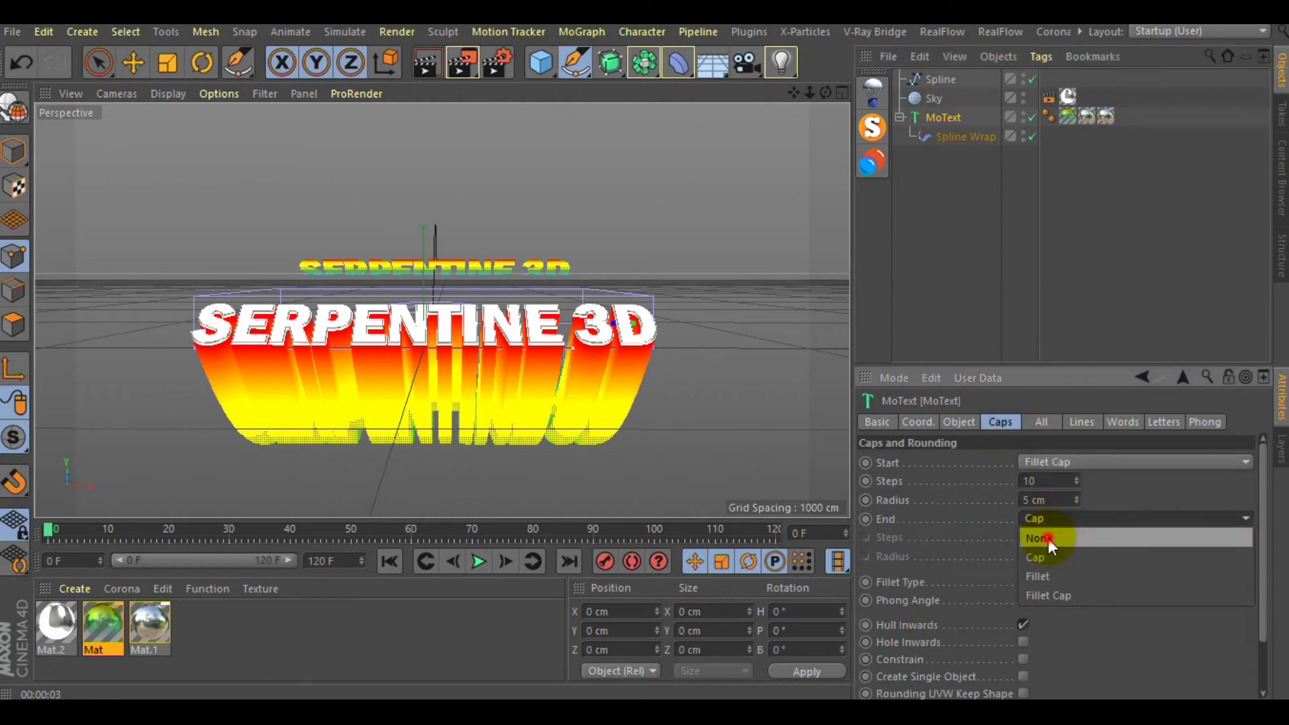
click(1049, 538)
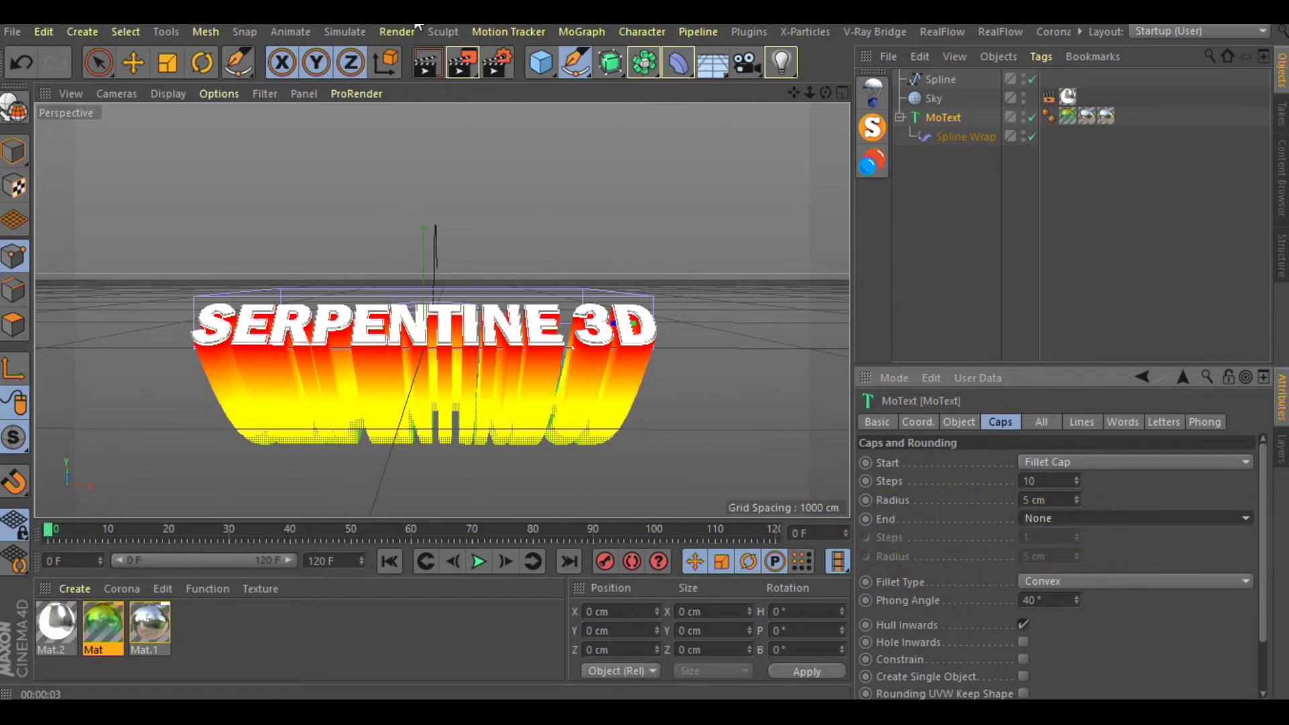
click(426, 75)
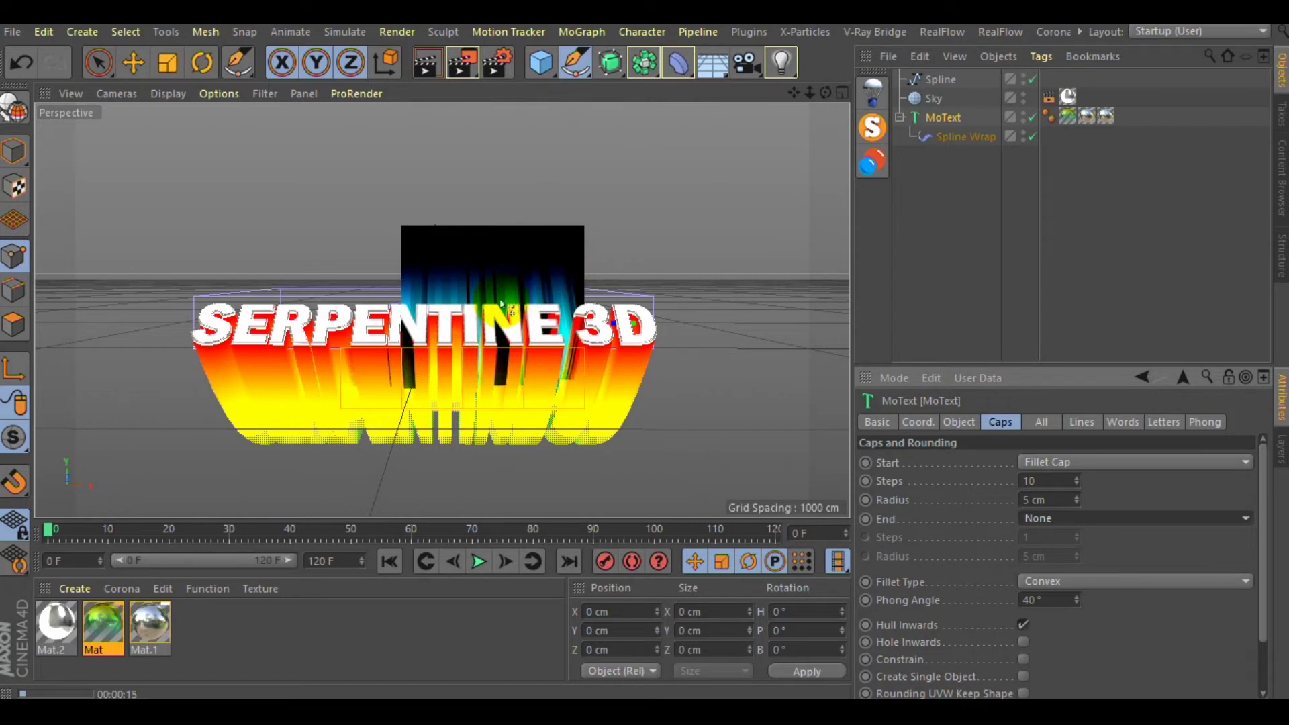
Step: Browse for a new texture in Mat.2's Luminance channel, exploring the TEXTURAS folders
double_click(56, 622)
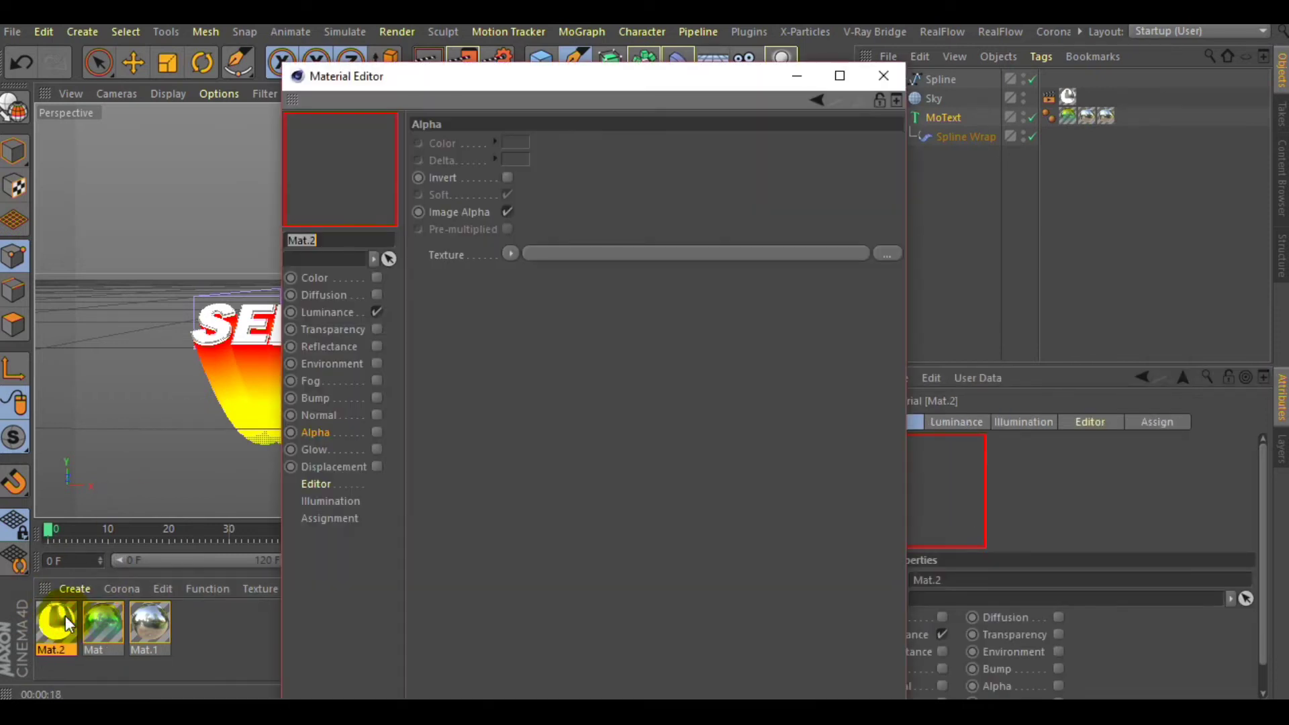
click(343, 314)
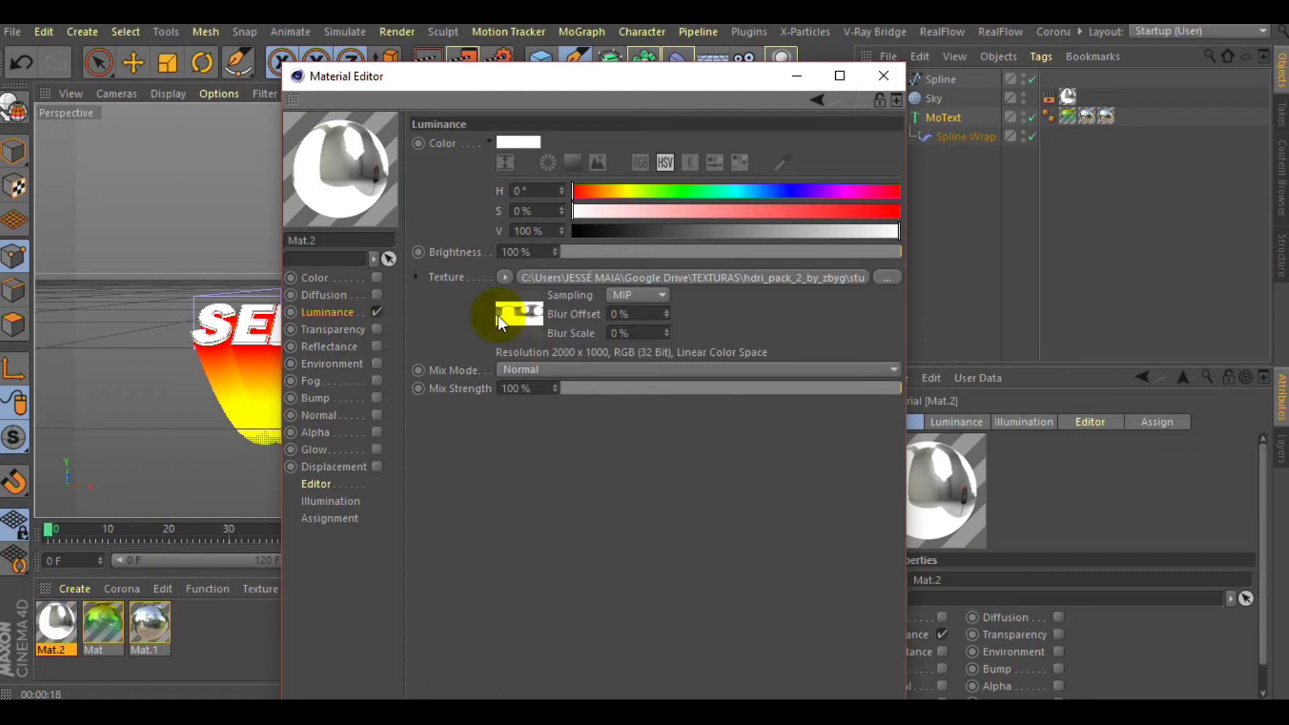
click(884, 280)
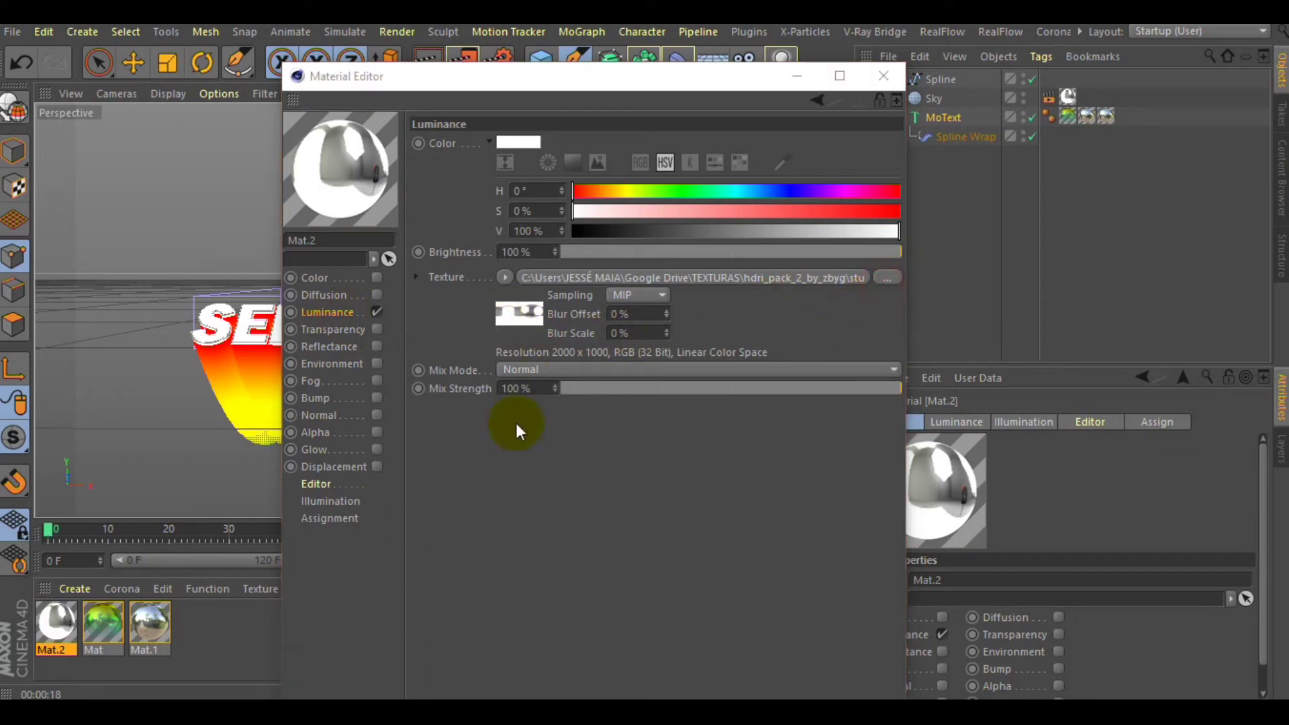
scroll(511, 430, down, 3)
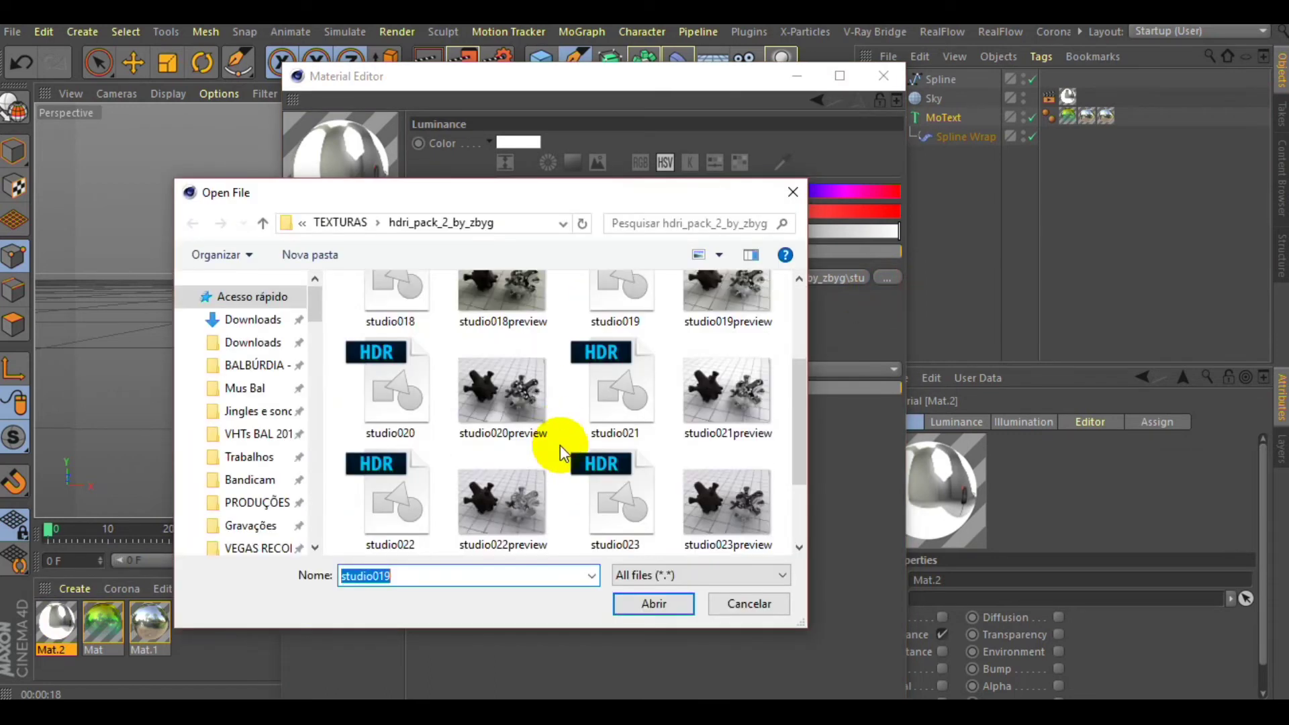
scroll(558, 452, up, 2)
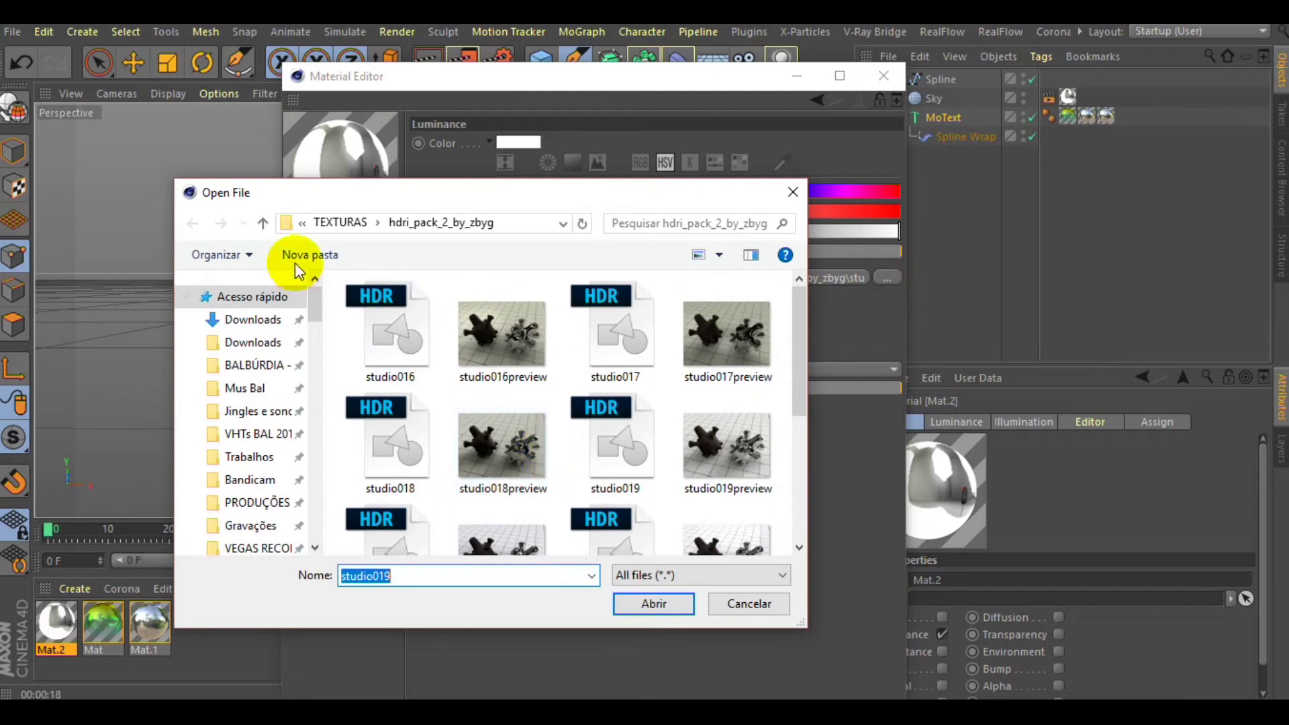
click(260, 223)
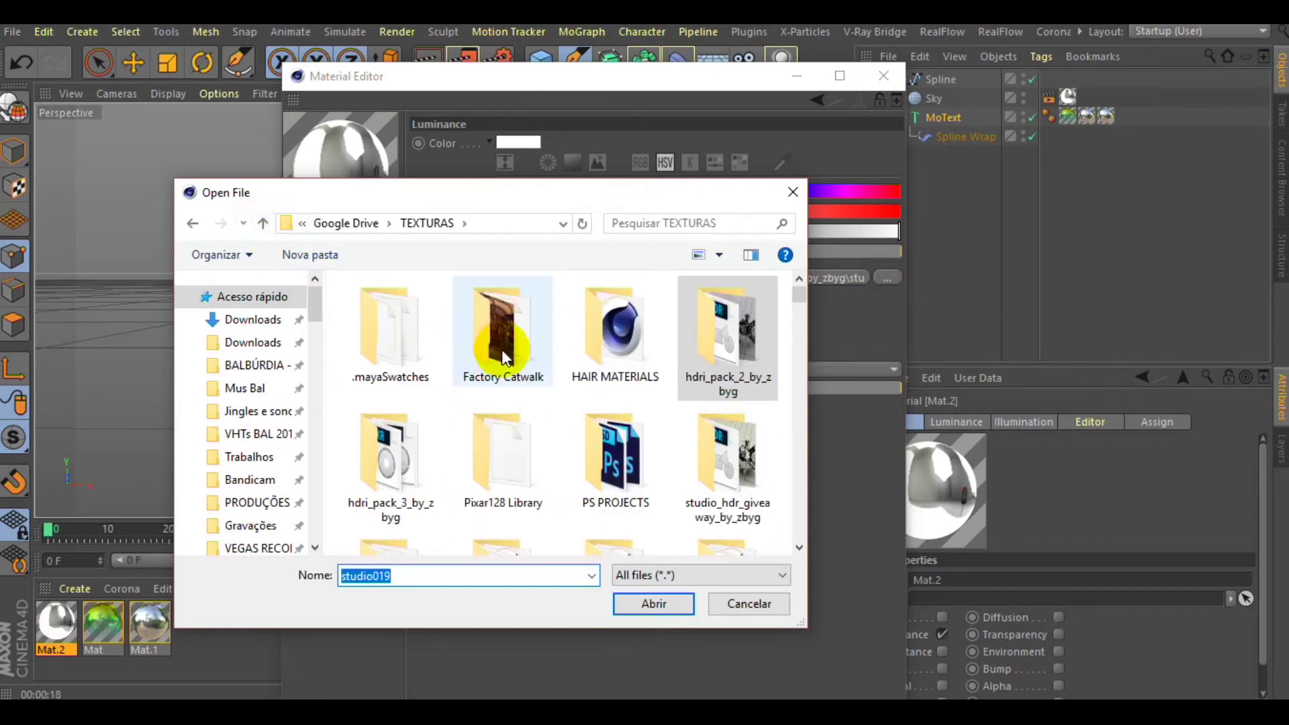
double_click(502, 349)
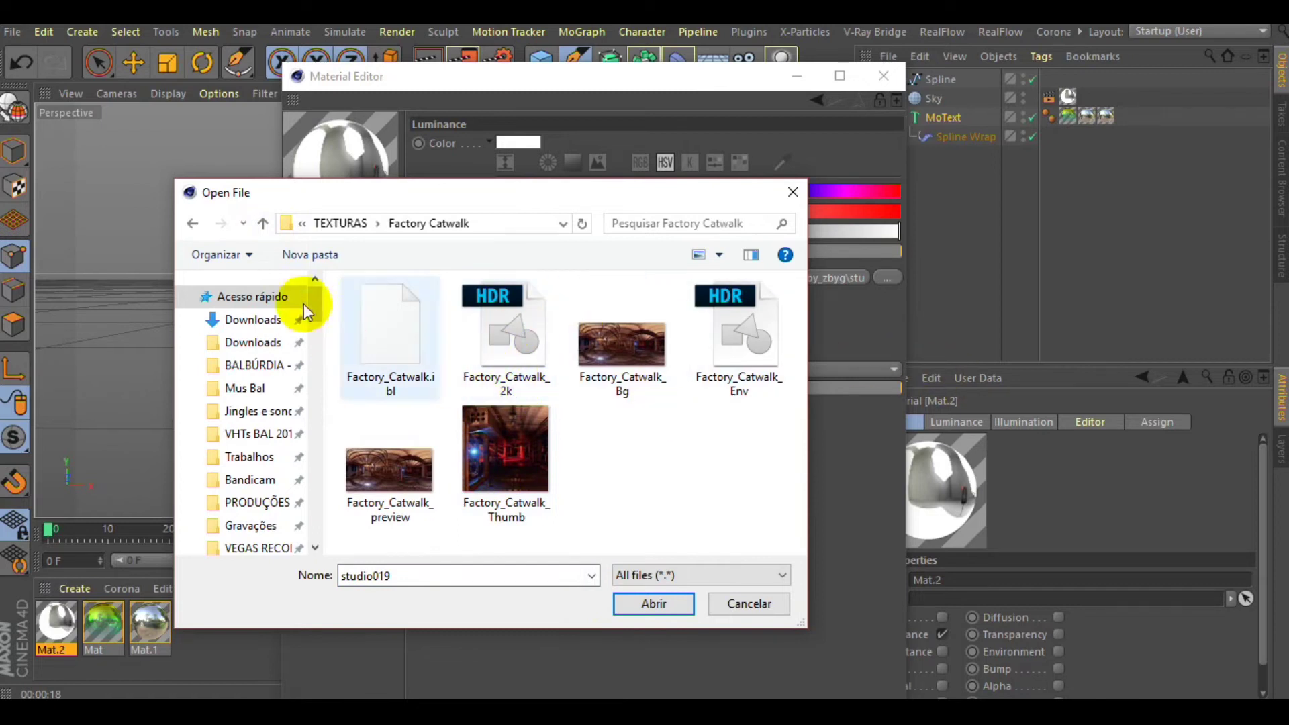
click(262, 222)
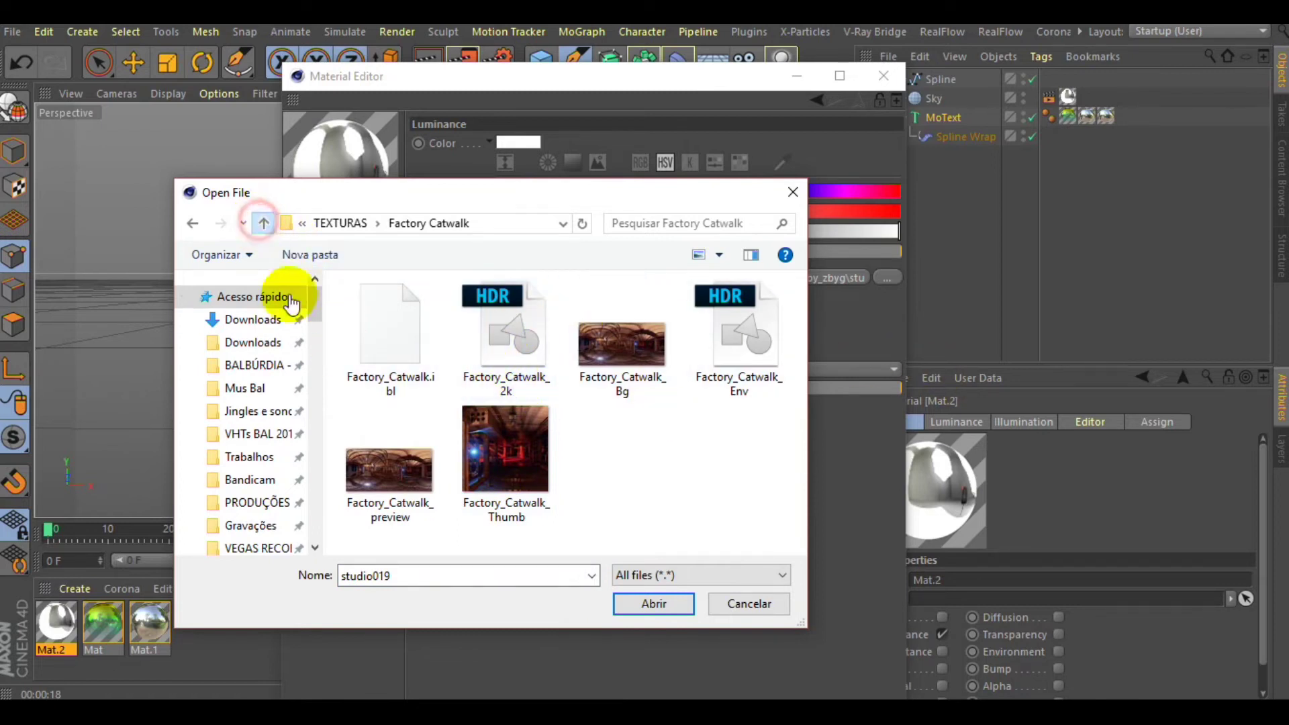
Step: Load studio030 from hdri_pack_3_by_zbyg as the luminance texture, keeping its original location
click(400, 470)
double_click(399, 469)
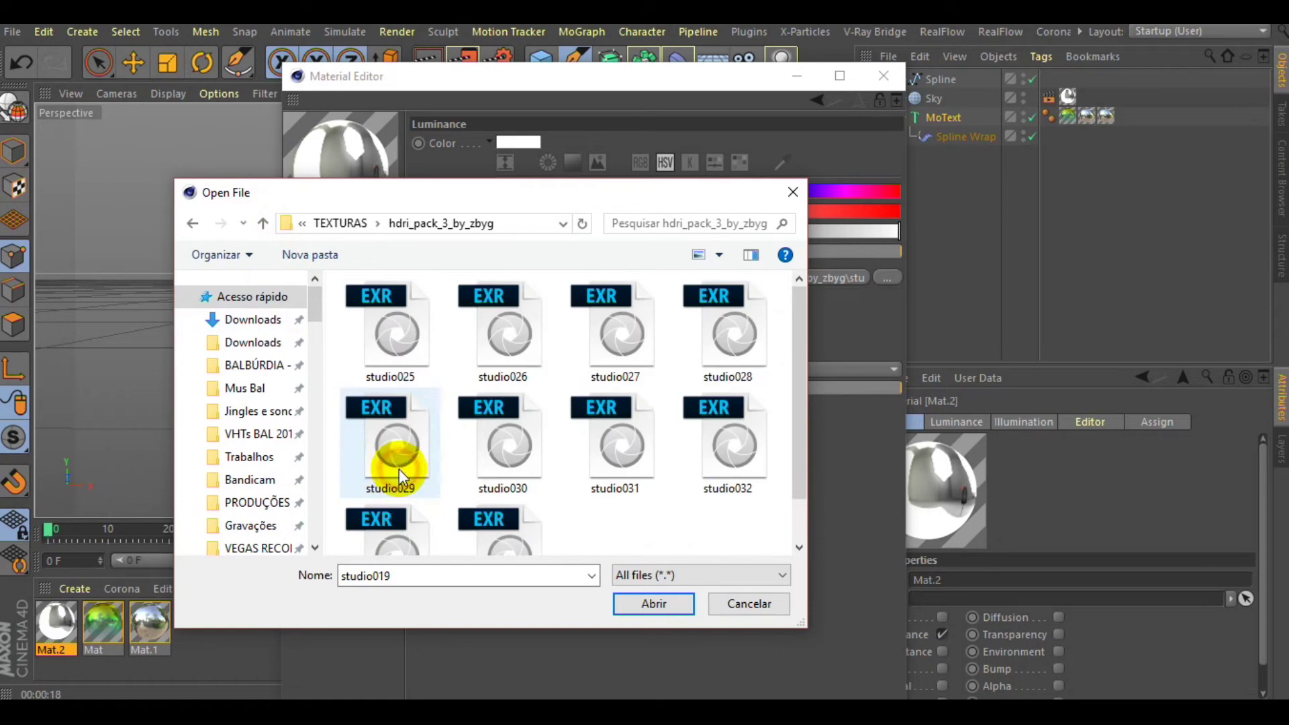
click(534, 444)
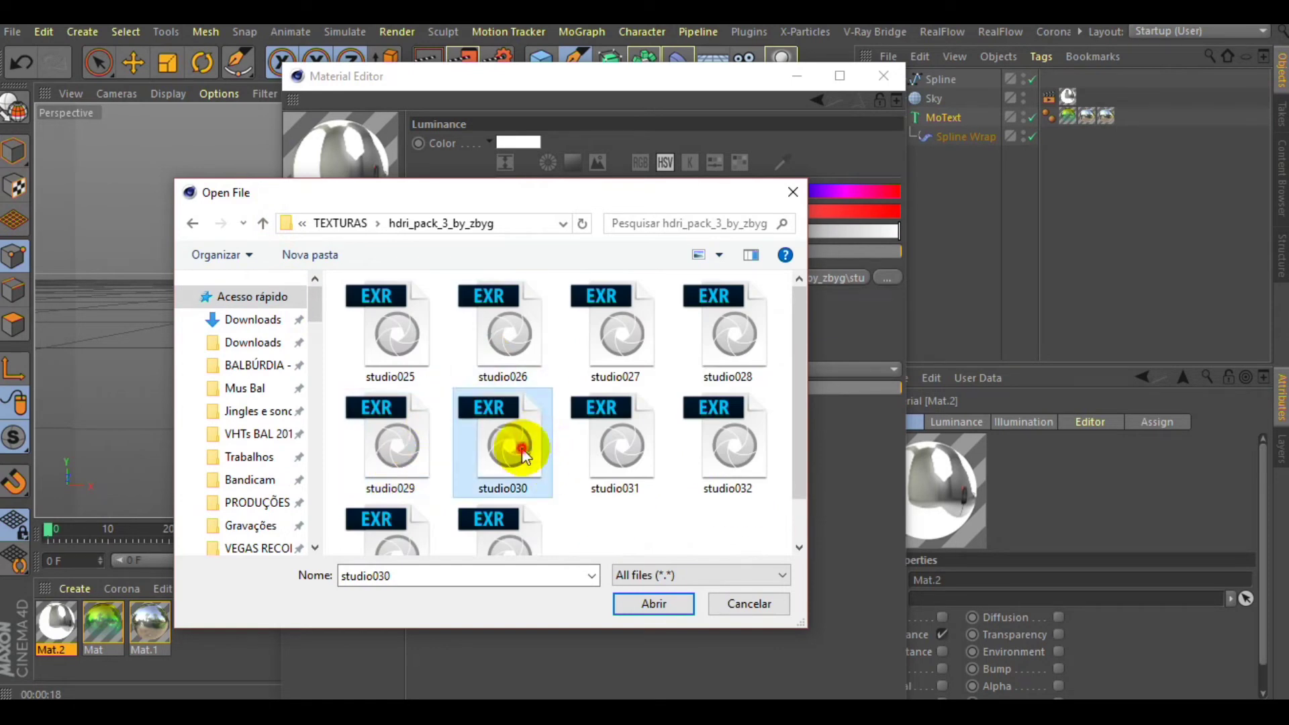
double_click(522, 449)
click(745, 425)
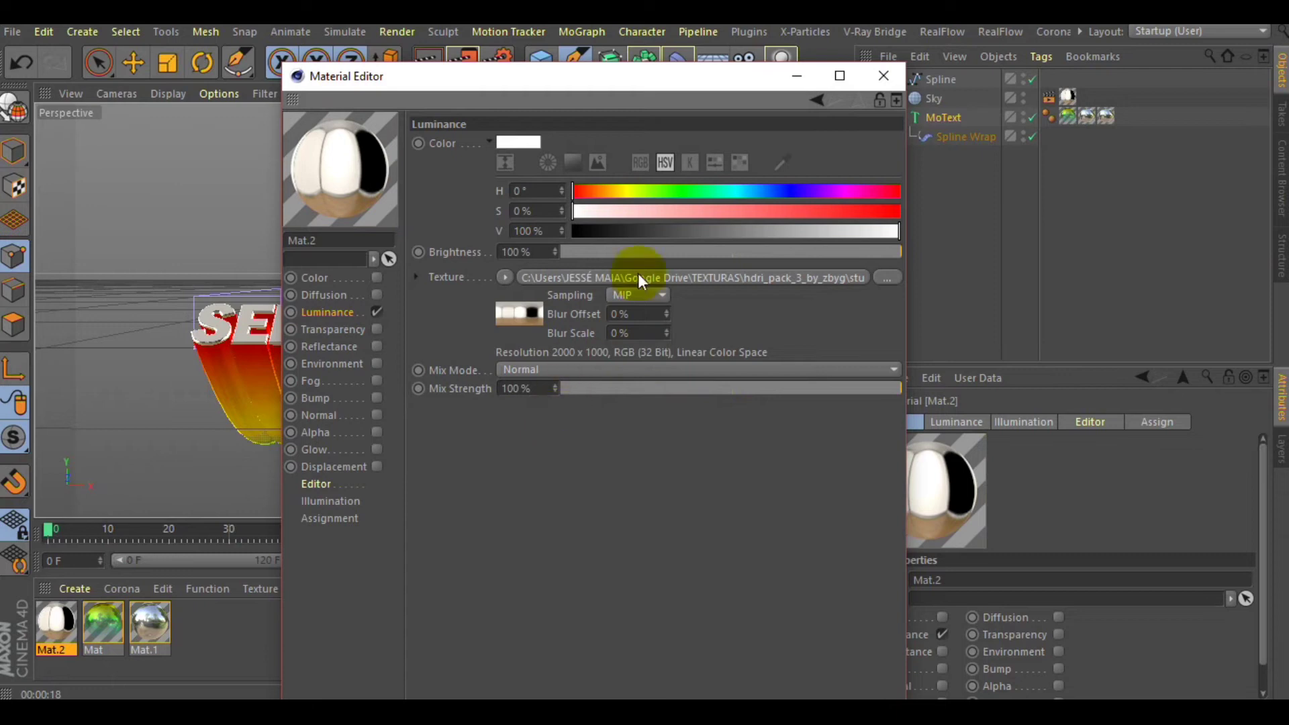
click(884, 78)
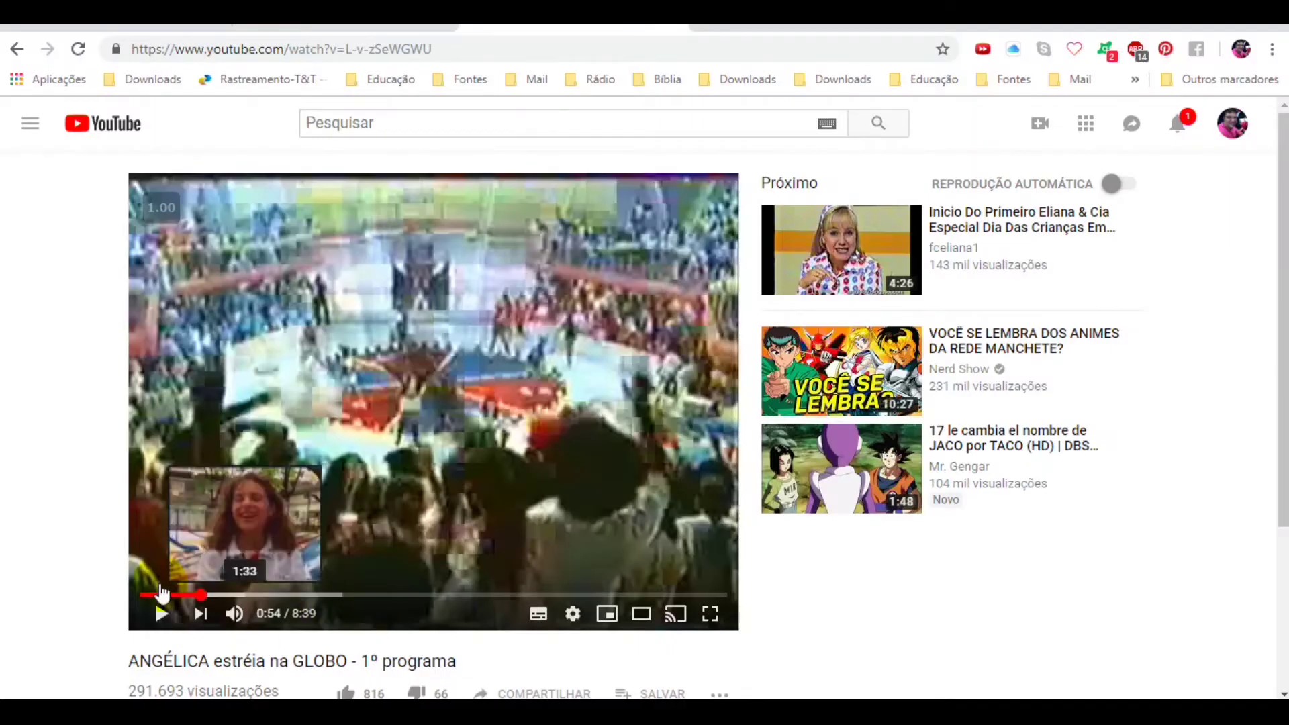
Step: Seek the reference video back to 0:53, then select the Mat material in Cinema 4D
click(201, 595)
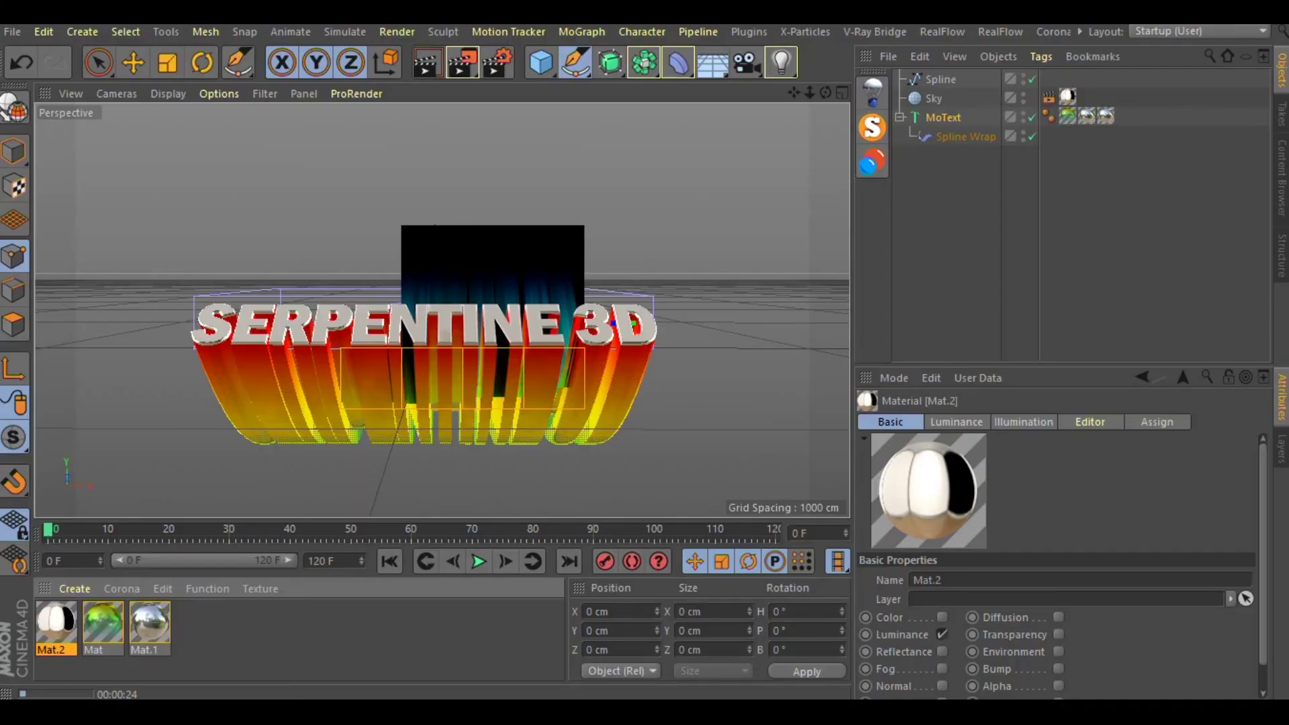
click(106, 623)
Step: Enable glow on the Mat material with 5 cm radius and 200% outer strength
double_click(109, 624)
click(376, 449)
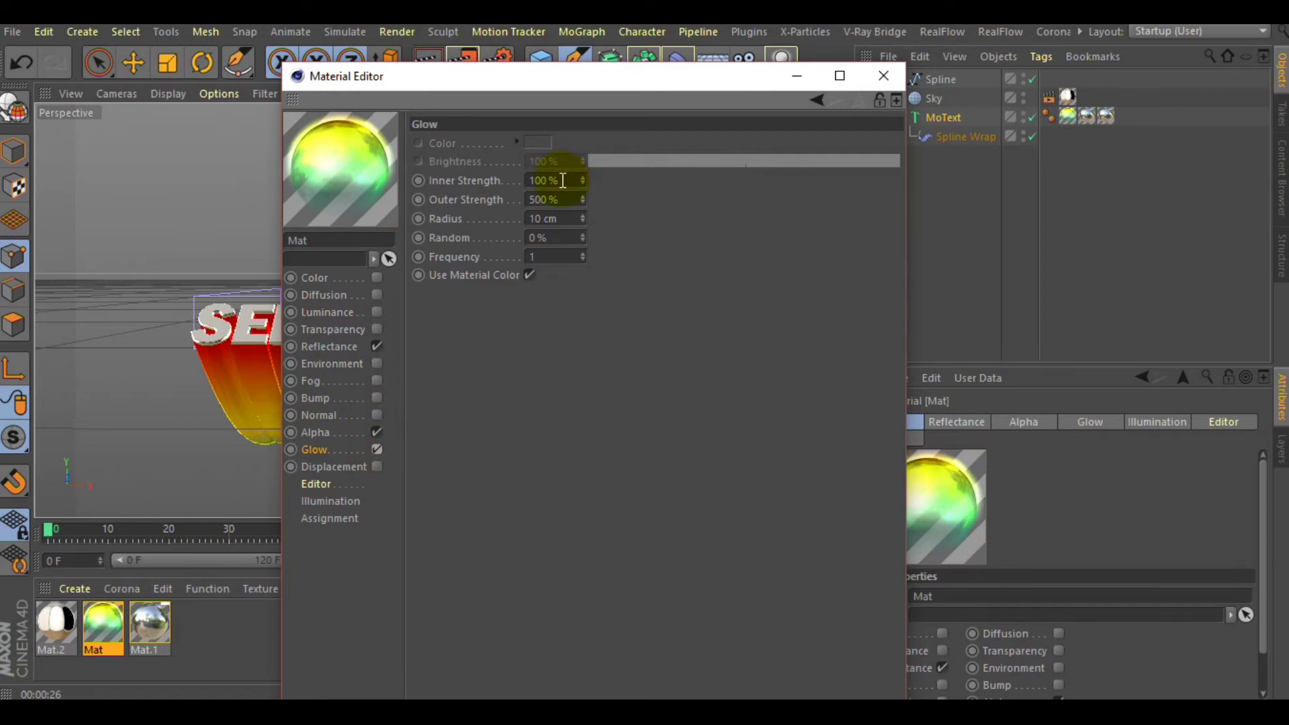
click(557, 219)
text(5)
key(Return)
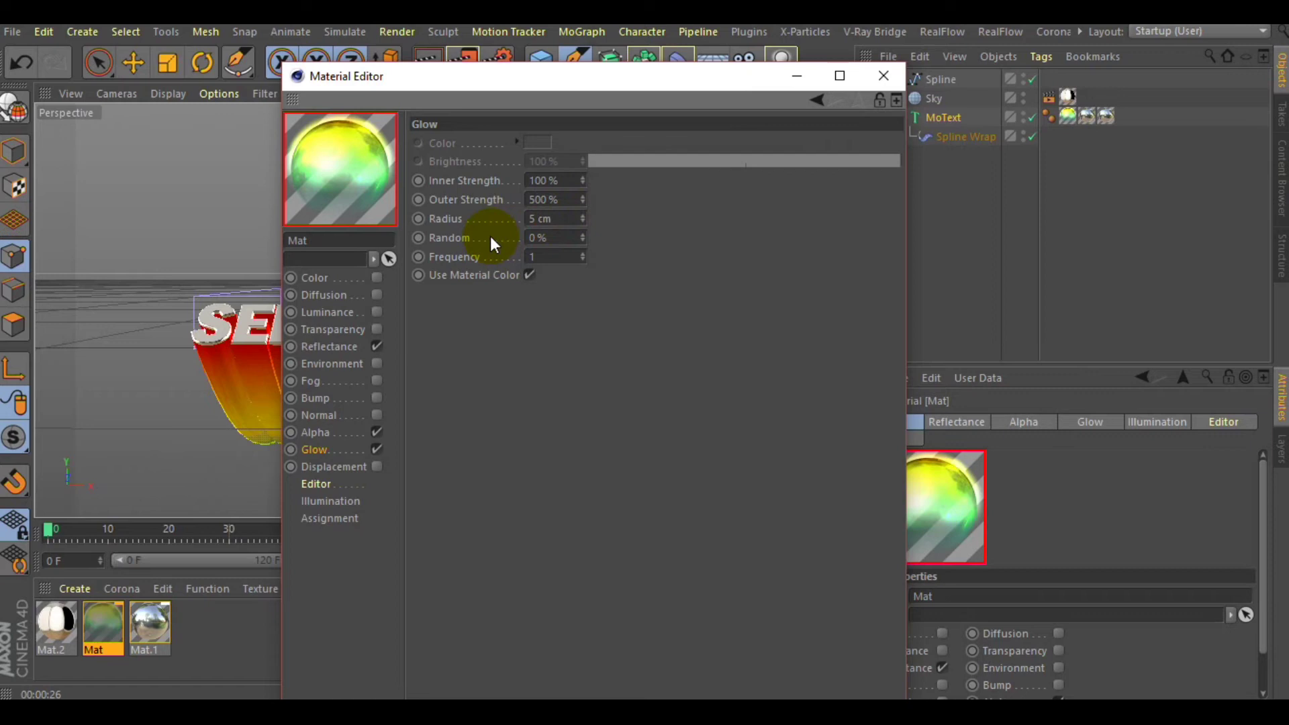
click(563, 199)
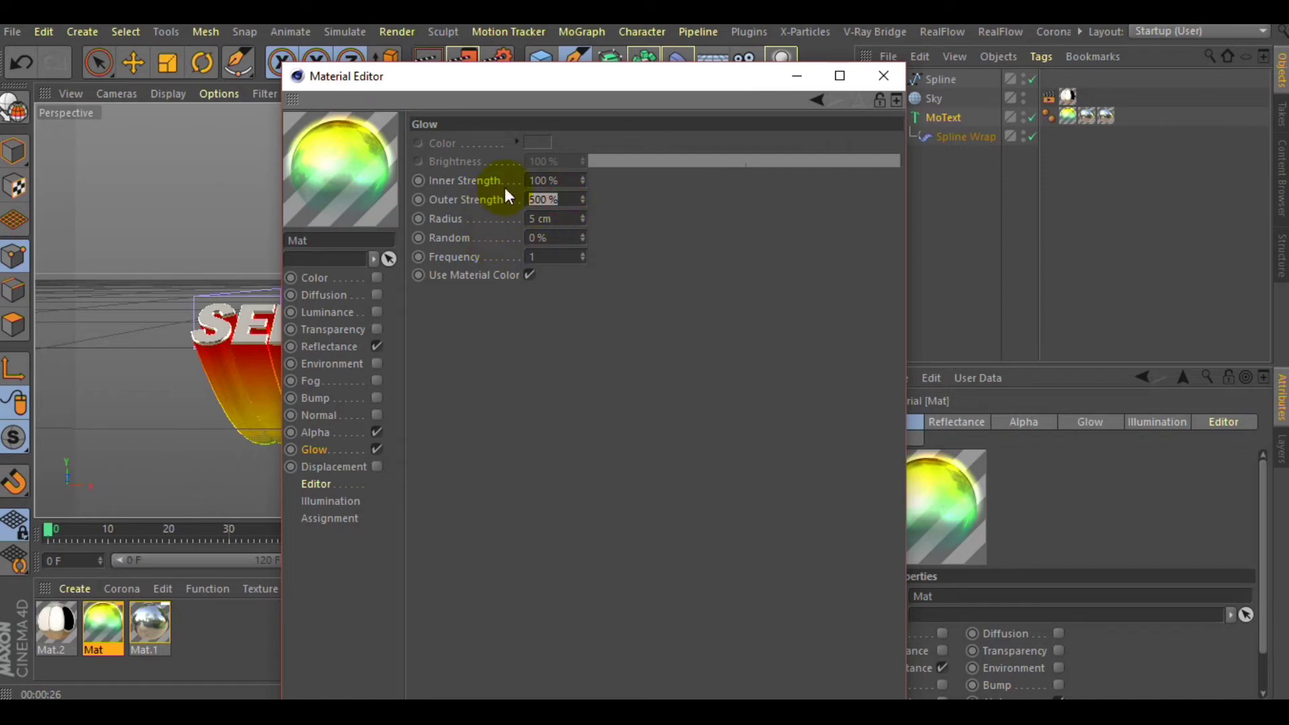
text(200)
key(Return)
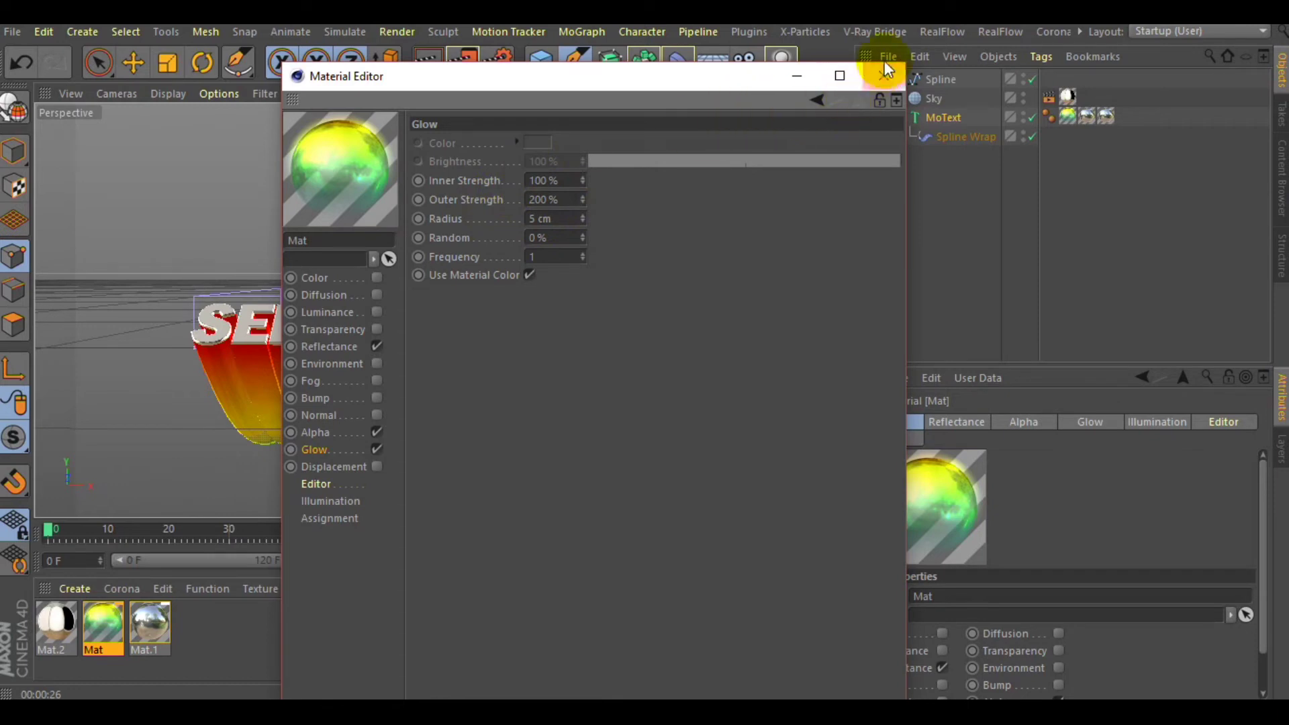
click(885, 70)
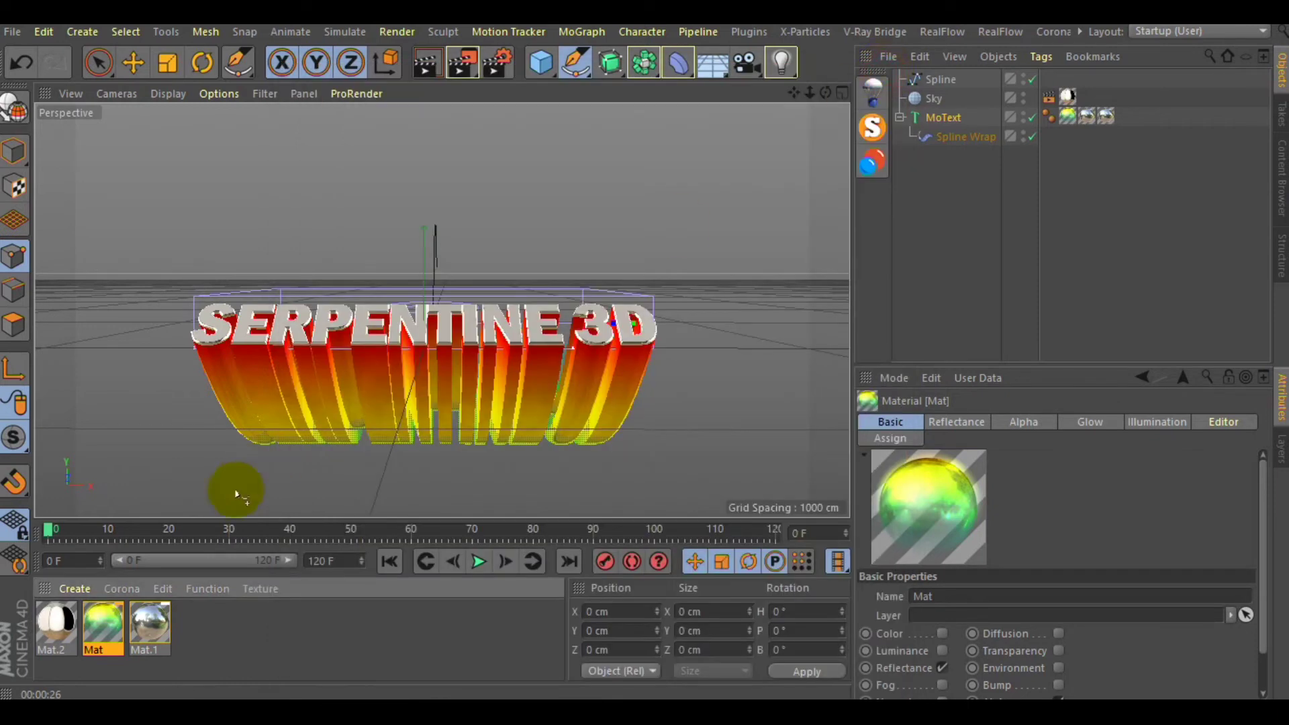
Step: Give Mat.1 the same glow, 200% outer strength and 5 cm radius, and render a preview
double_click(156, 626)
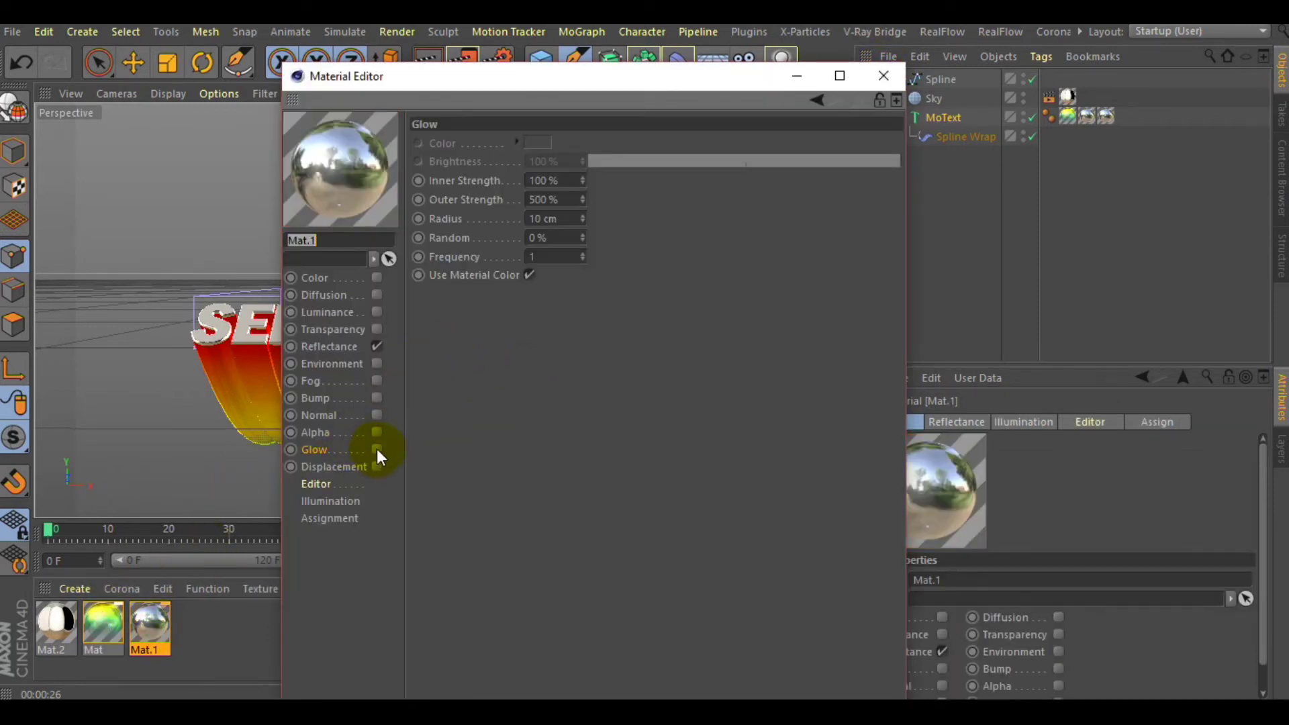
click(377, 449)
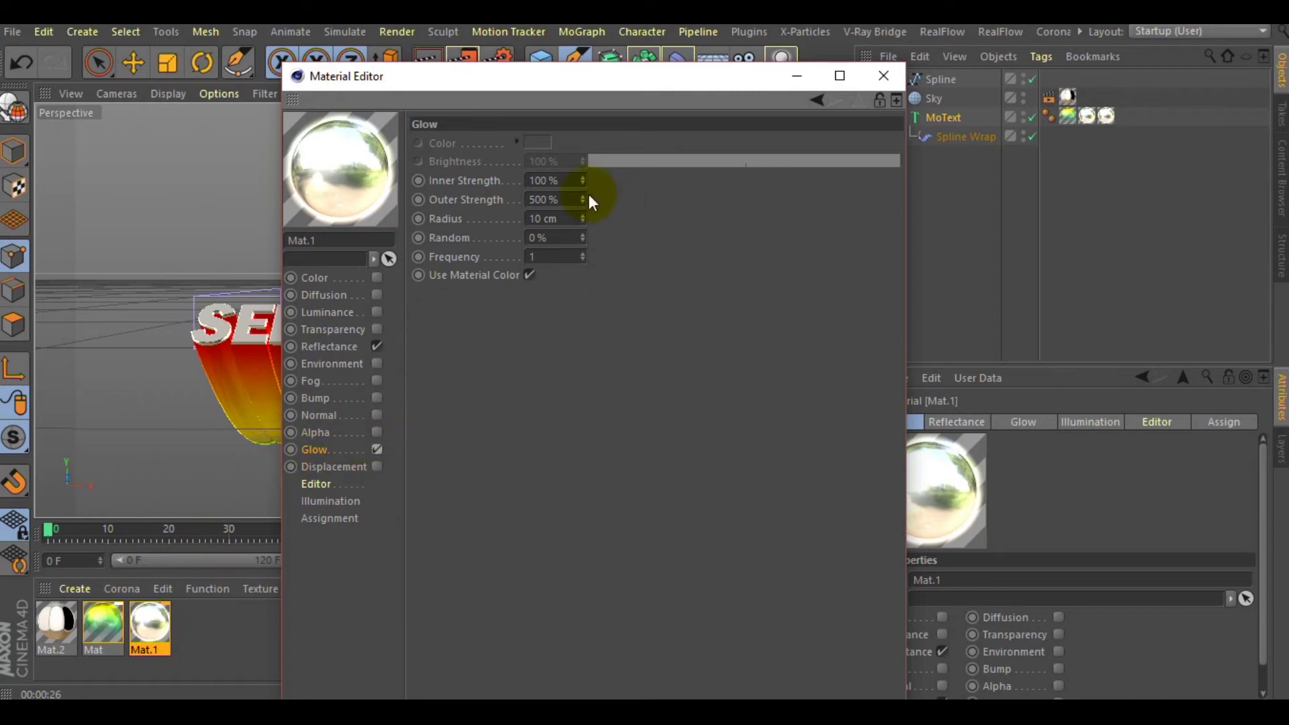
double_click(571, 200)
text(200)
key(Return)
double_click(564, 219)
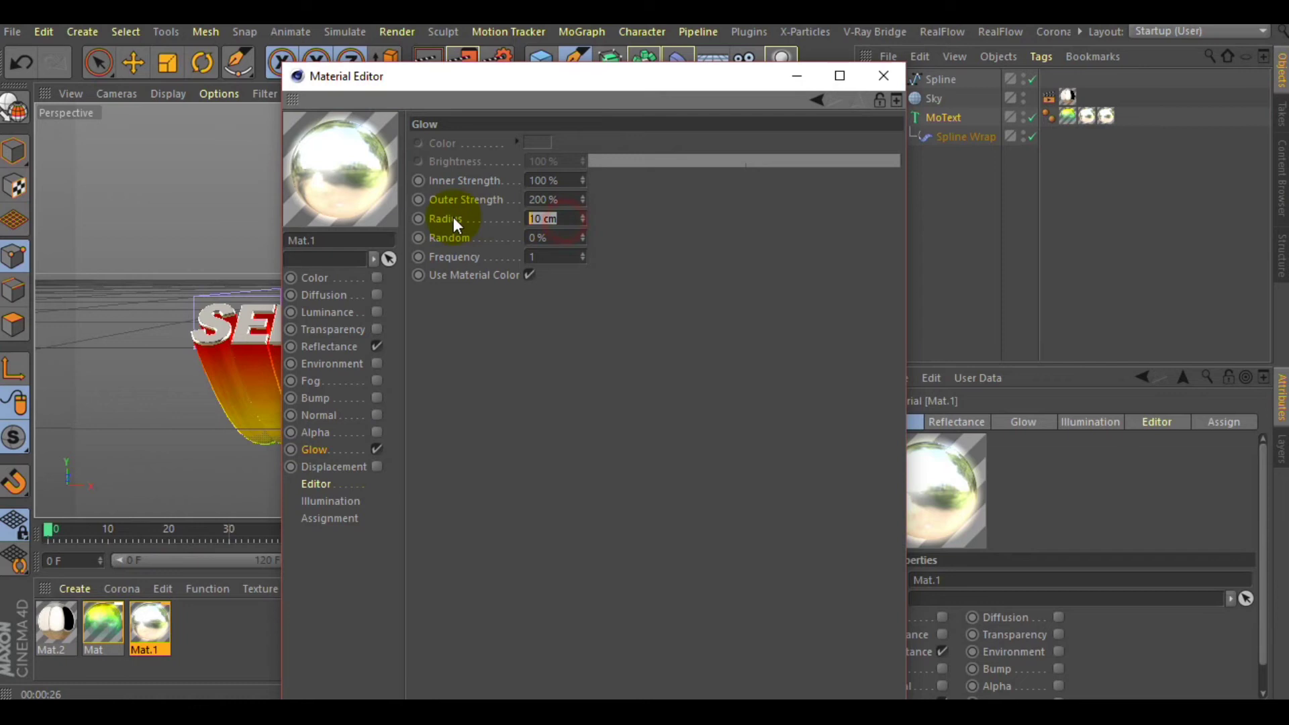
text(5)
key(Return)
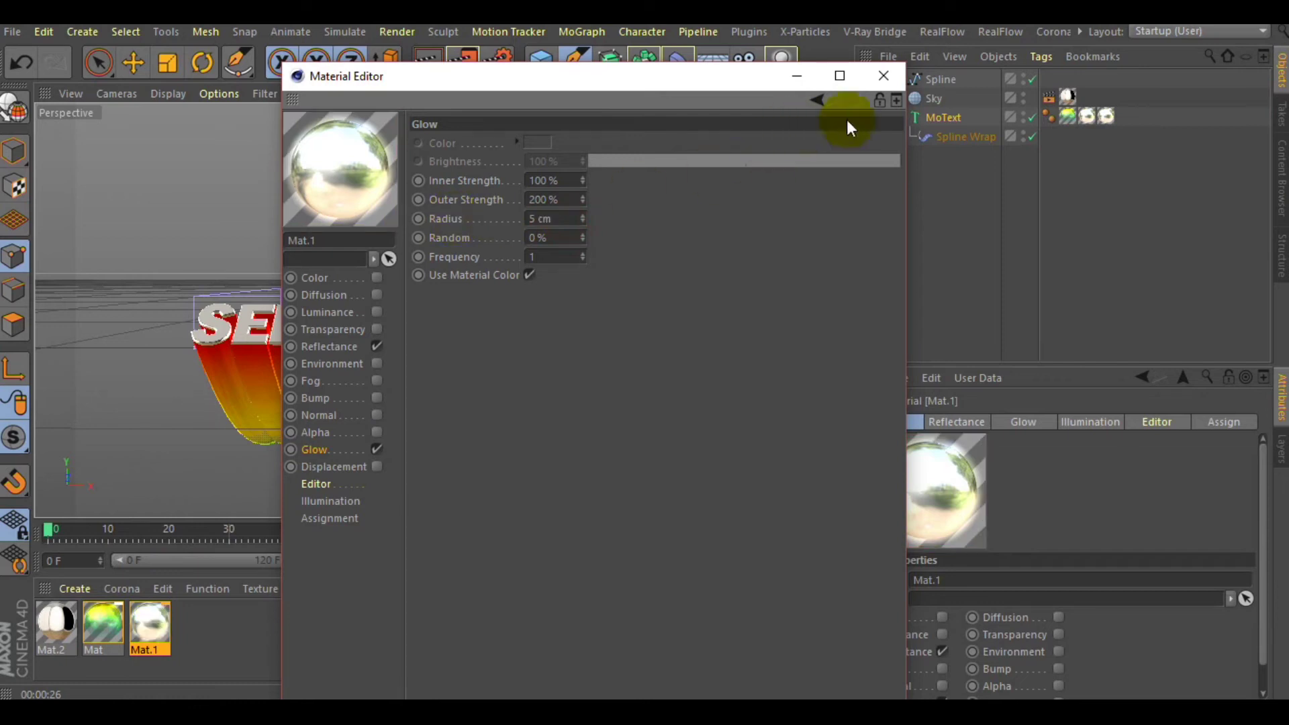
click(889, 76)
click(435, 168)
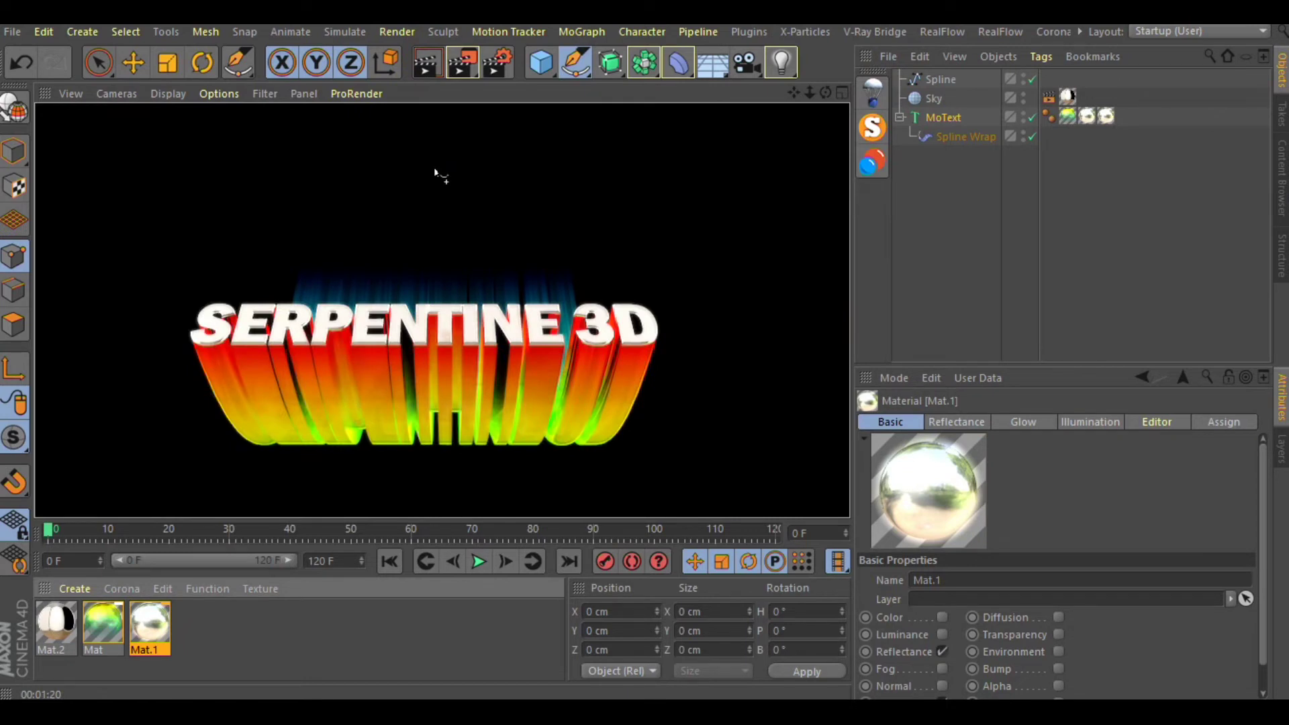
Step: Add a Glow post effect in the render settings and render a viewport preview
click(508, 71)
right_click(248, 384)
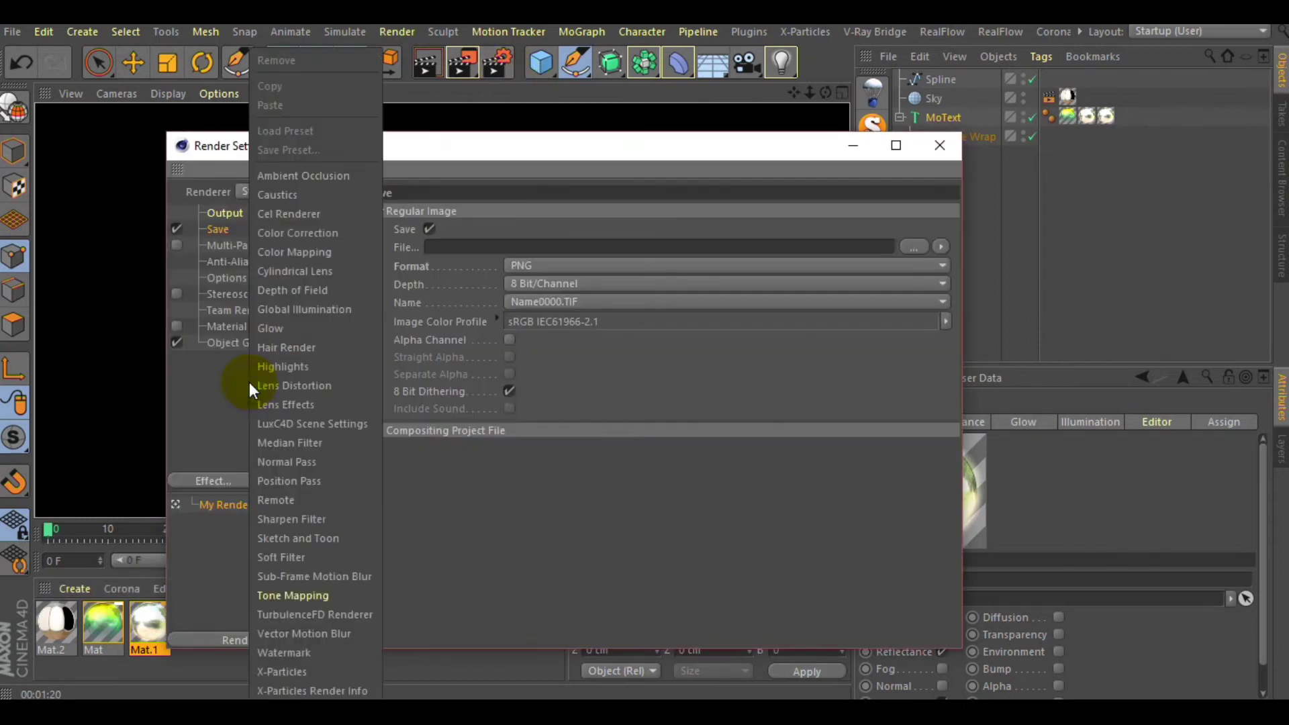
click(183, 384)
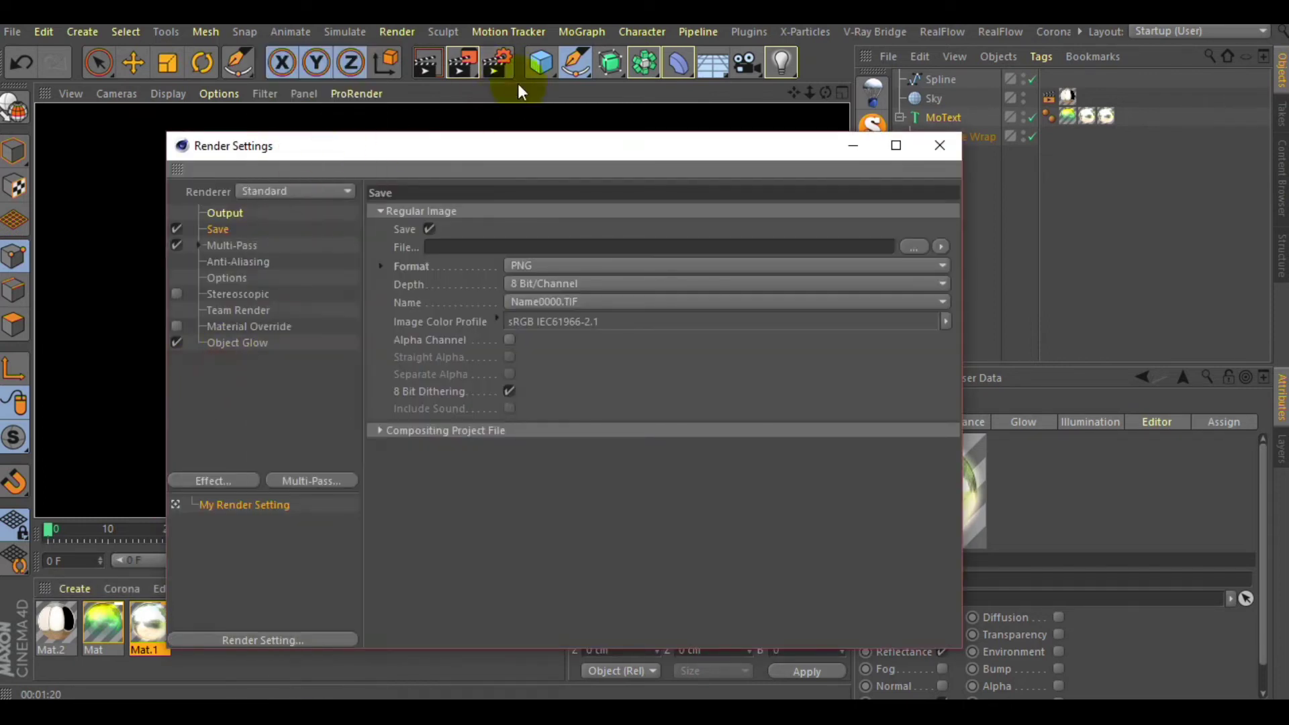
right_click(244, 392)
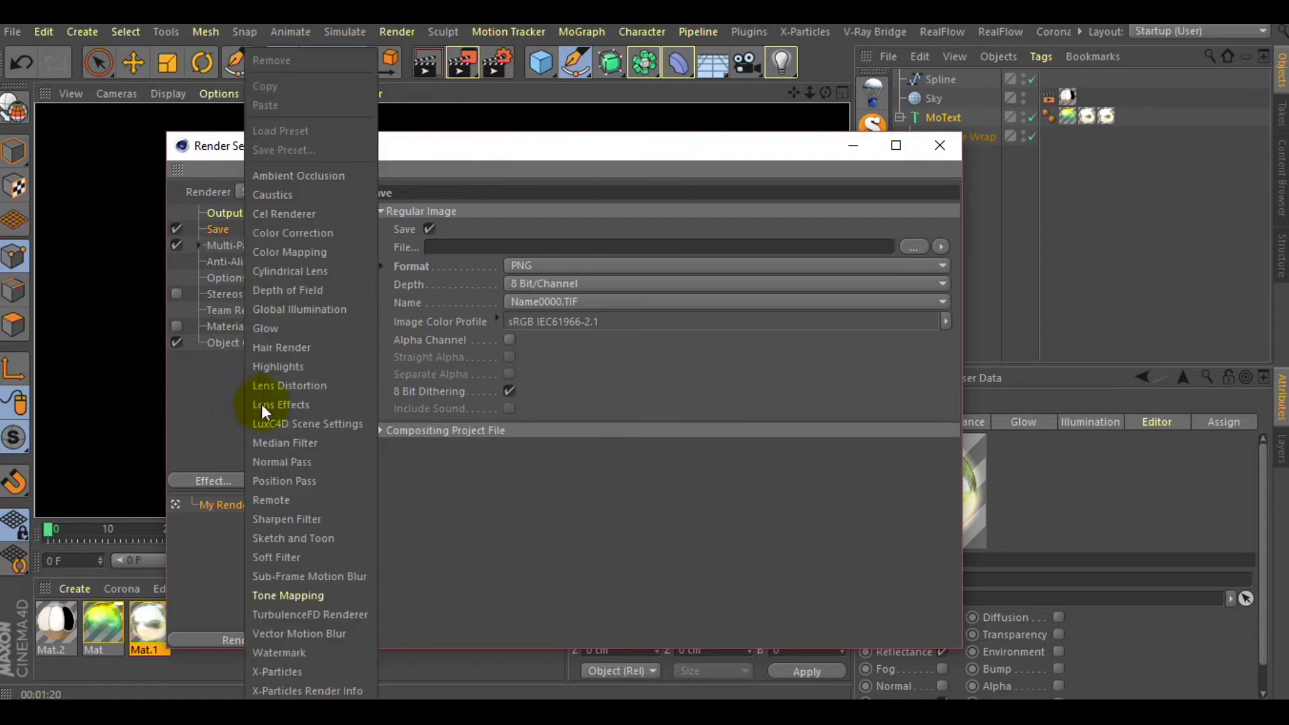
click(300, 329)
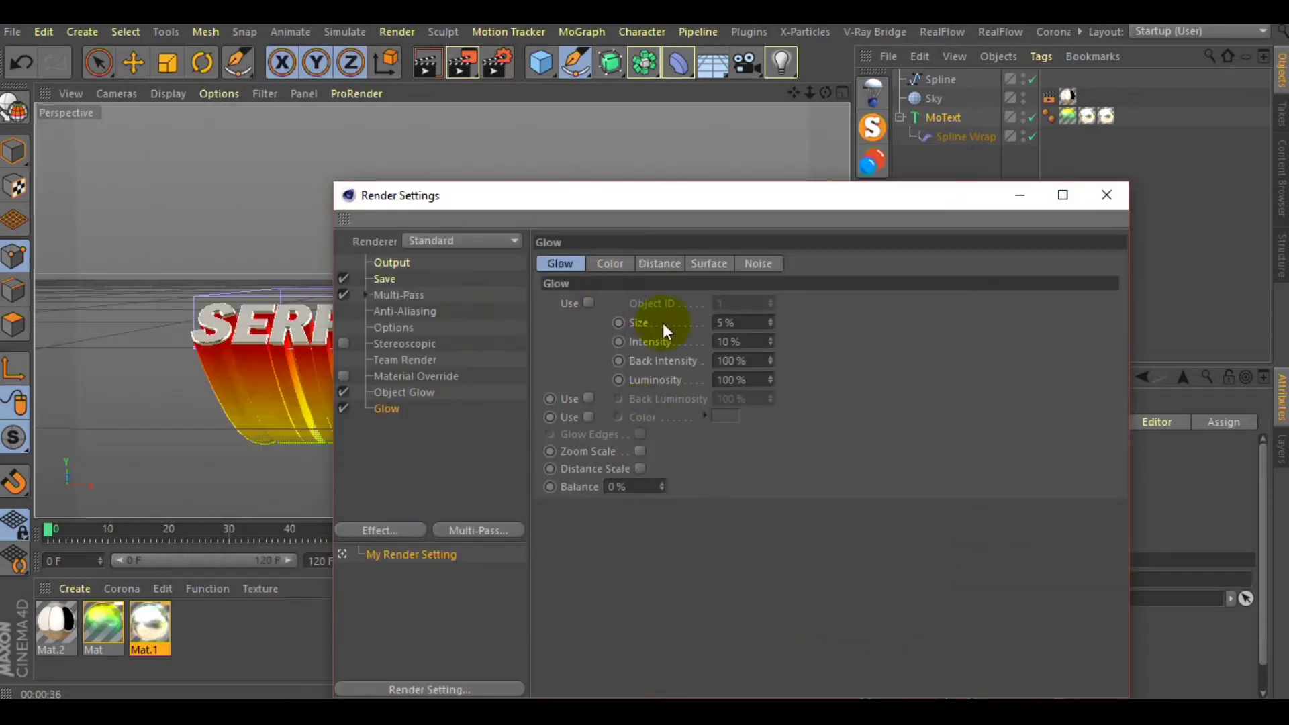
drag(660, 196, 908, 164)
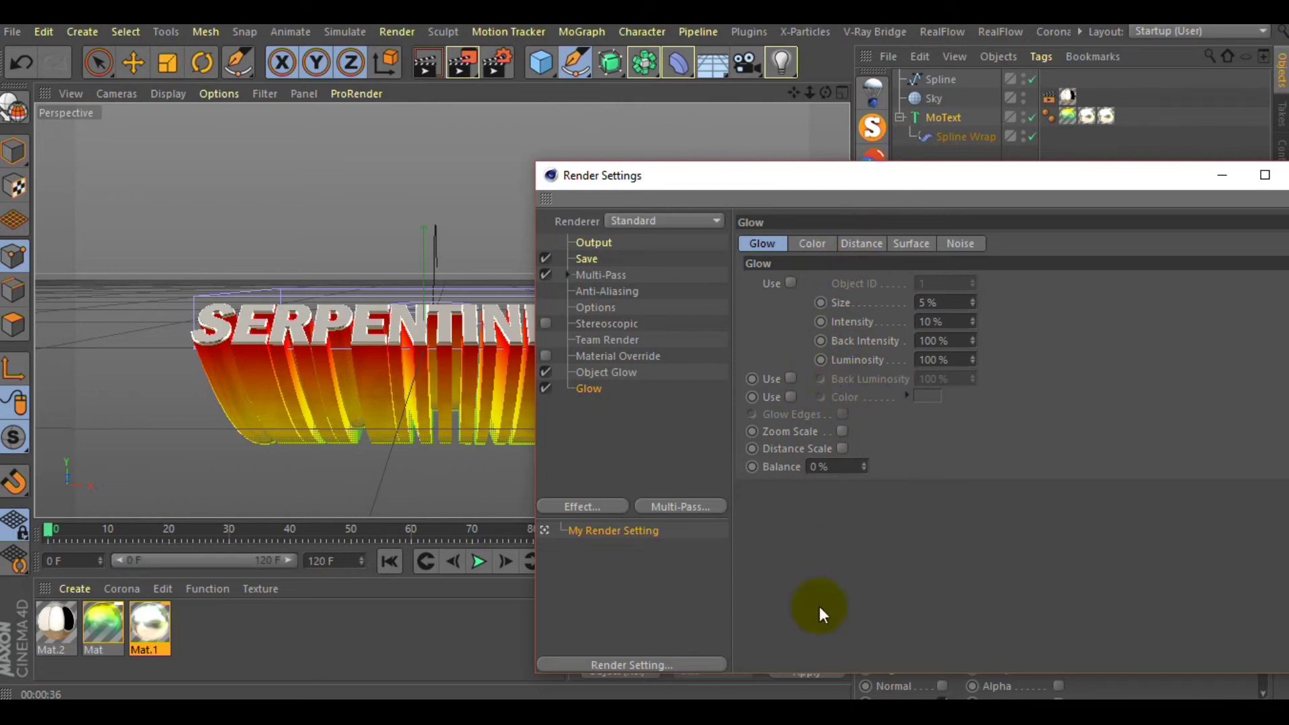
click(426, 63)
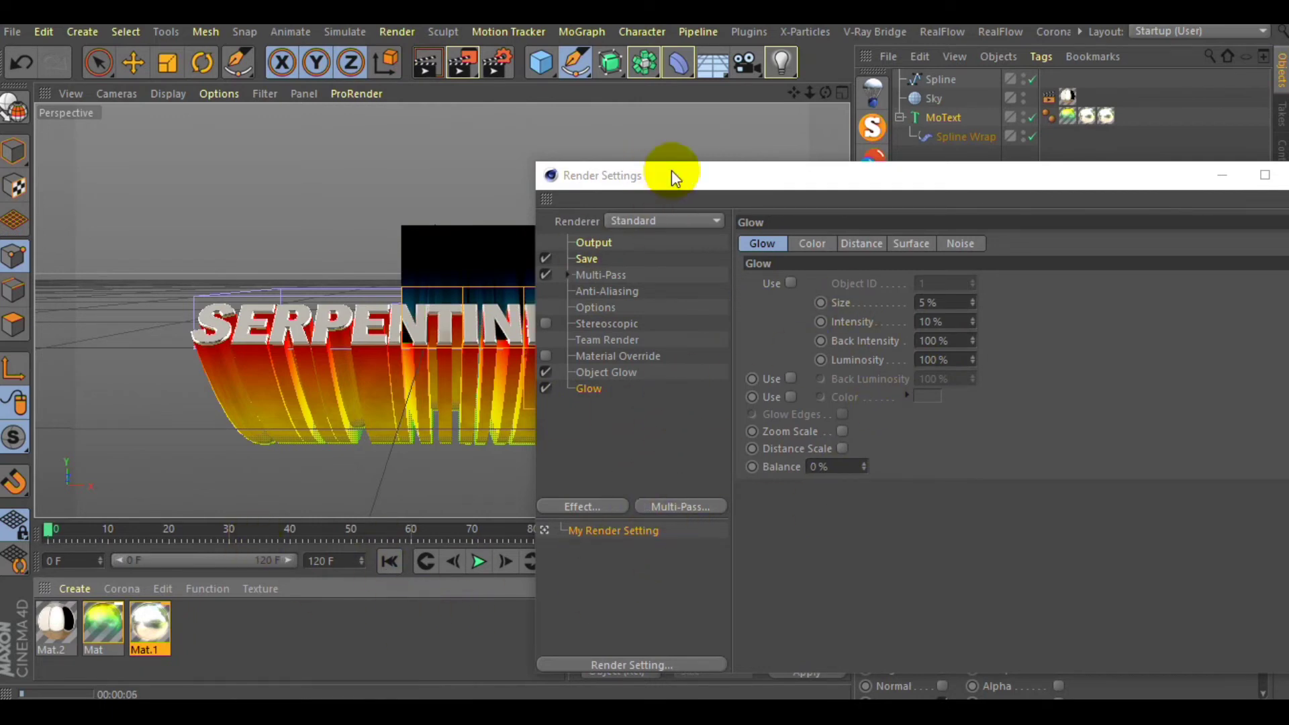
Step: Lower the Glow effect's intensity to 5% and close the render settings
drag(673, 171, 729, 160)
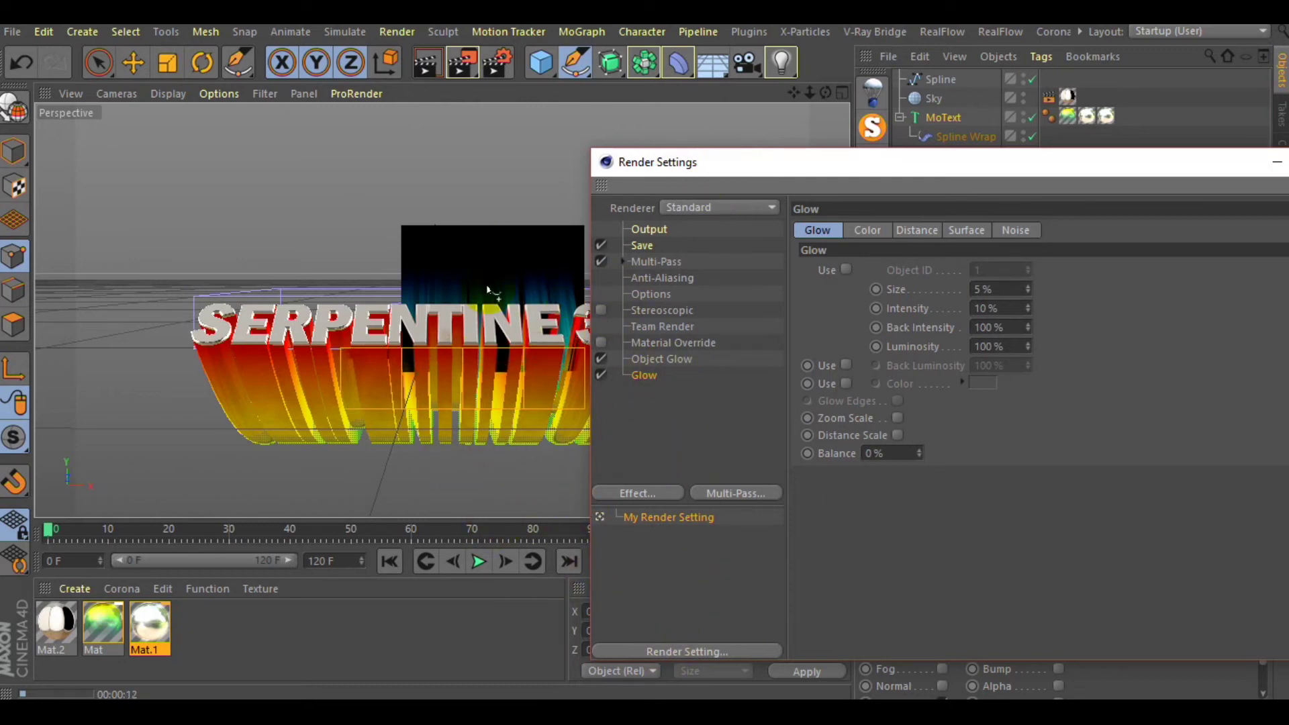
click(280, 541)
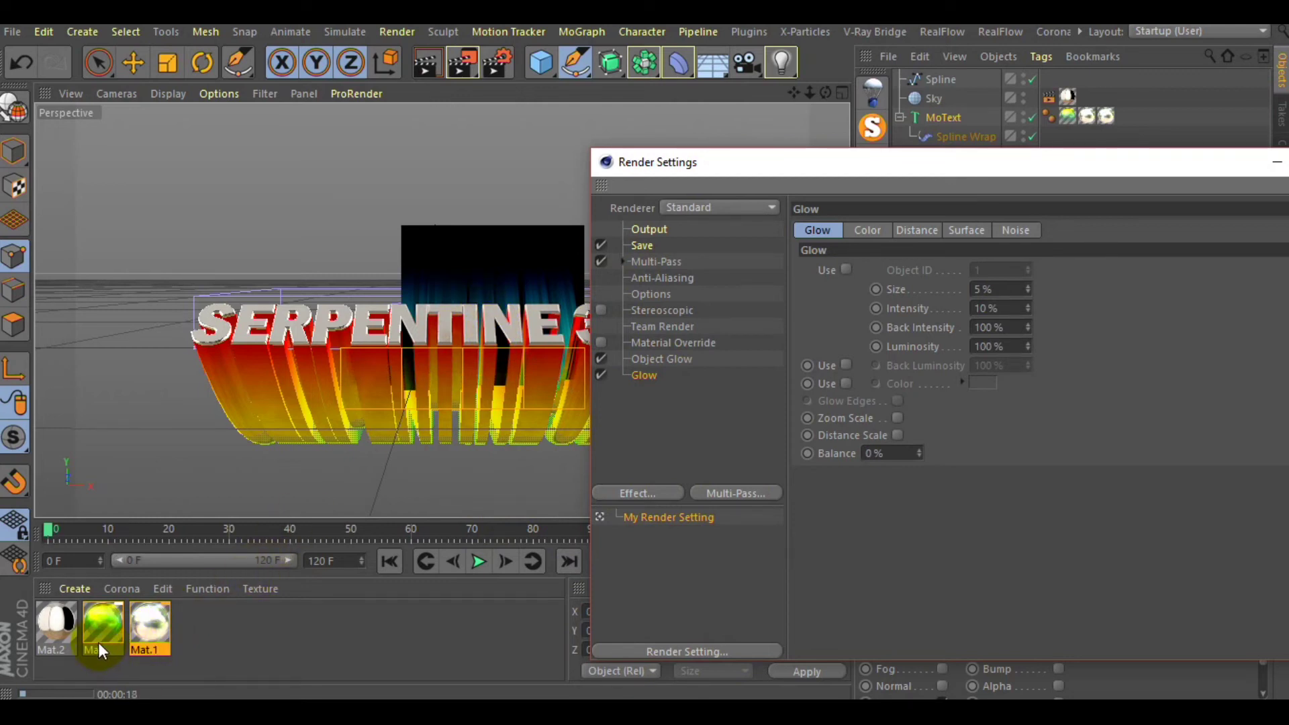
click(651, 376)
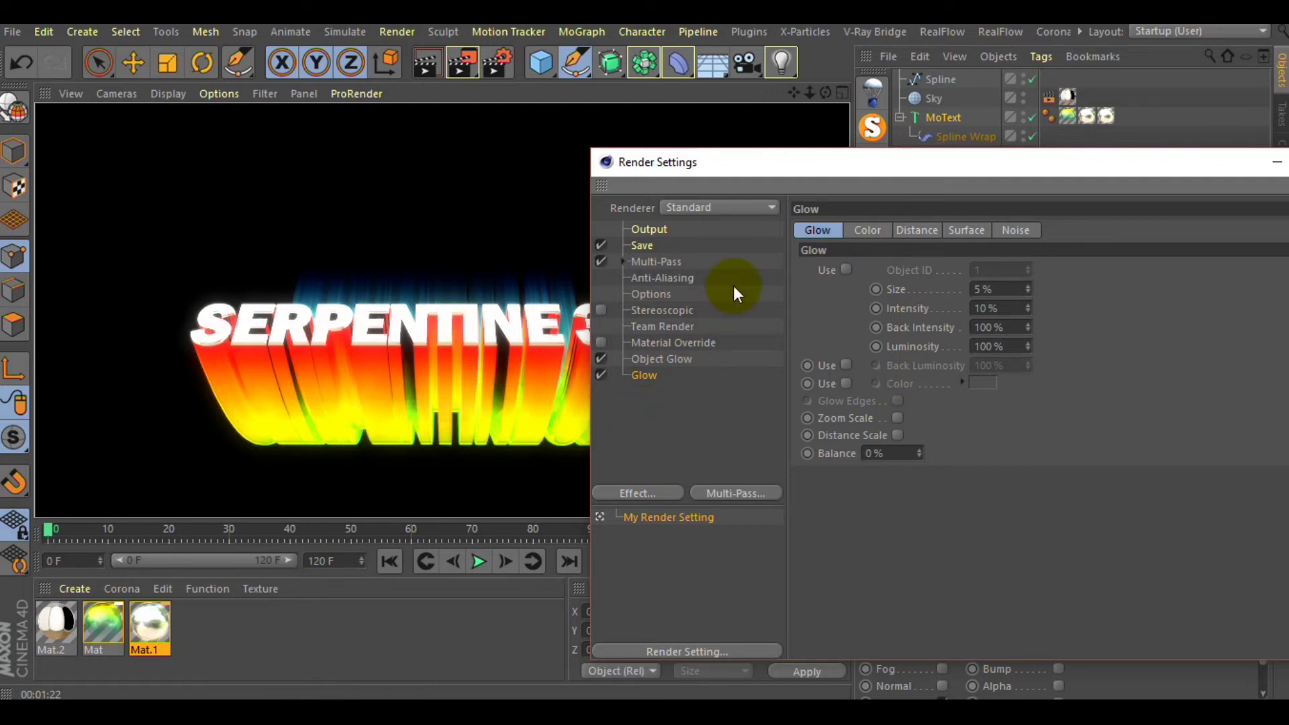
double_click(1009, 308)
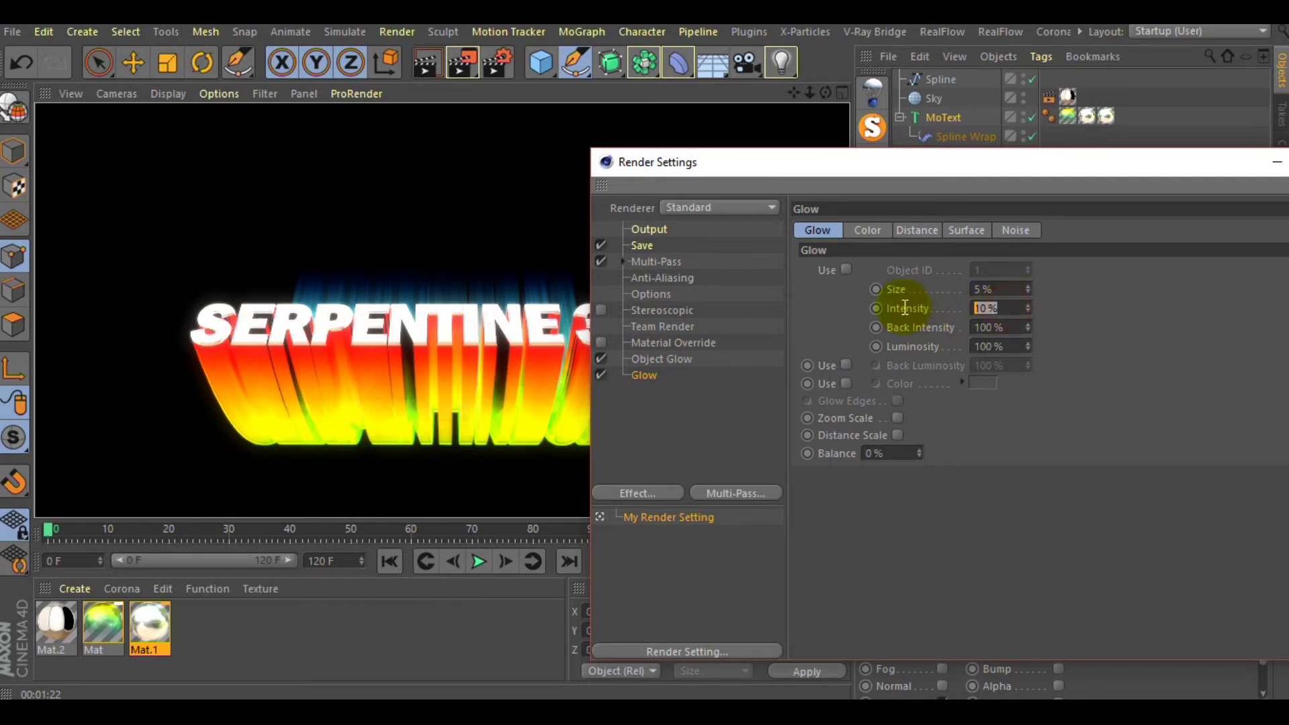
text(5)
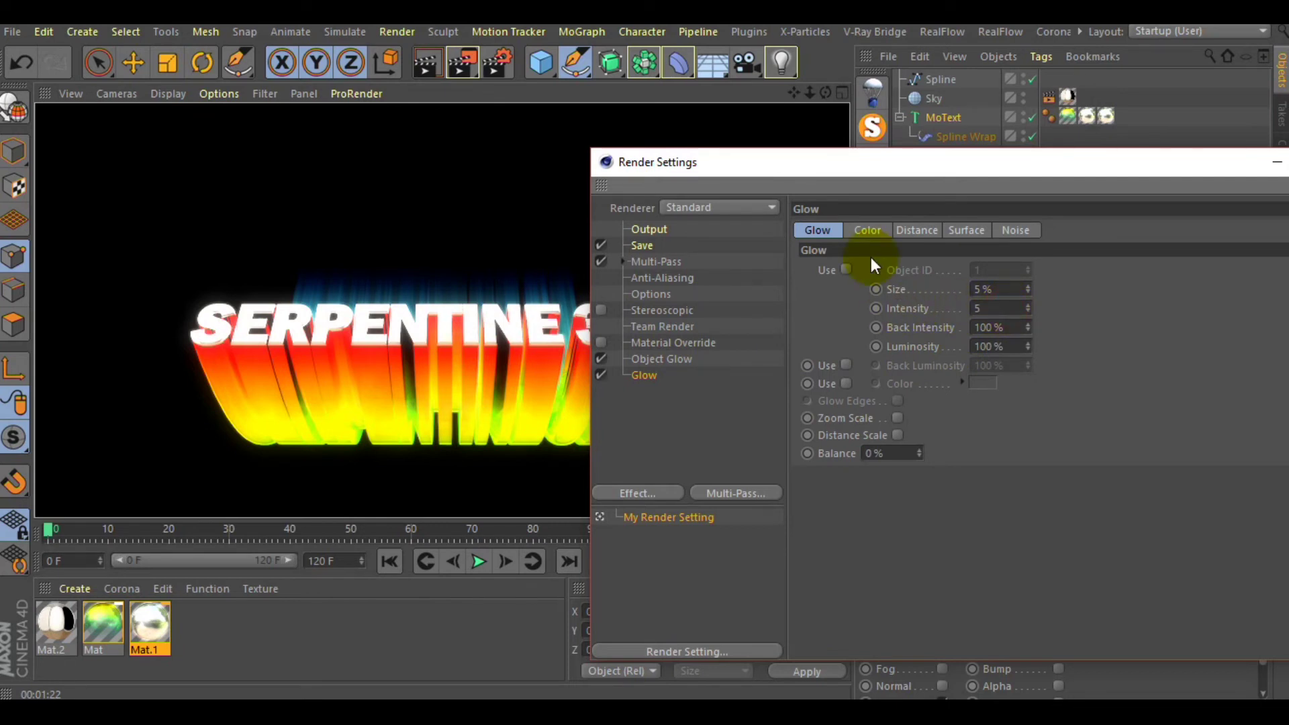
key(Return)
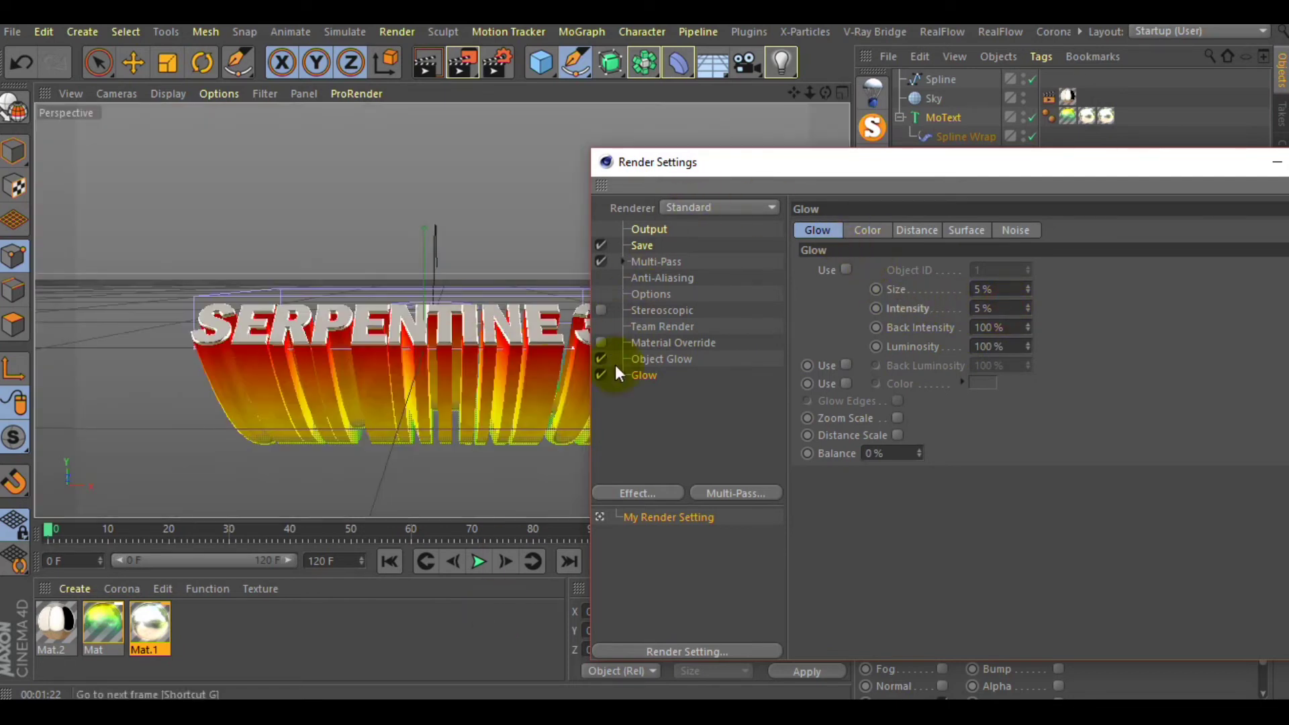
double_click(832, 179)
click(901, 183)
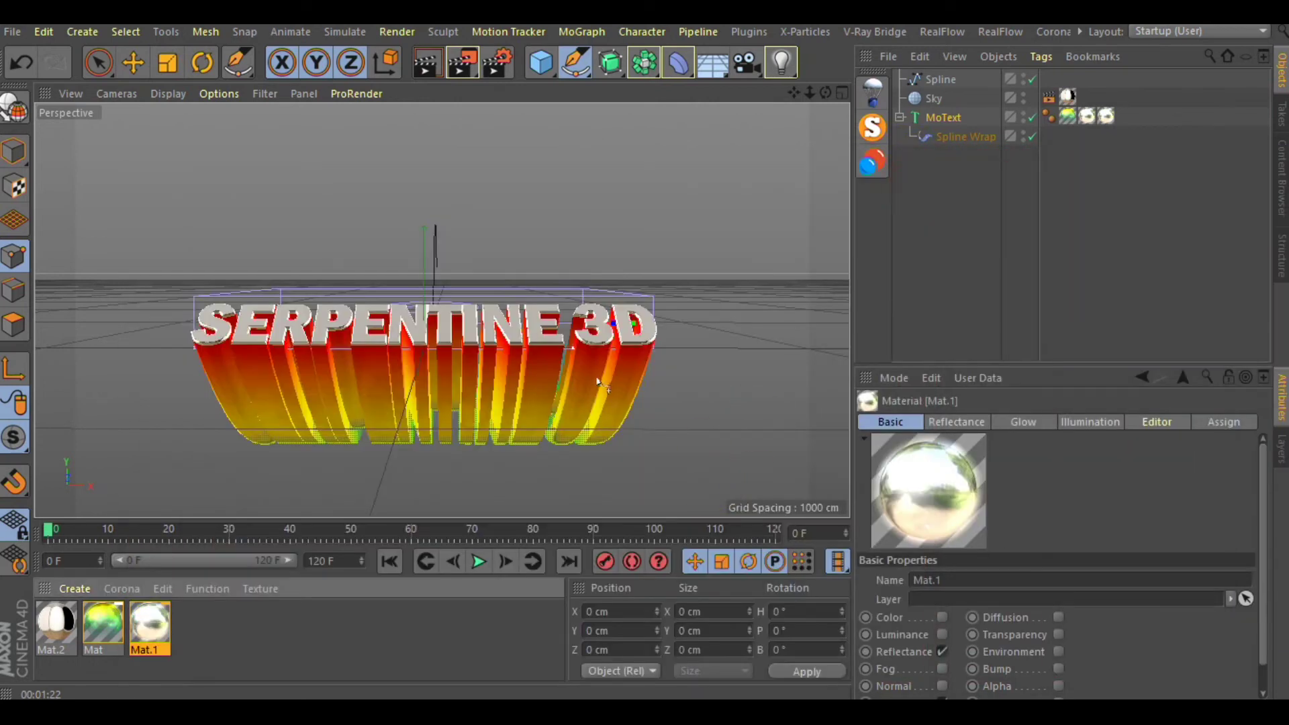
Step: Add a camera, look through it, and zero its position coordinates
click(747, 64)
click(1033, 79)
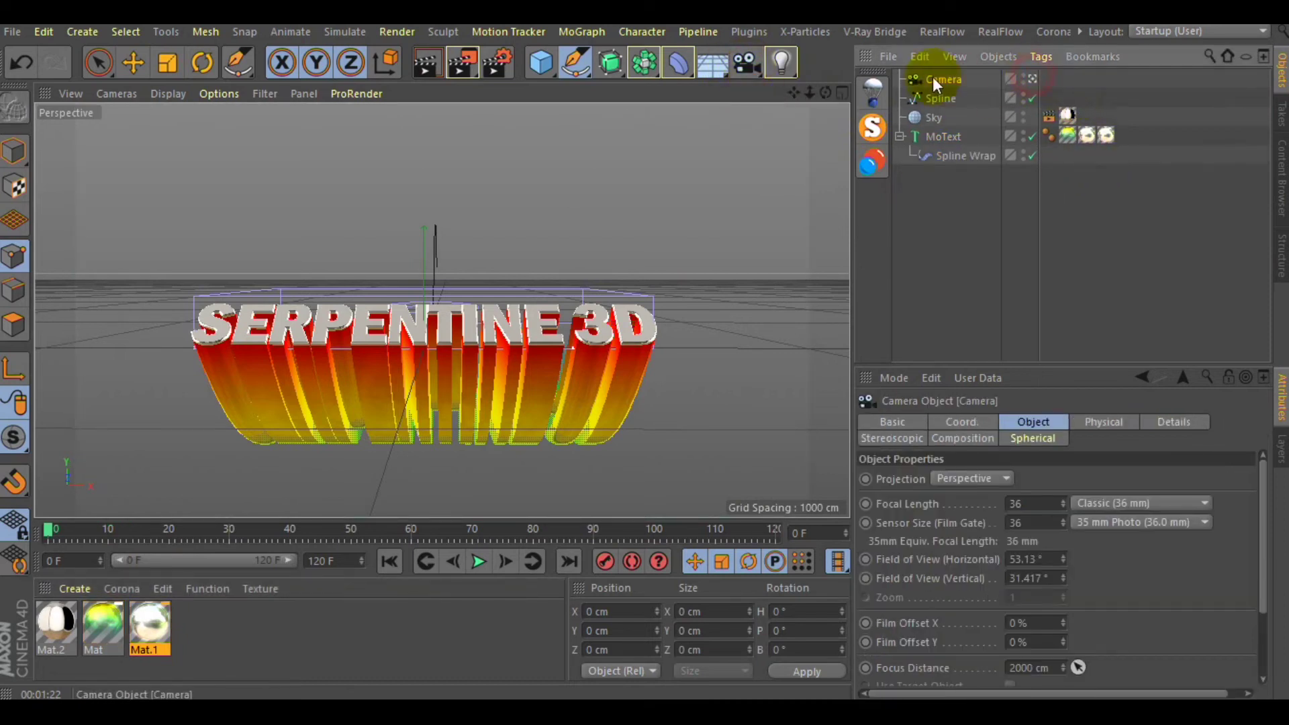
click(978, 415)
click(965, 423)
double_click(940, 479)
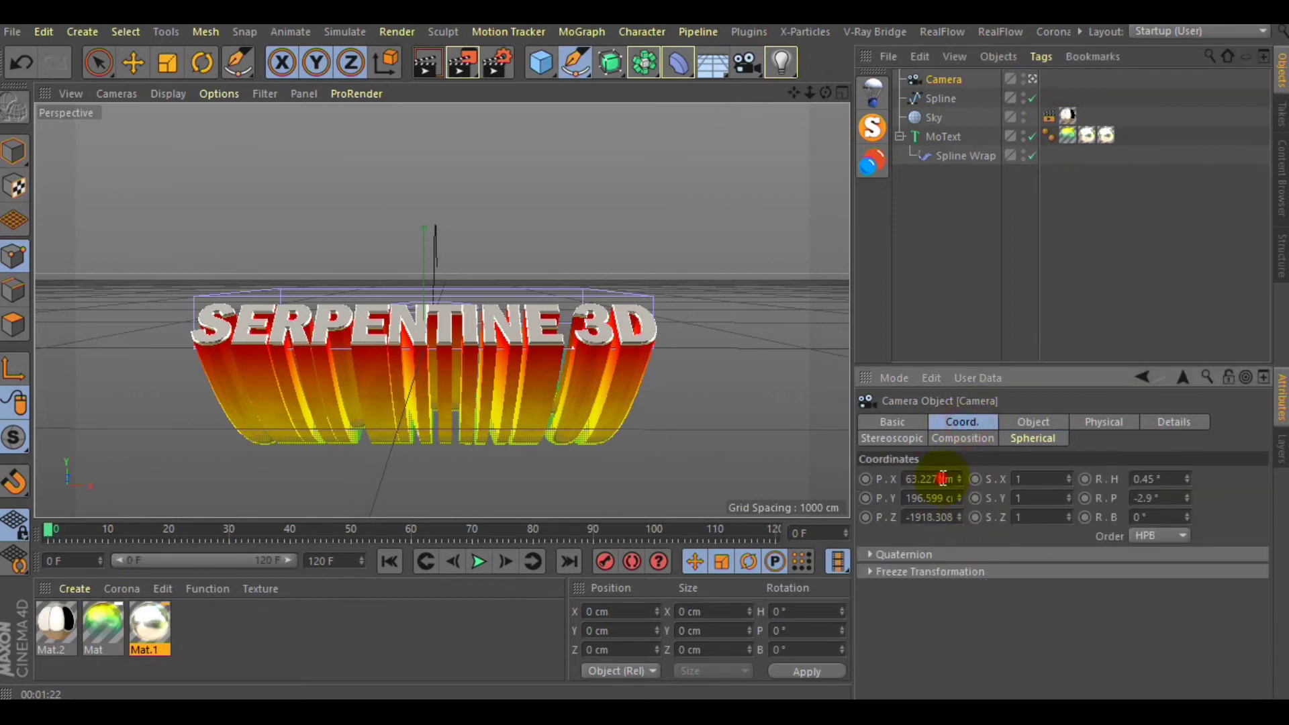
text(0)
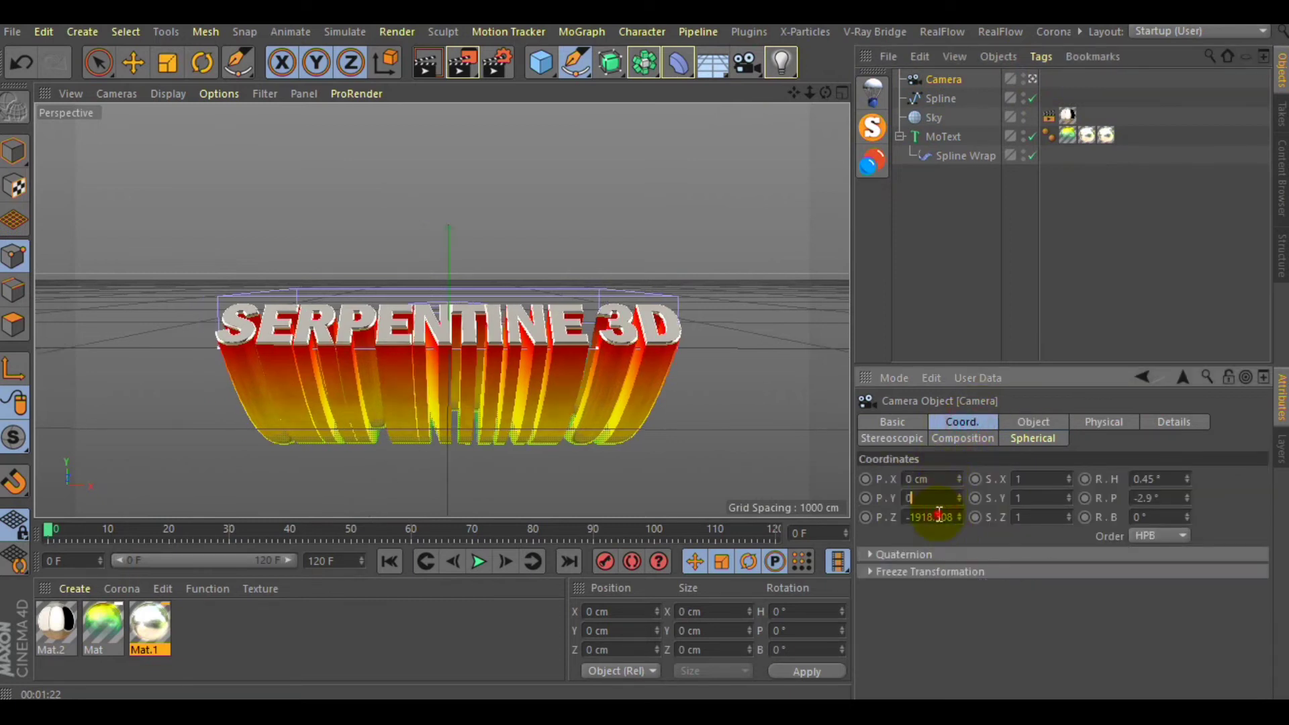
double_click(934, 517)
text(0)
click(1163, 480)
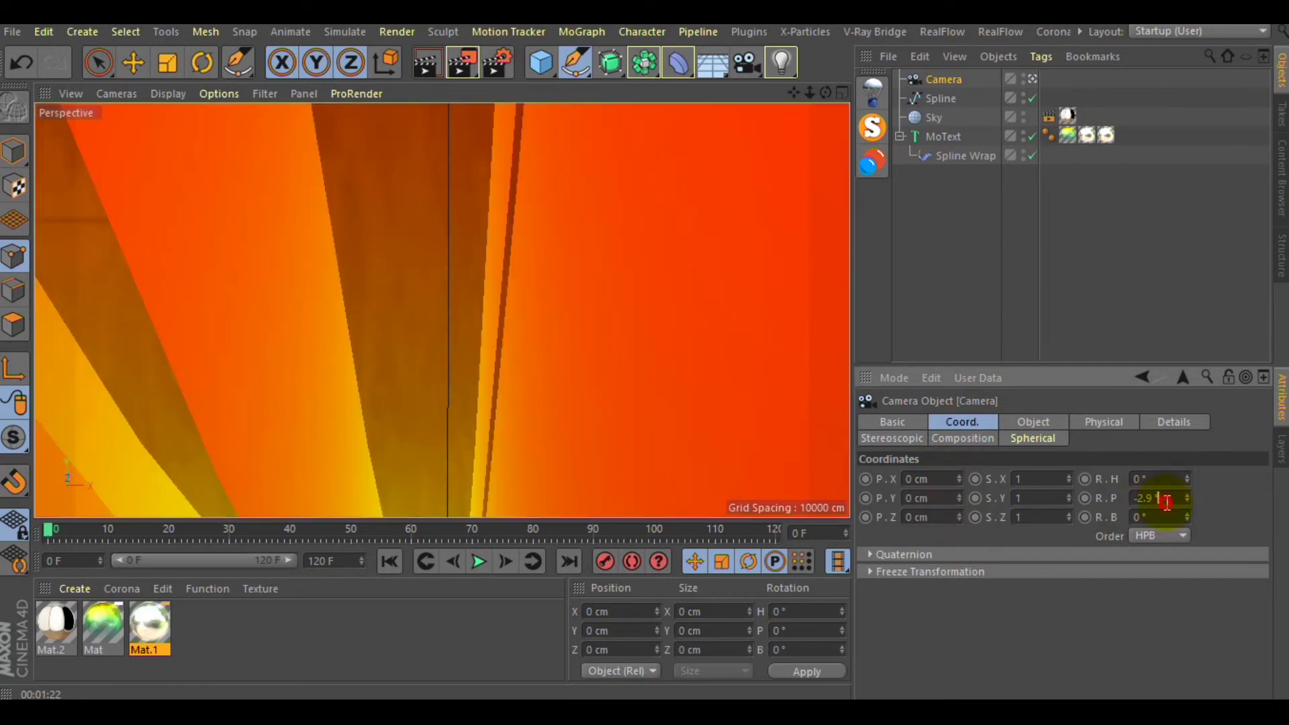
Step: Set the camera's pitch to 0 and pull it back to Z -1500 cm
double_click(1167, 501)
text(0)
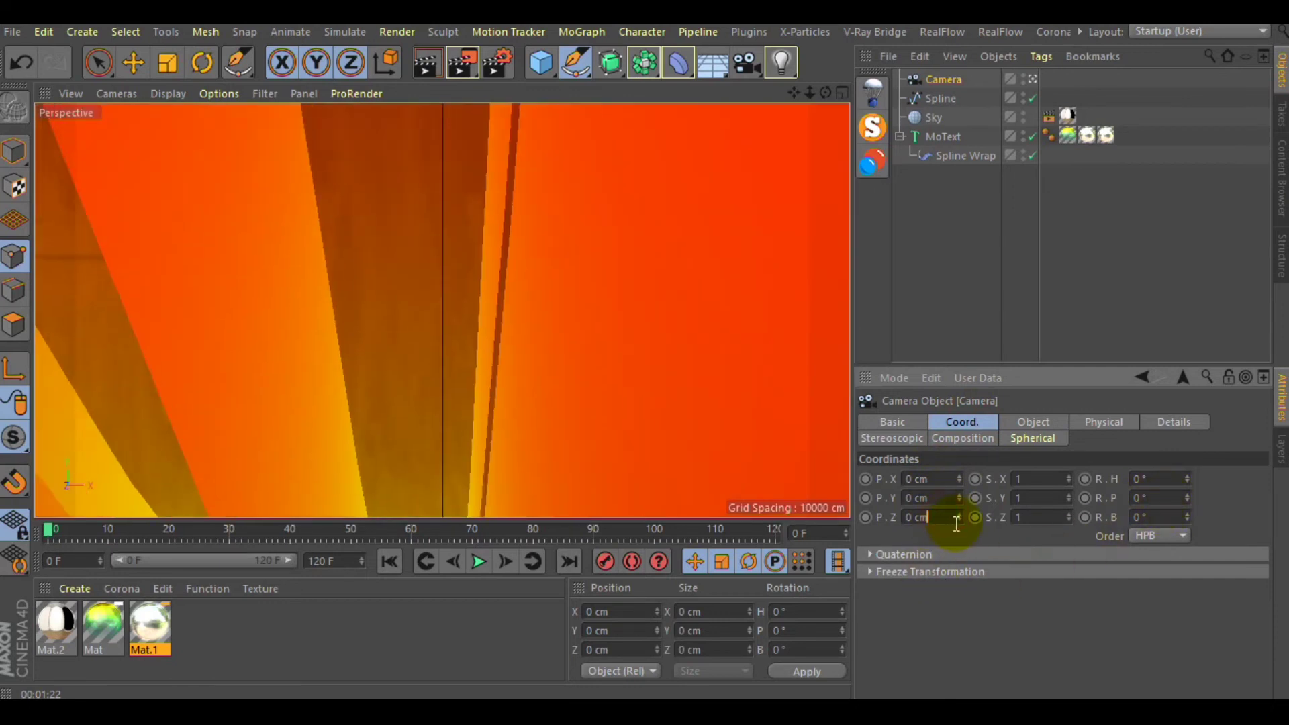
mouse_move(961, 521)
mouse_down()
mouse_move(826, 525)
mouse_move(967, 516)
mouse_up()
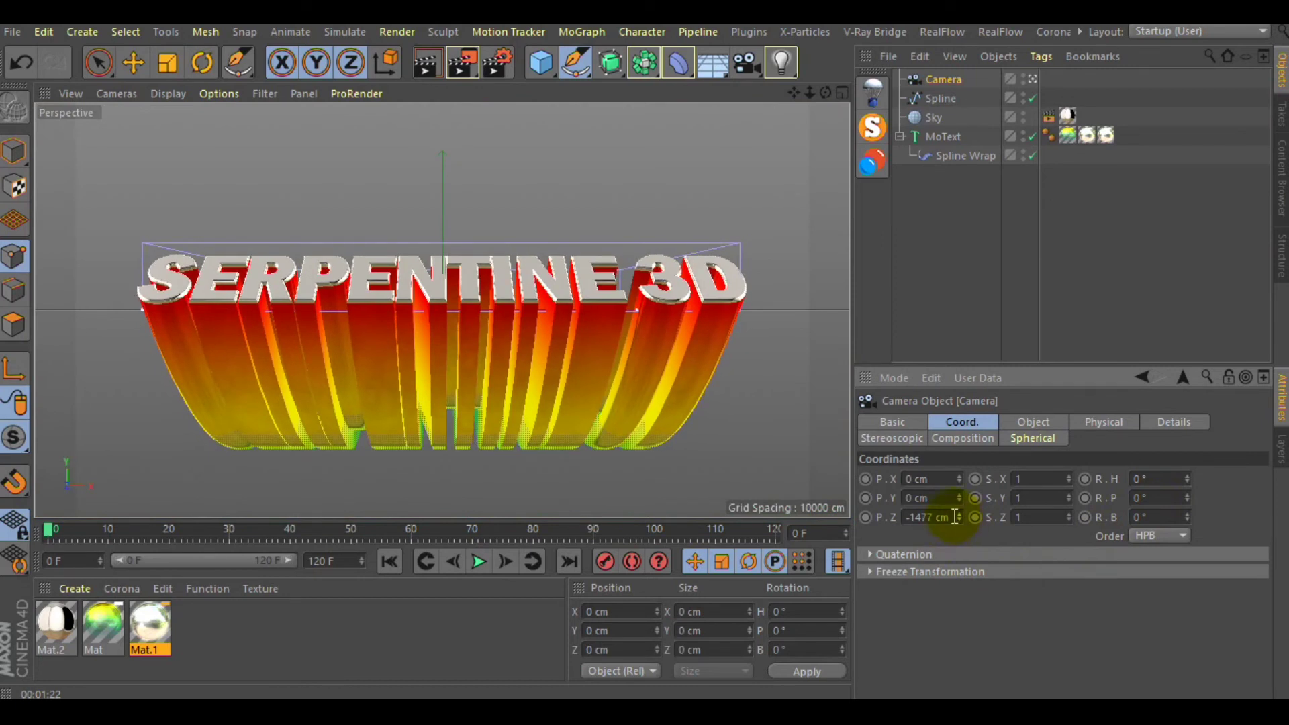
text(-1)
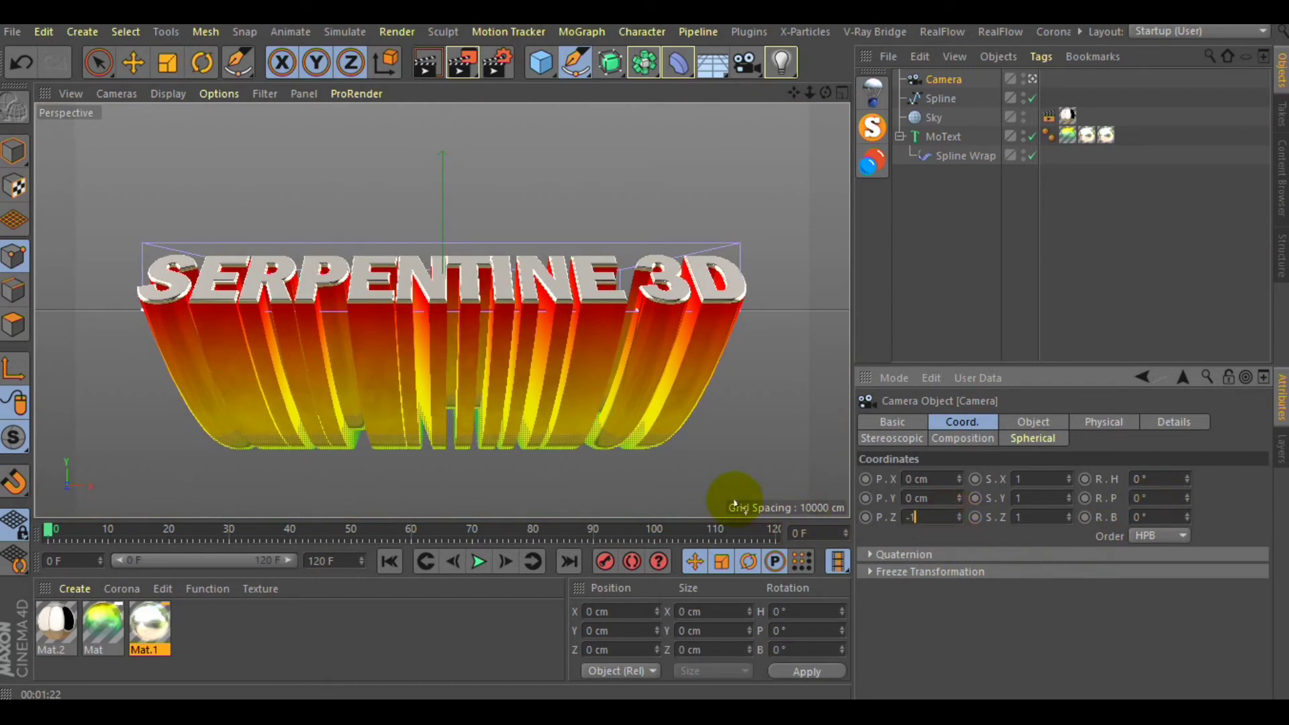
text(500)
key(Return)
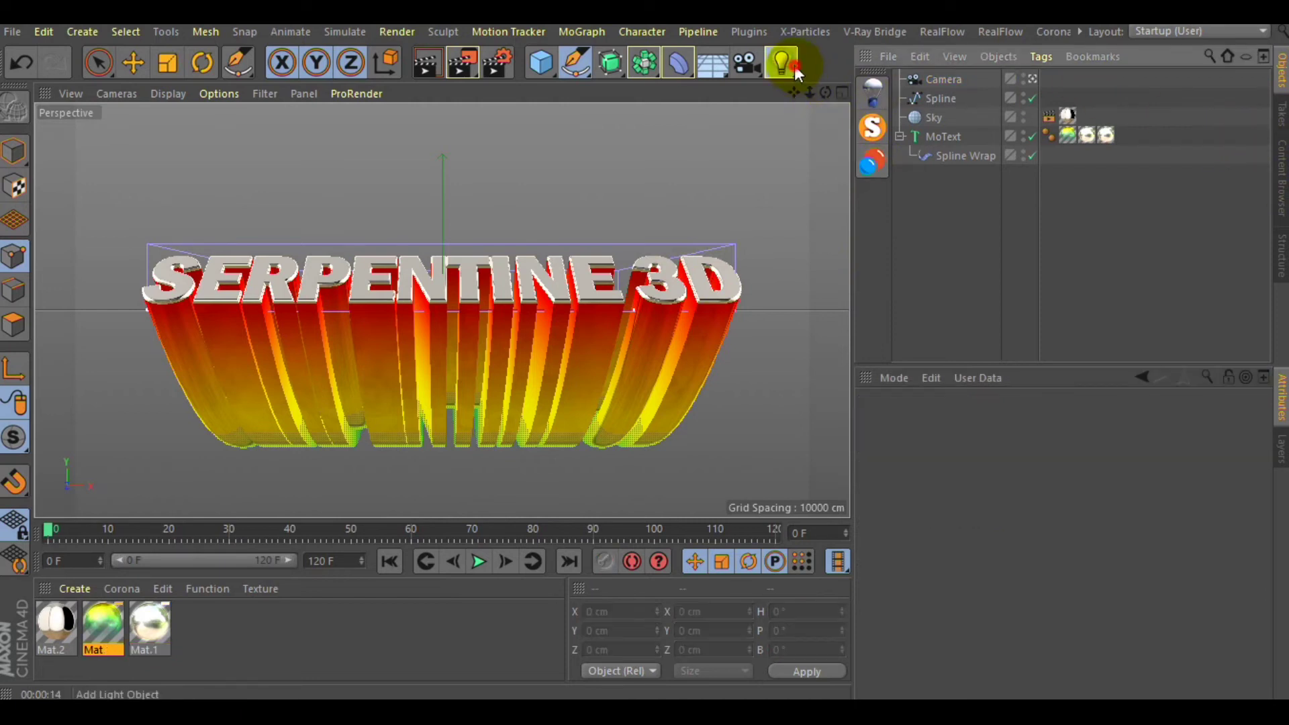
drag(795, 65, 1001, 128)
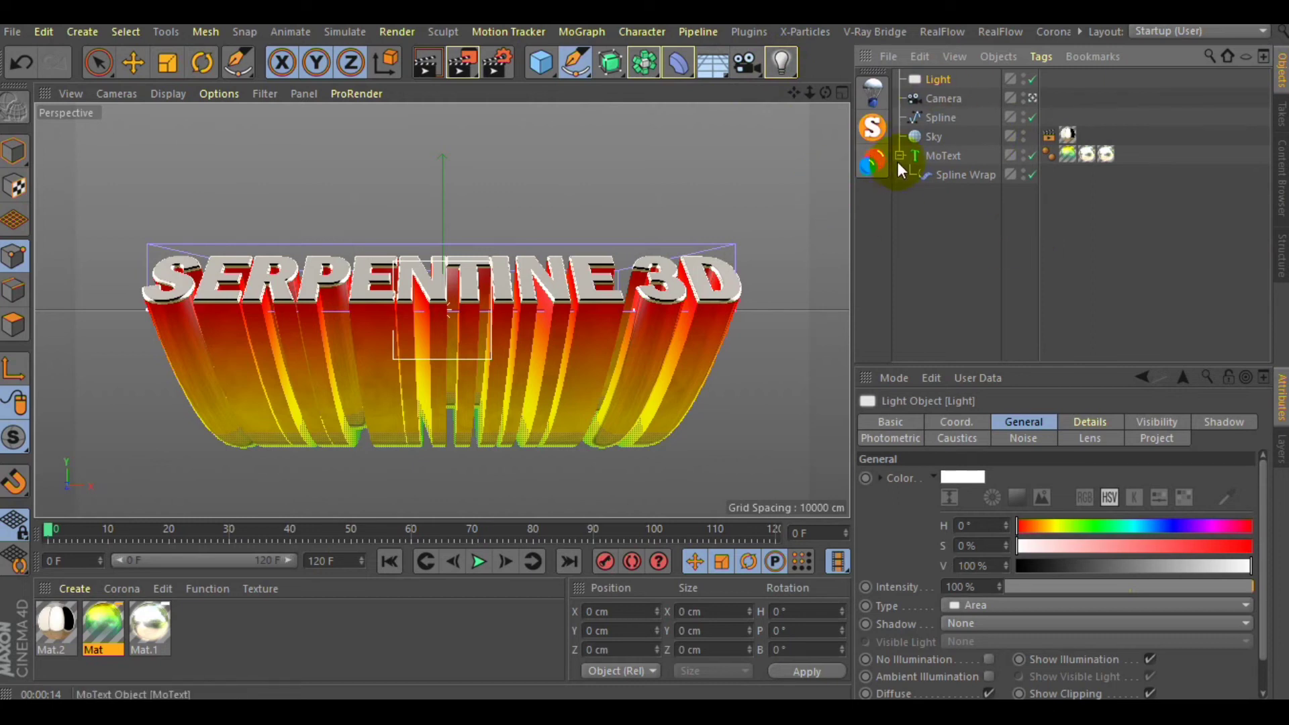
Step: Add a Protection tag to the Camera and view the scene through it
right_click(946, 99)
mouse_move(856, 28)
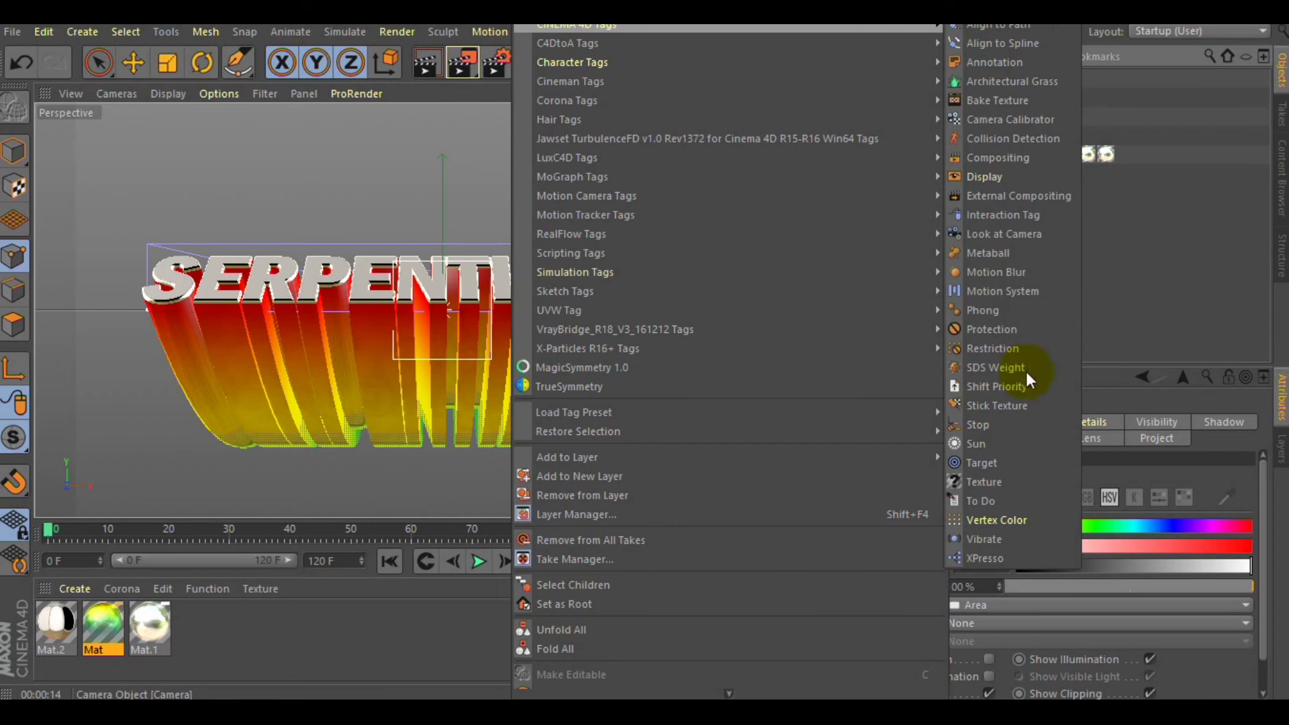
click(1022, 330)
click(990, 242)
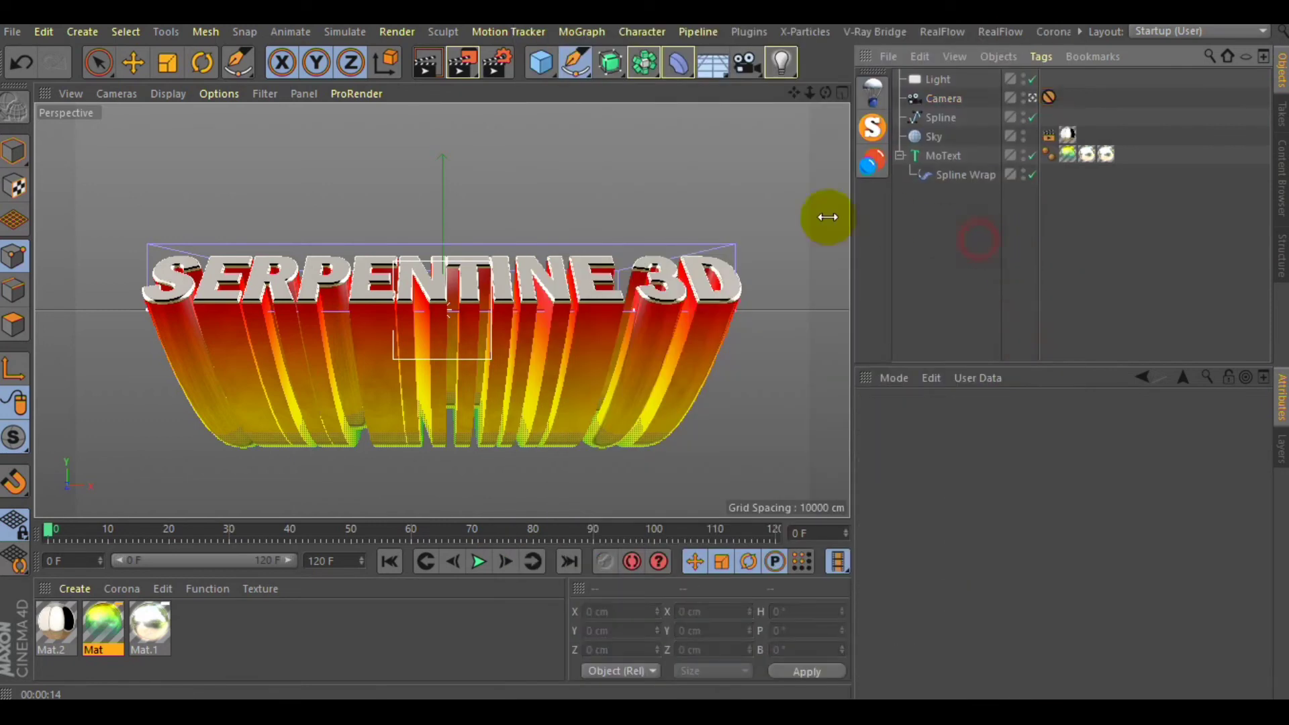
click(1033, 97)
Step: Move the Area light left and further back from the SERPENTINE 3D text, then select it
click(939, 80)
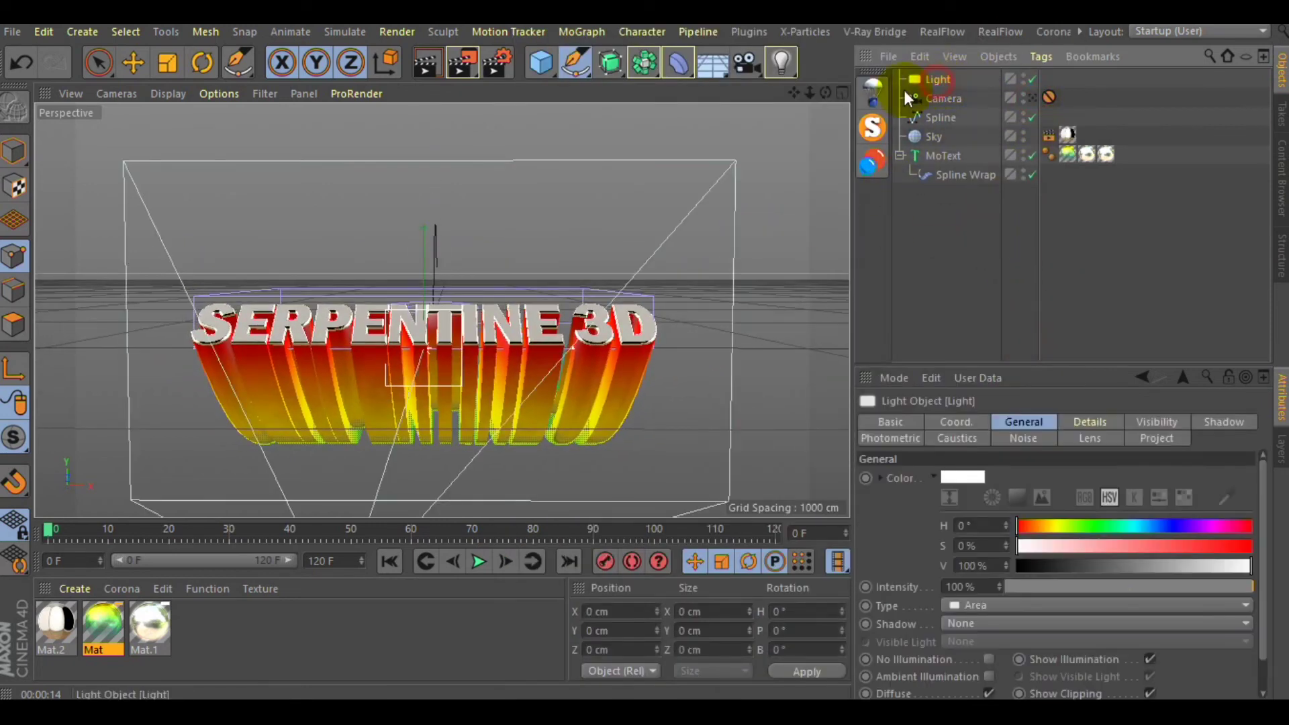
drag(826, 93, 207, 94)
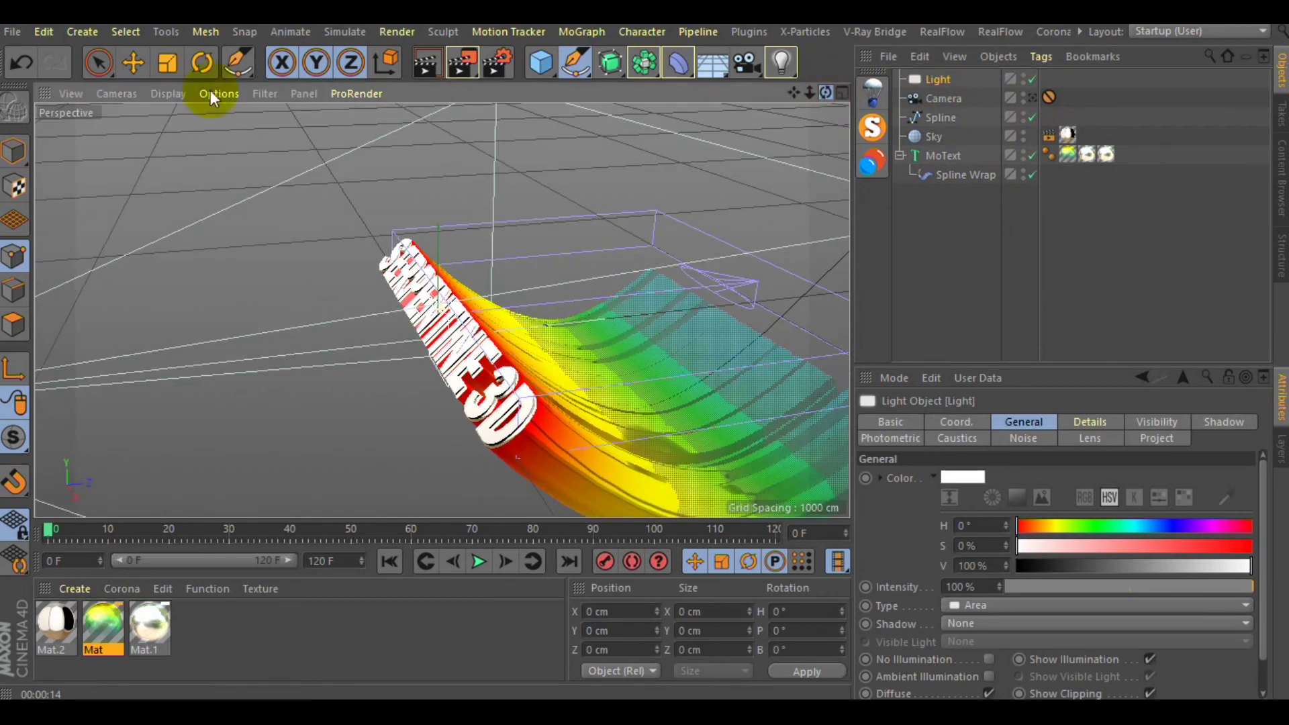
click(134, 62)
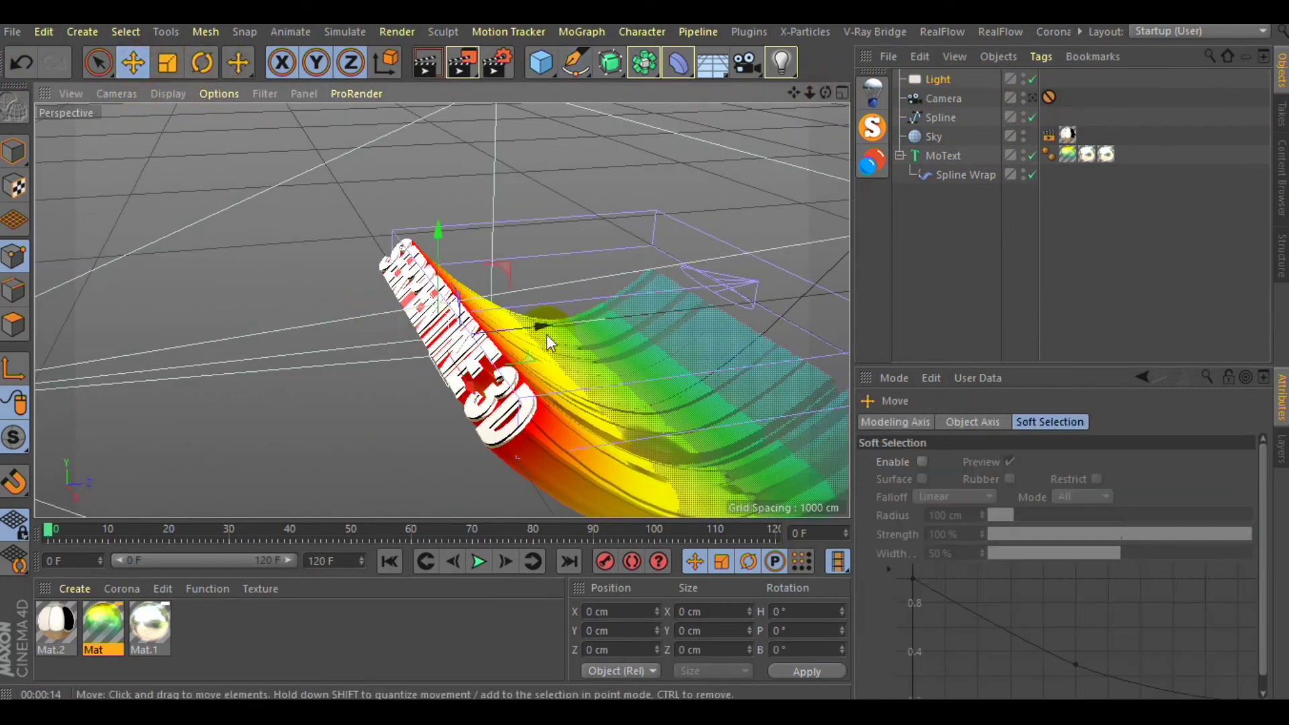
drag(498, 339, 226, 369)
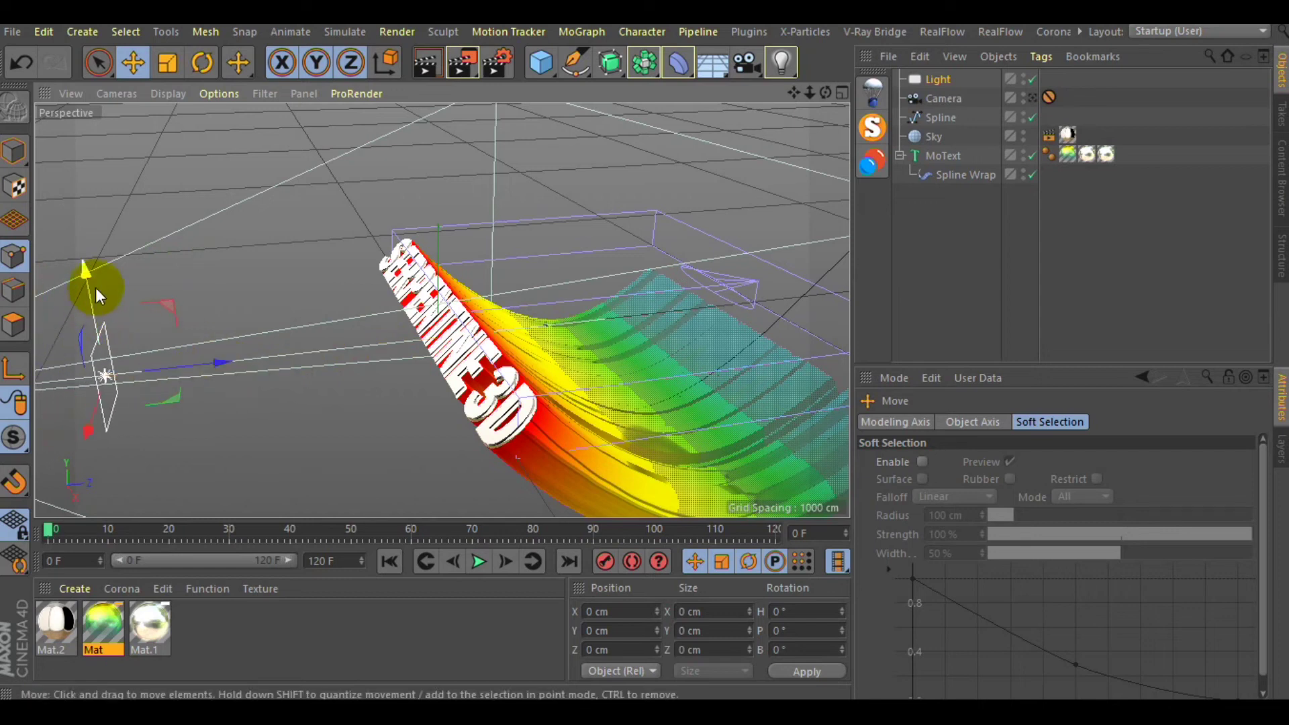
scroll(229, 365, down, 6)
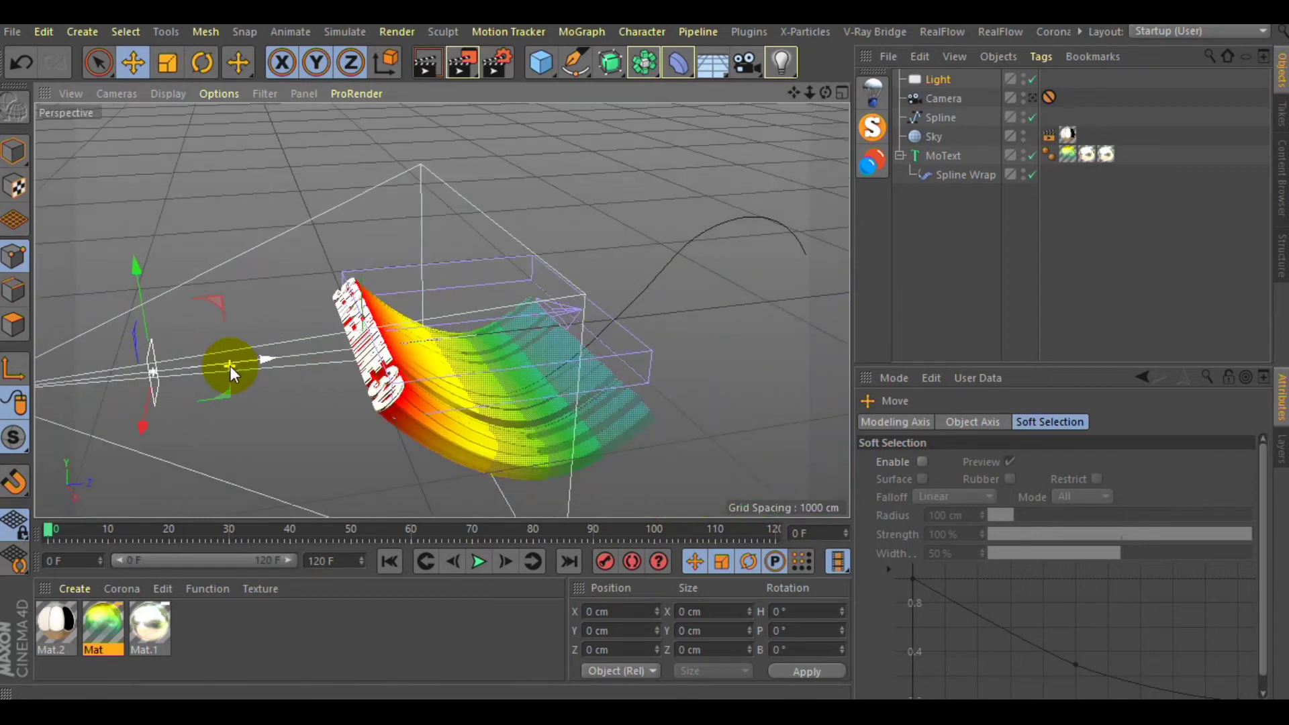
drag(229, 365, 152, 377)
click(938, 495)
click(931, 80)
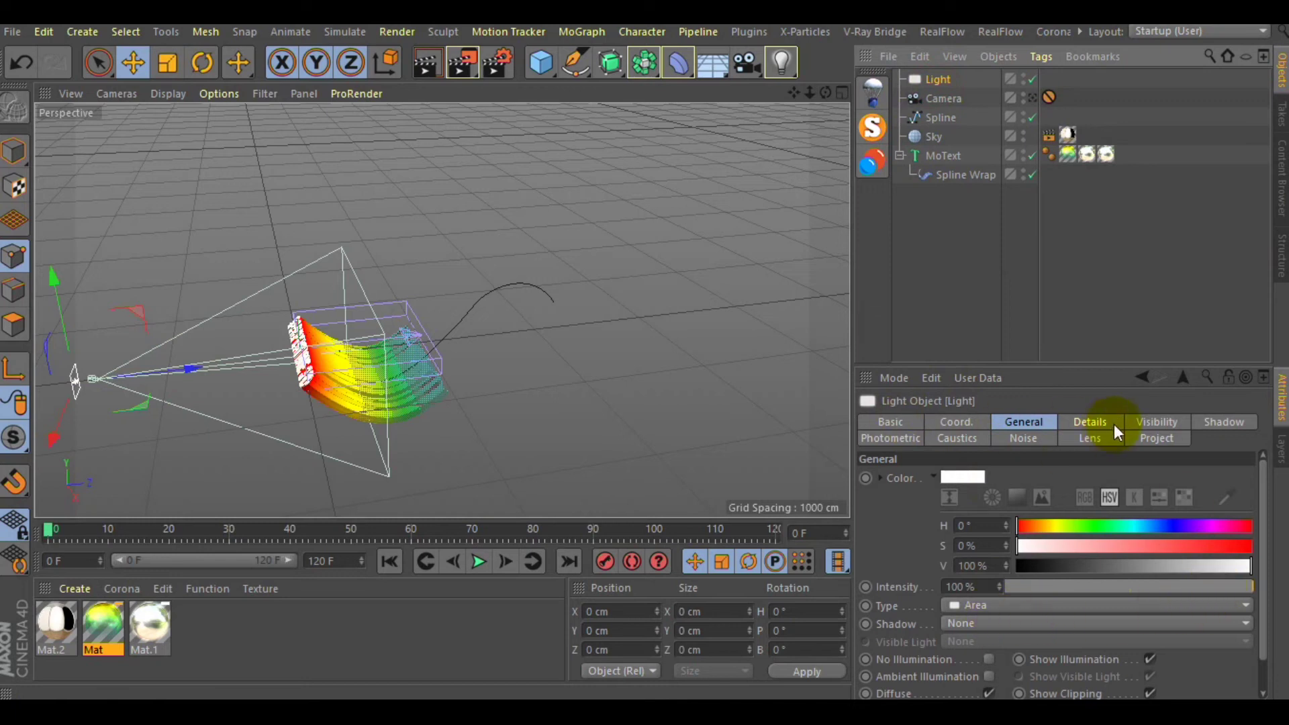
drag(1267, 489, 1284, 443)
Step: Set the area light's Size X and Y to 2000 cm and its shadow to Shadow Maps (Soft)
click(1090, 422)
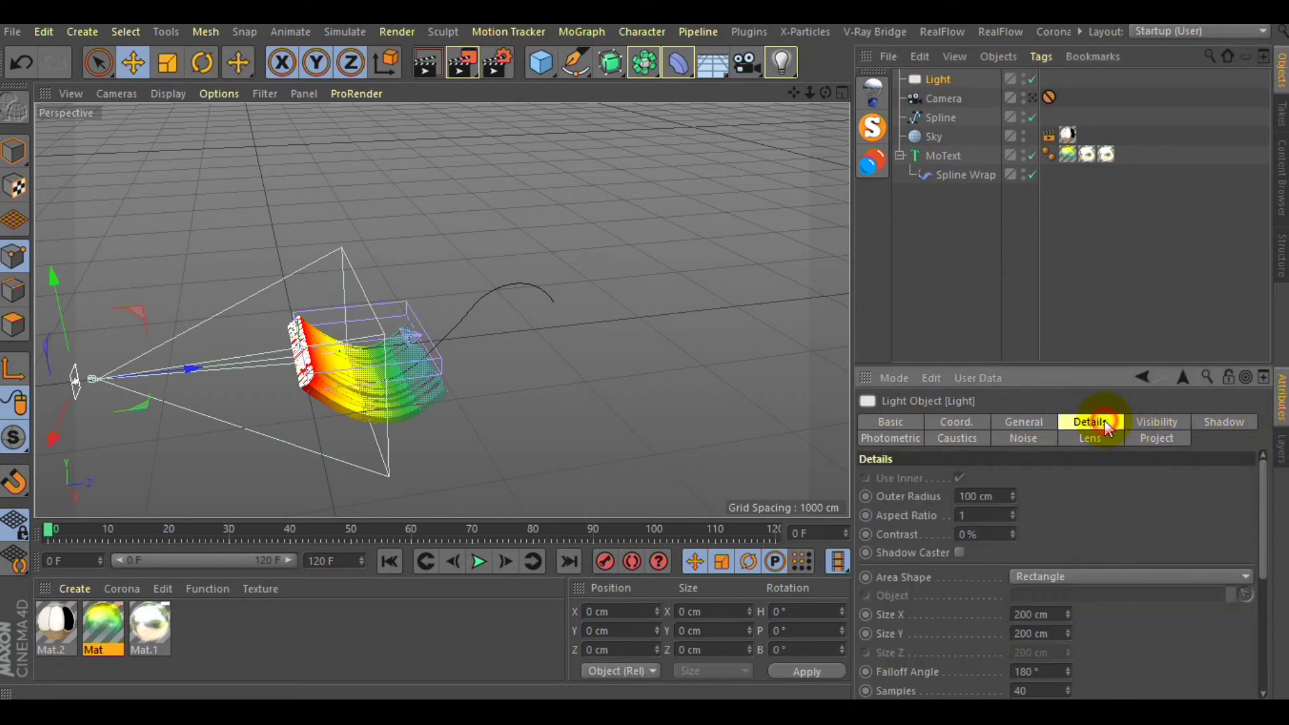
click(1058, 612)
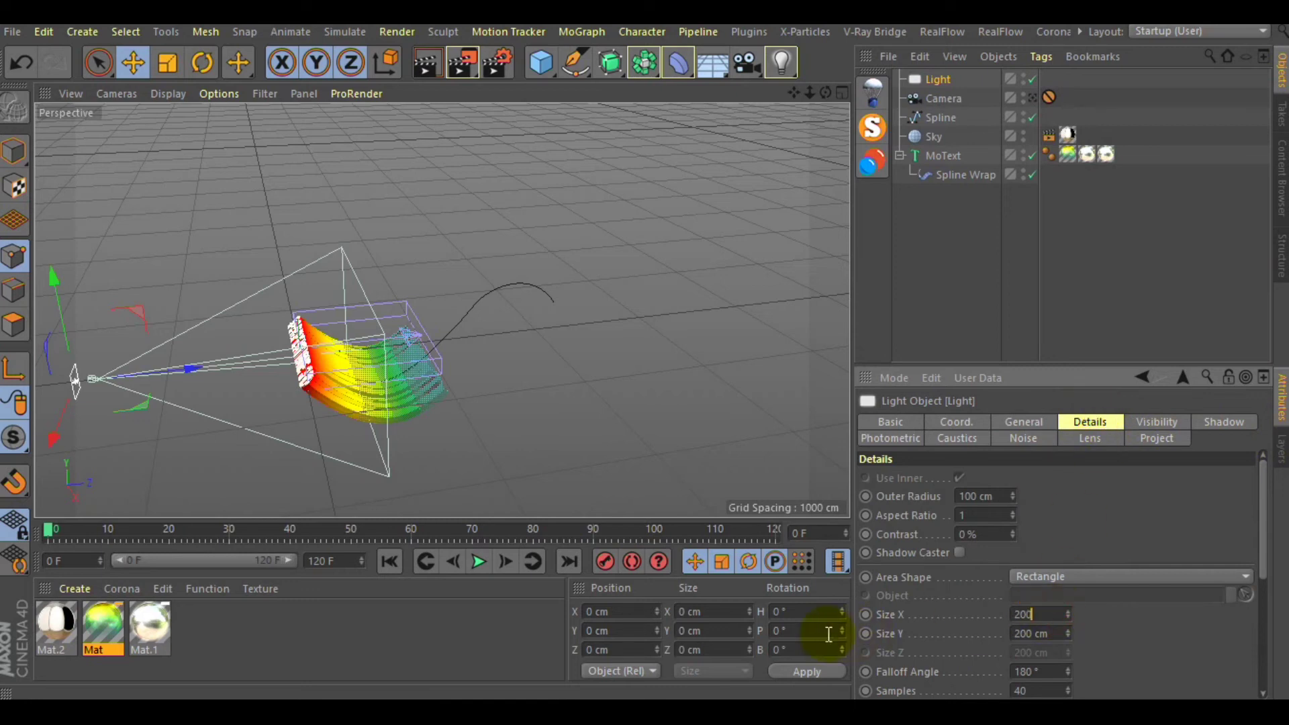
key(Return)
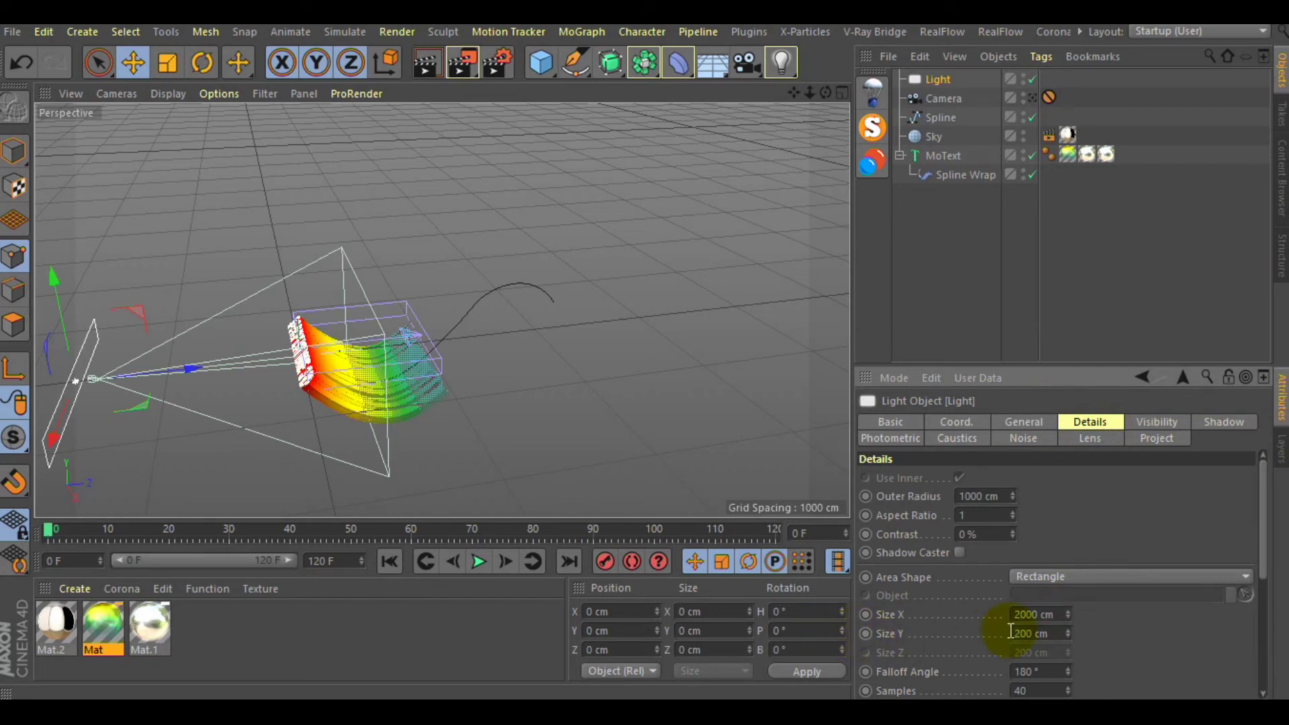
click(1058, 634)
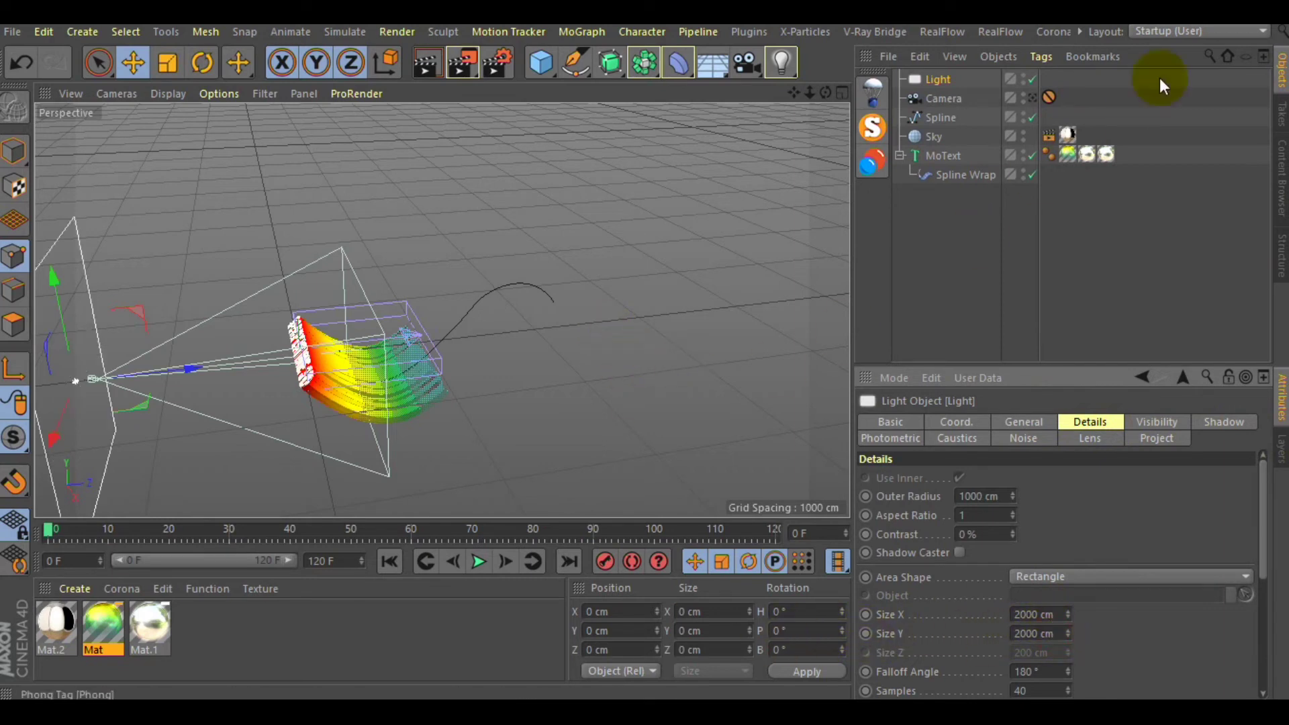
click(1027, 420)
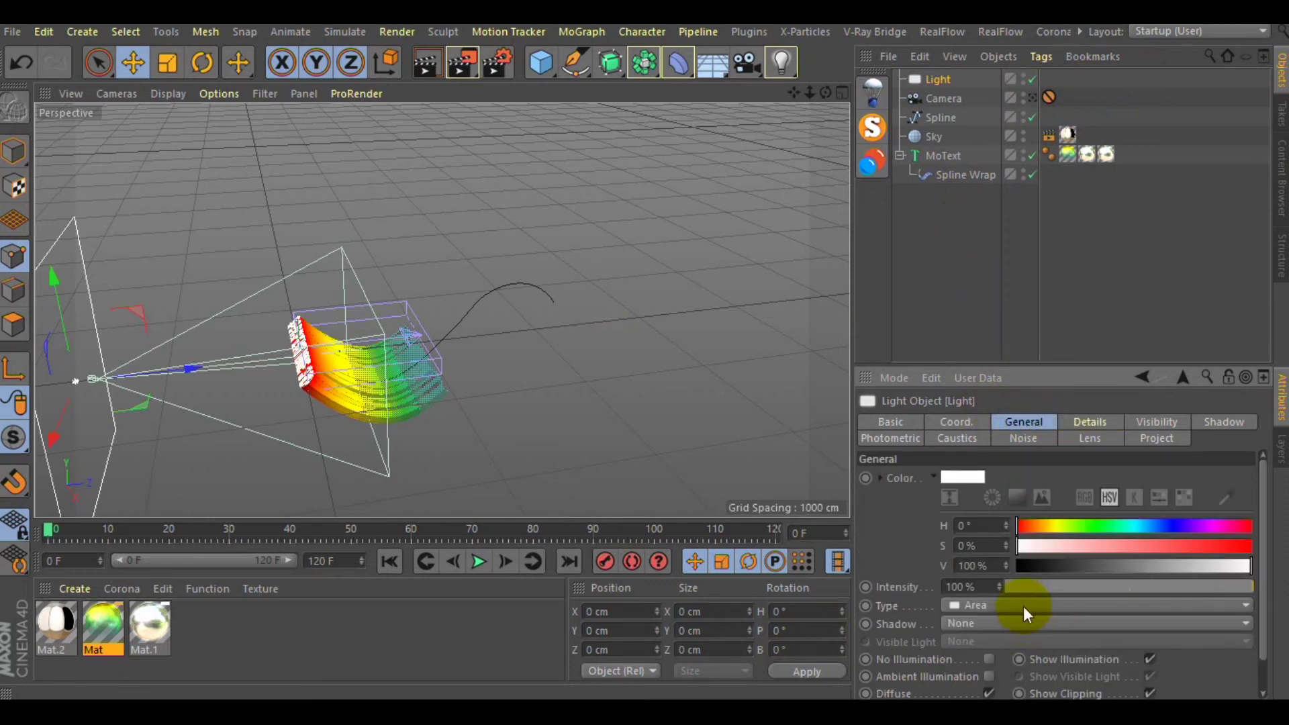
click(1016, 623)
click(1039, 566)
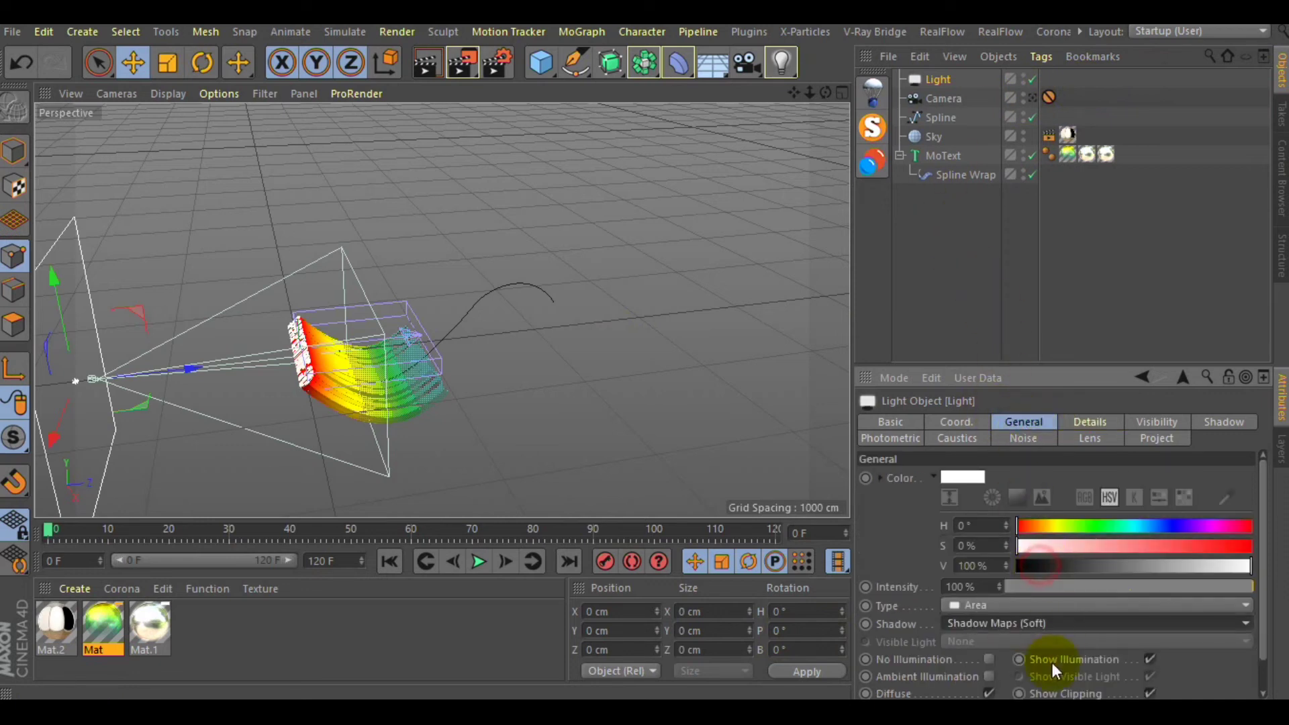
Step: Give the shadow a 500x500 map, Sample Radius 15 and an absolute Bias of 5 cm
scroll(1266, 588, down, 1)
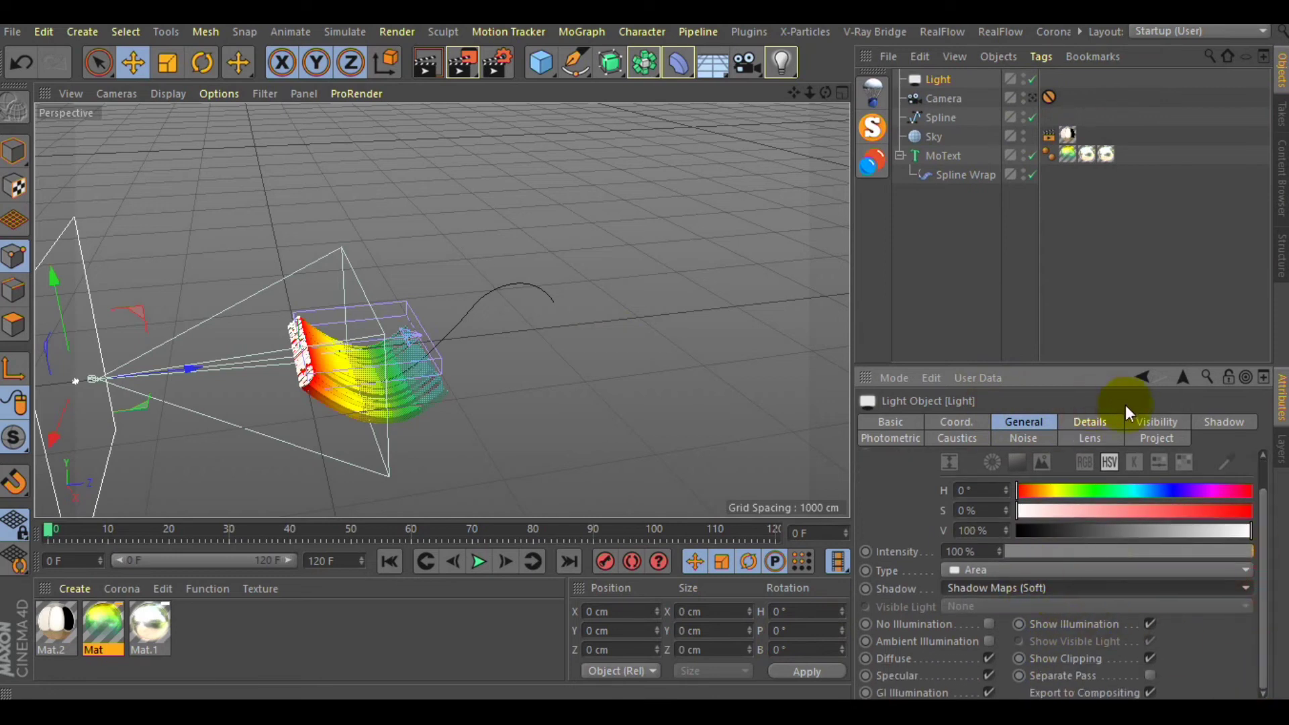
click(1218, 424)
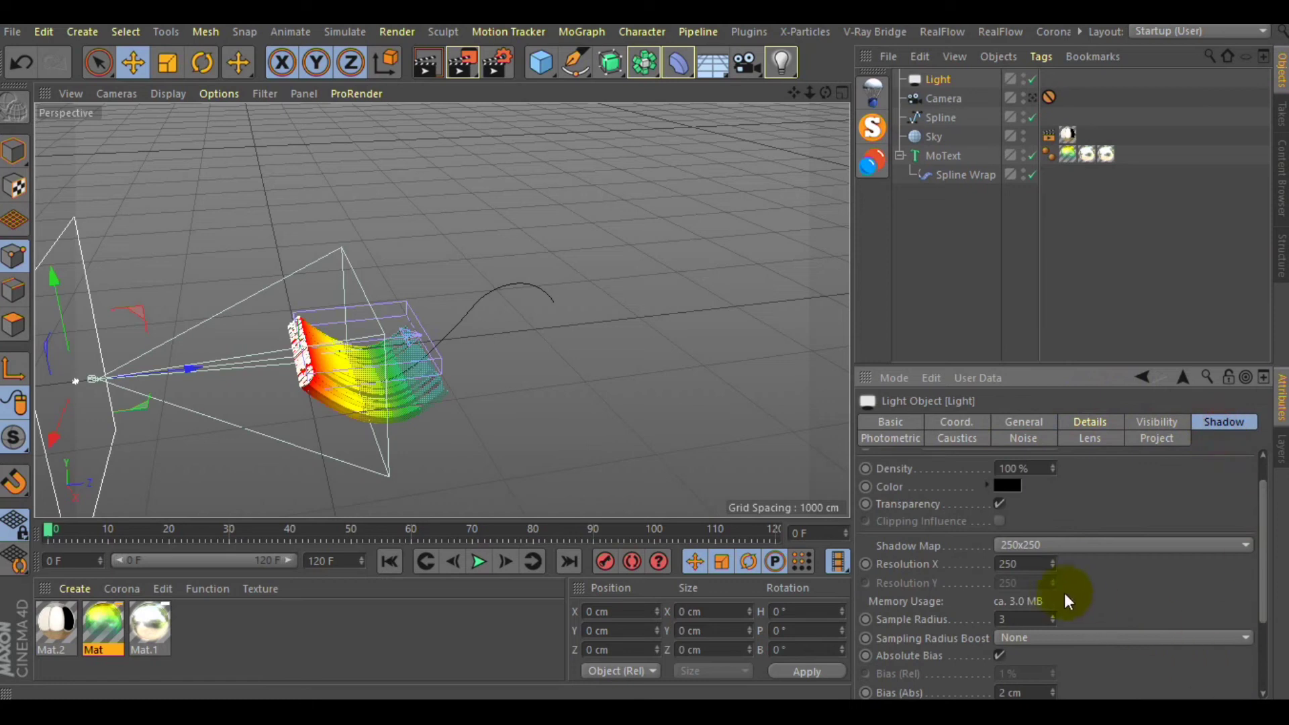
click(1049, 544)
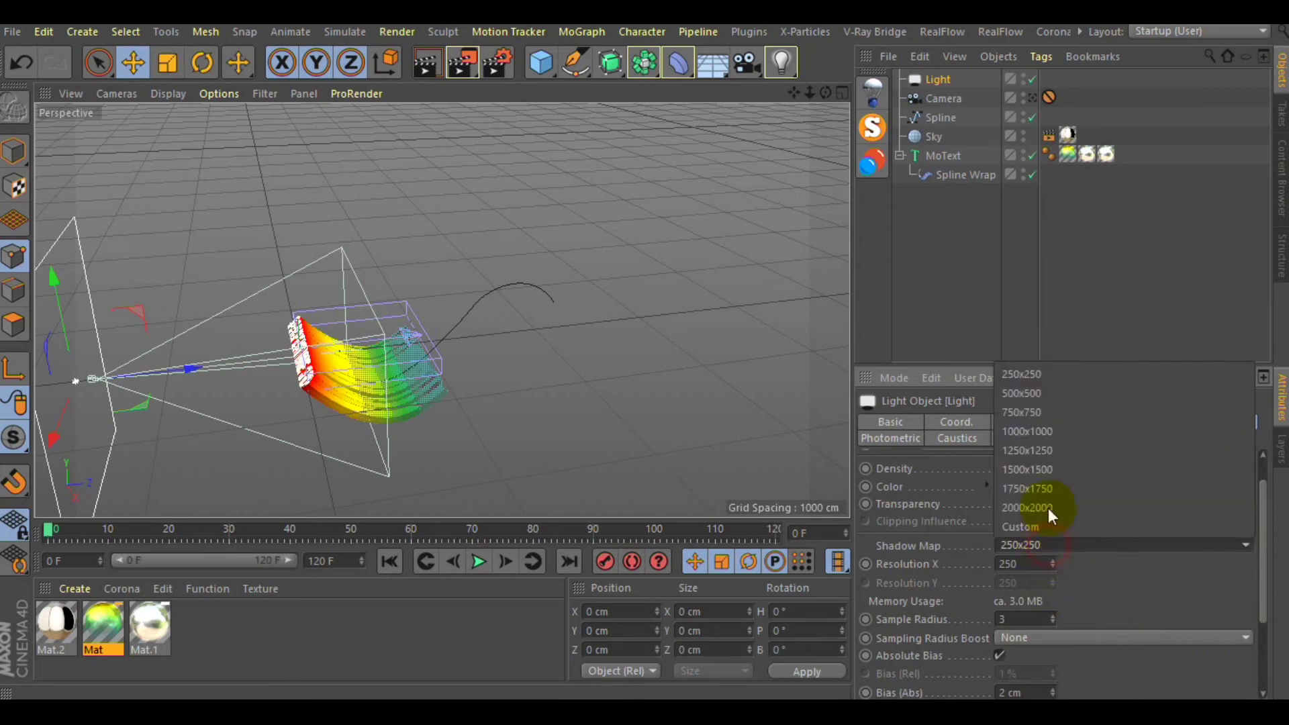
click(1045, 393)
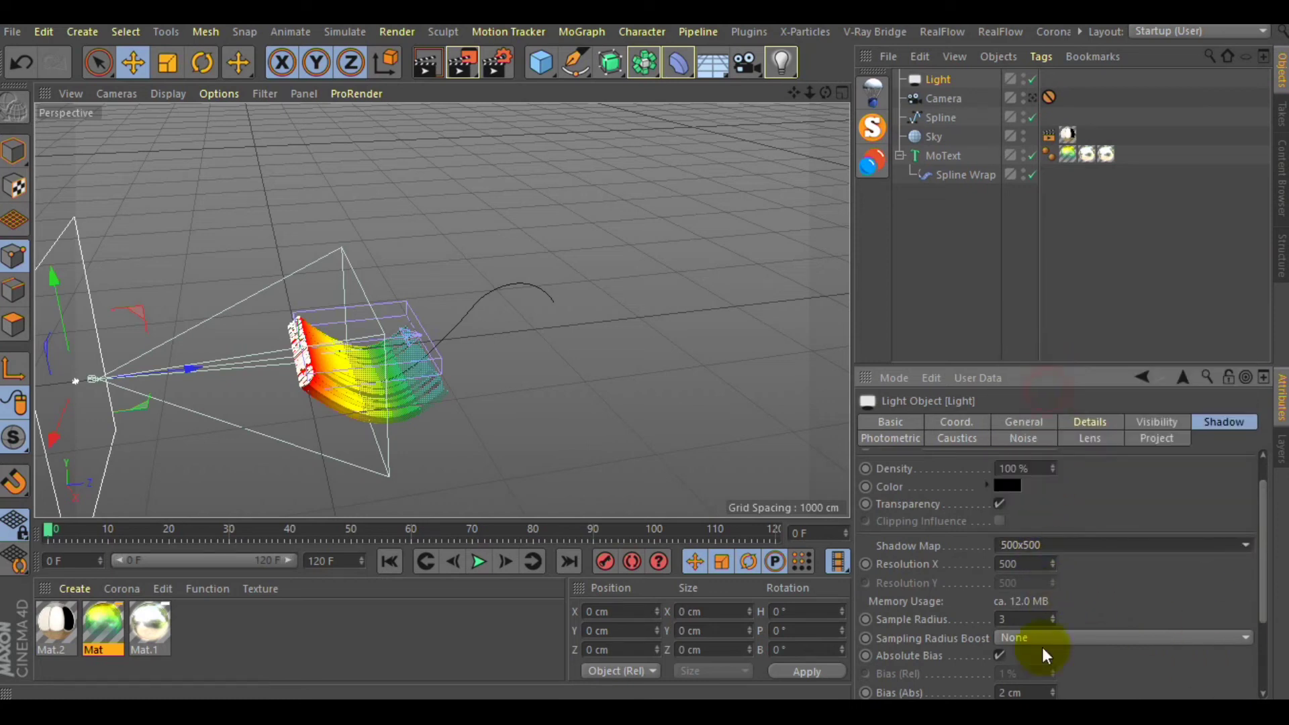
click(1035, 568)
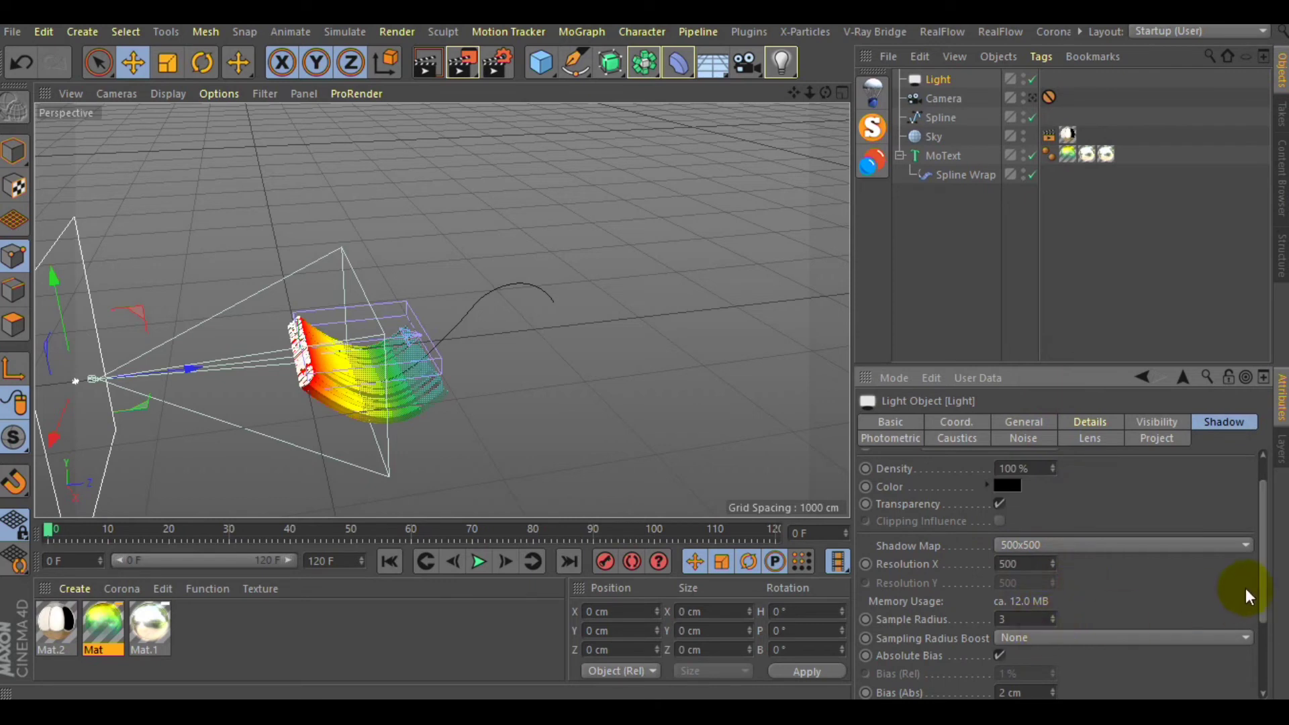
drag(1260, 589, 1260, 623)
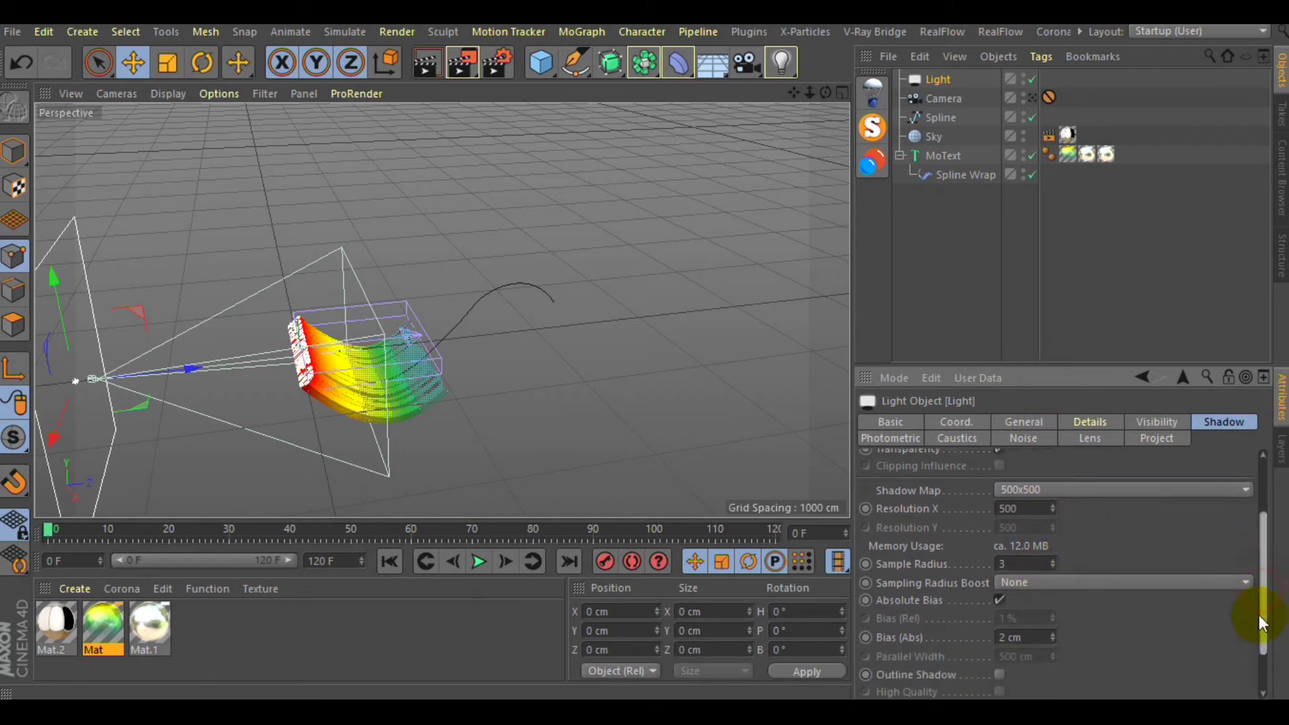
click(1026, 561)
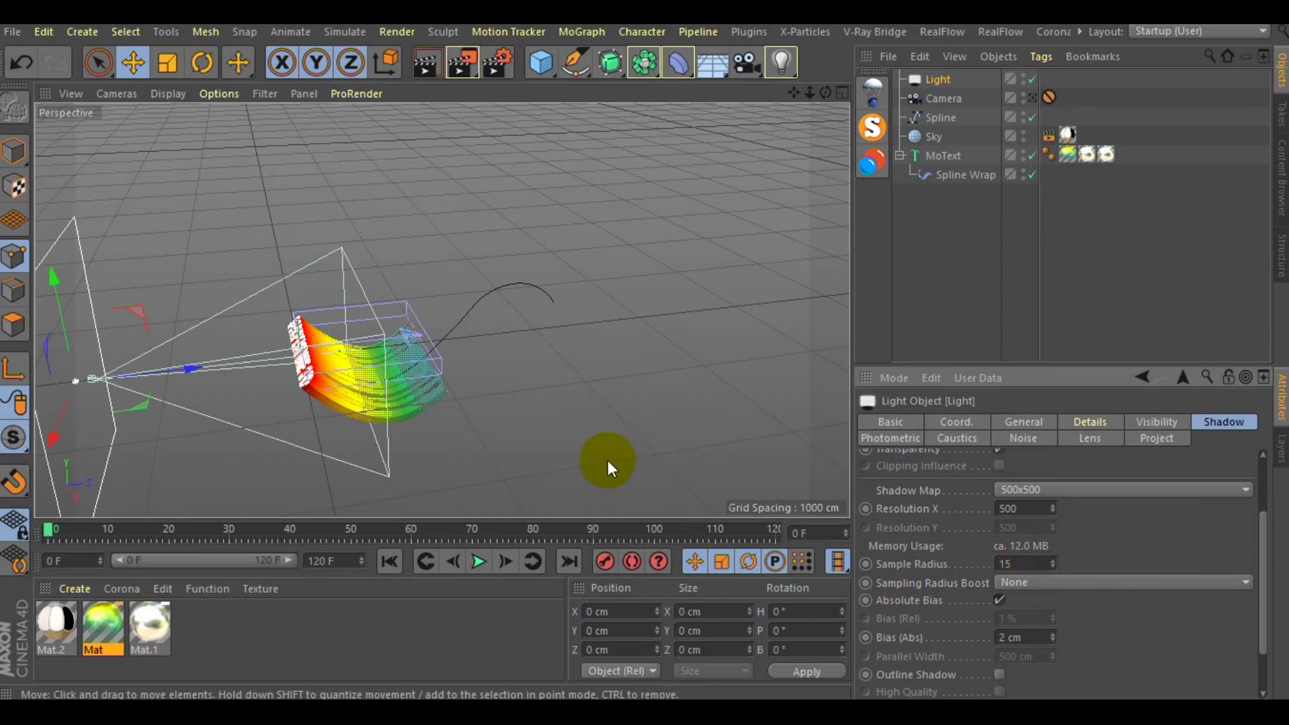
click(1025, 636)
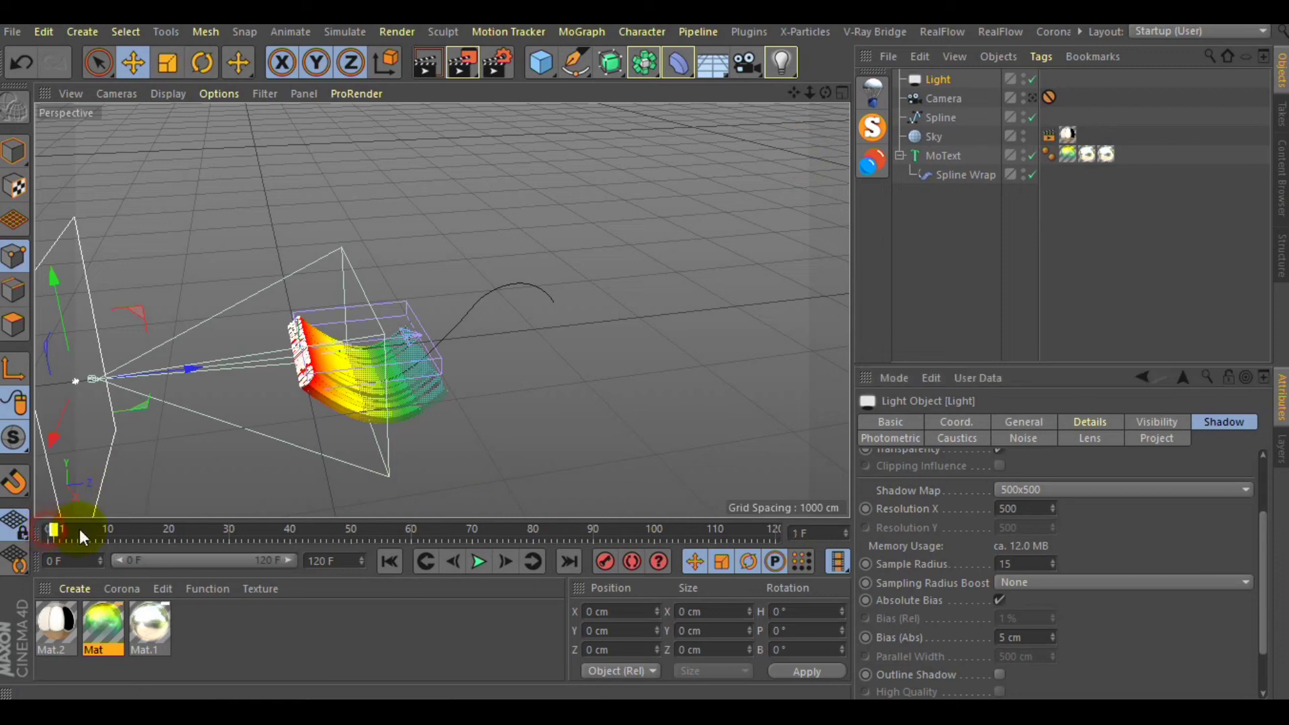
click(945, 175)
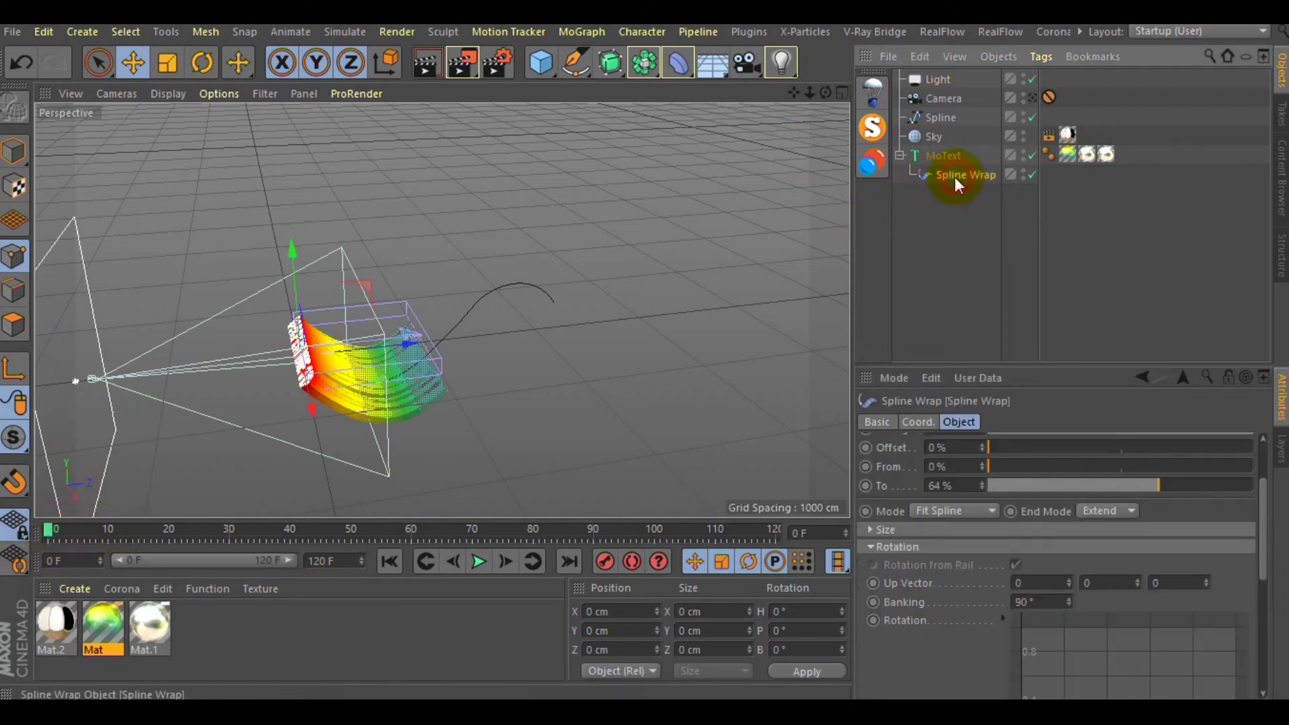
Step: Lower Spline Wrap's To value and reshape the spline by moving points and lengthening a tangent
drag(1157, 490, 1128, 489)
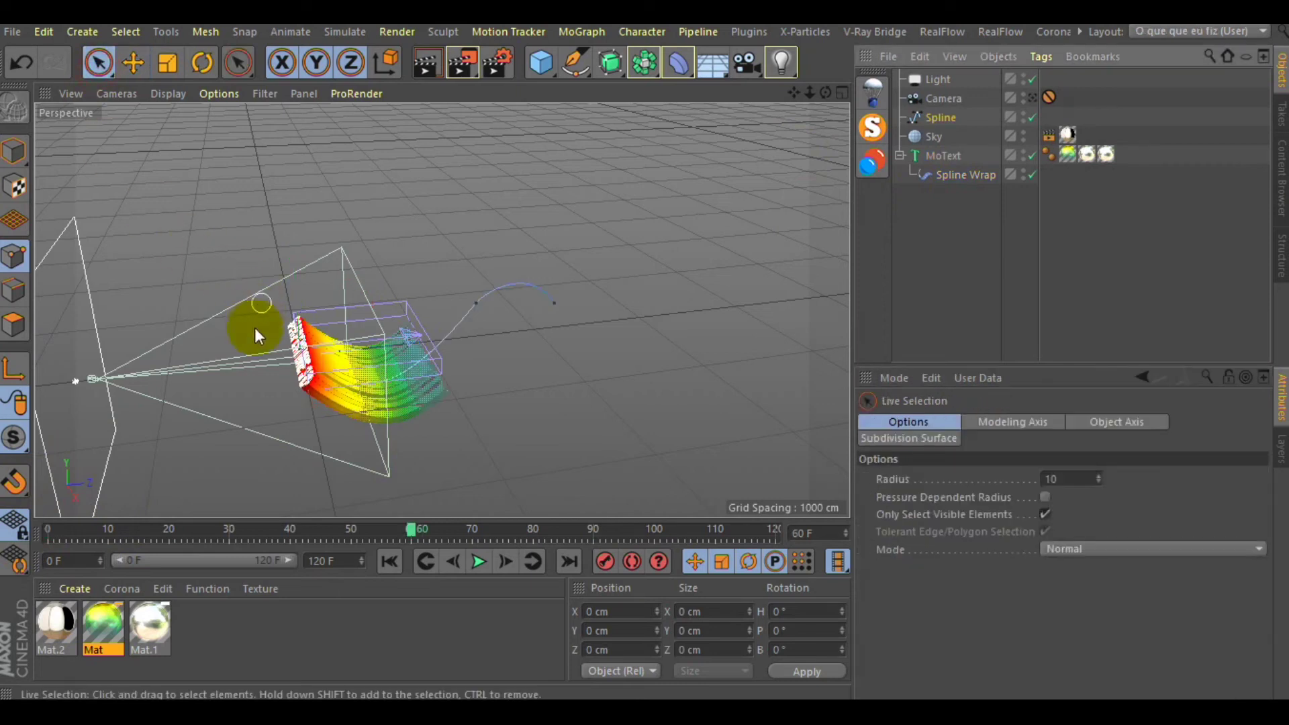
drag(296, 350, 293, 262)
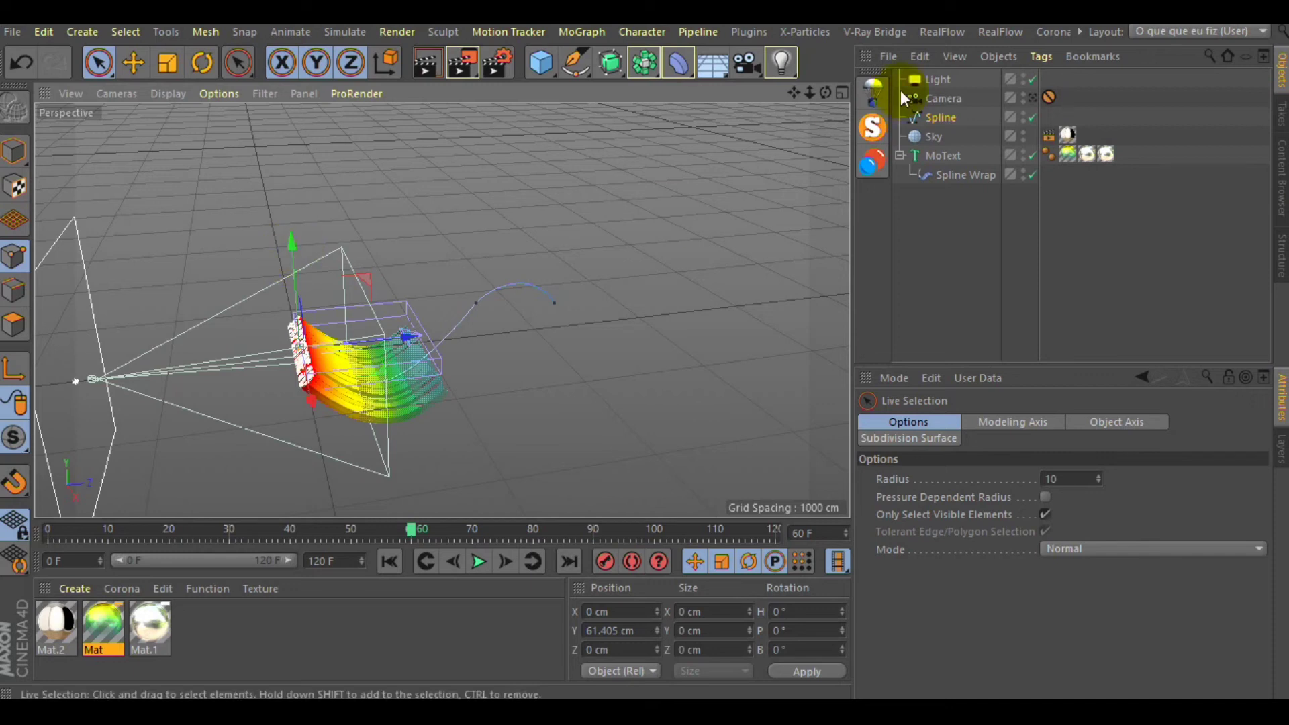
drag(292, 237, 292, 192)
click(552, 308)
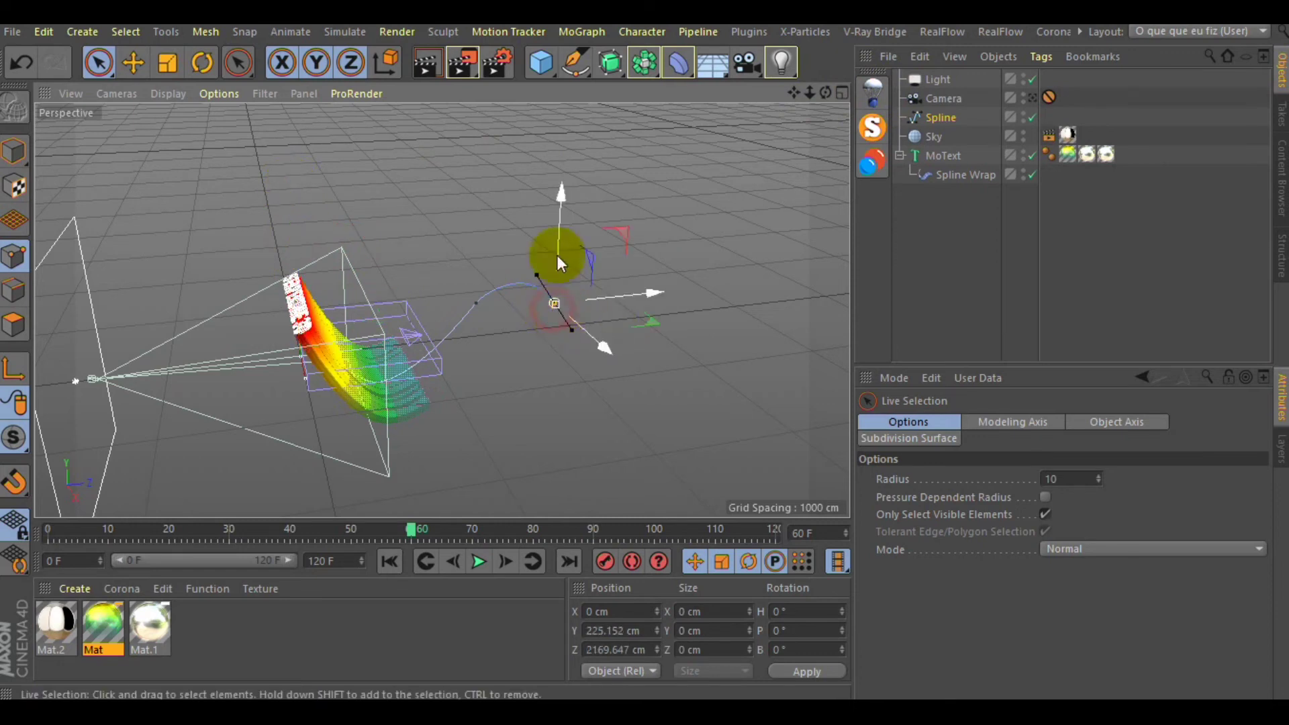
drag(566, 196, 579, 358)
click(477, 304)
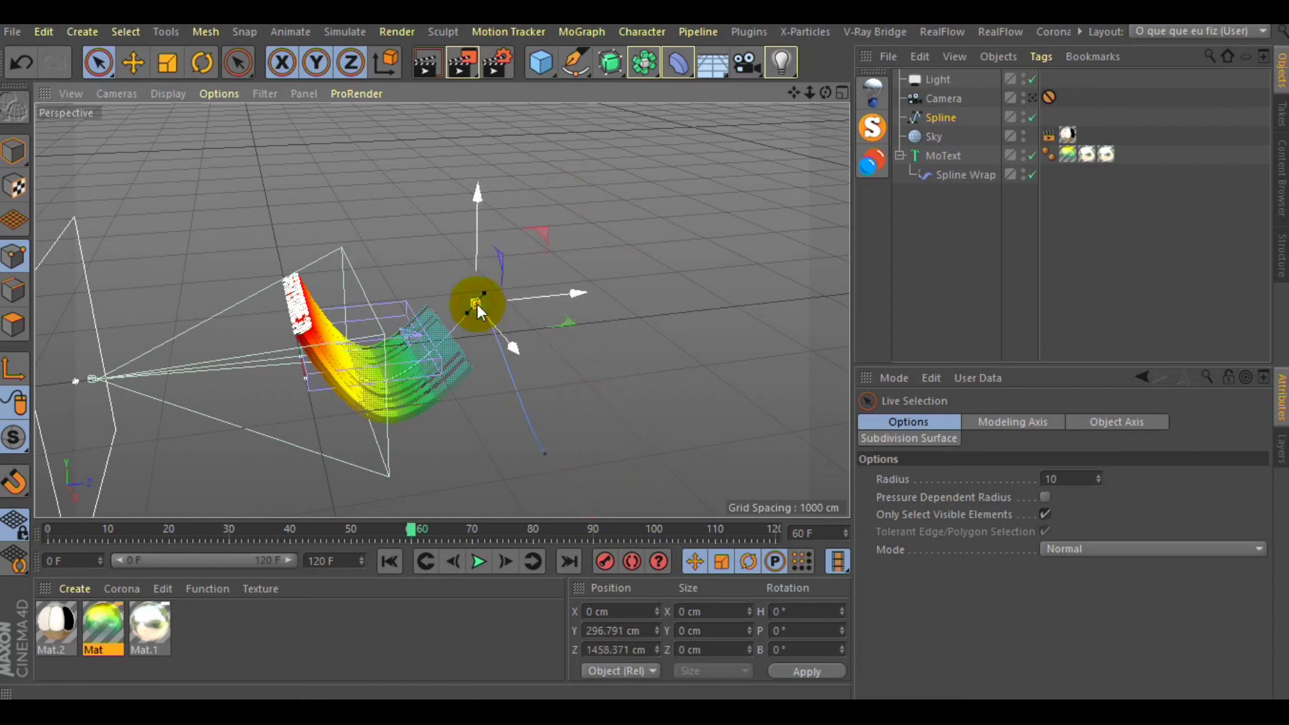
click(134, 63)
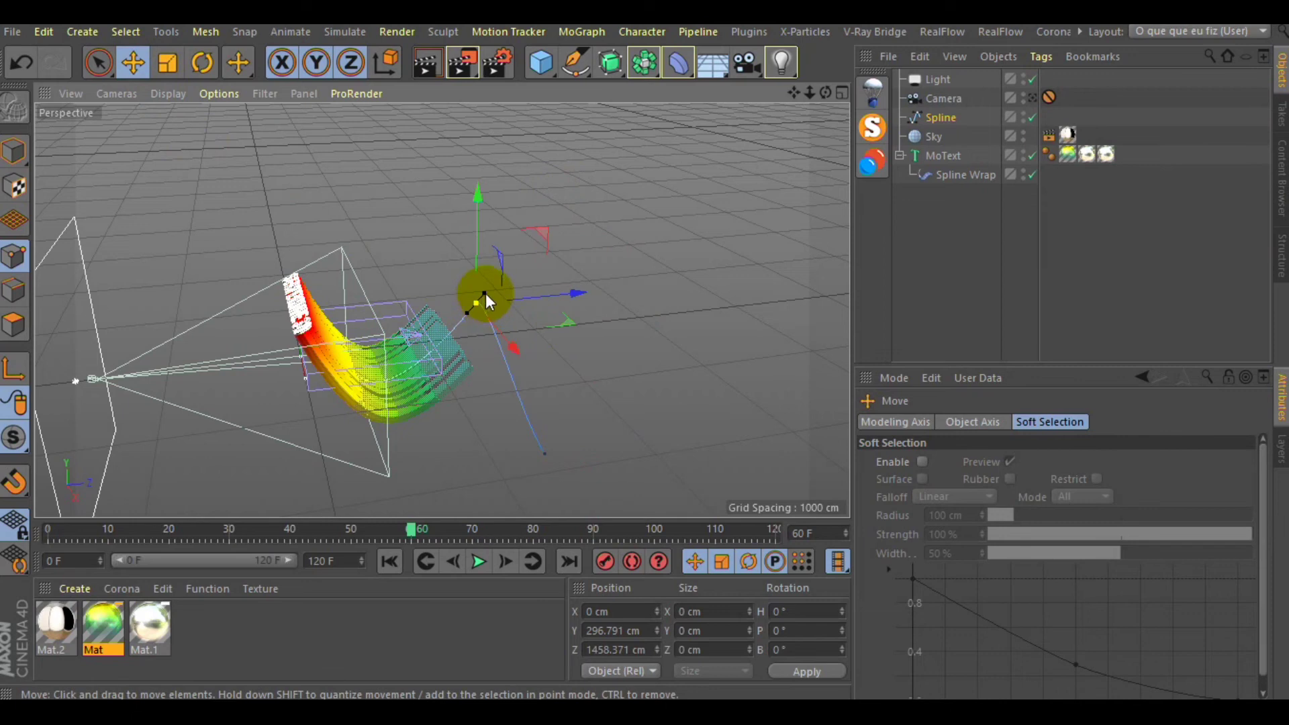
drag(485, 293, 541, 306)
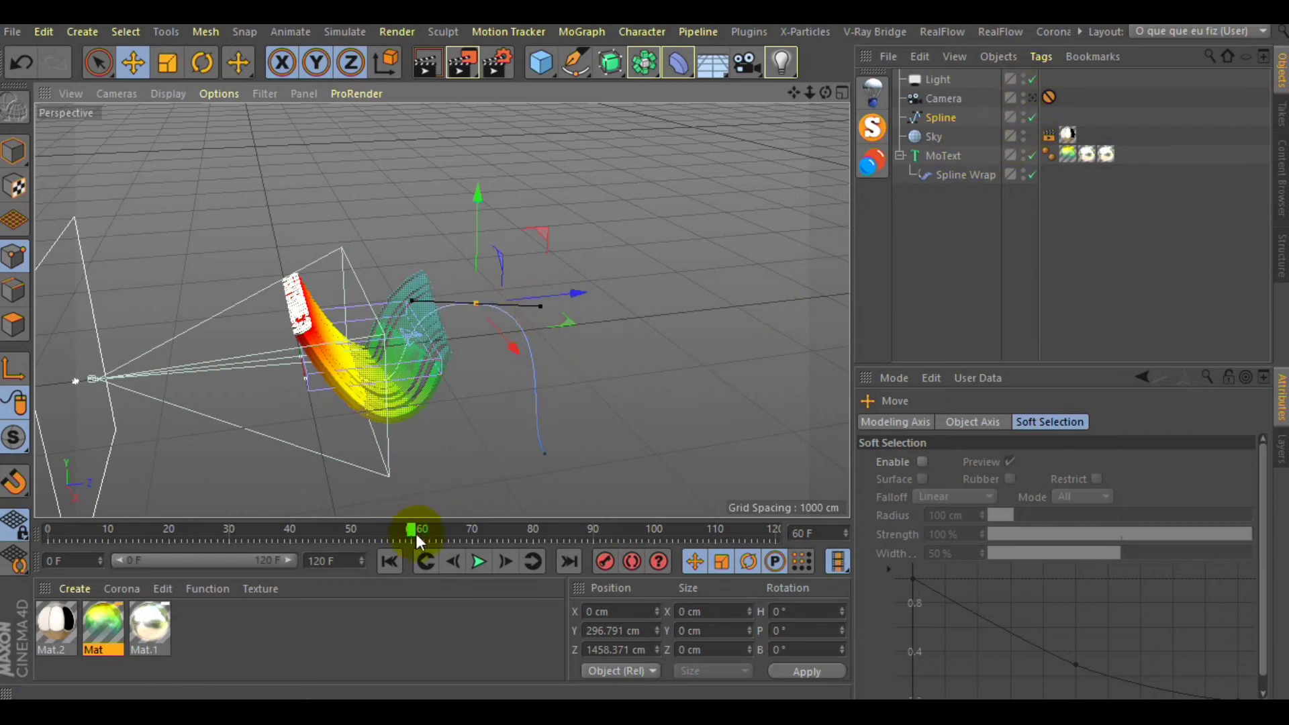
Step: At frame 0, raise the spline's end point and lift its first point to Y 570.738 cm
drag(413, 530, 48, 534)
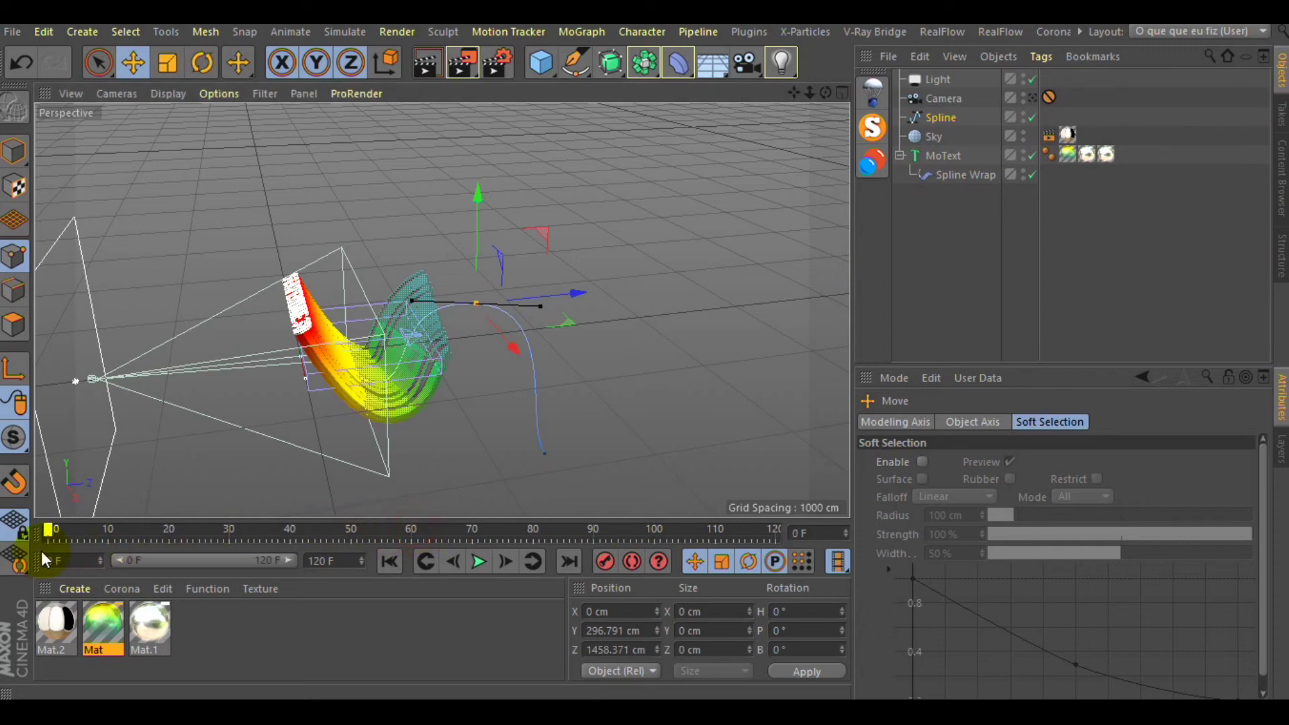
drag(826, 92, 826, 92)
drag(542, 332, 551, 310)
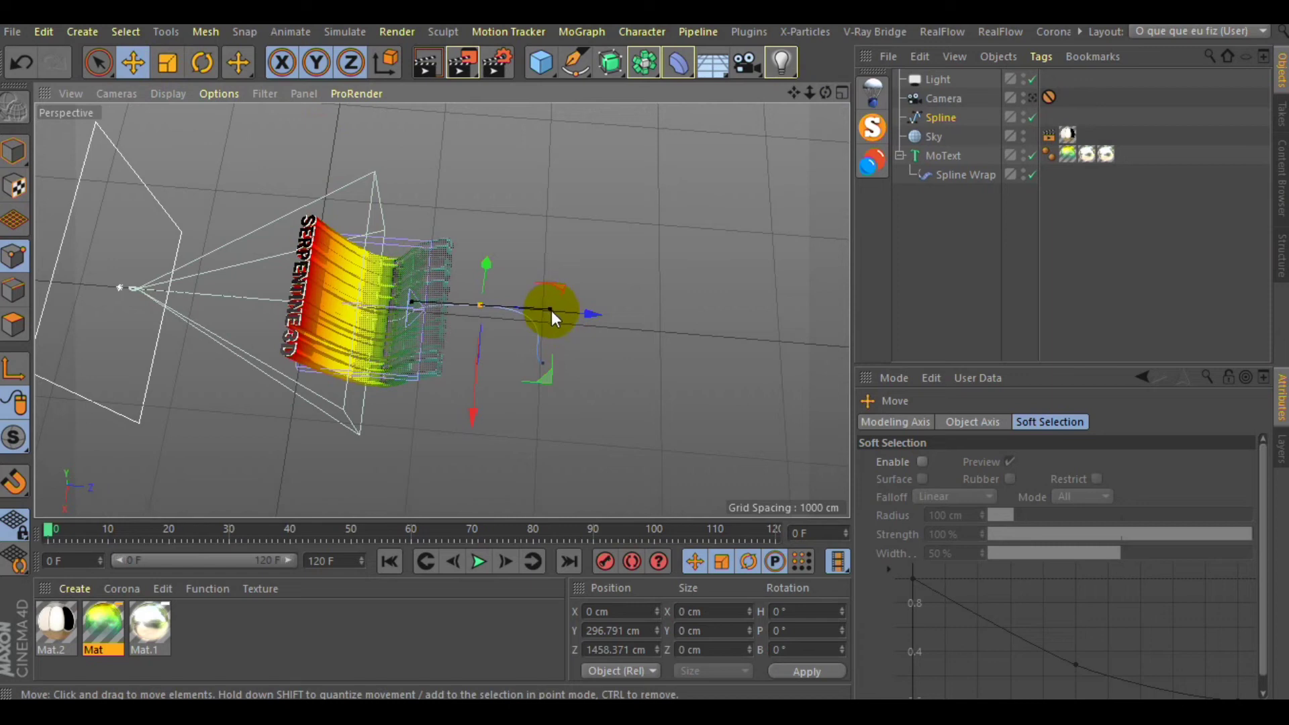
drag(826, 92, 762, 119)
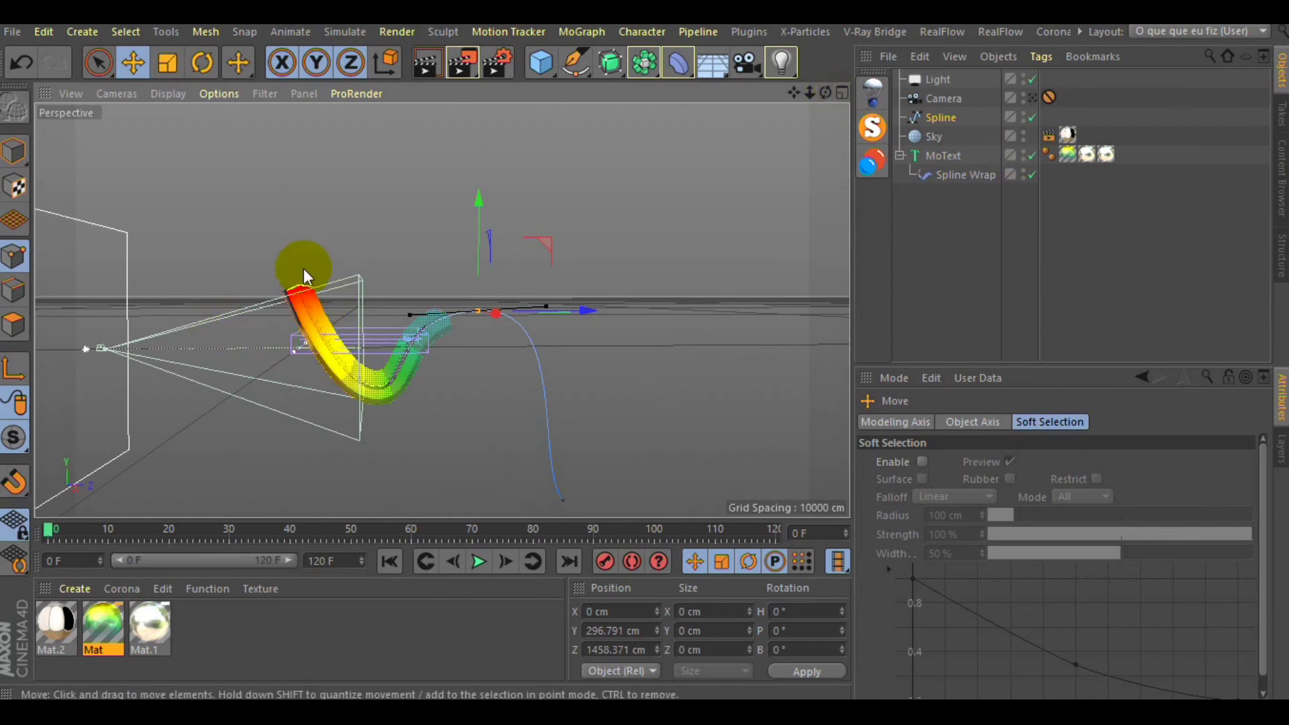
click(950, 115)
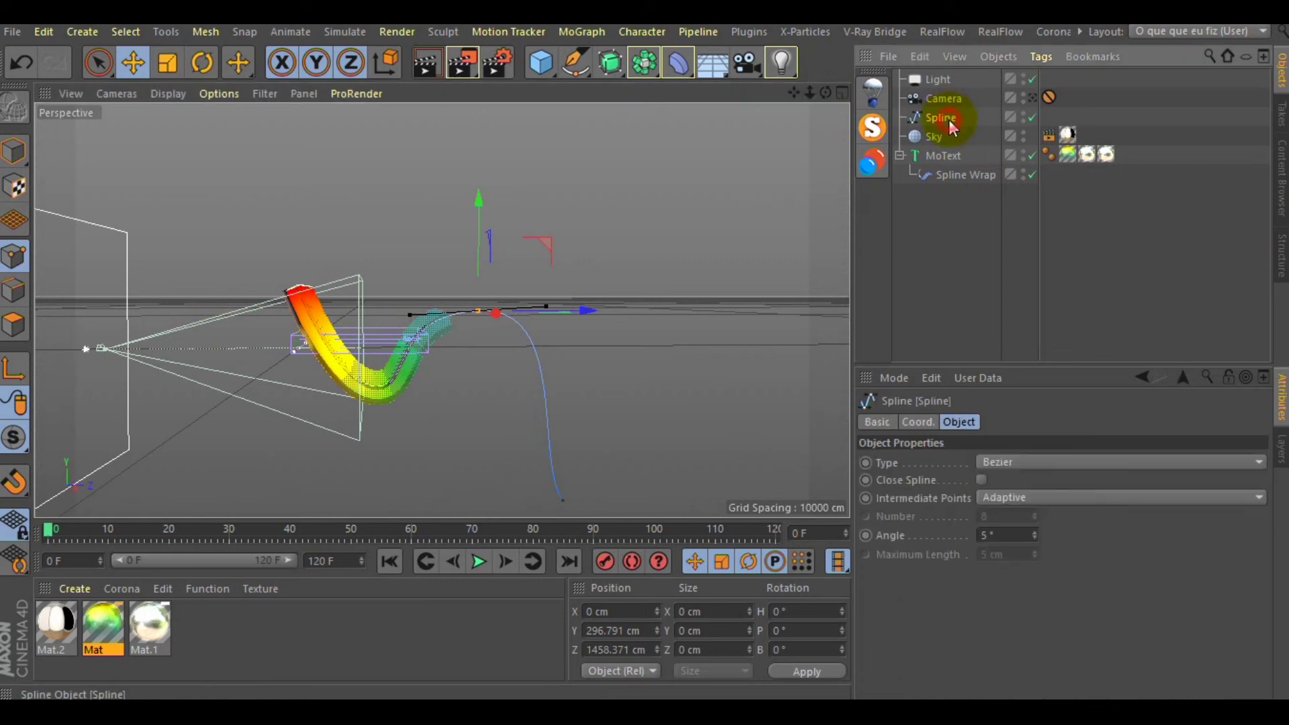
click(98, 64)
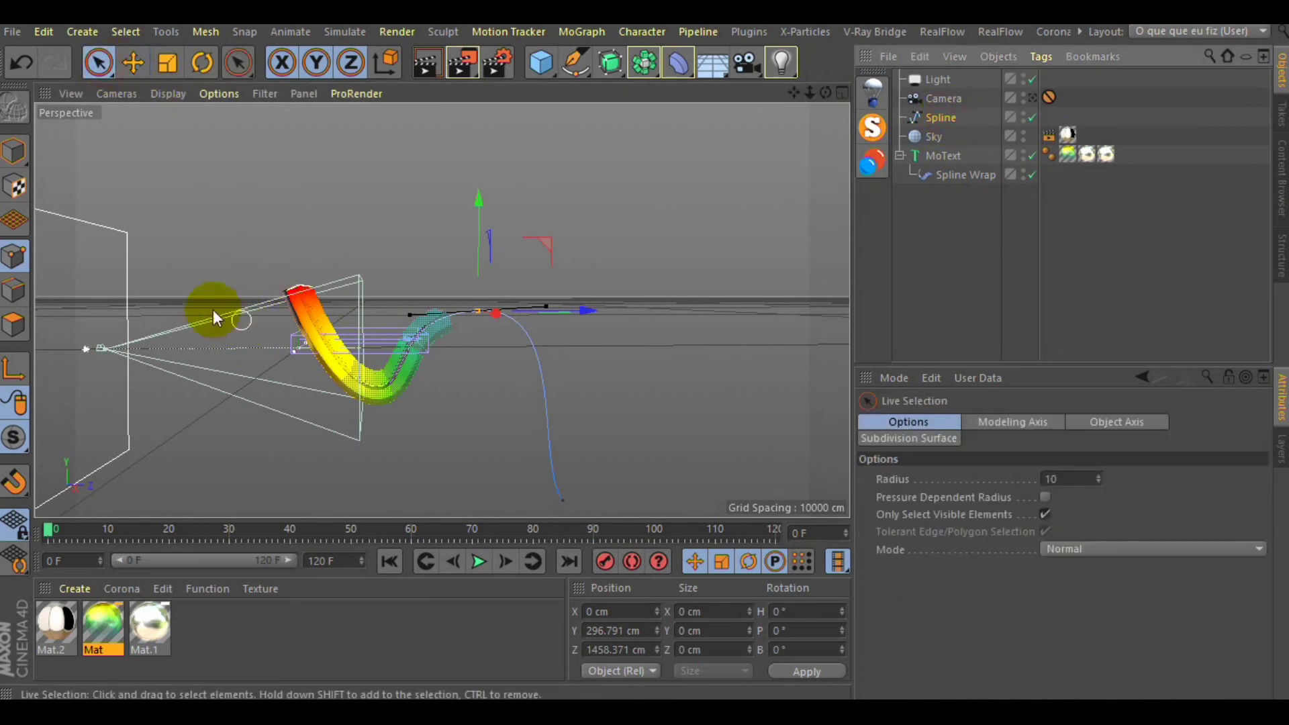
click(240, 243)
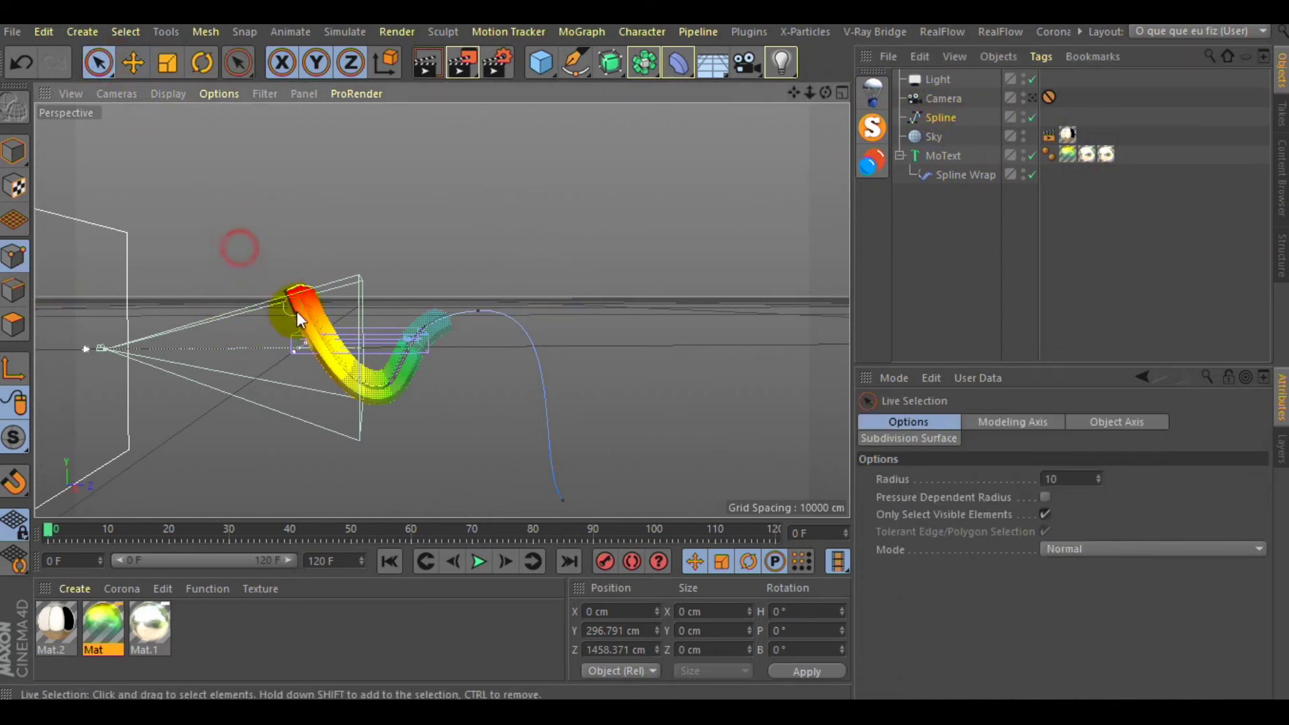
click(300, 308)
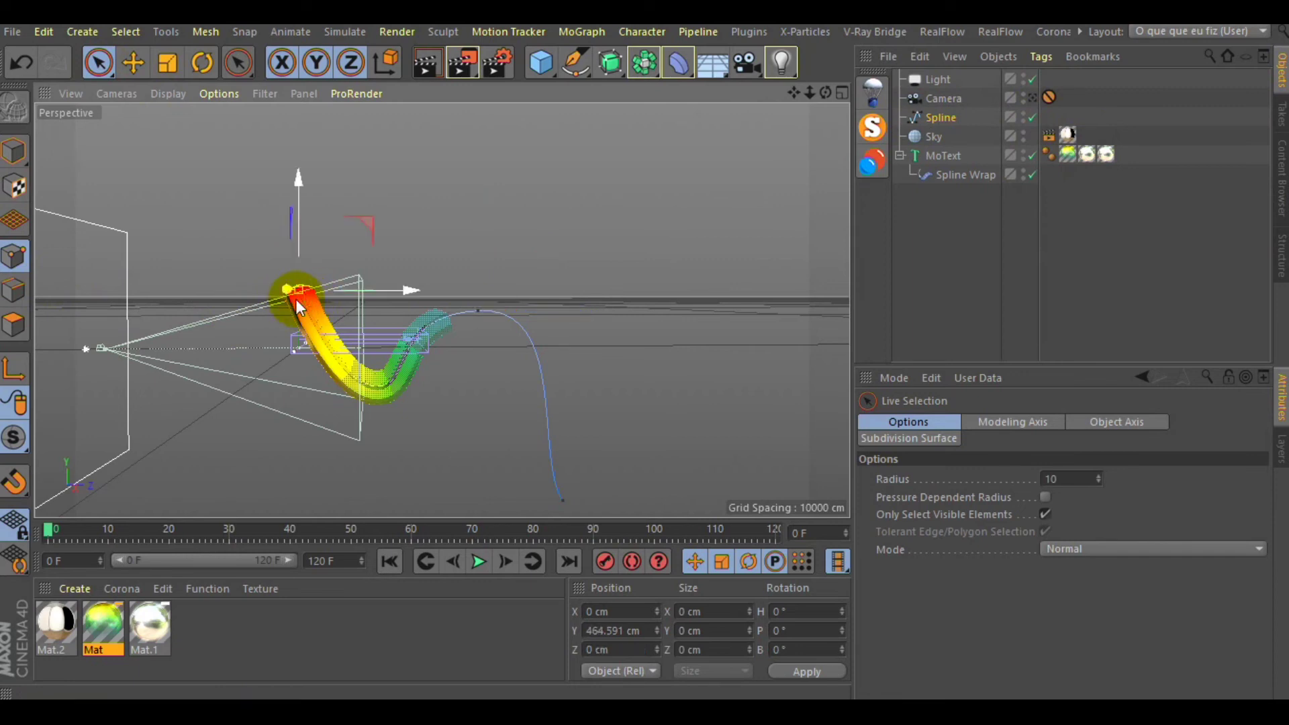
drag(299, 185, 302, 172)
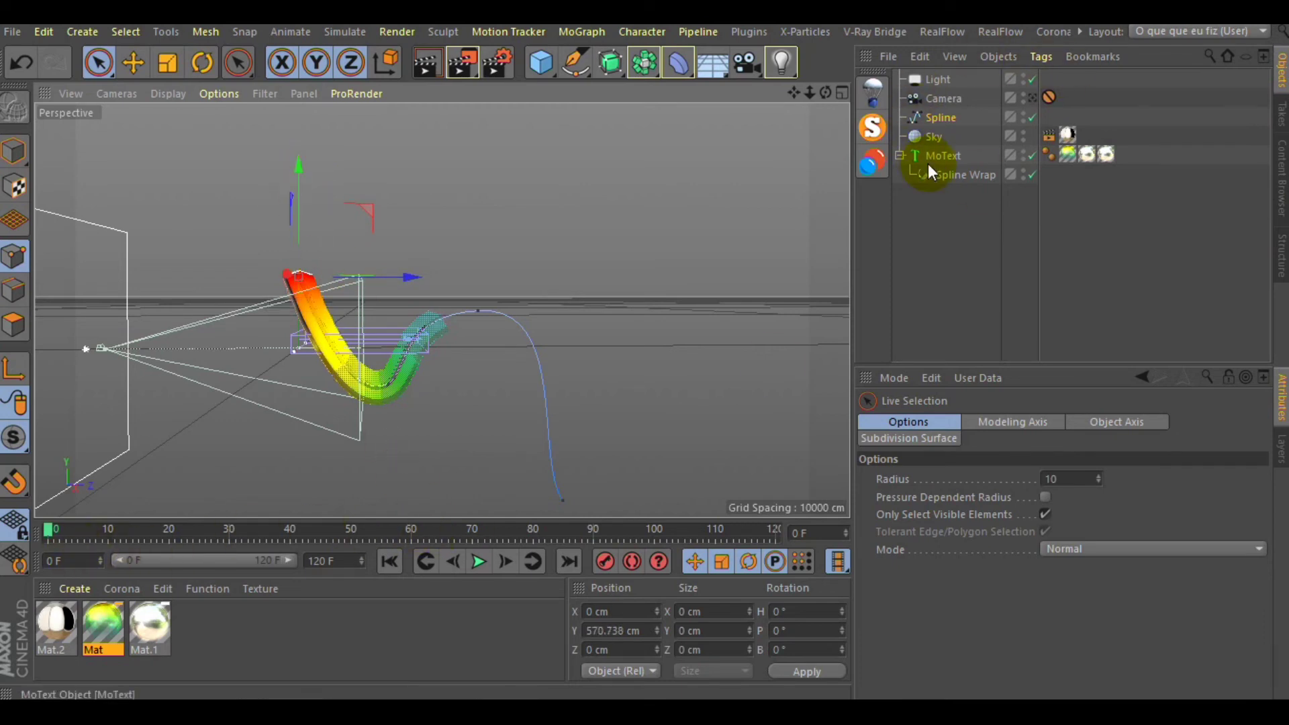
Step: Set Spline Wrap To to 100% and From to about 89%, packing the text near the spline's end
click(944, 176)
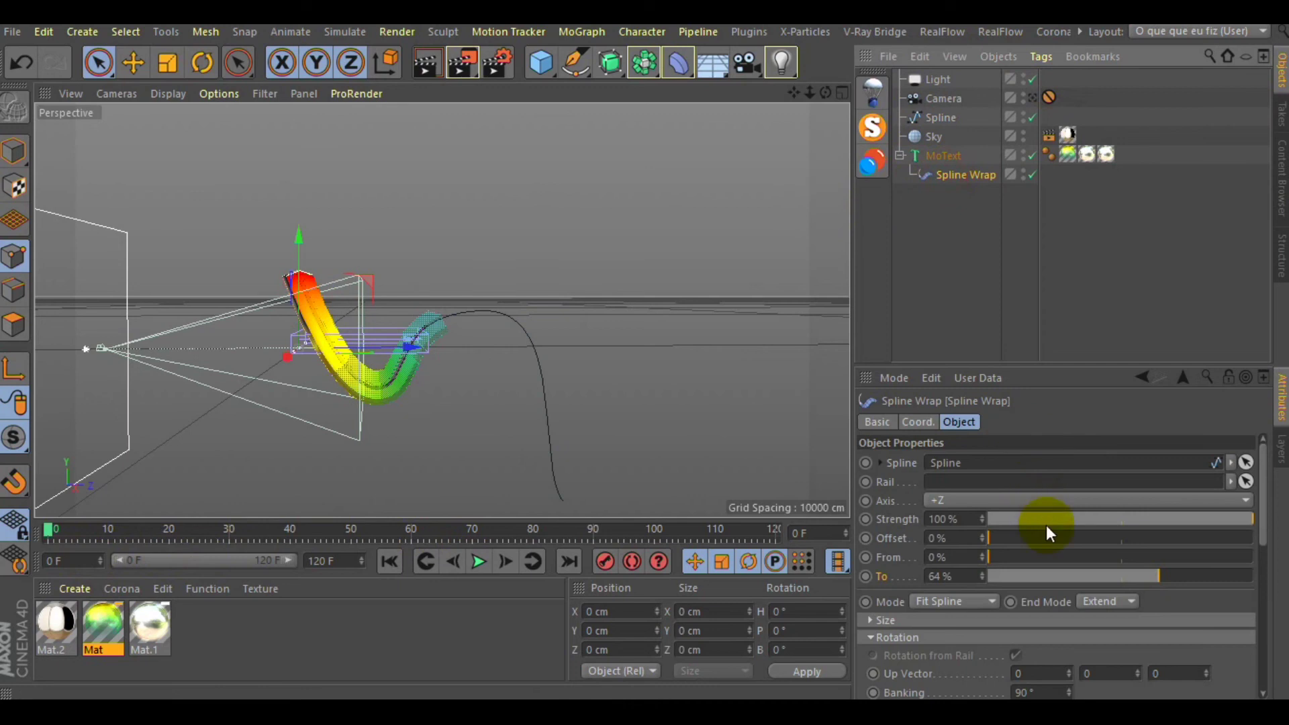
drag(1151, 580, 1265, 567)
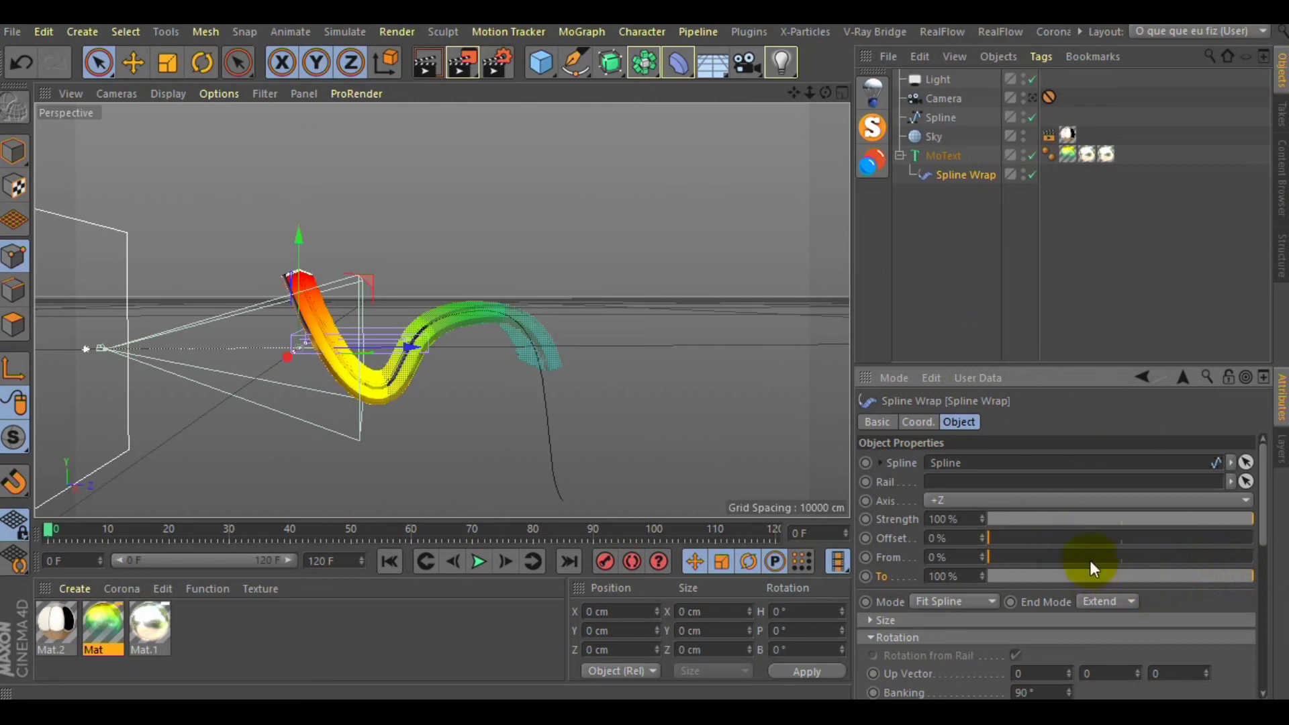
drag(1031, 557, 1225, 575)
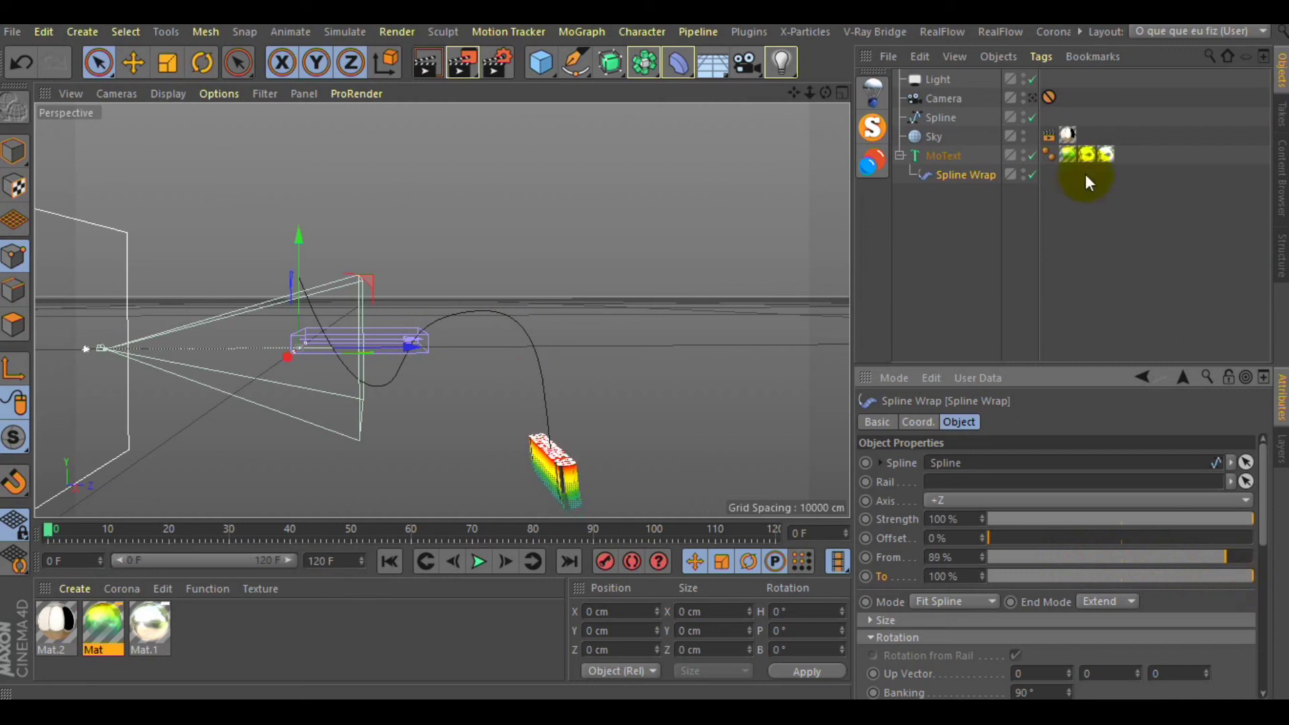
Step: Through the scene camera, keyframe Spline Wrap From at 100% on frame 0 and 0% on frame 60
click(1030, 99)
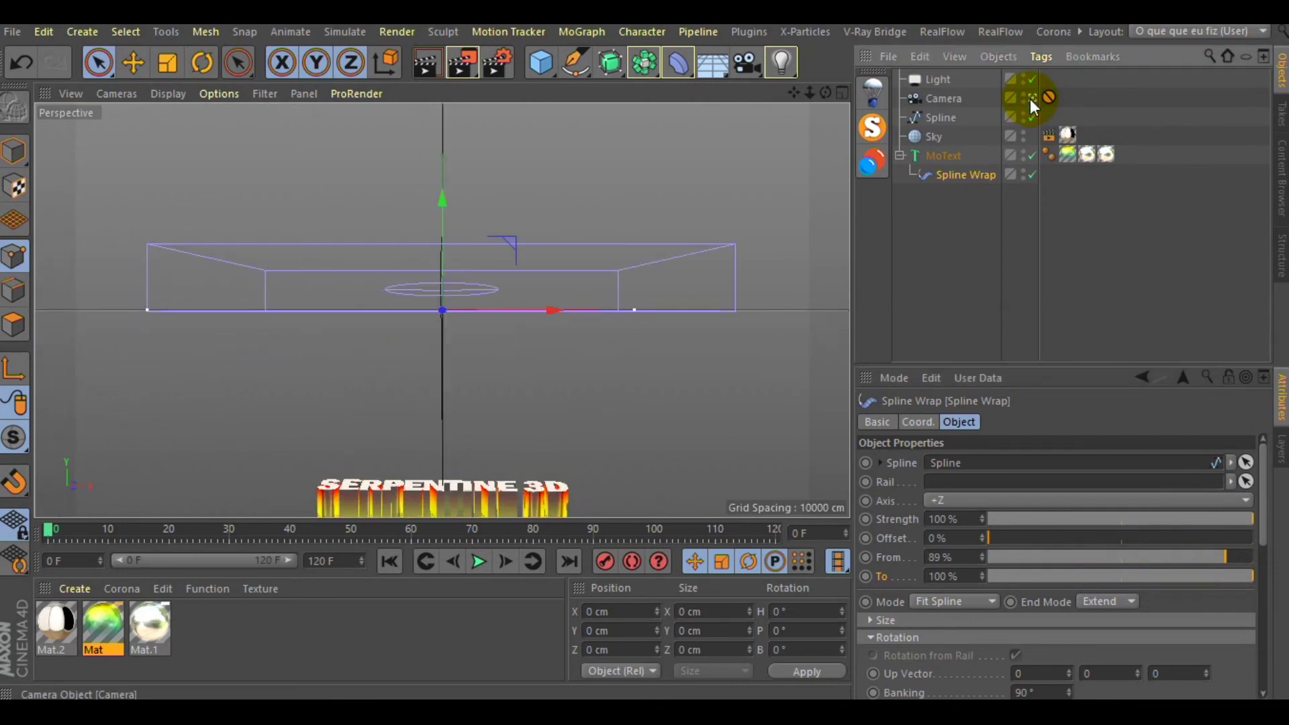
drag(1225, 559, 1263, 562)
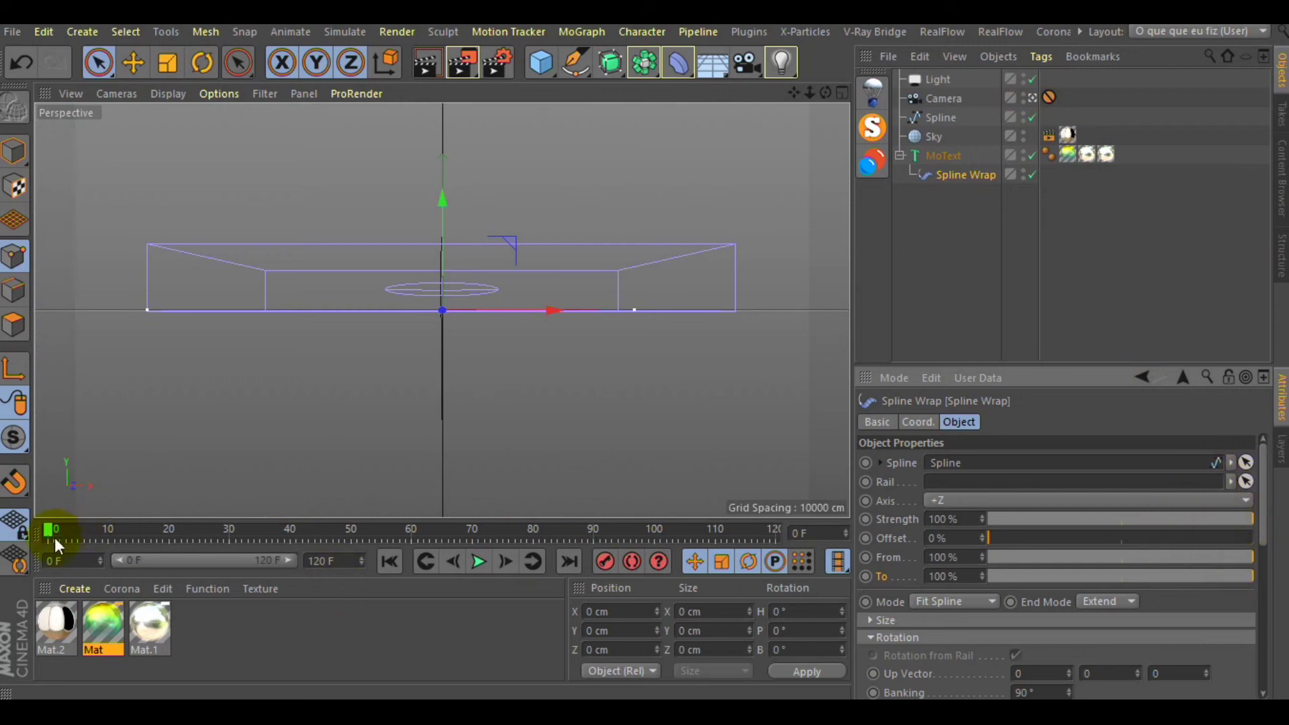
click(866, 562)
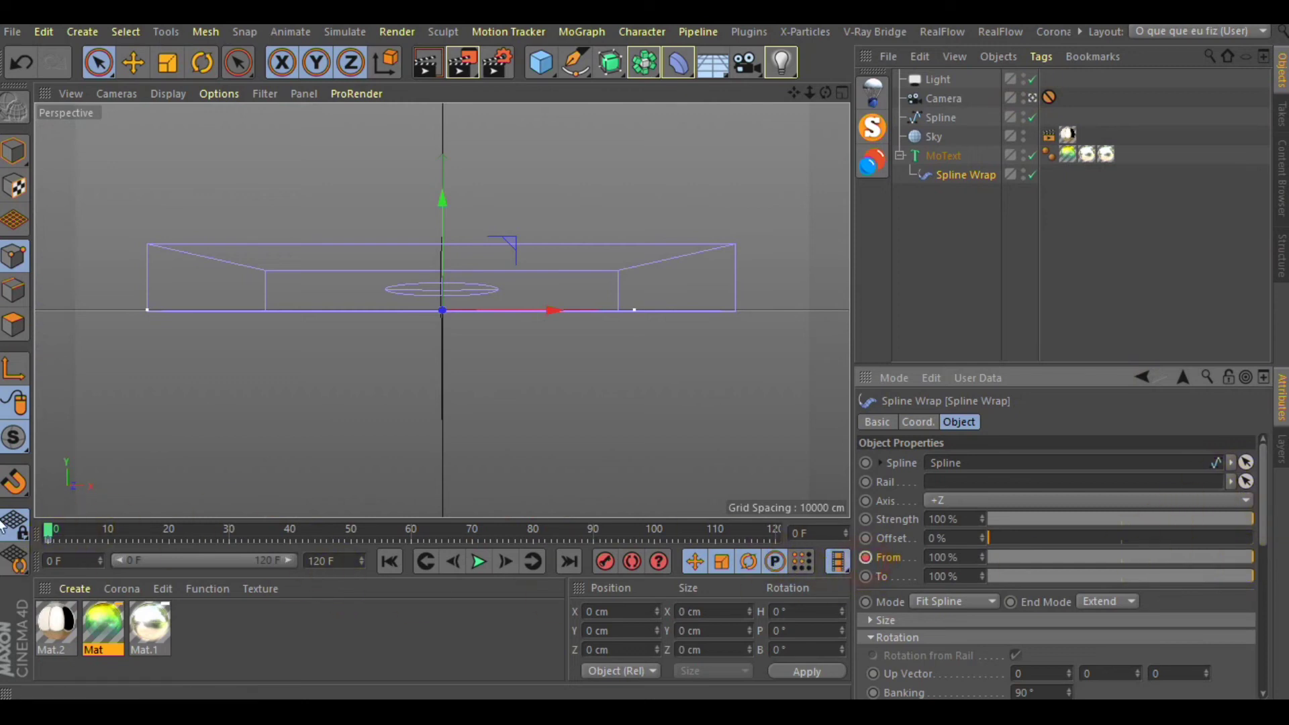
drag(50, 538, 412, 540)
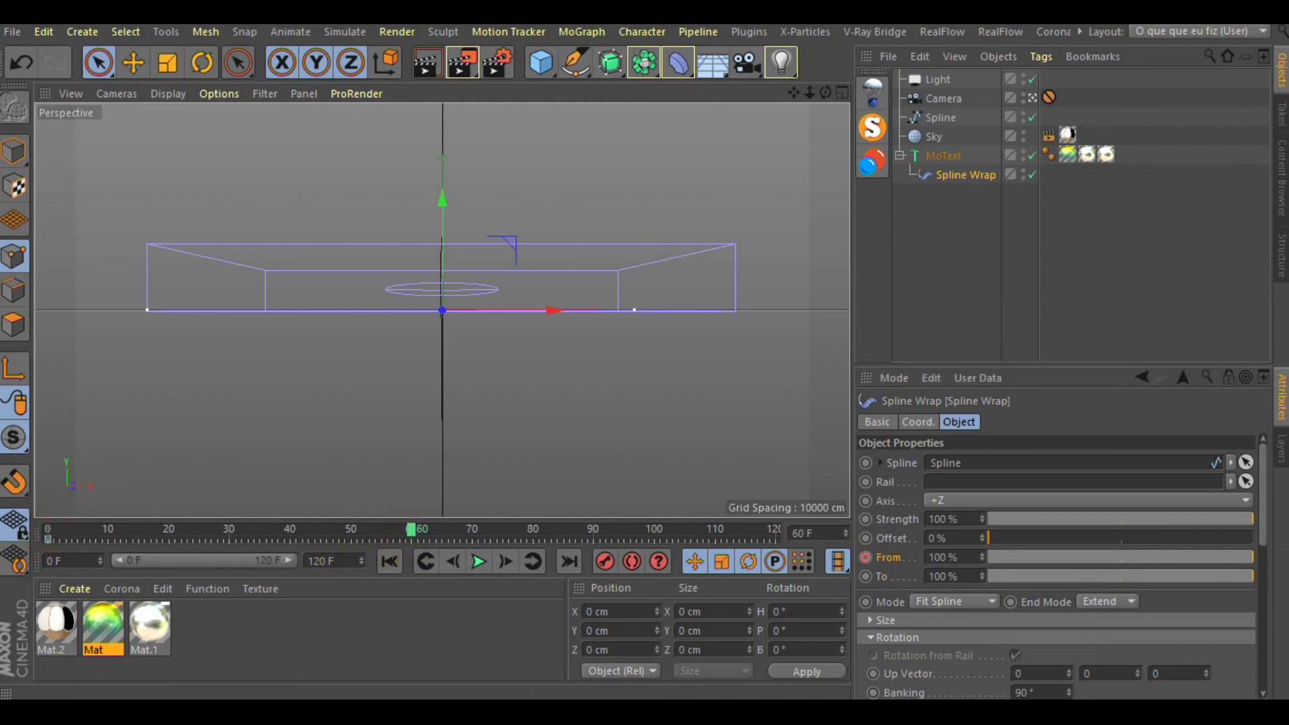
drag(1239, 559, 965, 564)
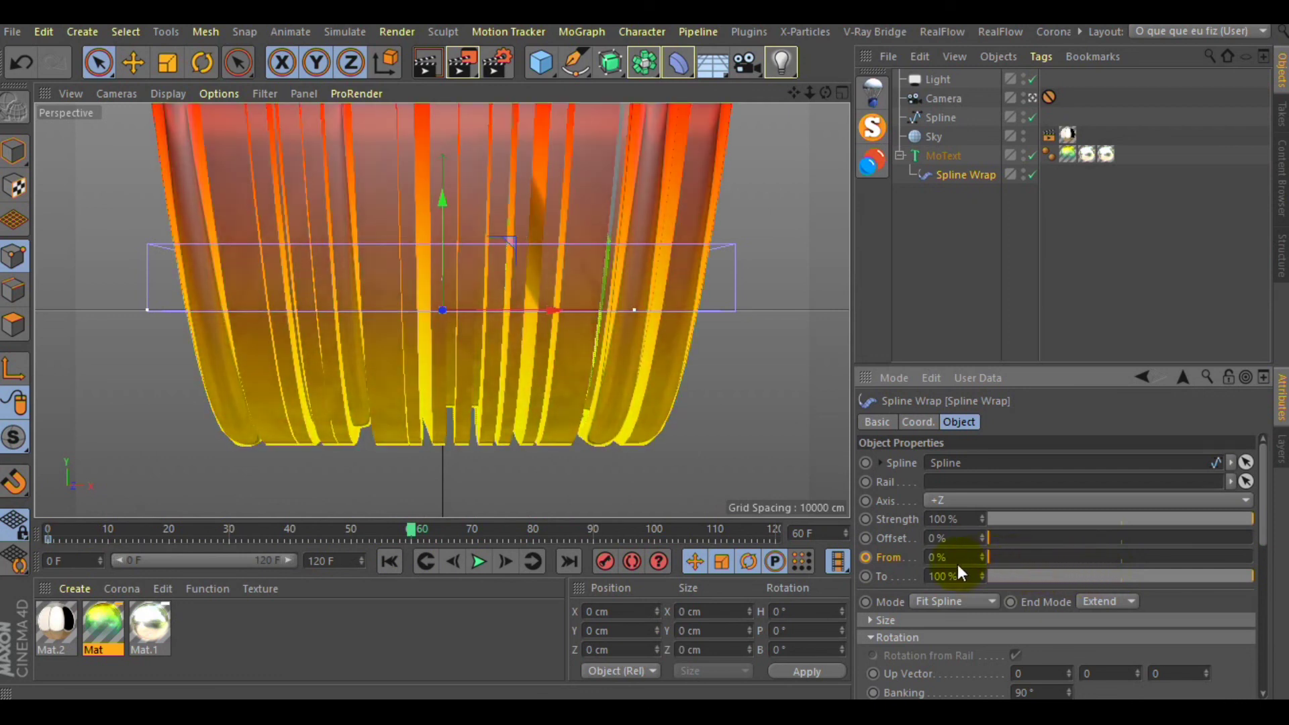
ctrl+click(866, 558)
Step: Keyframe Spline Wrap's To value and lower it to 0% at a later frame
drag(411, 531, 232, 546)
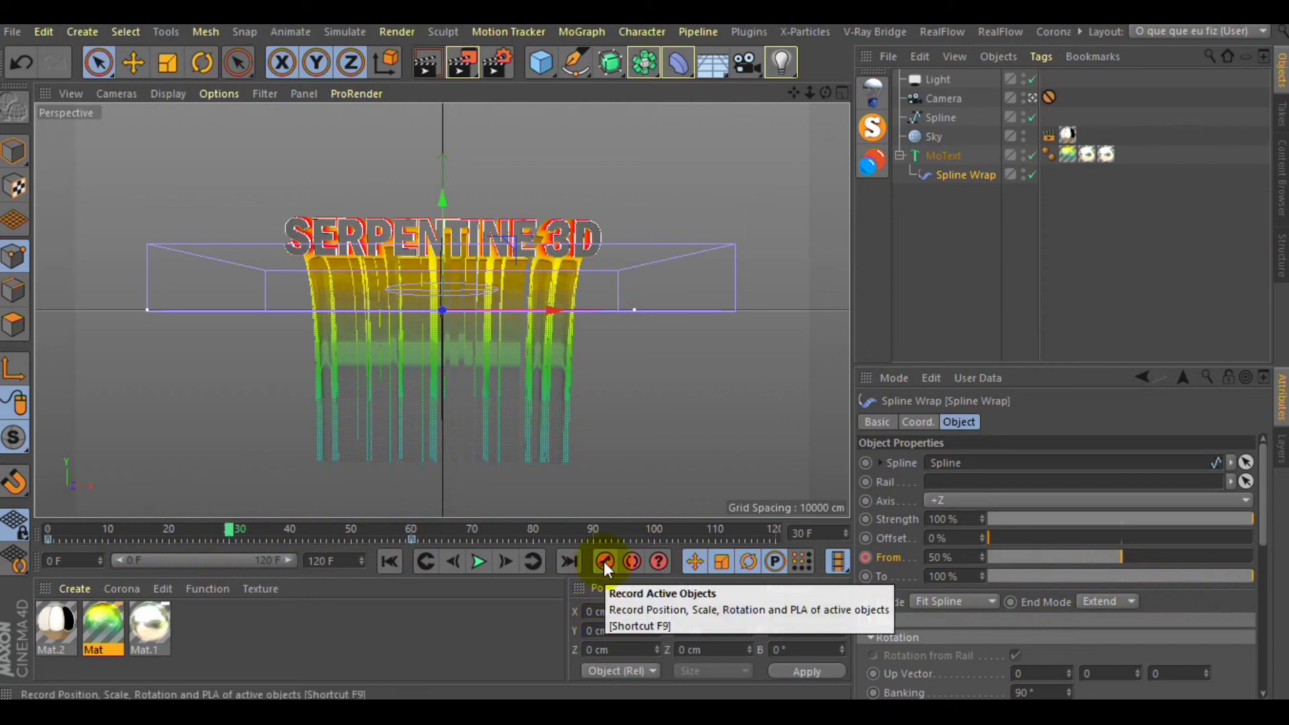
click(865, 576)
drag(230, 530, 593, 550)
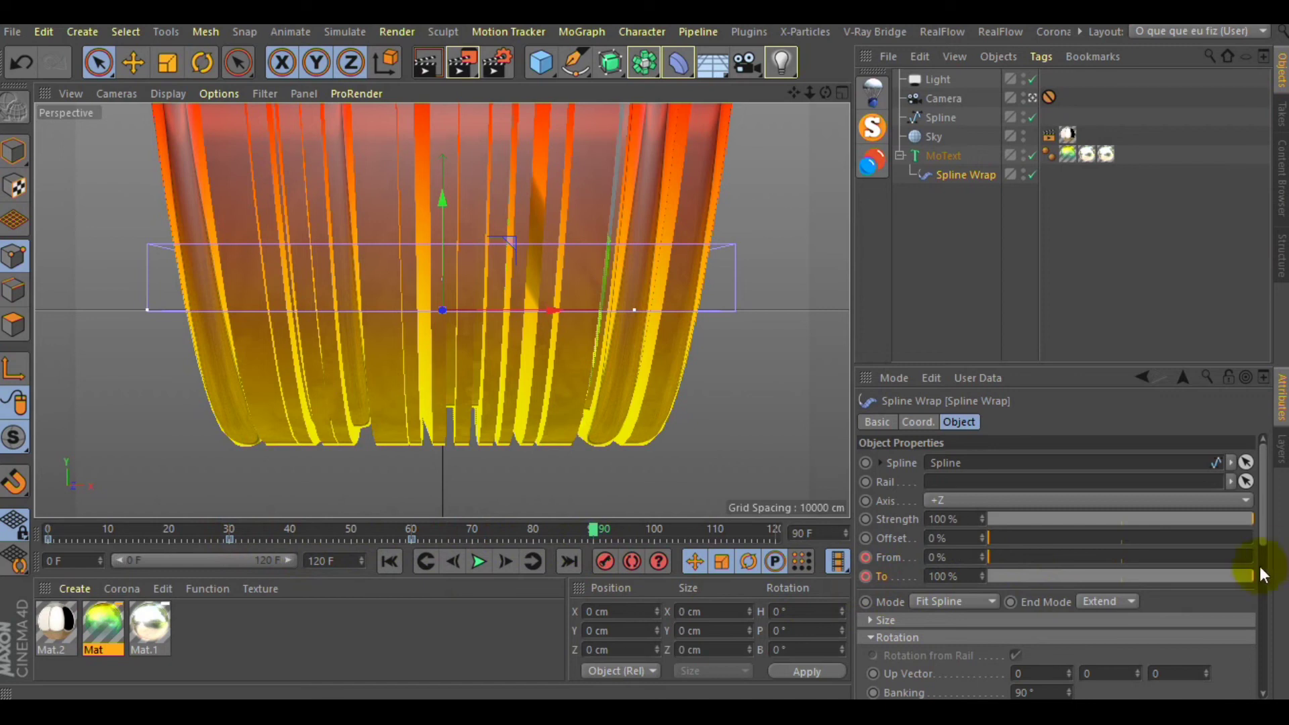
drag(1240, 575, 994, 604)
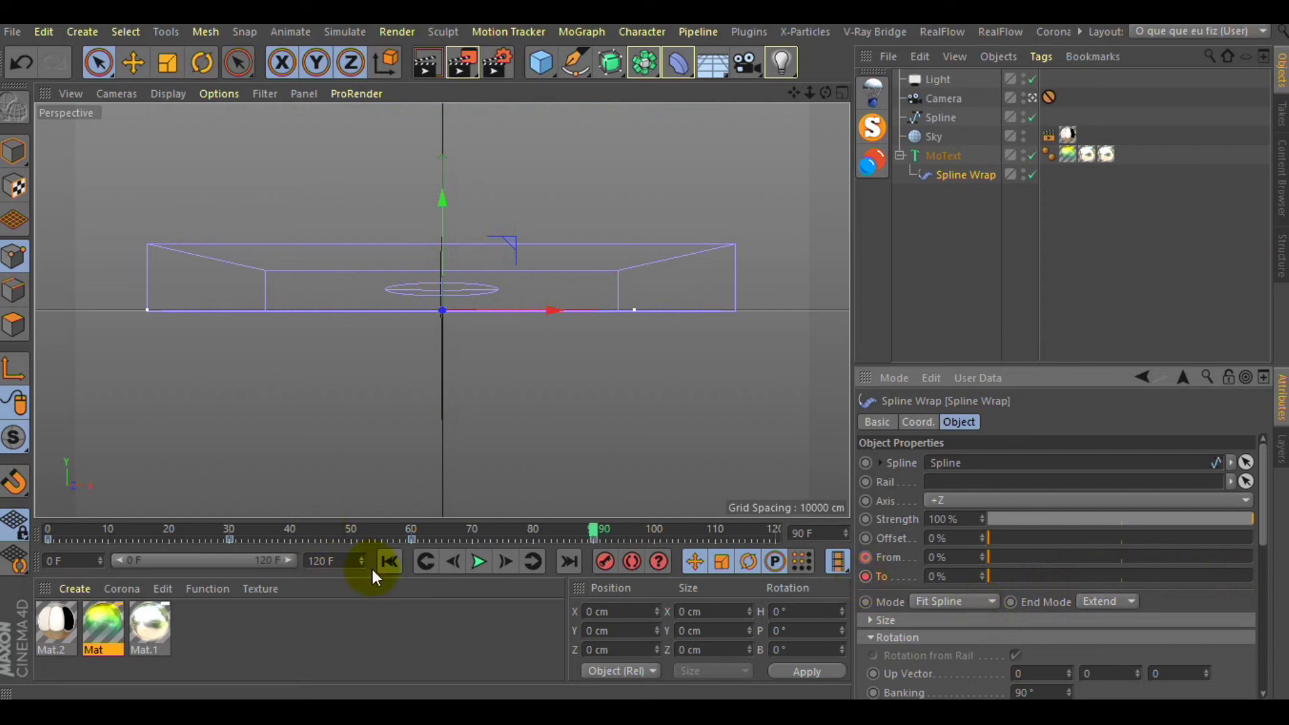
Step: Play the text-growing animation from frame 0, pause it, and scrub back through it
click(389, 562)
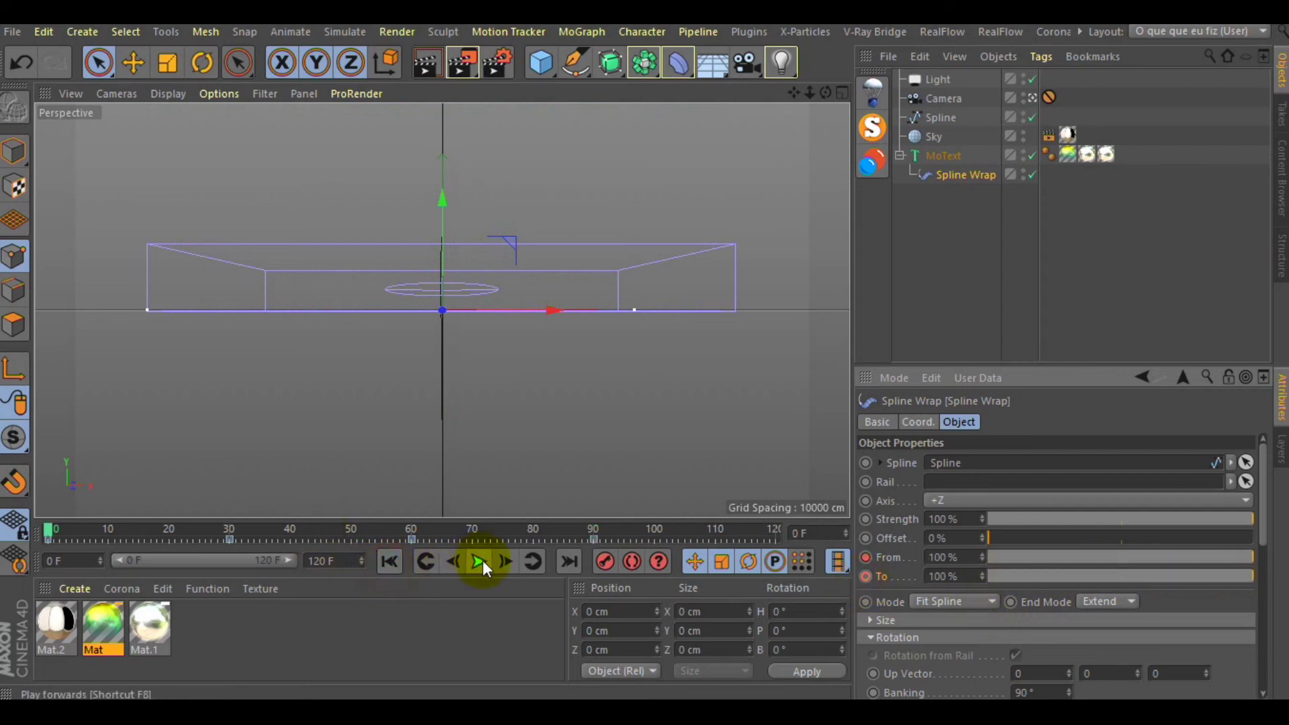
click(479, 561)
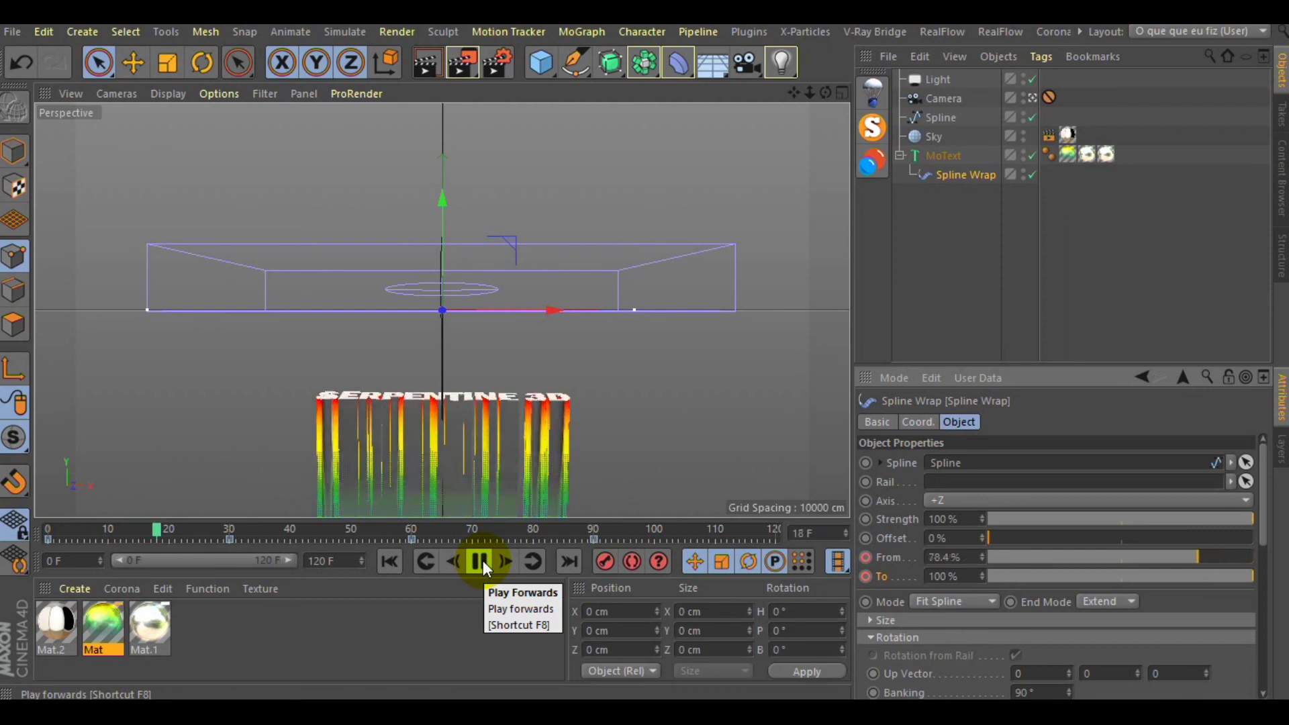
click(482, 561)
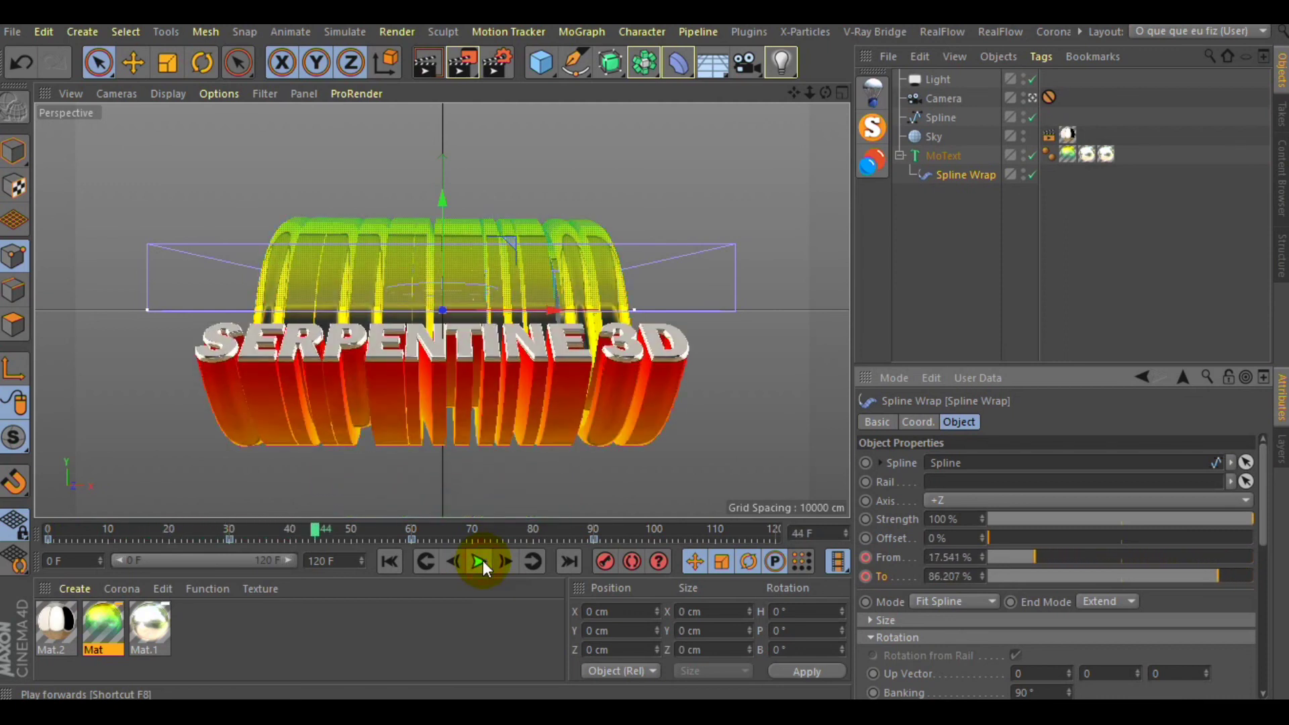
drag(315, 529, 31, 443)
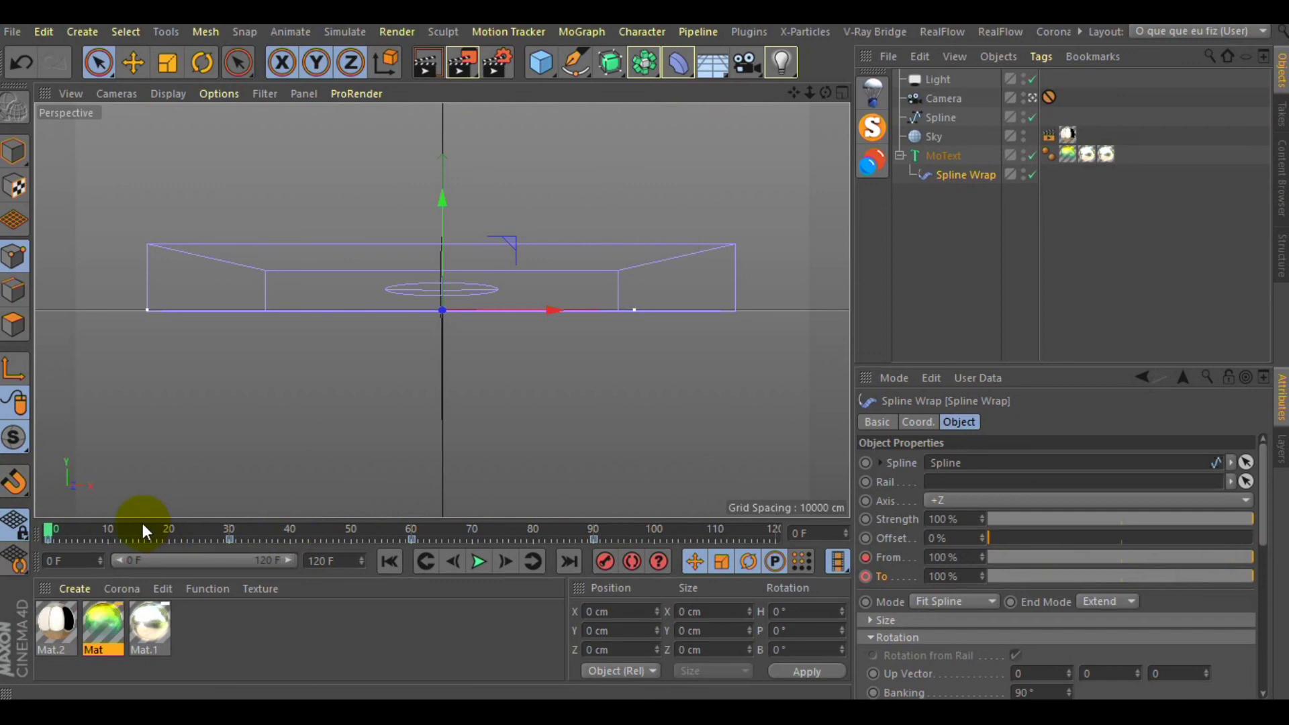
click(500, 60)
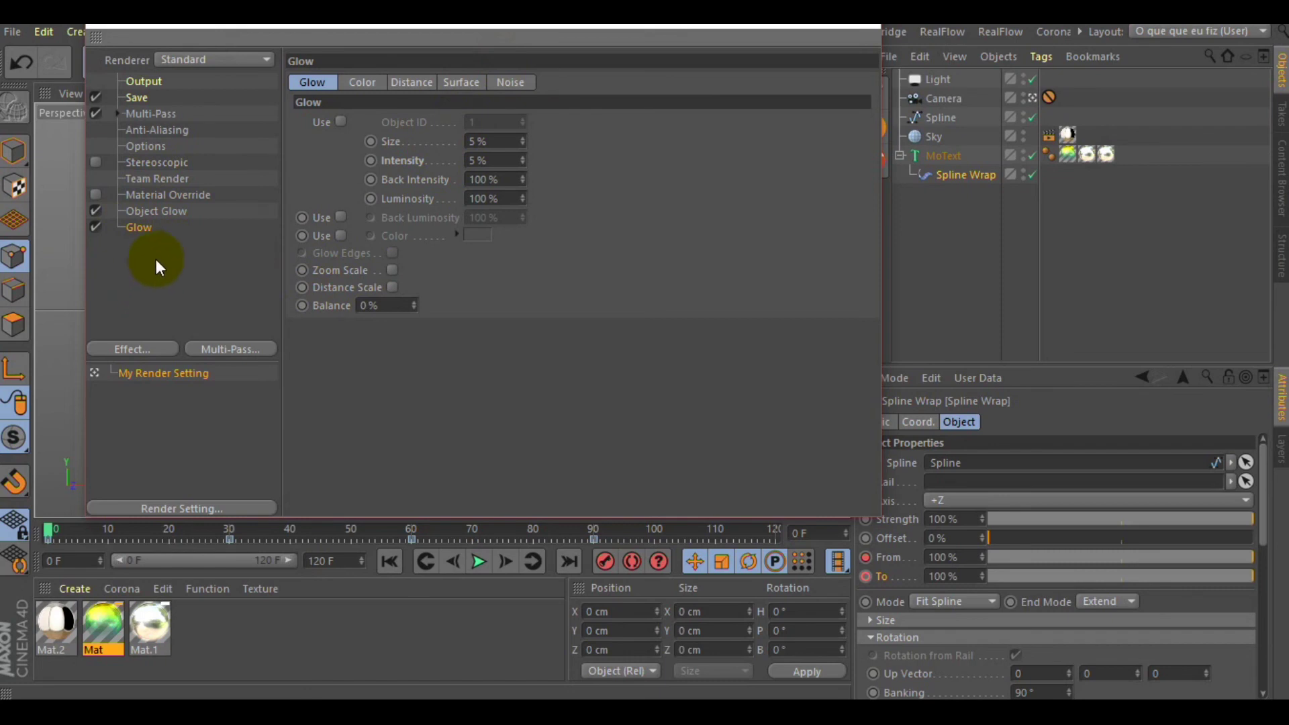
Step: Close Render Settings, render the fully formed text at frame 45, and open the Mat material
drag(553, 25, 708, 244)
click(926, 139)
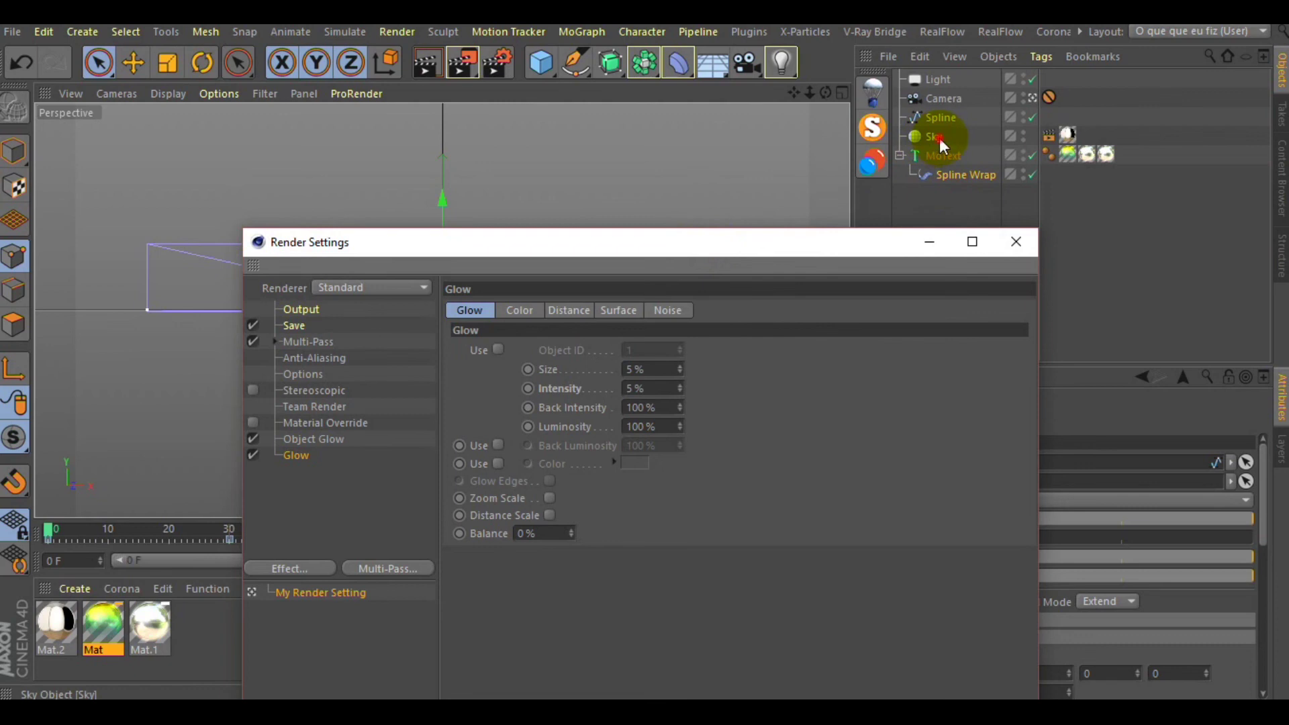
click(1014, 243)
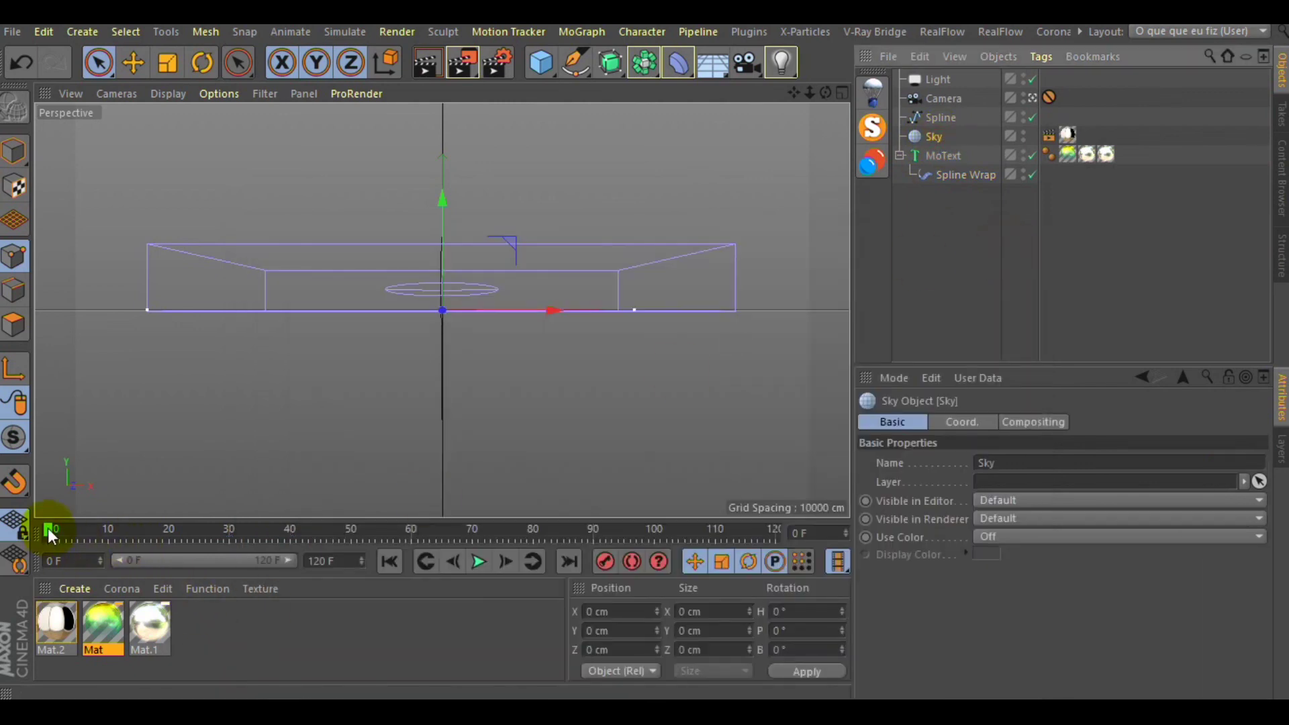
drag(259, 538, 323, 541)
click(430, 53)
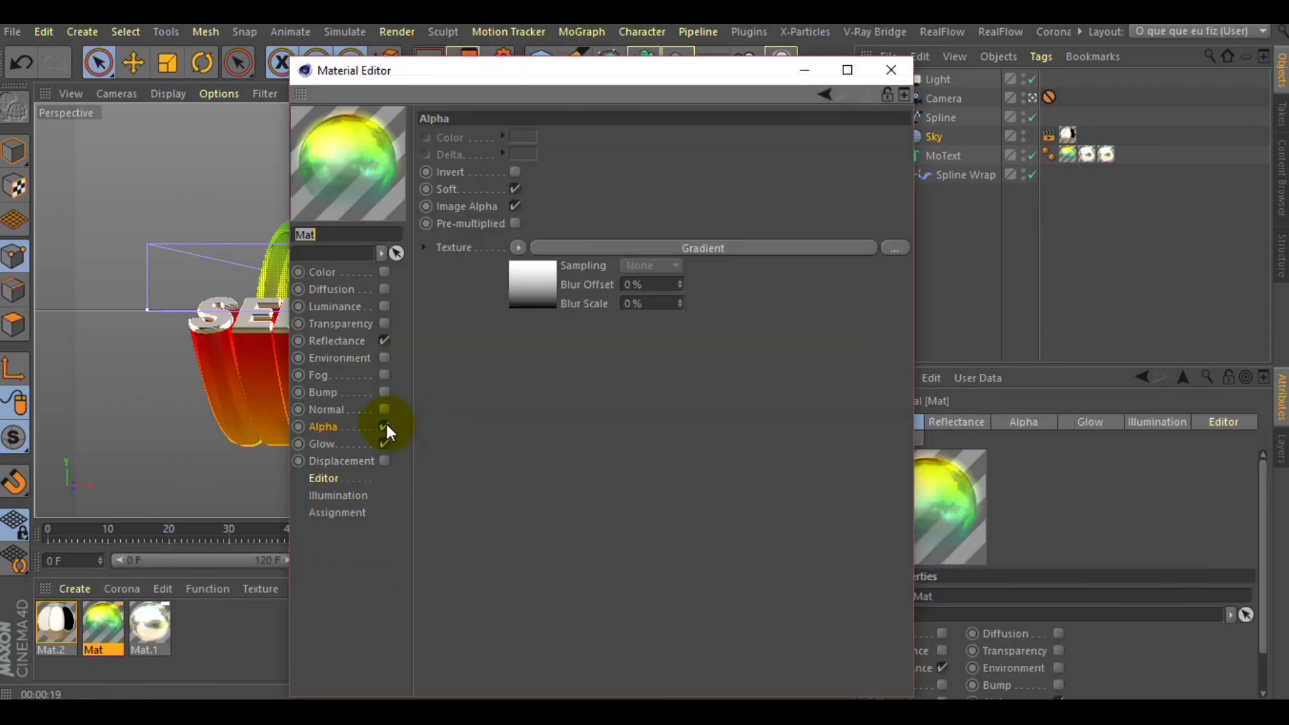
click(385, 426)
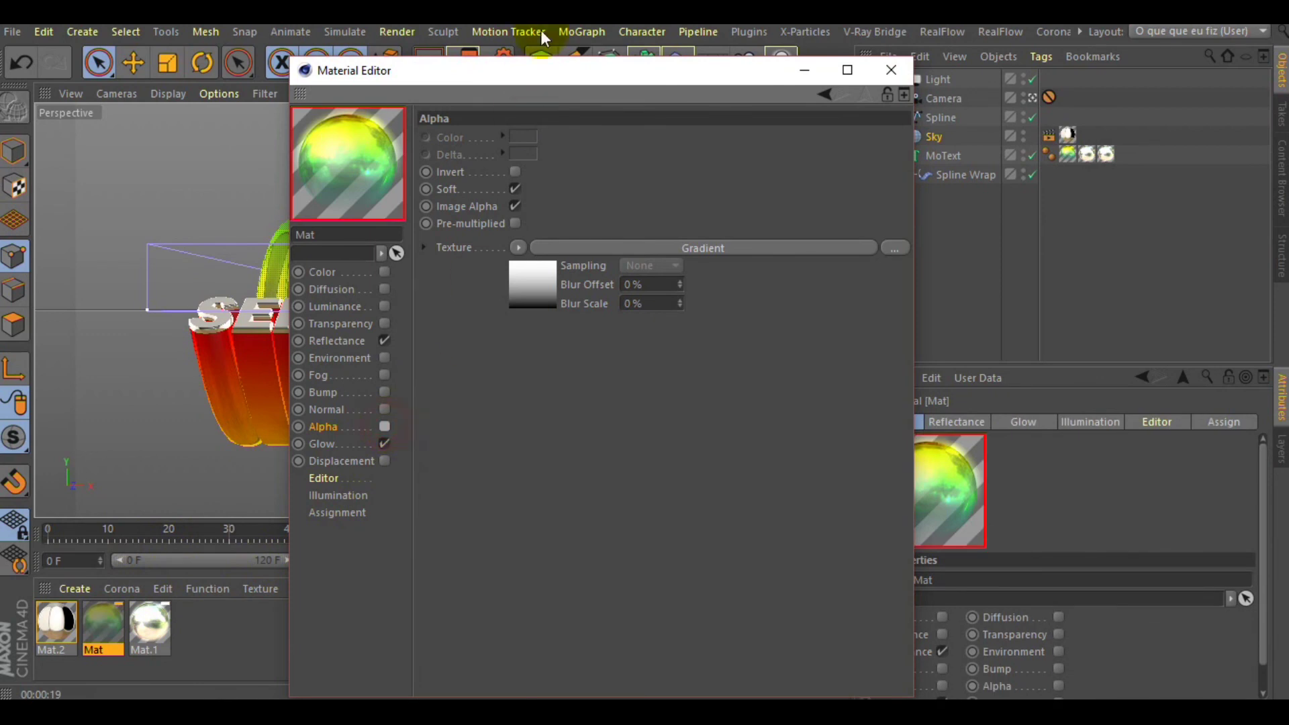
Step: Move the Material Editor aside, clear the test render, and enable Mat's Alpha channel
drag(564, 72, 719, 185)
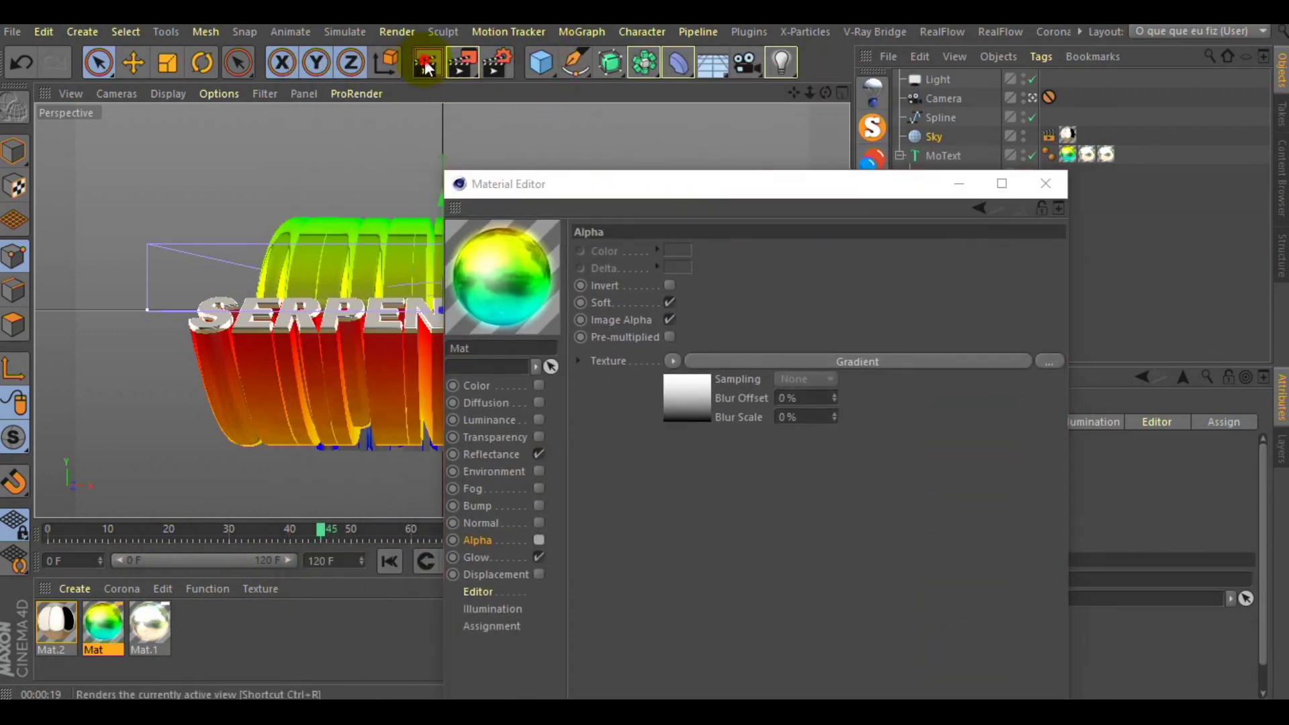
drag(618, 190, 855, 160)
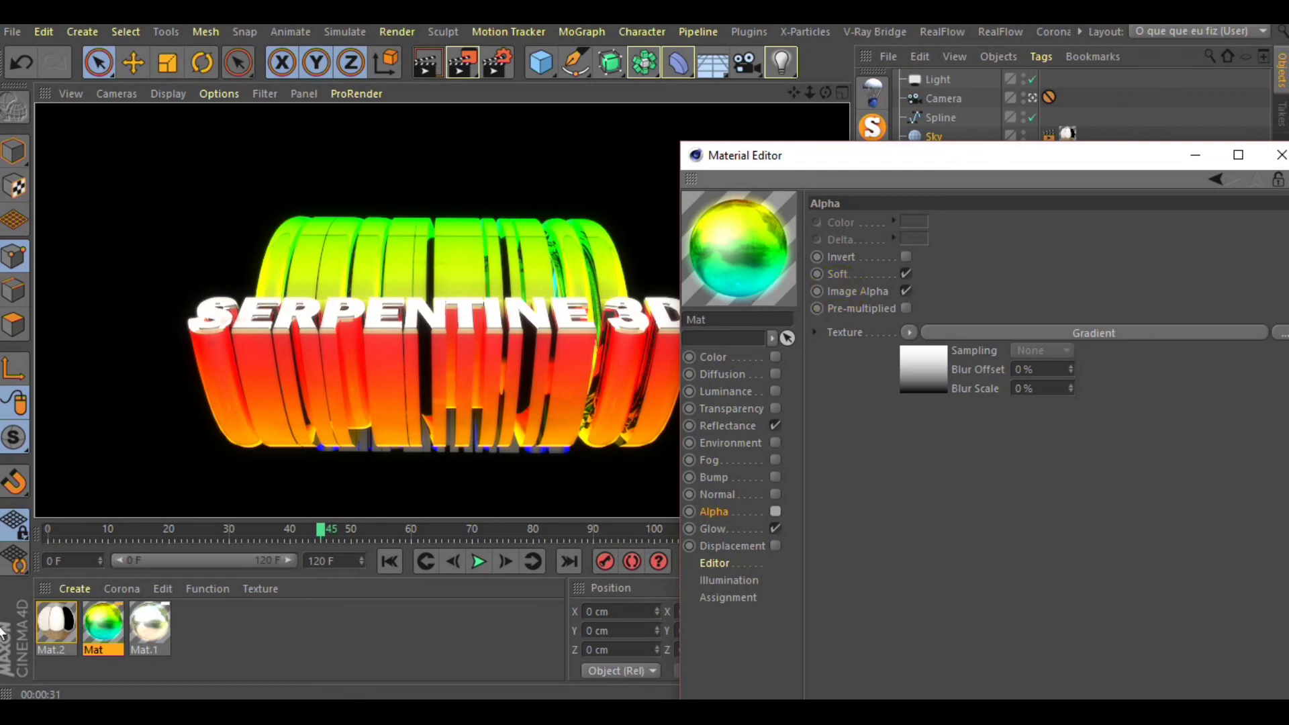
click(111, 631)
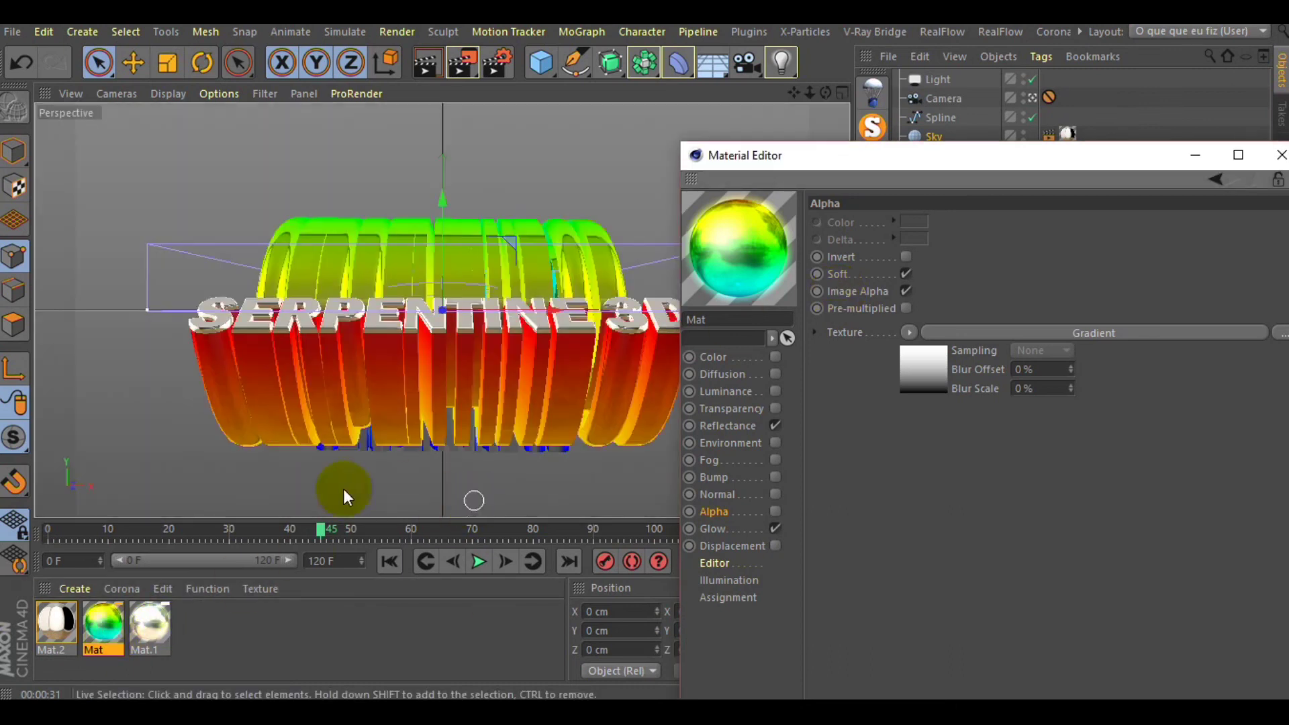
click(777, 512)
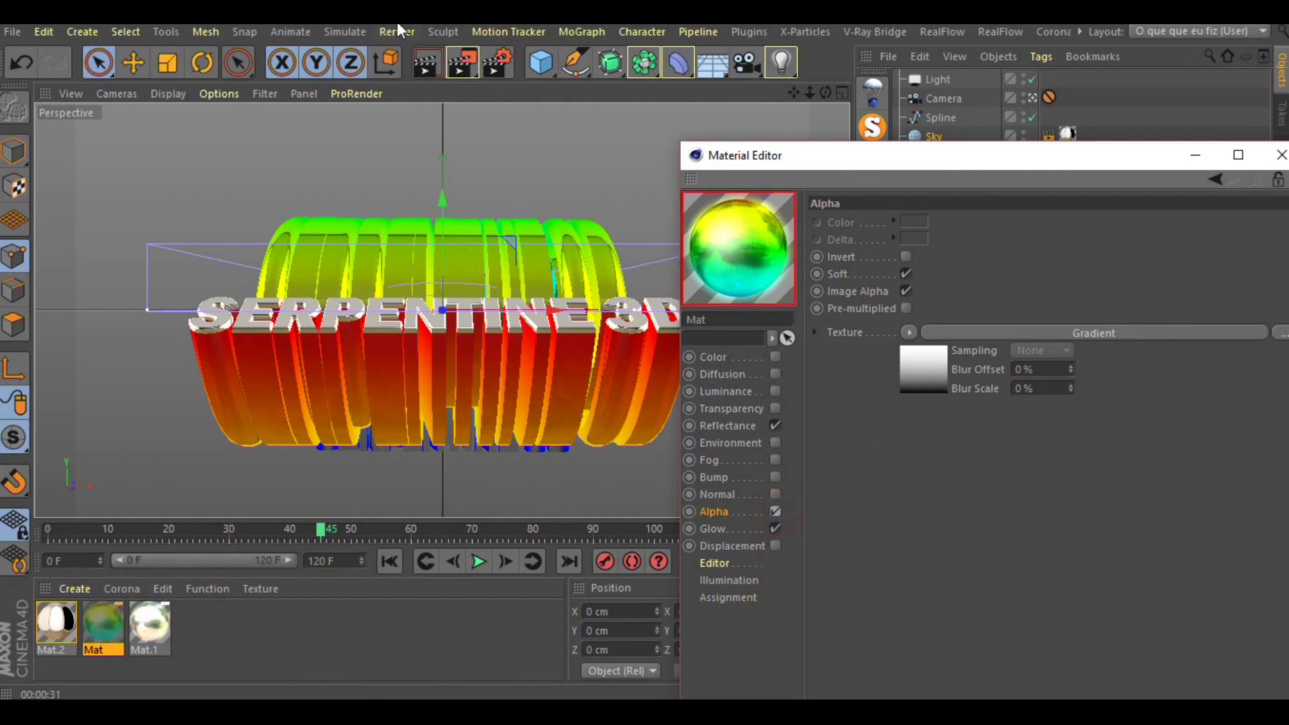
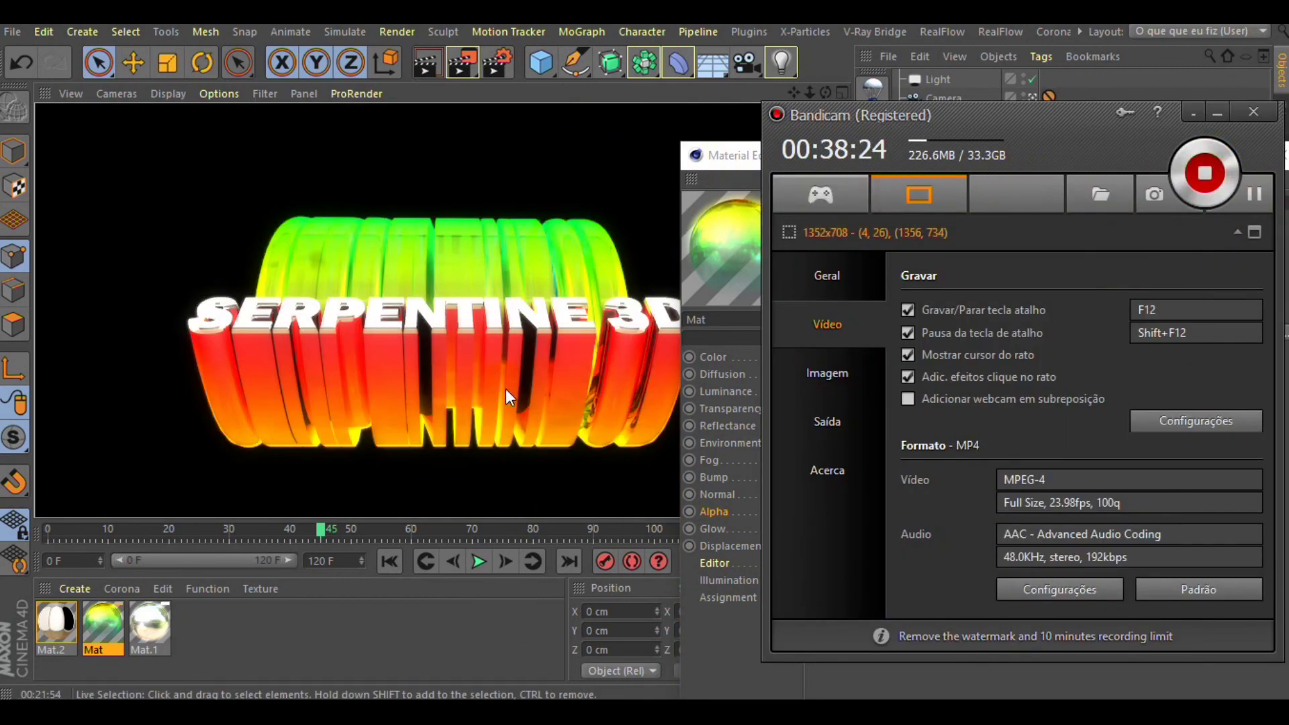
Step: Minimize the Bandicam recorder so Cinema 4D's Material Editor with the Gradient alpha shows
click(477, 342)
click(136, 650)
drag(136, 650, 191, 638)
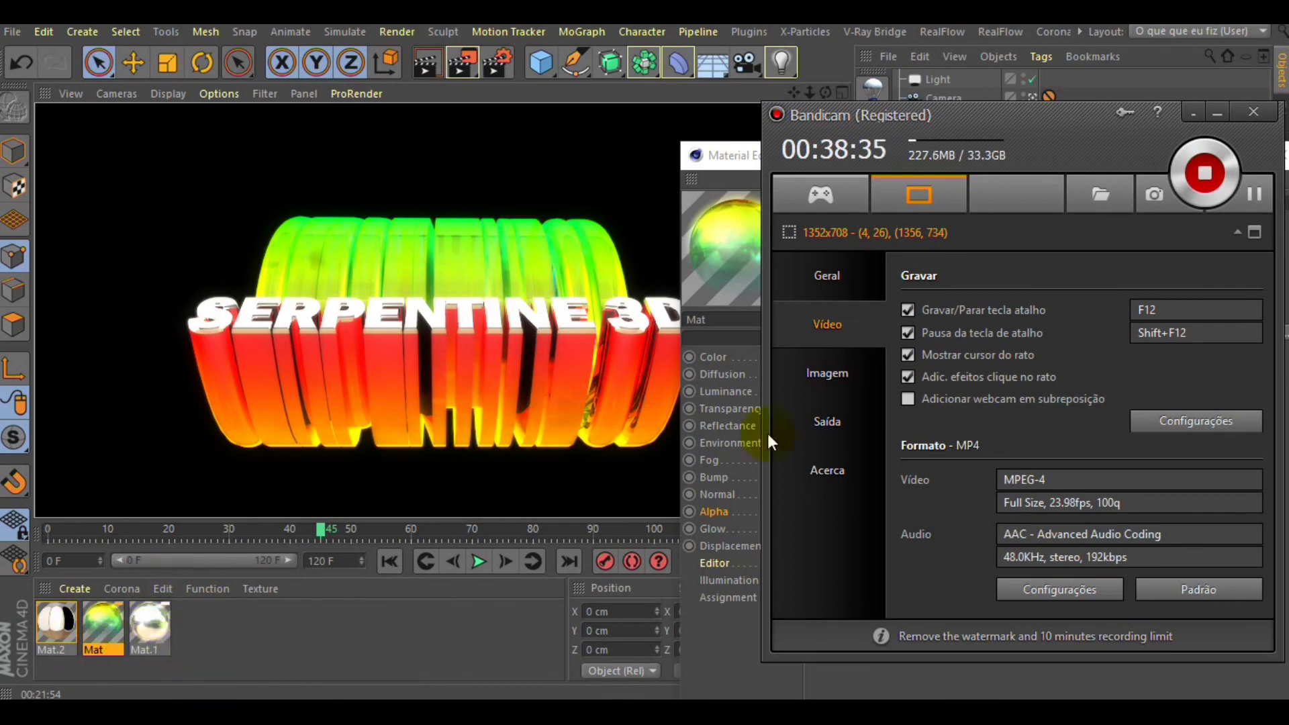
drag(273, 589, 433, 435)
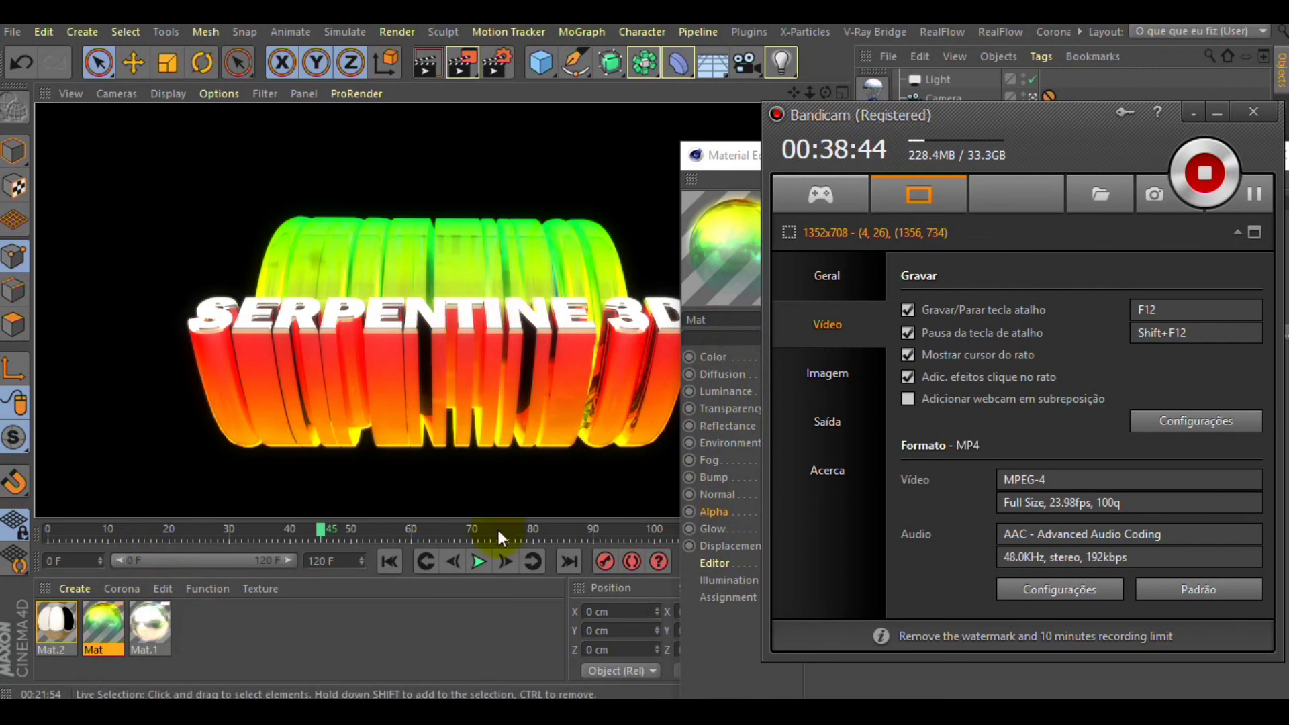
click(102, 643)
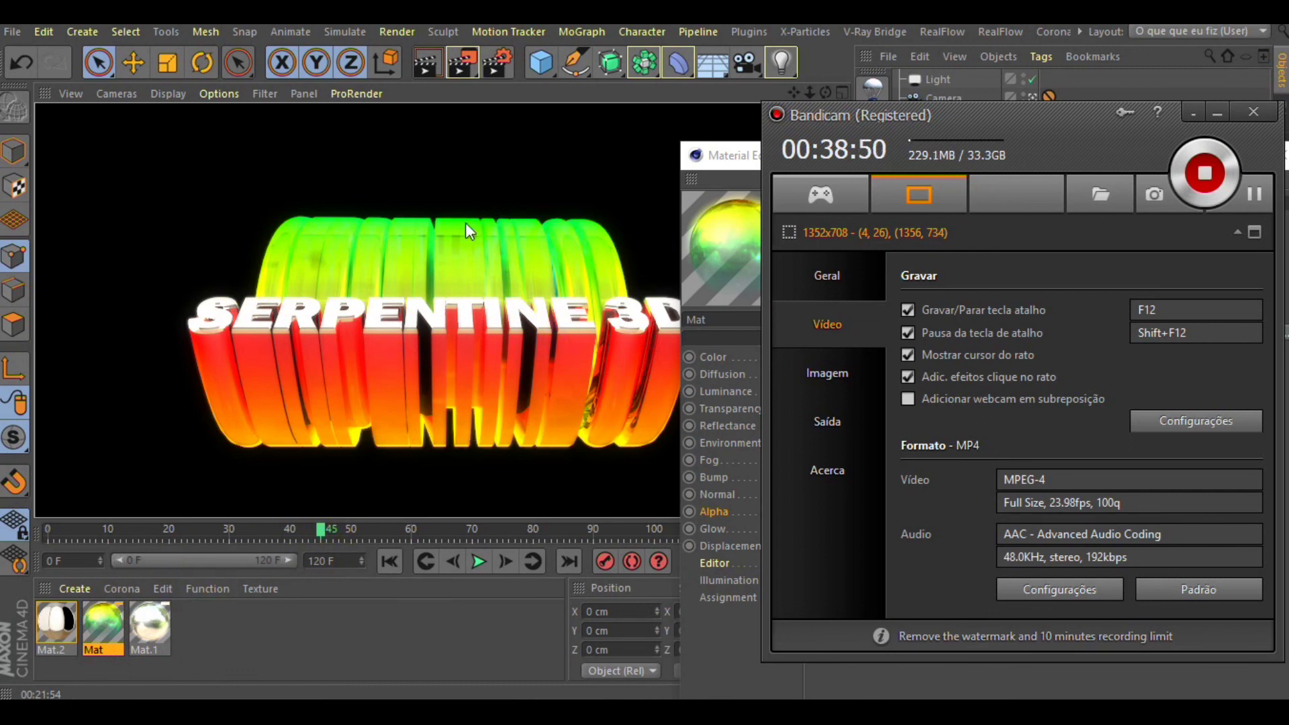
click(1219, 112)
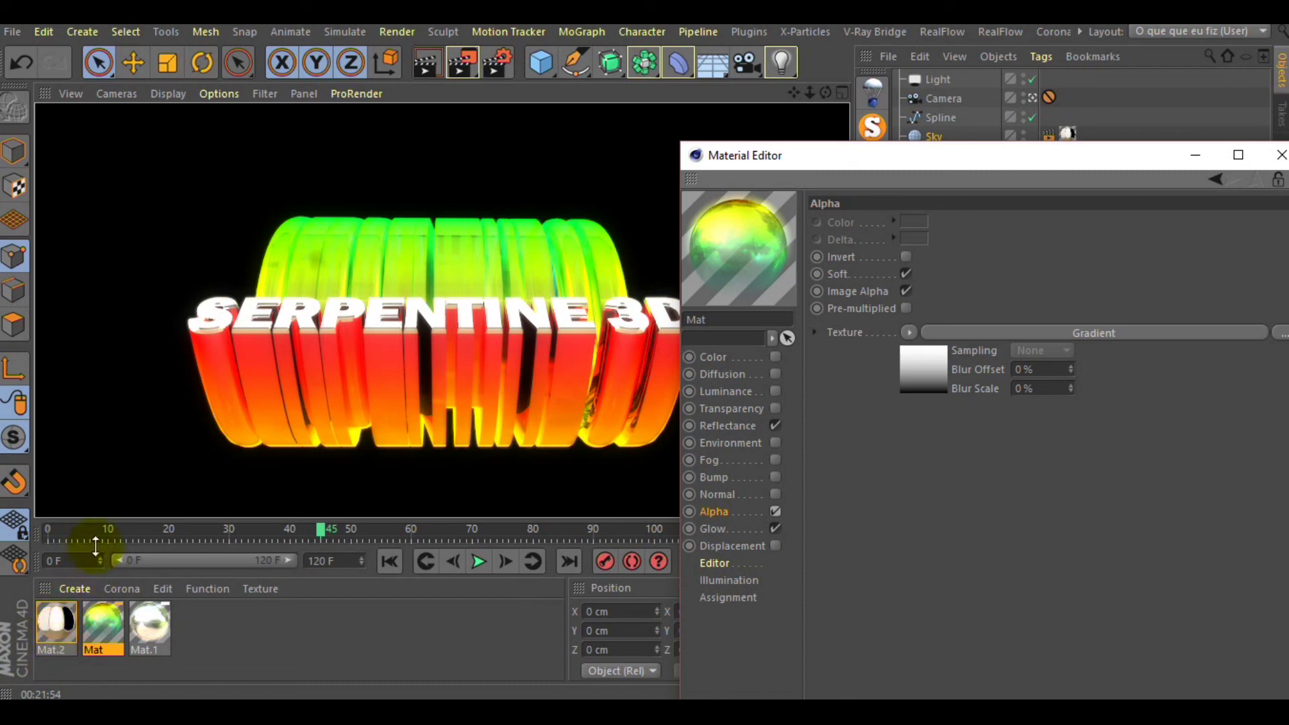
Step: Open Render Settings and close the Material Editor
click(507, 61)
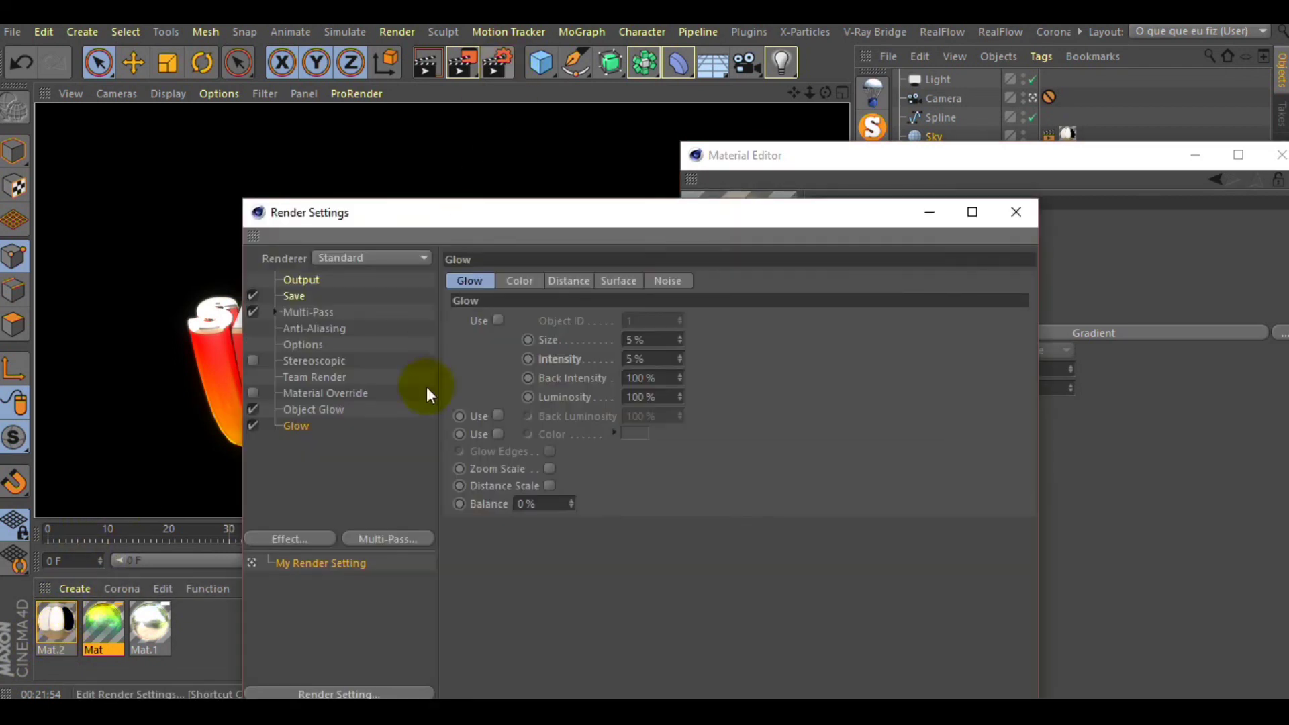
click(302, 297)
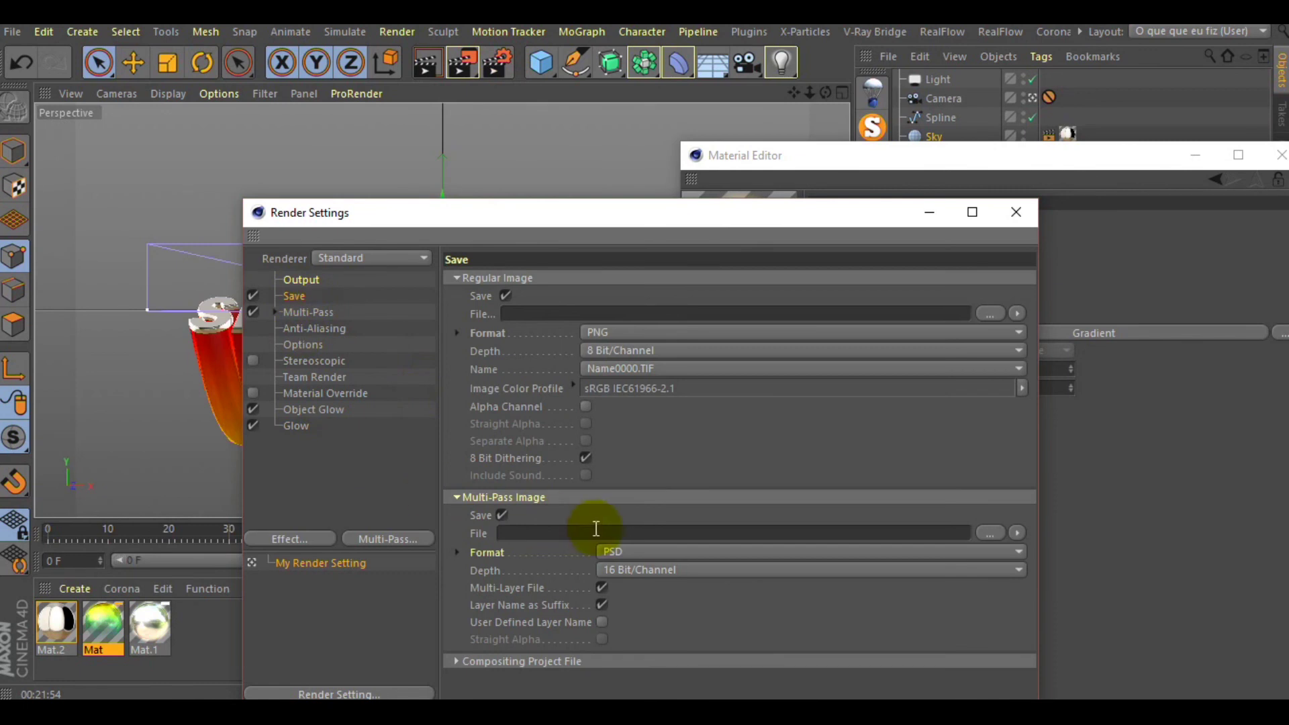
click(302, 280)
click(587, 494)
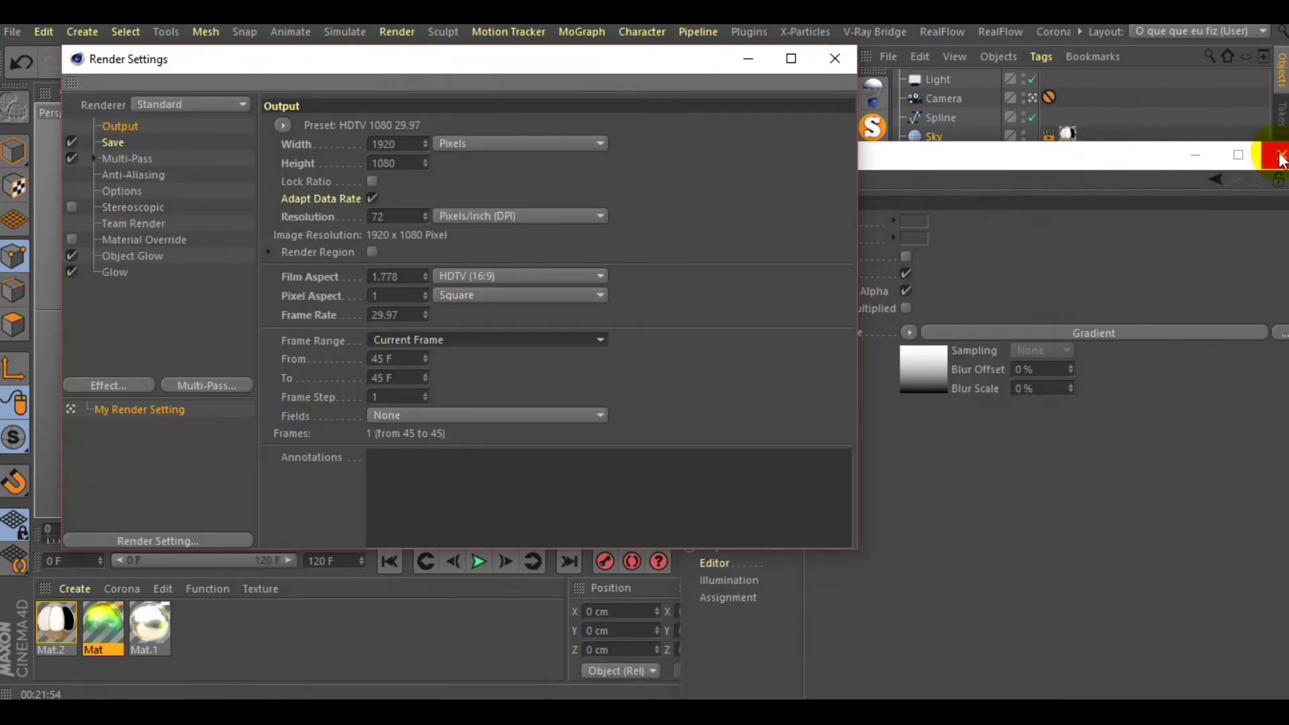
click(1280, 160)
Step: Set the Frame Range to All Frames (0 F to 120 F) and show the Save page
drag(650, 65, 997, 193)
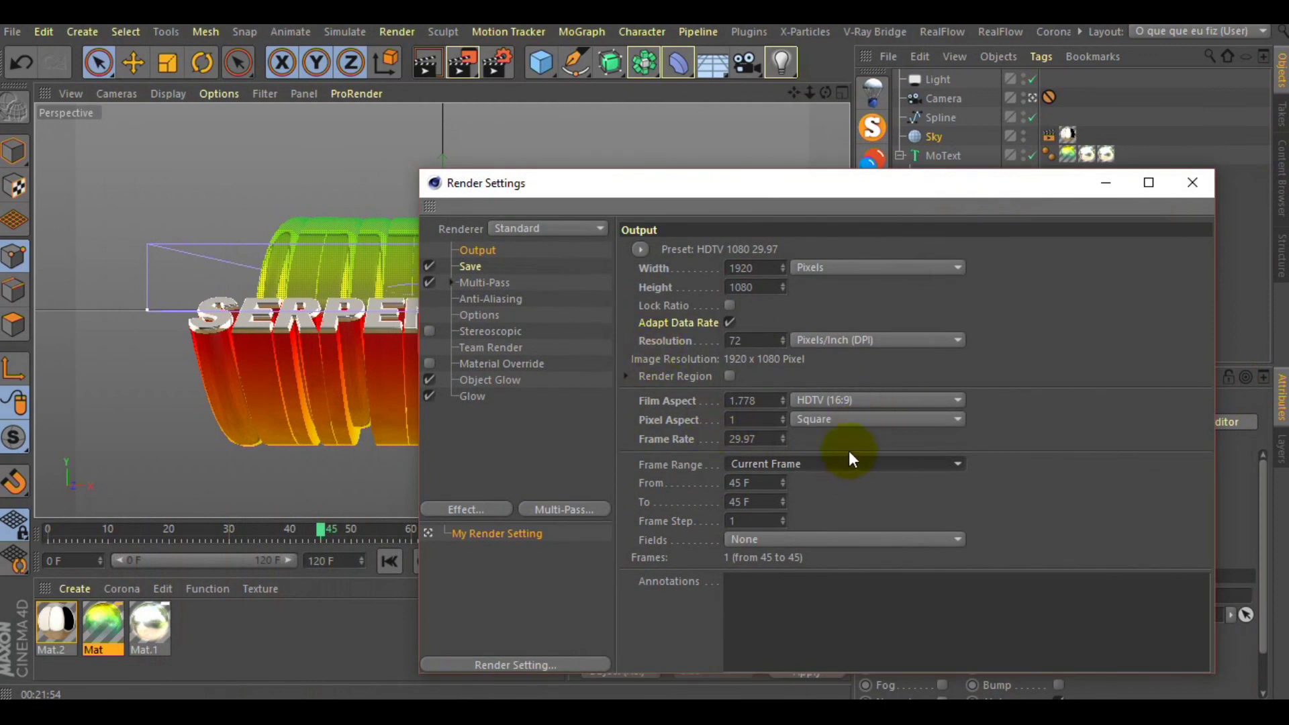
click(860, 469)
click(796, 521)
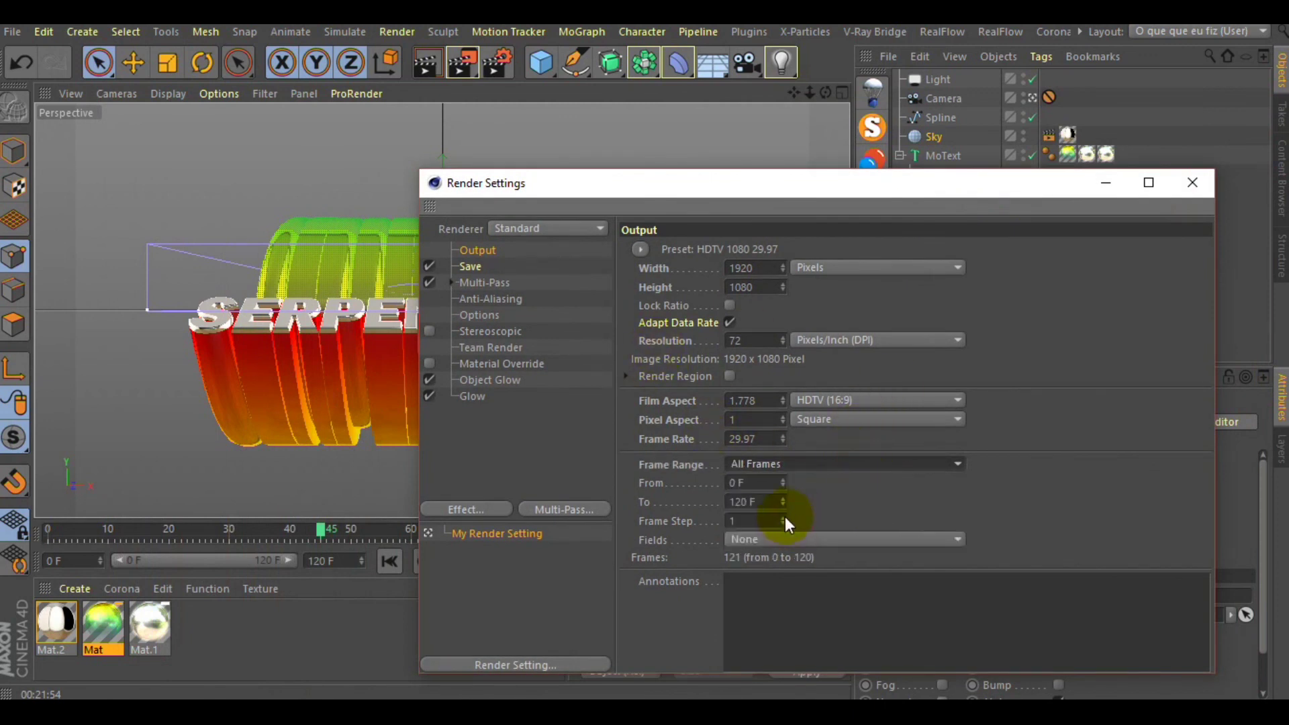
click(471, 266)
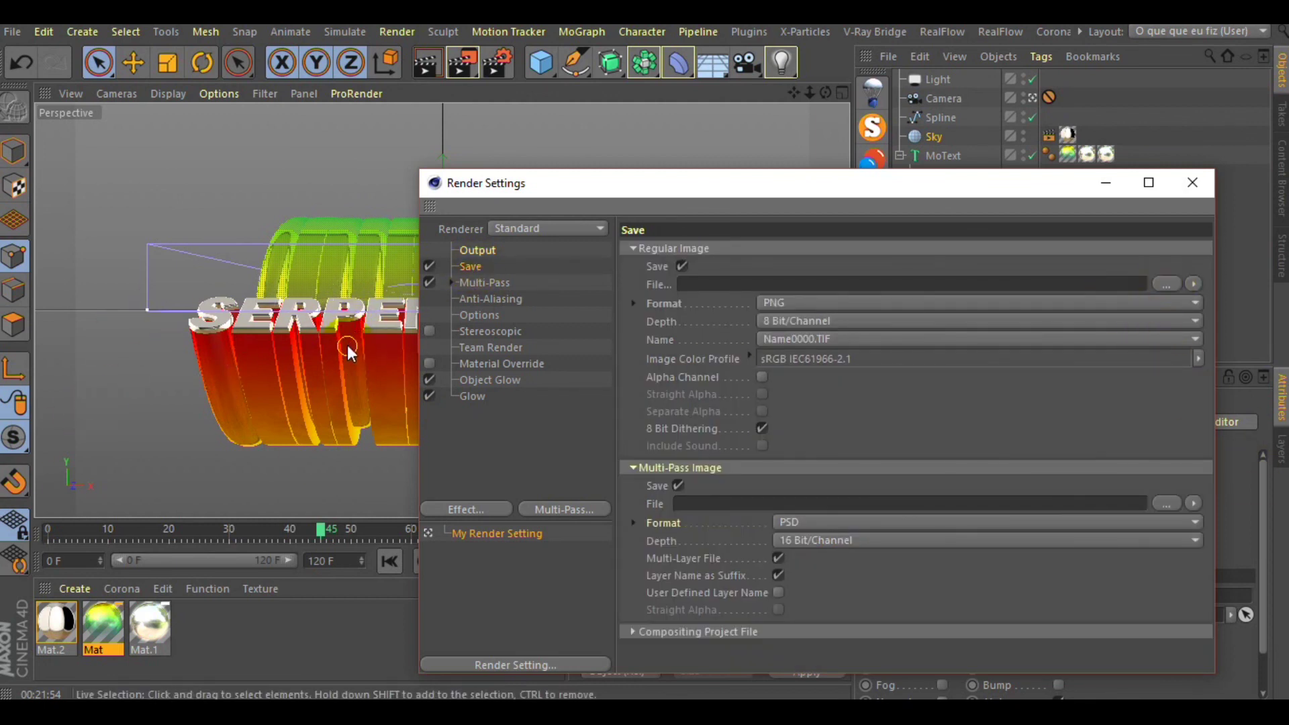
Step: Browse for the render save location in the Google Drive TRAMPOS folder
click(1163, 285)
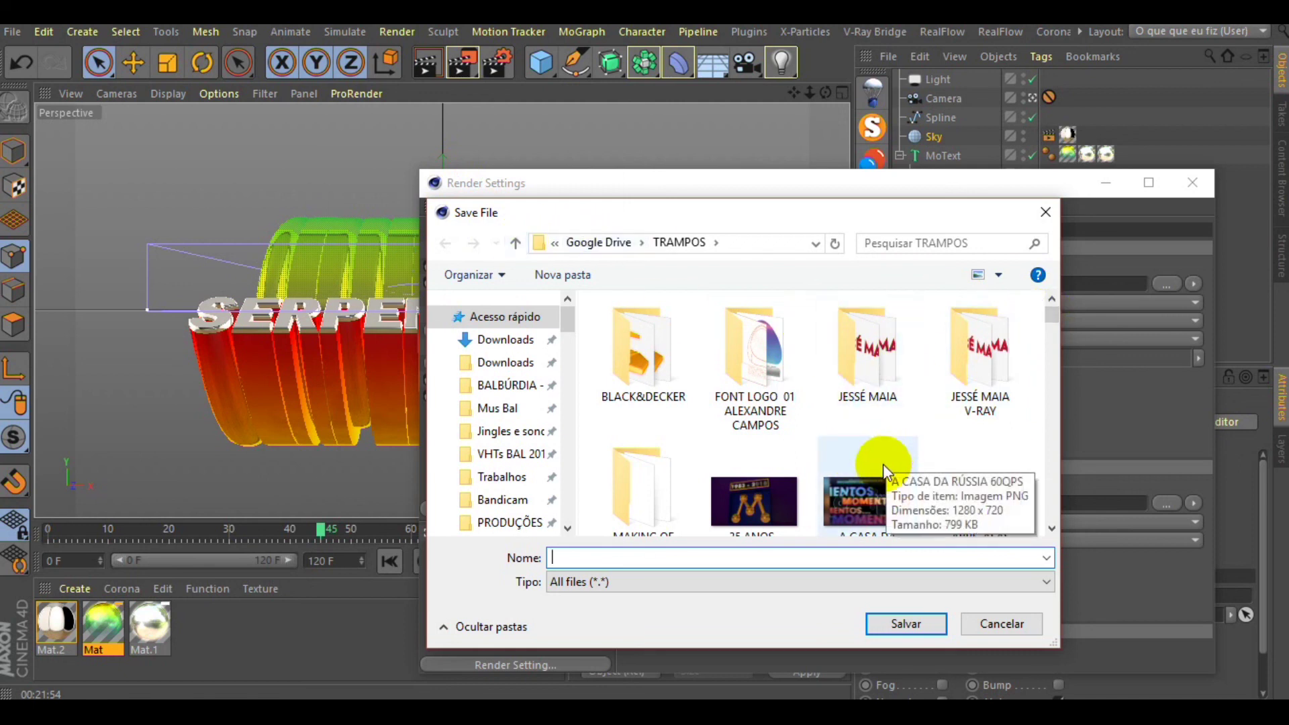
scroll(885, 457, down, 8)
scroll(887, 449, down, 15)
scroll(893, 437, down, 15)
scroll(899, 434, down, 15)
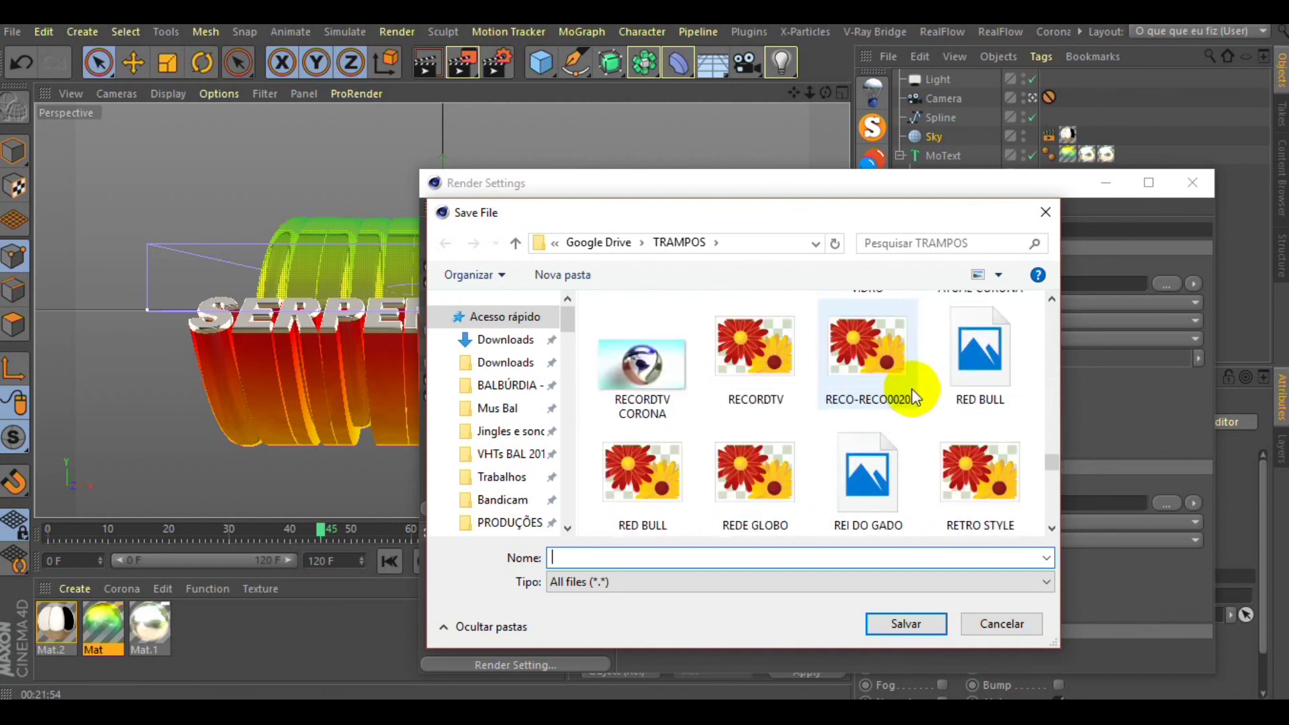
scroll(911, 389, down, 10)
scroll(835, 360, up, 8)
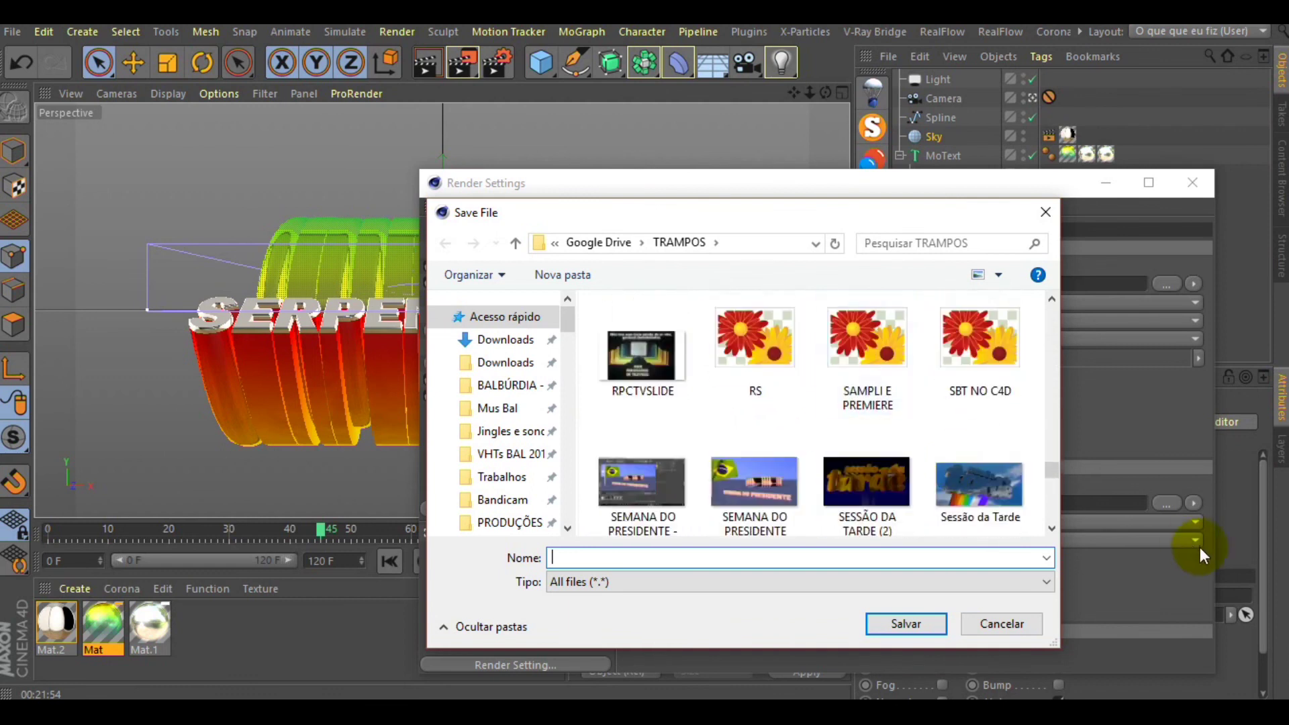
scroll(863, 389, up, 10)
scroll(818, 474, up, 10)
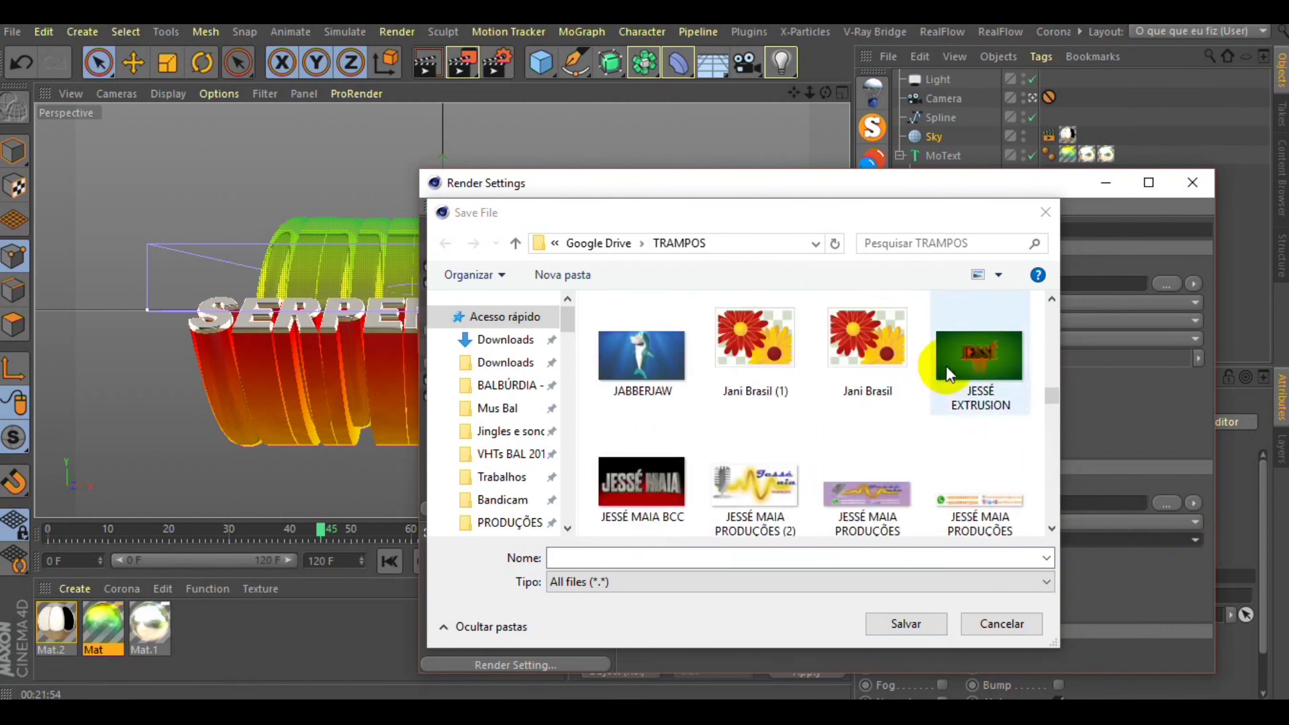
drag(1054, 396, 1053, 273)
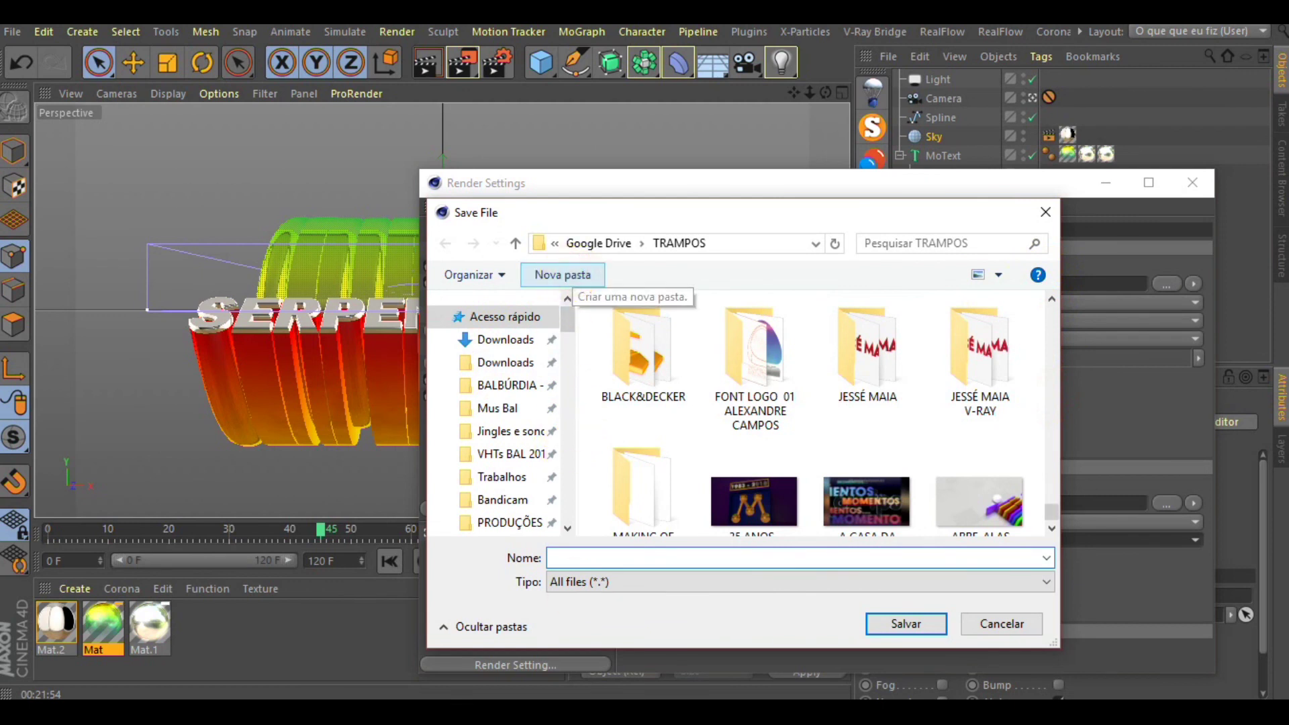
Step: Create a new SERPENTINA folder in TRAMPOS and save renders there as SERPENTINA
click(564, 277)
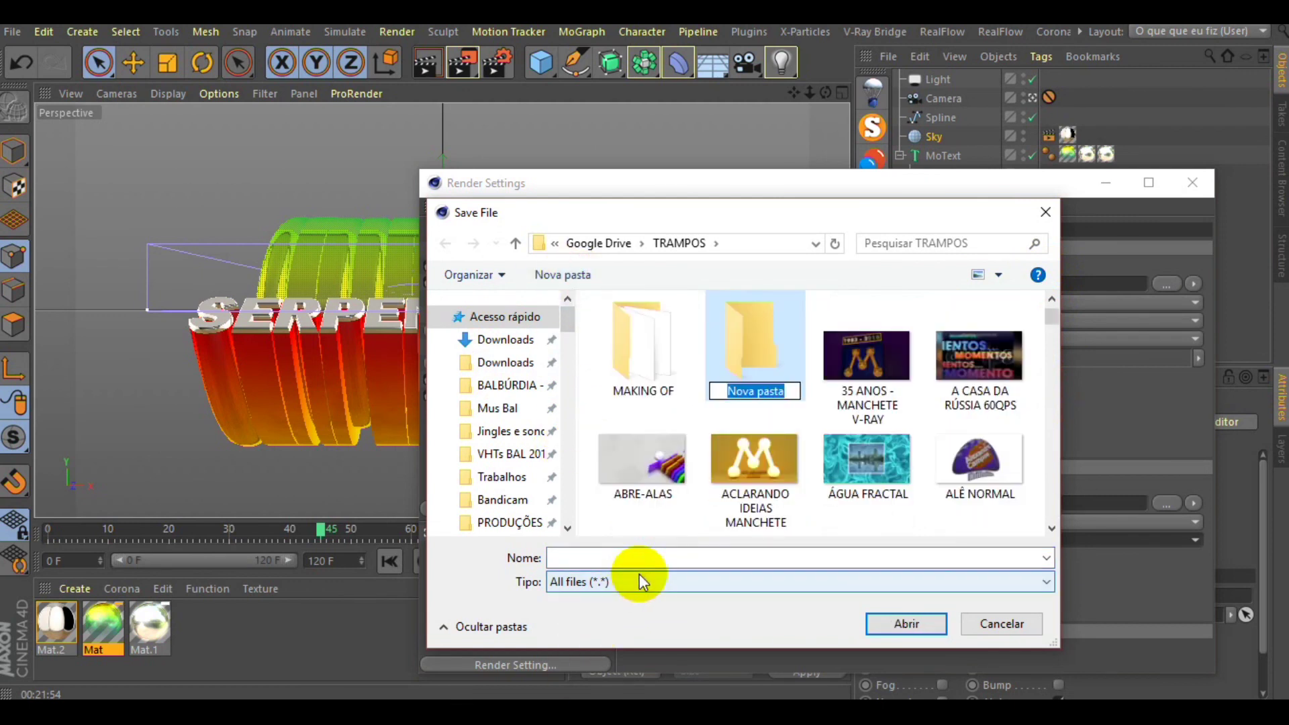
text(SER)
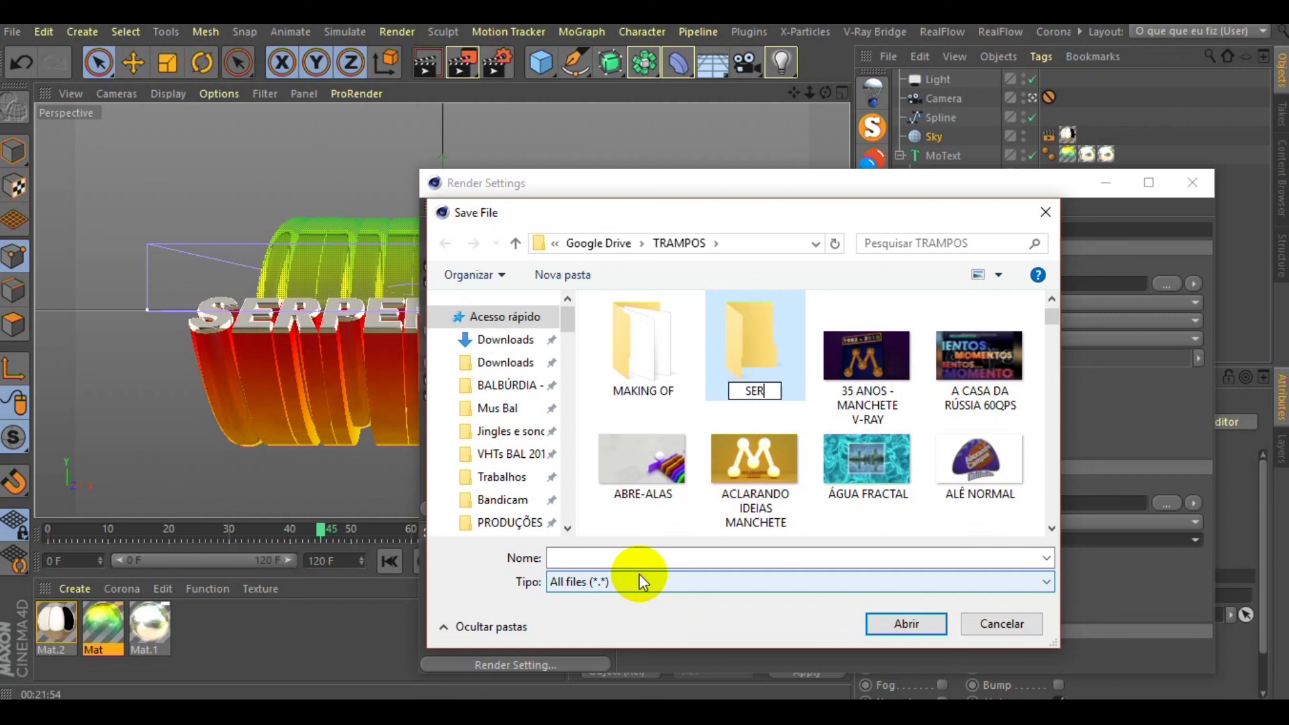
text(PENTINA)
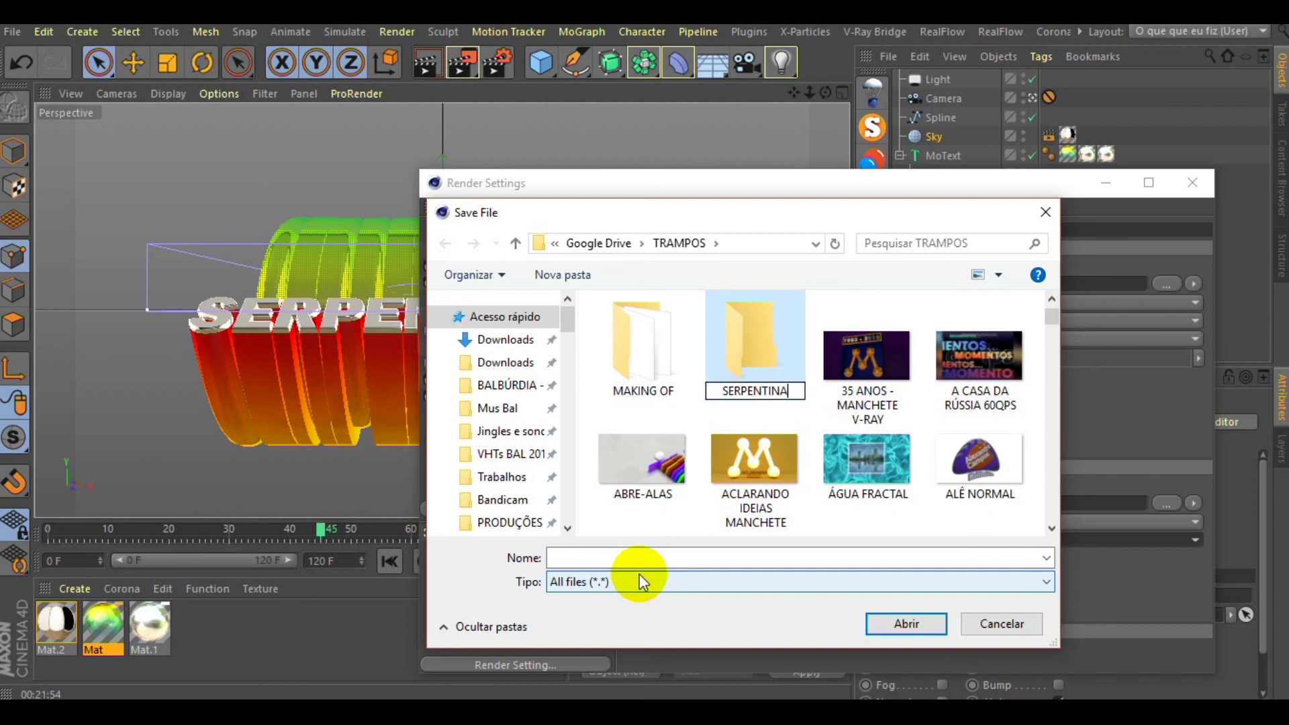
click(768, 347)
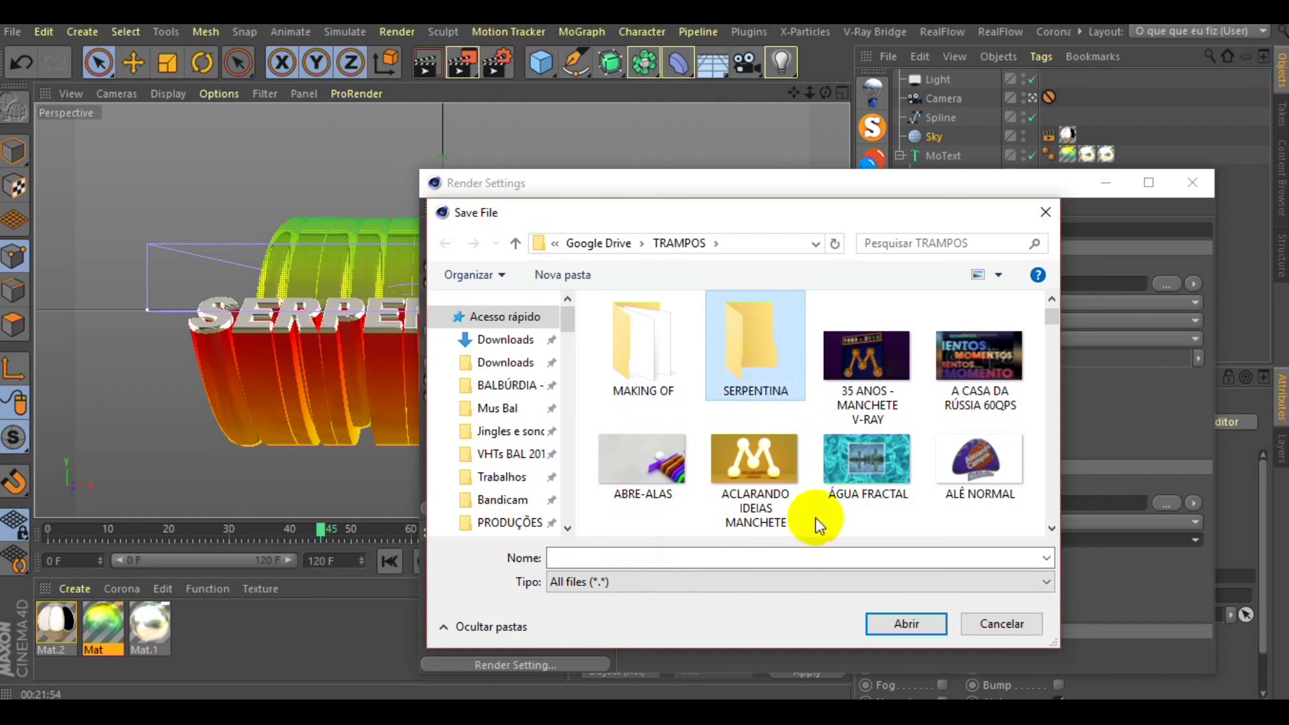
double_click(755, 320)
click(621, 558)
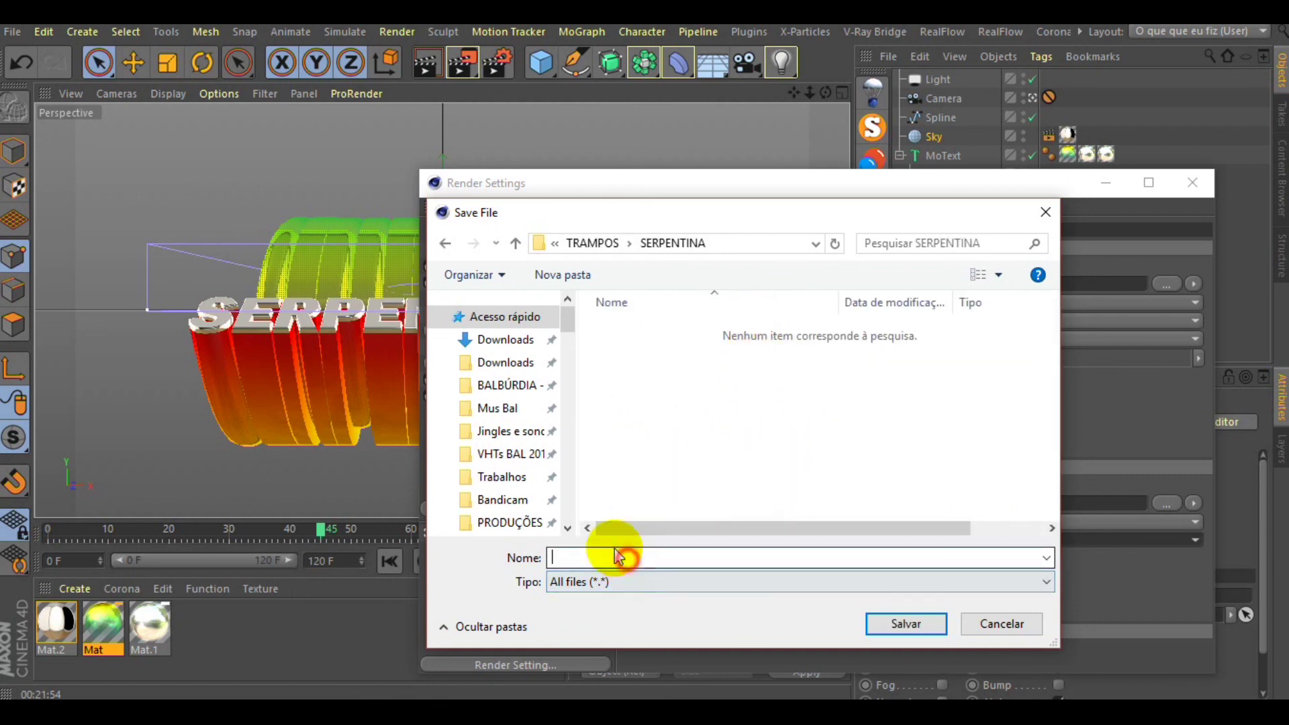
text(SERPEN)
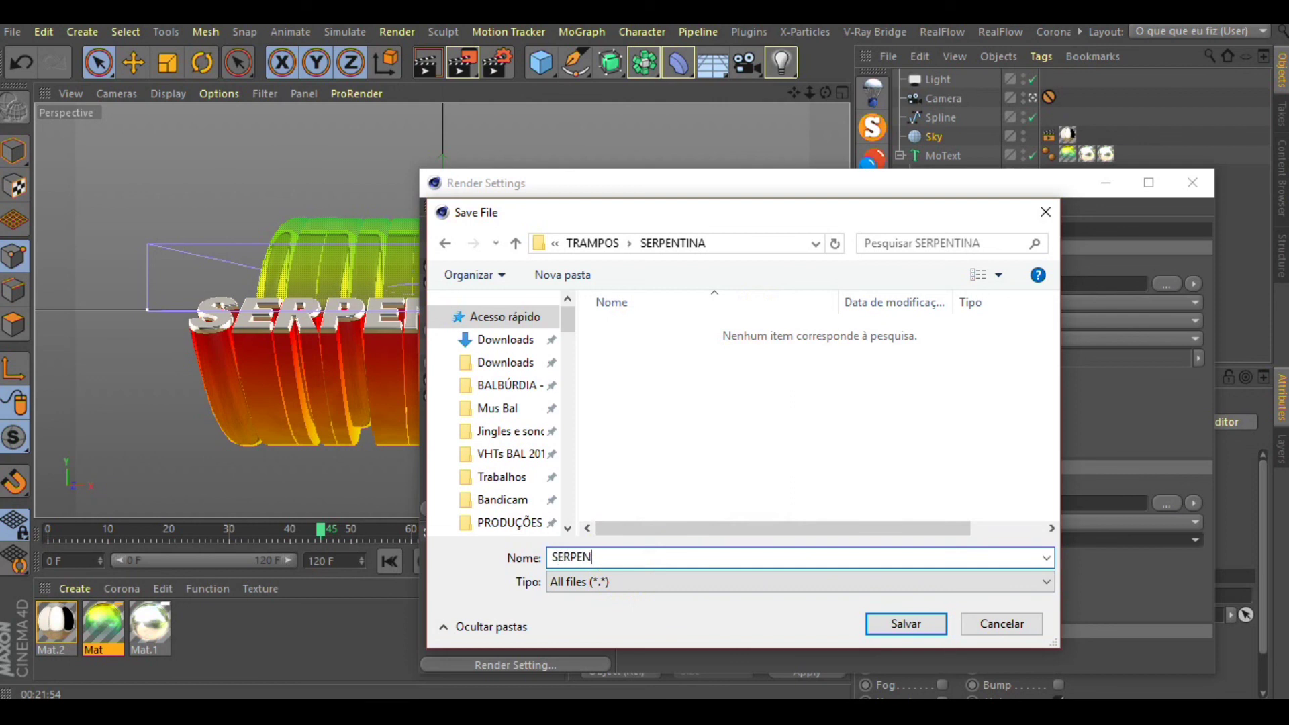
click(903, 624)
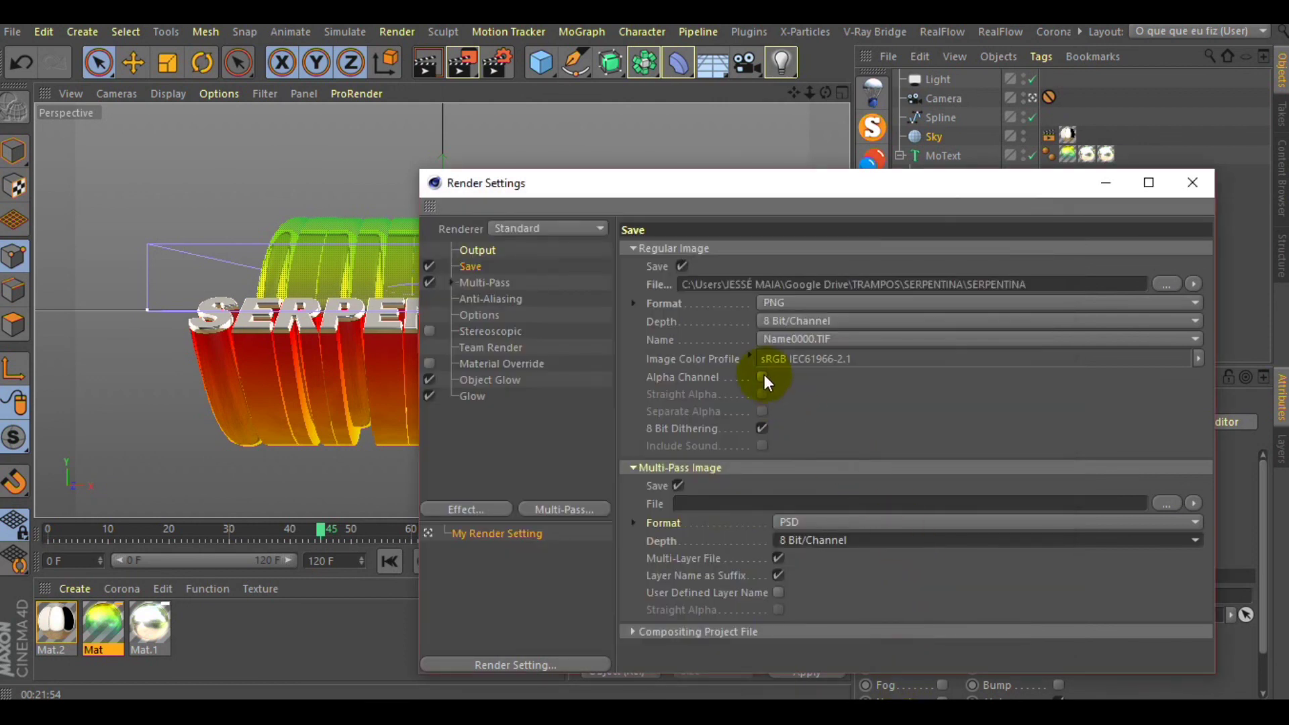
Step: Enable the Alpha Channel for the PNG output and close Render Settings
click(763, 378)
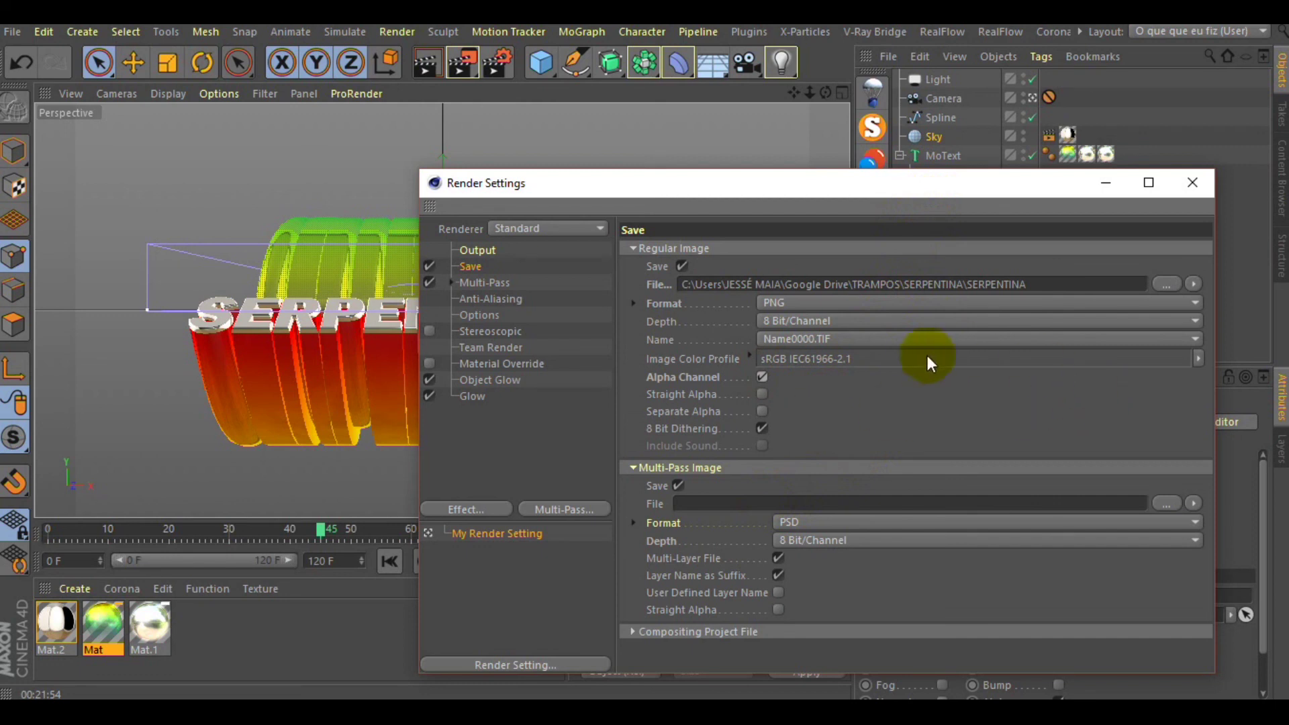
click(1193, 182)
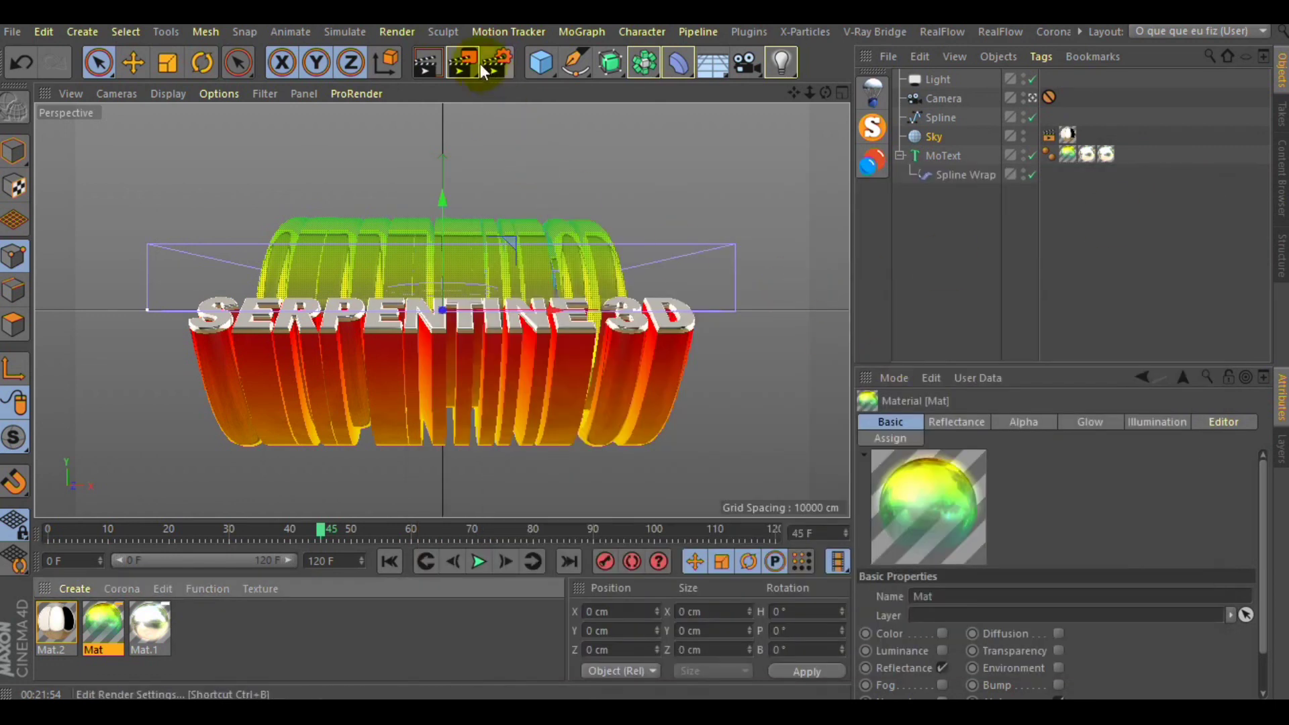